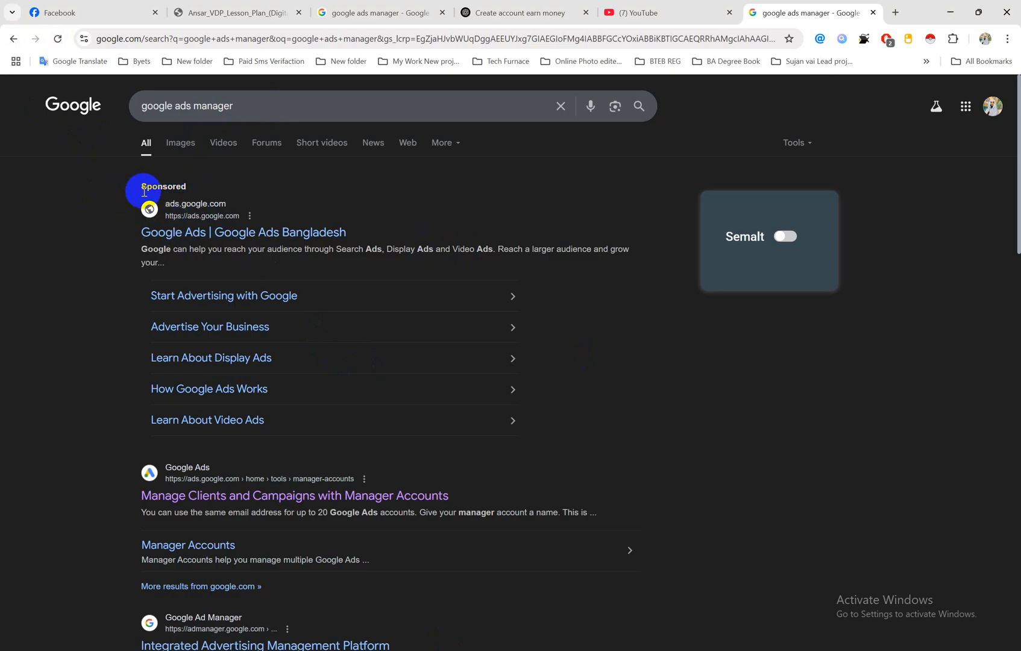
Step: Open the Google Ads search result about managing clients and campaigns with manager accounts in a new tab and switch to it
click(140, 192)
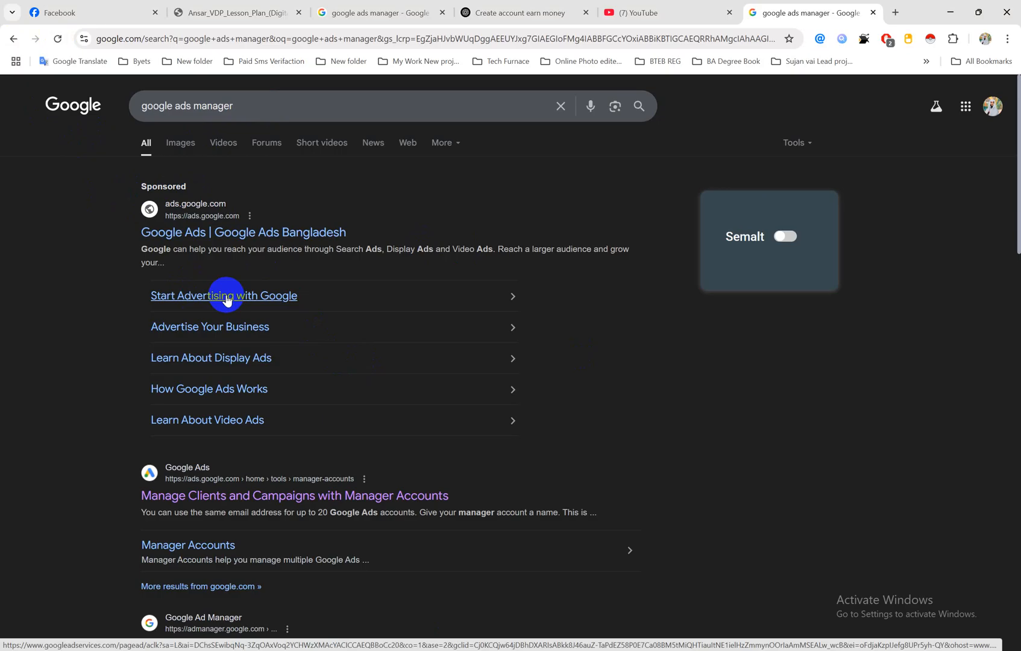
scroll(228, 290, down, 2)
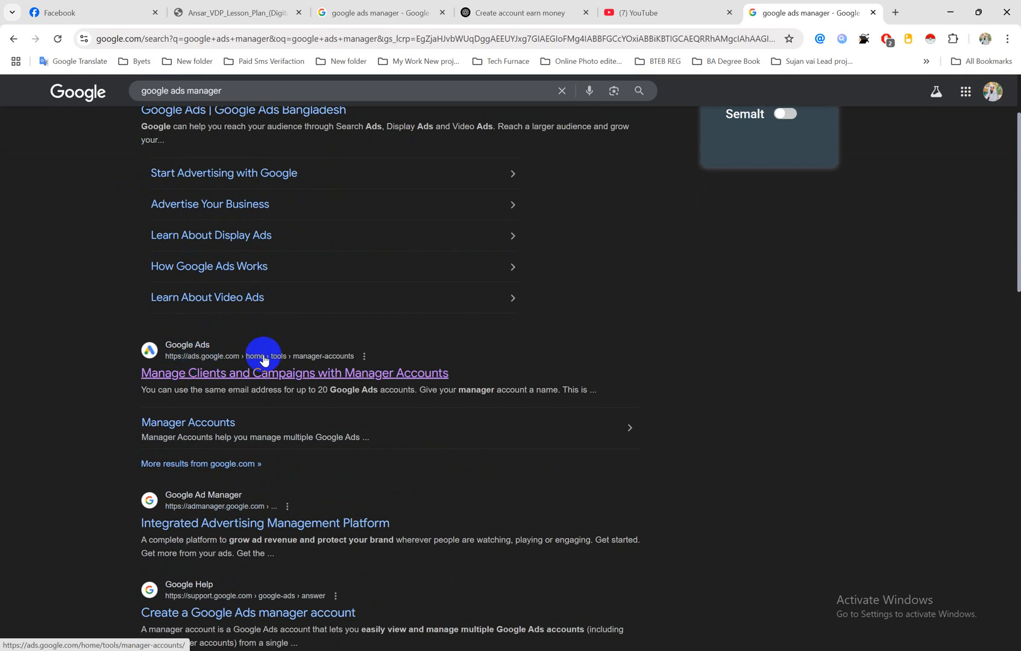
scroll(274, 358, down, 2)
scroll(271, 356, up, 1)
scroll(274, 357, down, 7)
scroll(277, 354, up, 8)
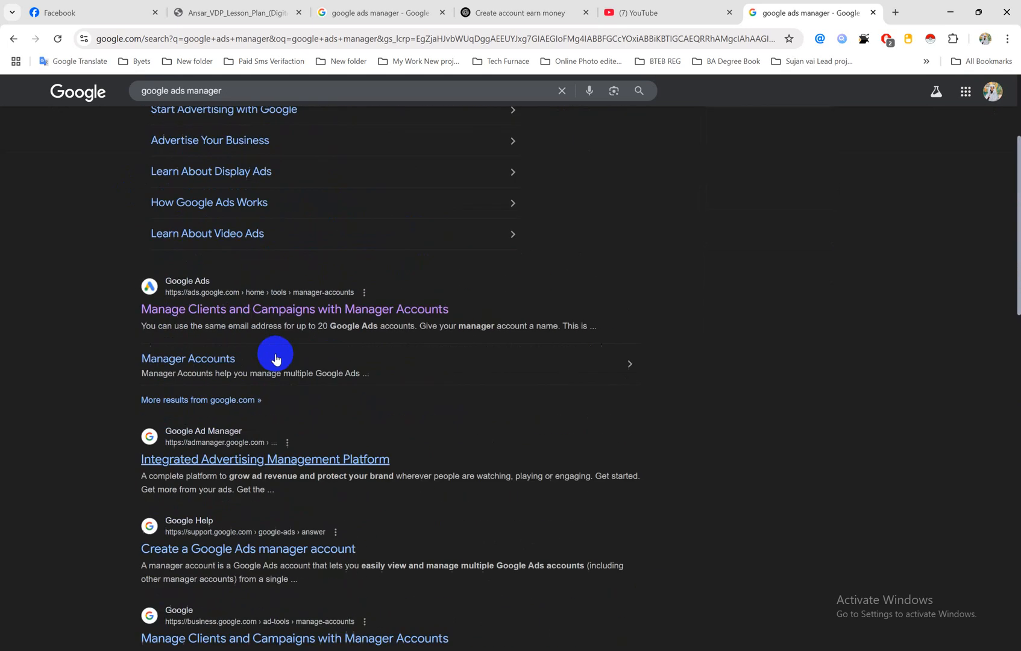
scroll(201, 386, down, 1)
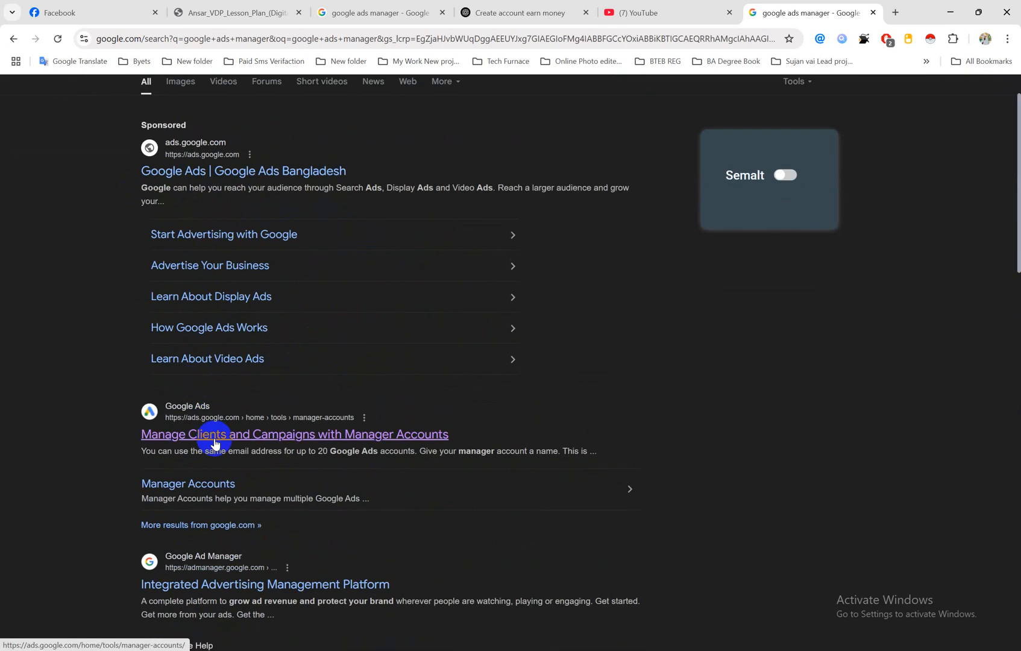
scroll(244, 202, up, 1)
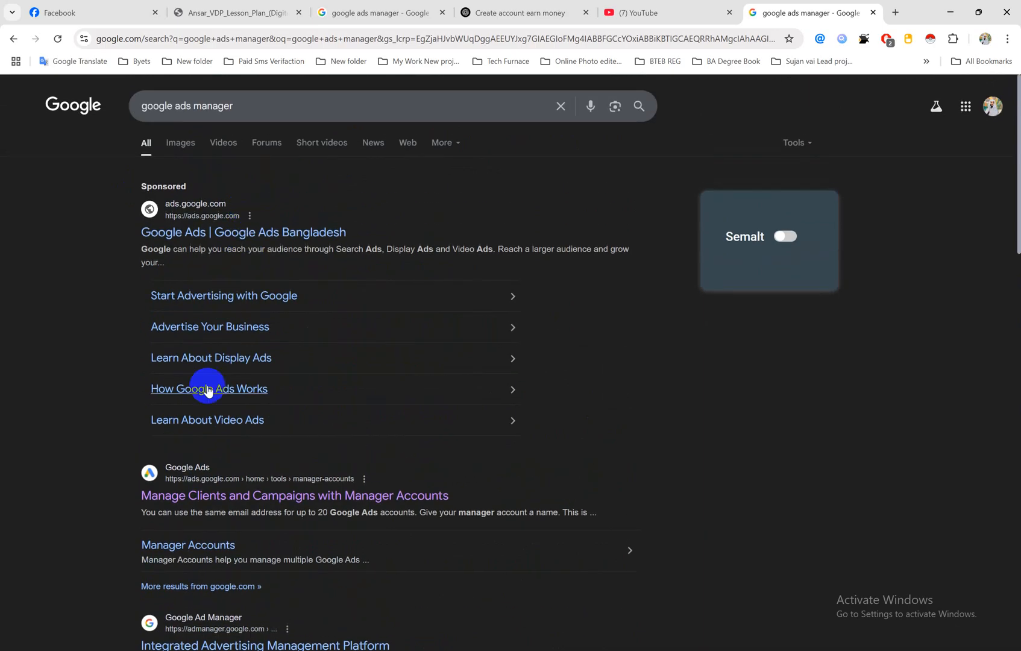
scroll(205, 380, down, 2)
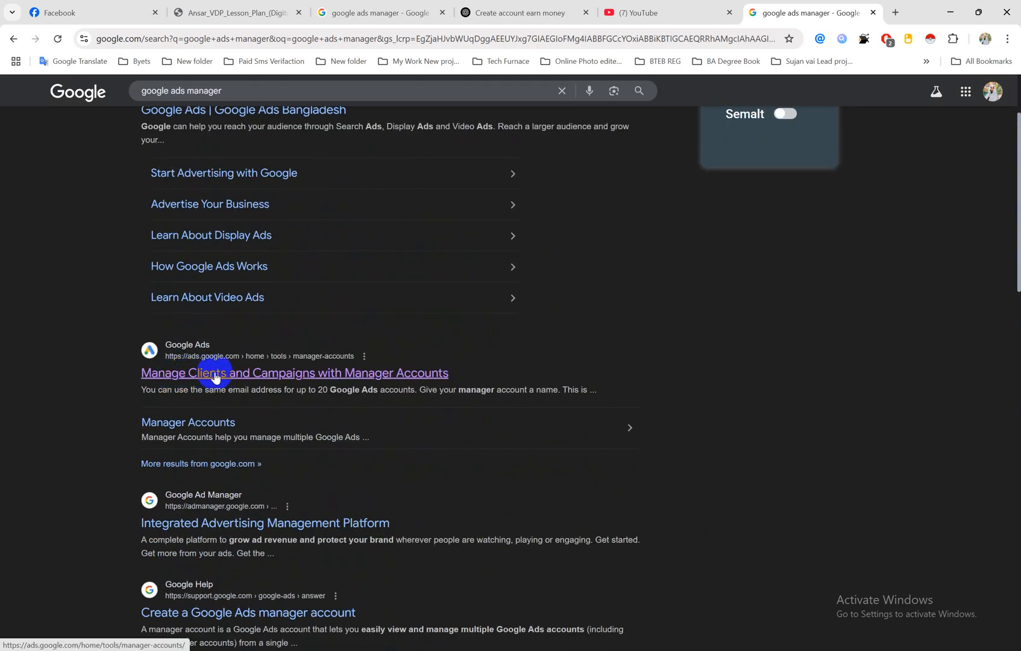
middle_click(215, 375)
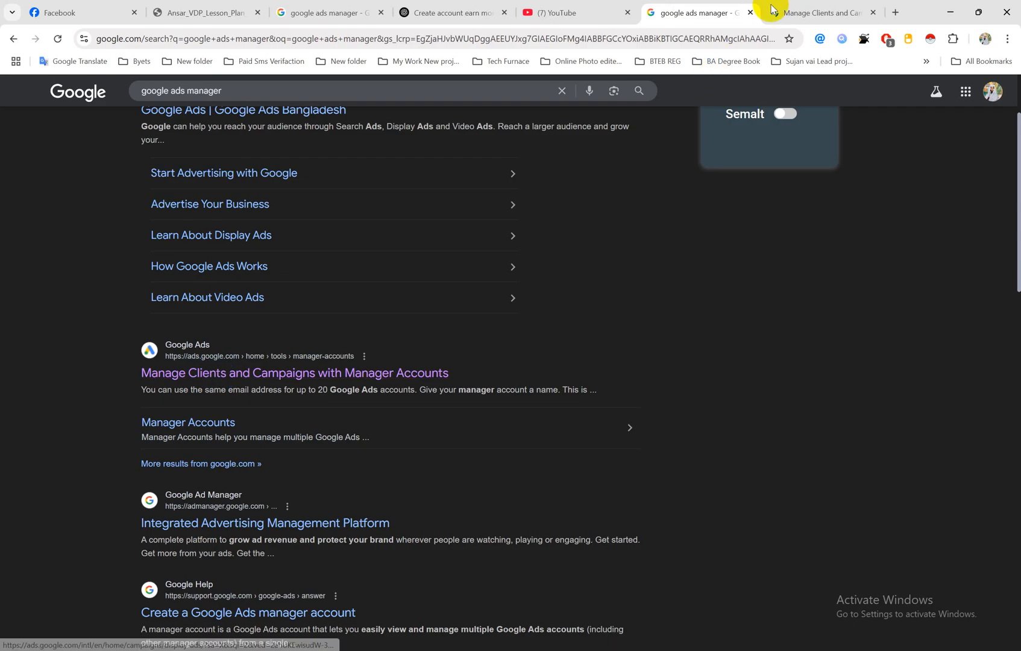
click(796, 12)
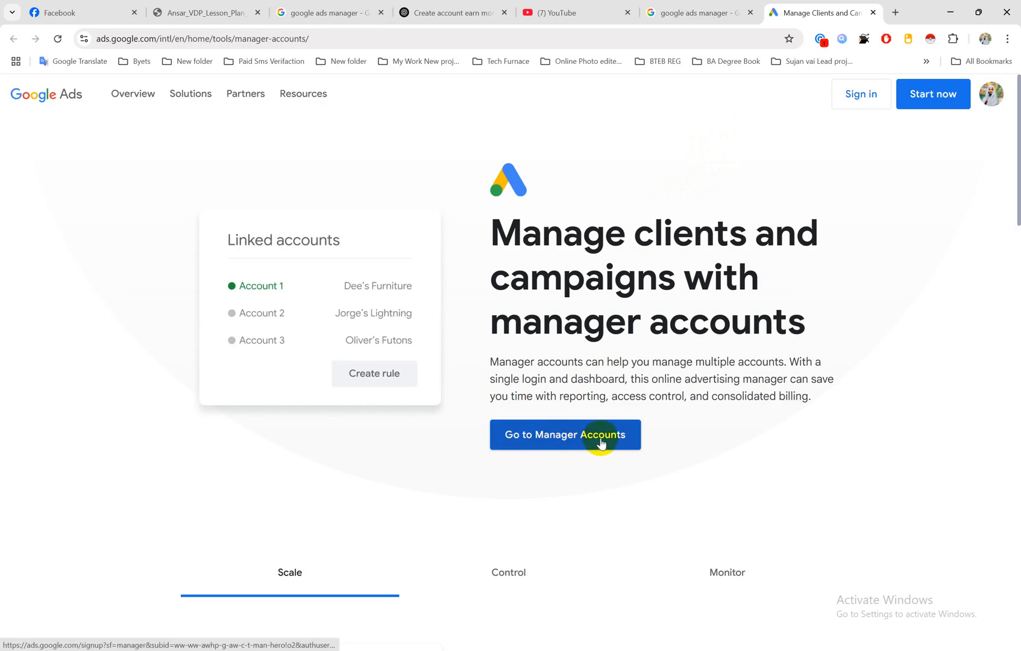
Step: Start the Google Ads sign-up and switch to the first existing Google Ads account of the signed-in profile
click(932, 103)
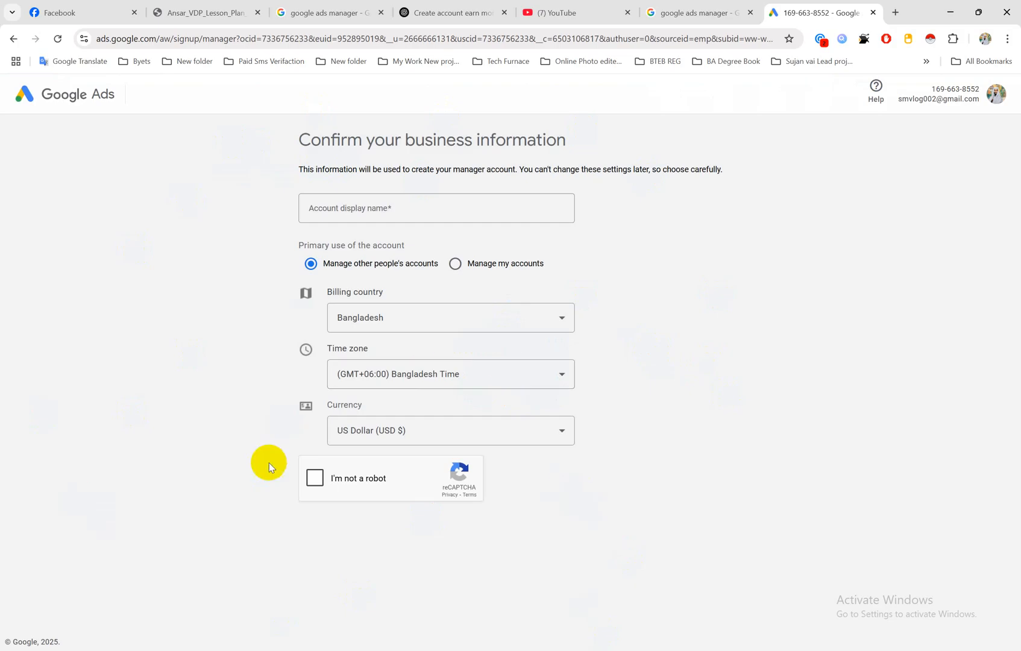
click(995, 96)
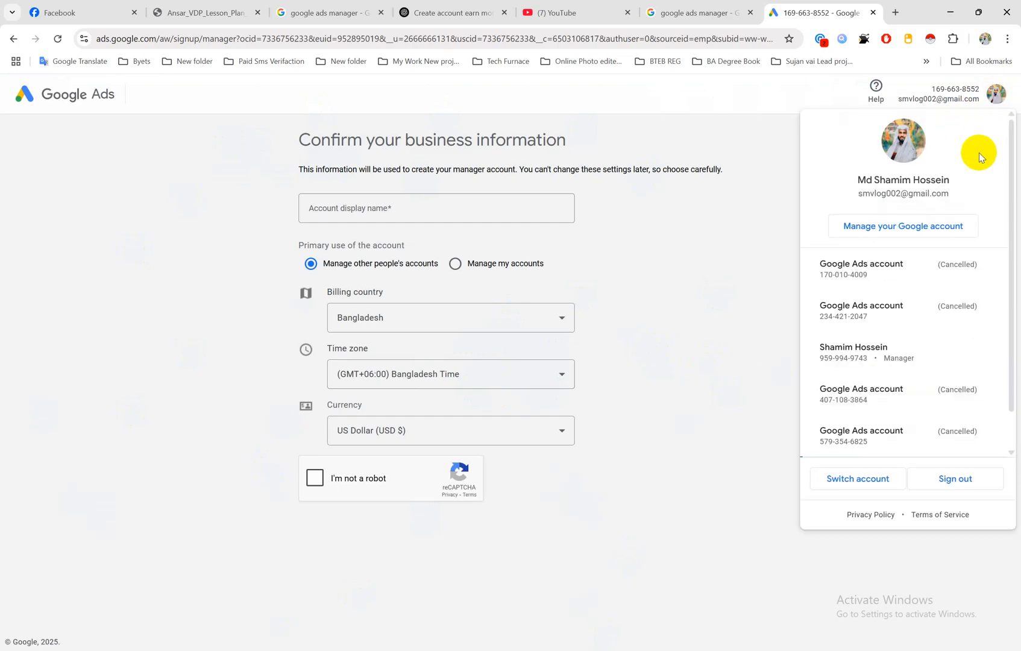
click(878, 270)
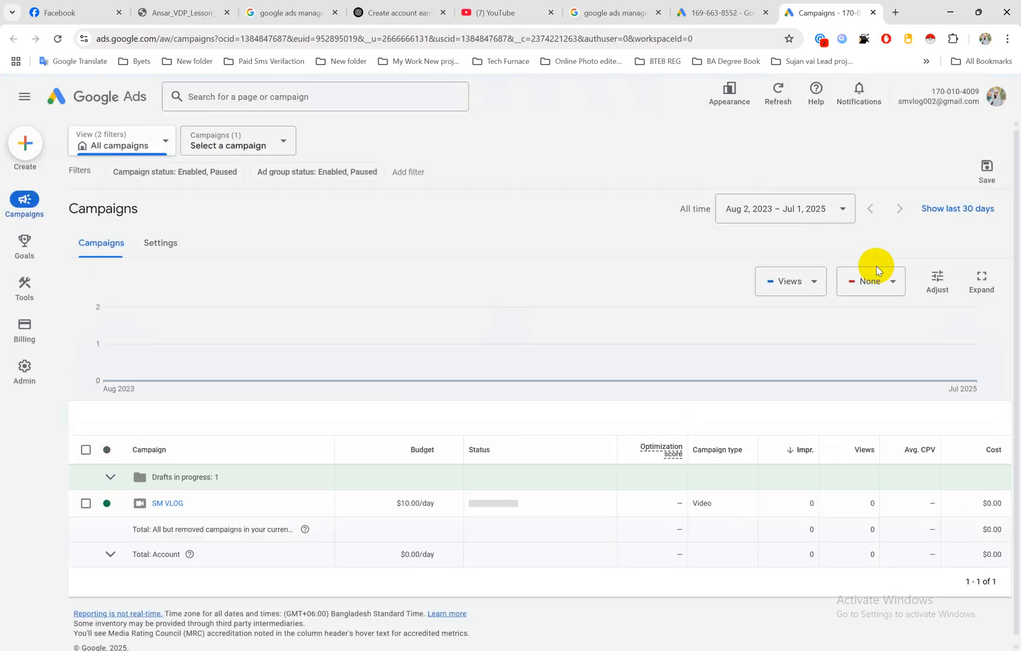
Step: Hide the first two account alerts, starting with the one about the account not being active
mouse_move(2, 337)
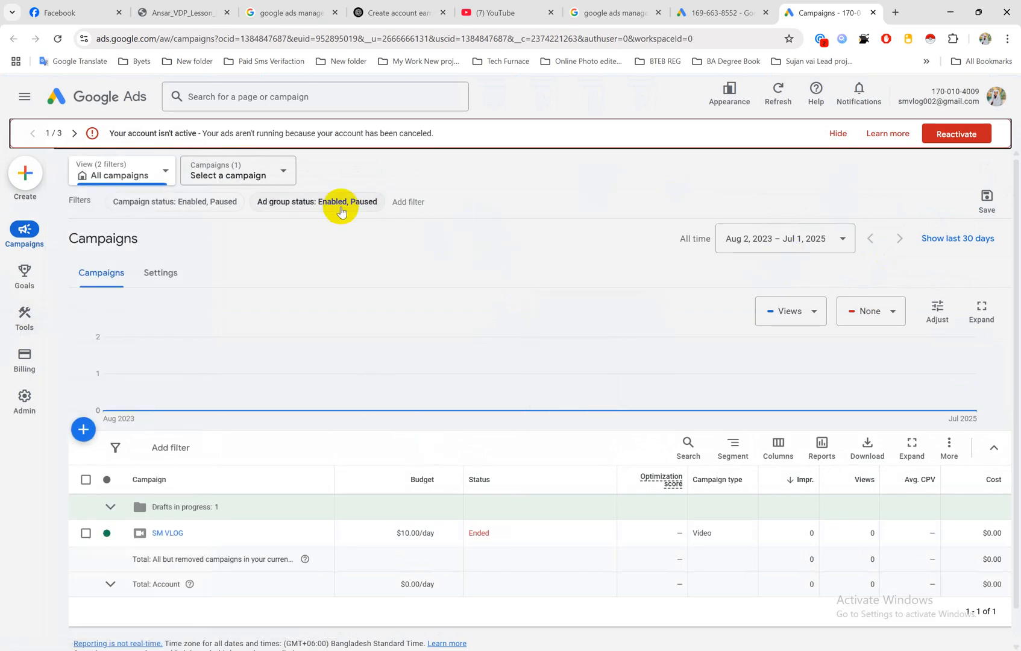
click(838, 133)
click(856, 137)
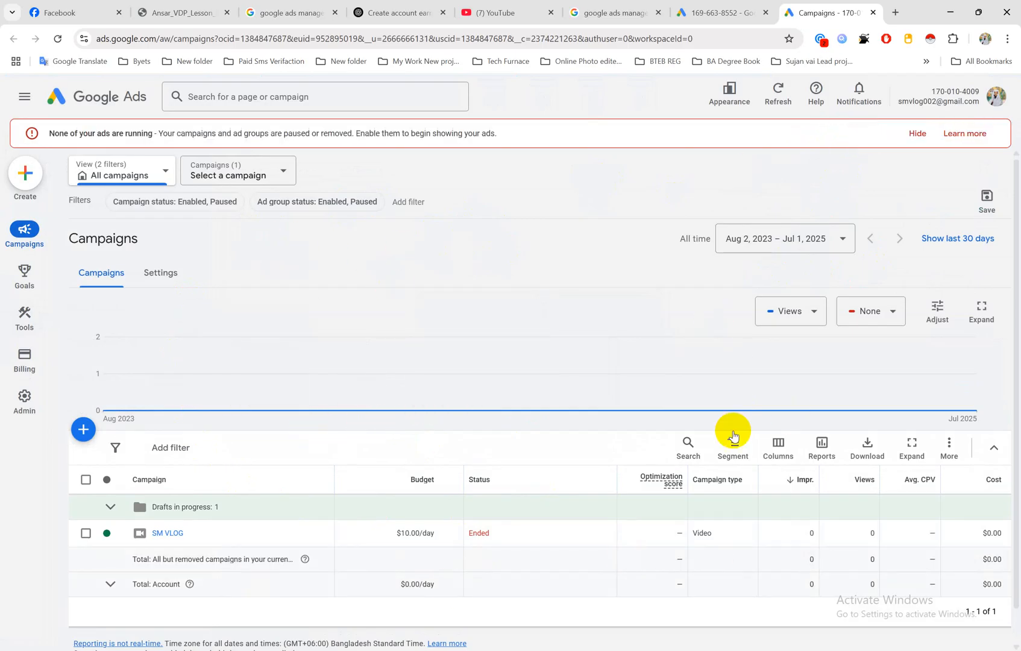
Step: Start a new campaign from the campaigns list and choose the Awareness and consideration objective
scroll(565, 501, down, 1)
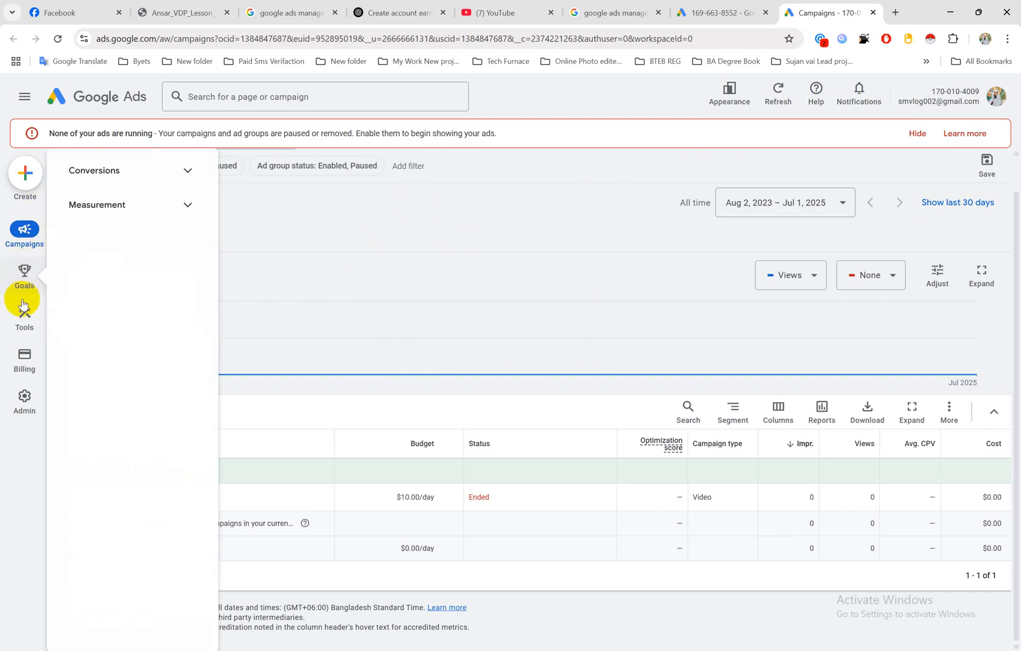
mouse_move(30, 240)
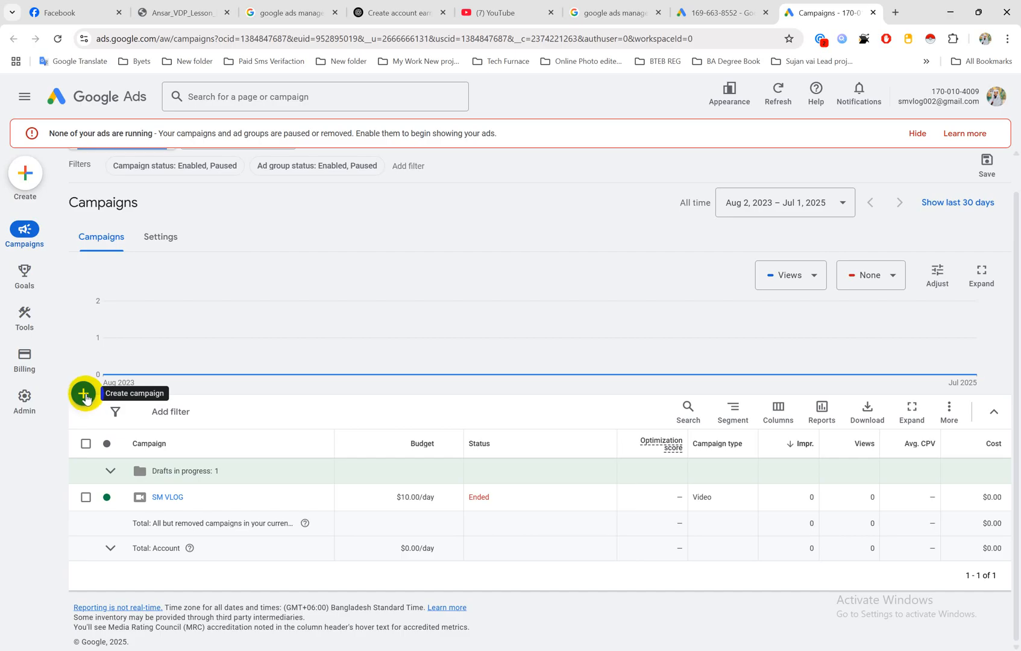
click(85, 395)
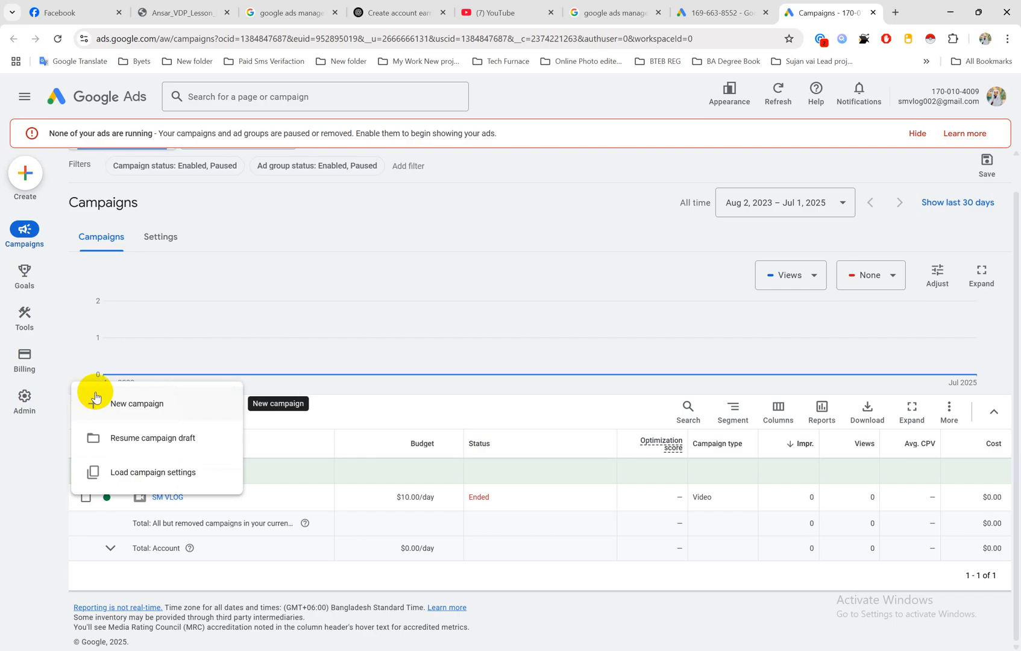
click(130, 403)
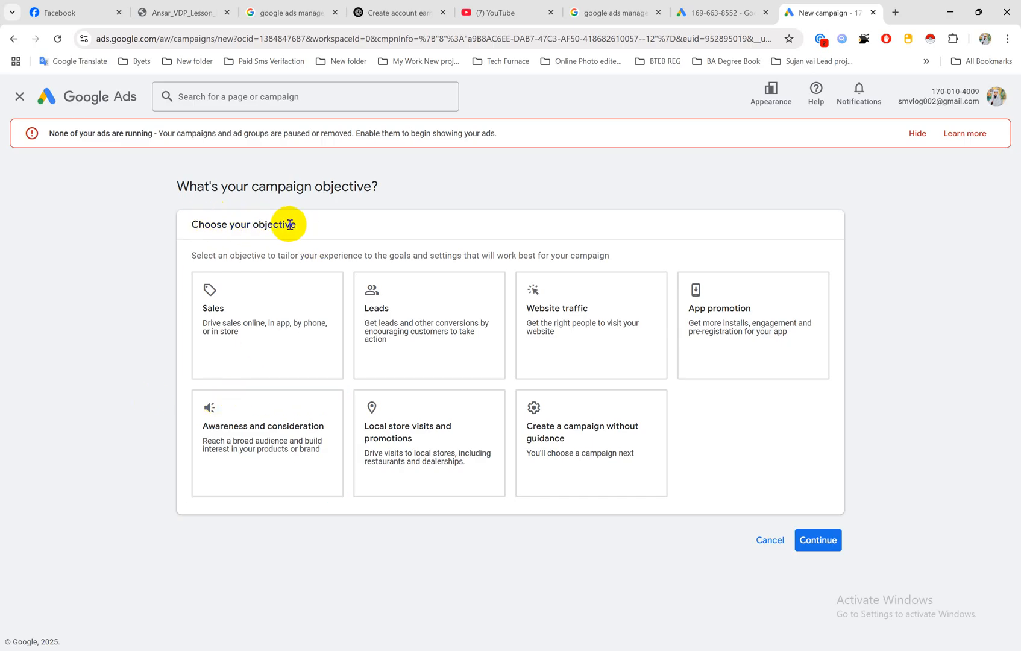
drag(295, 224, 192, 226)
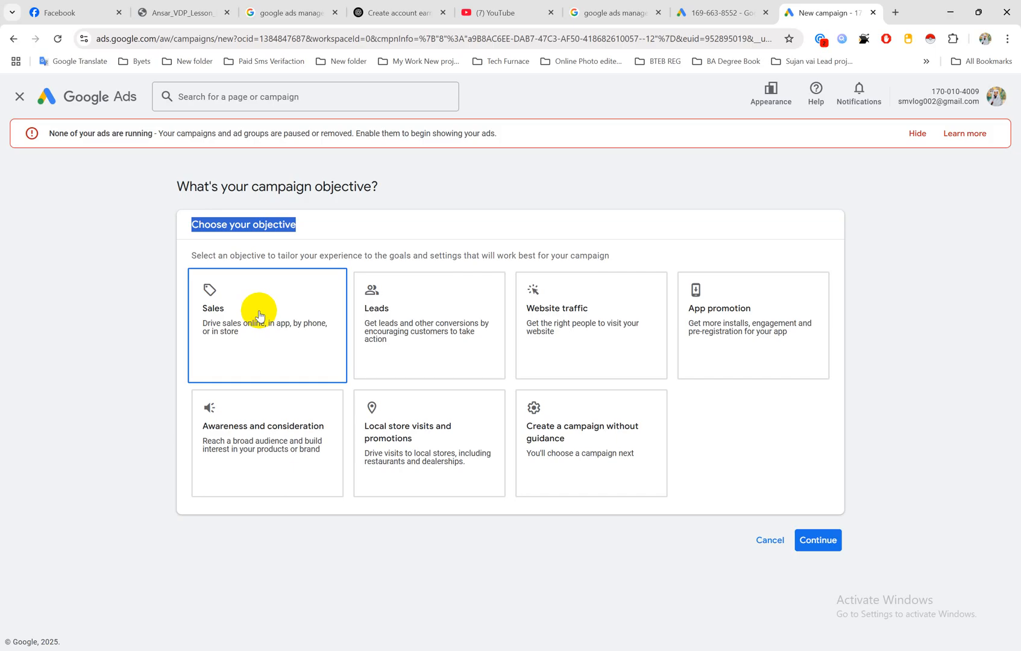
click(261, 435)
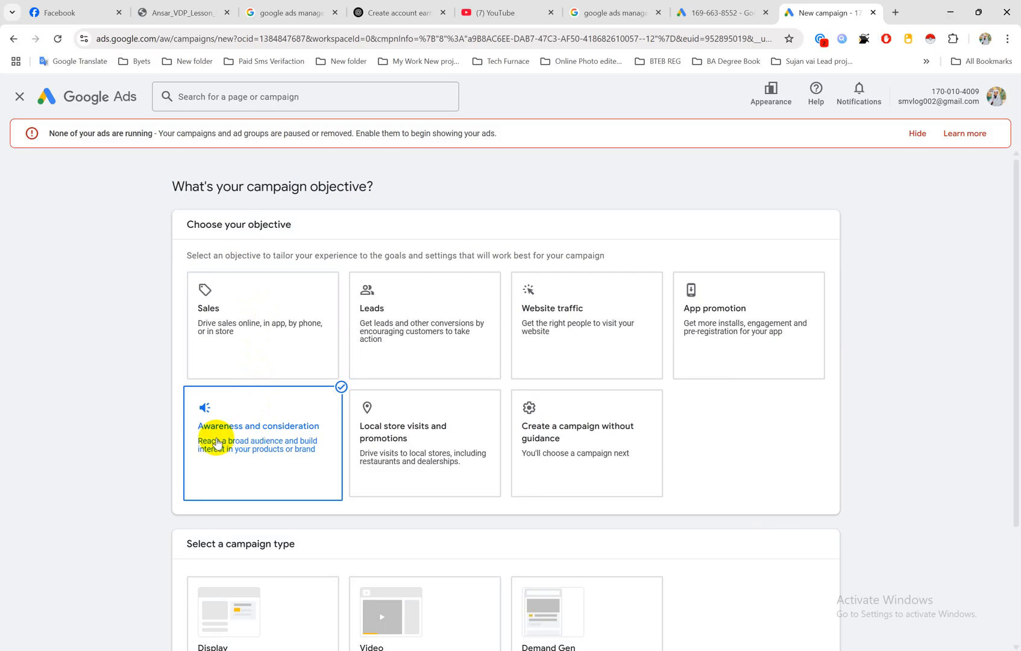
Step: Select Display as the campaign type and start a new campaign instead of finishing the saved draft
scroll(275, 412, down, 2)
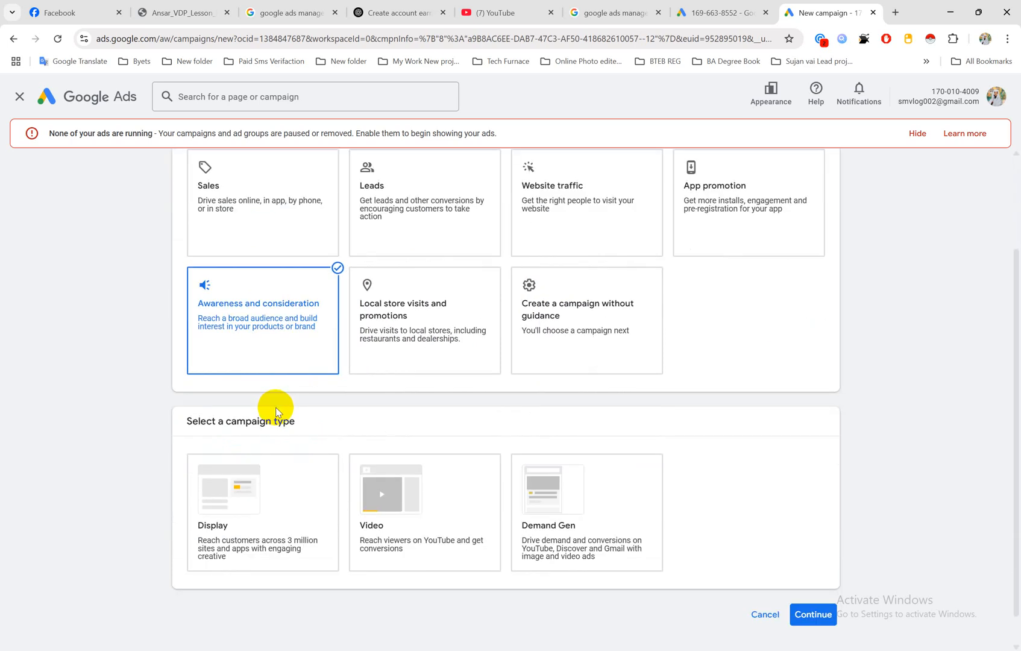
click(229, 517)
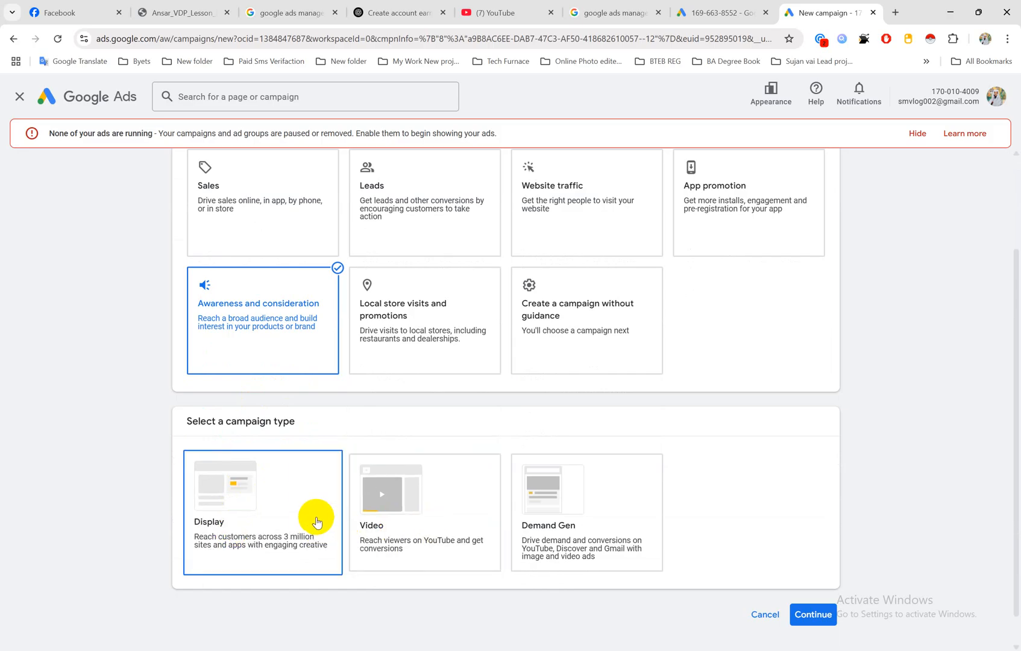
click(302, 517)
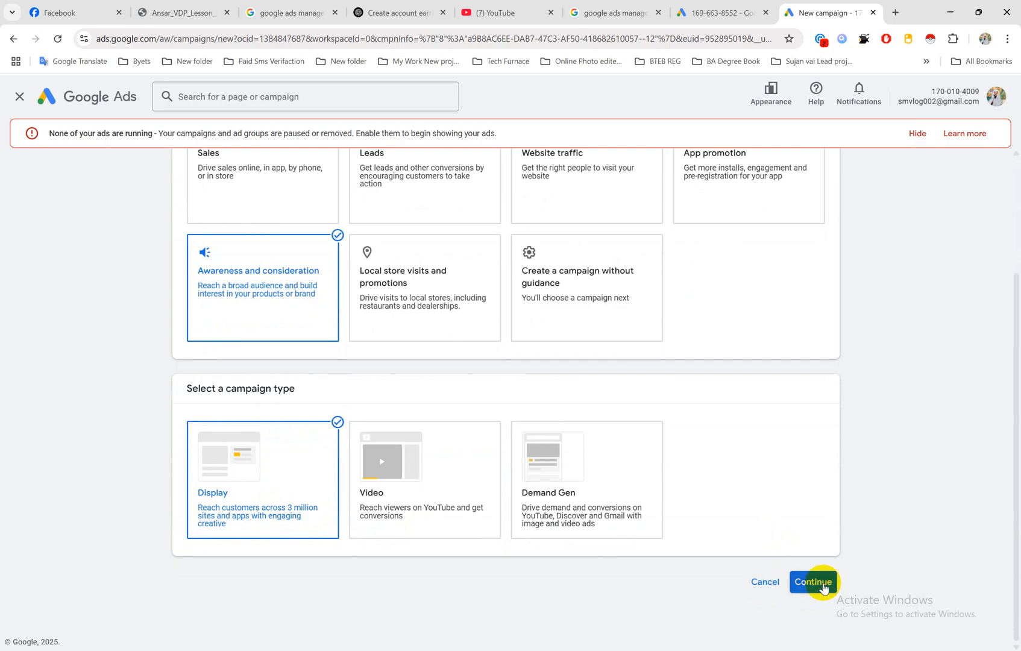
click(817, 582)
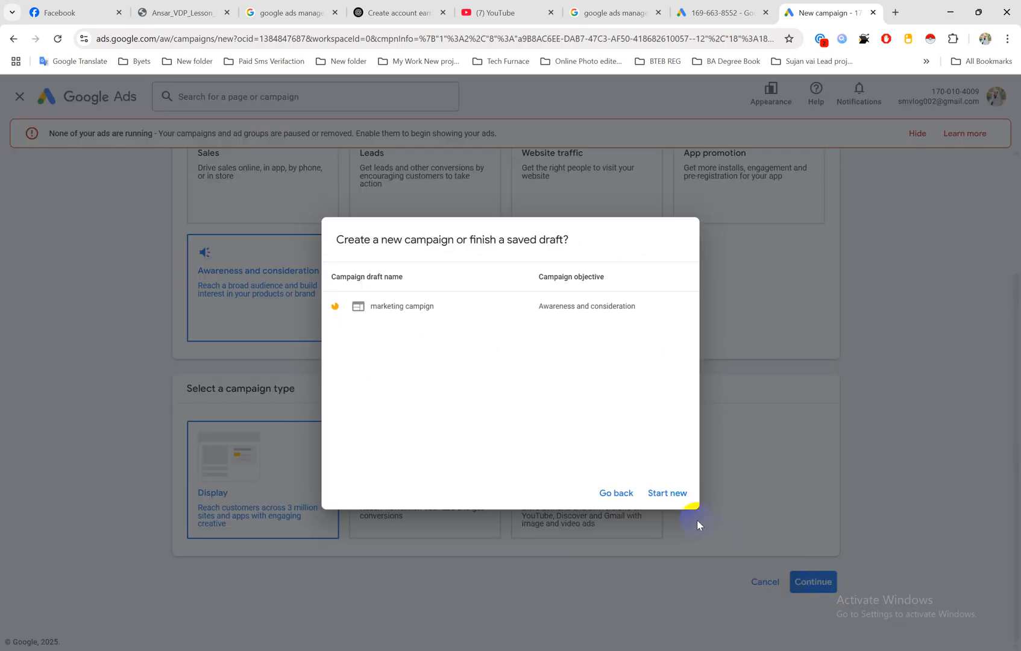
click(666, 494)
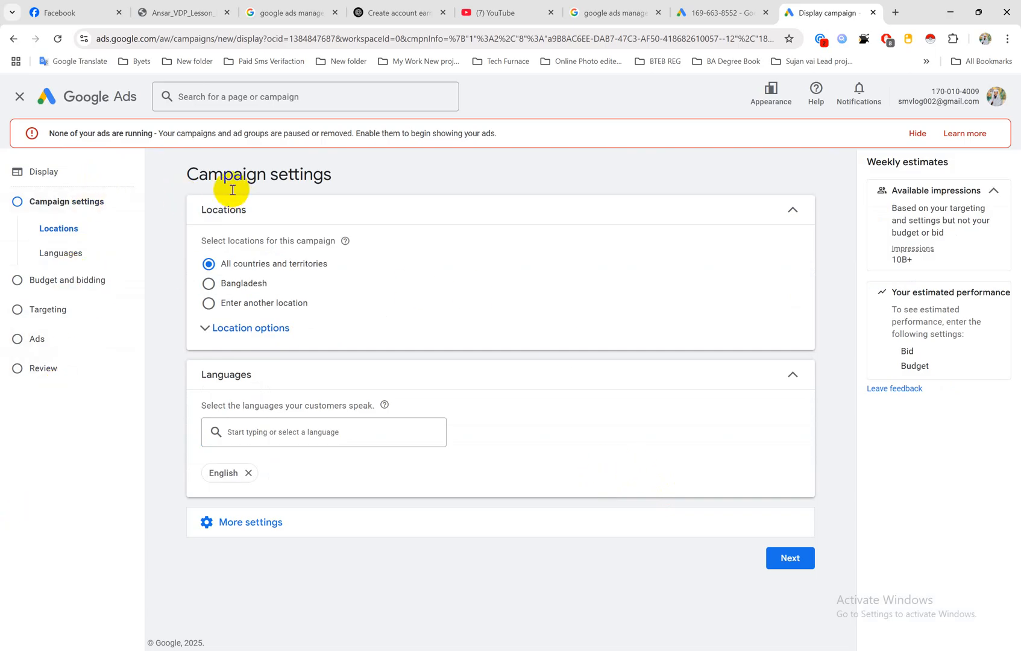
drag(185, 175, 340, 183)
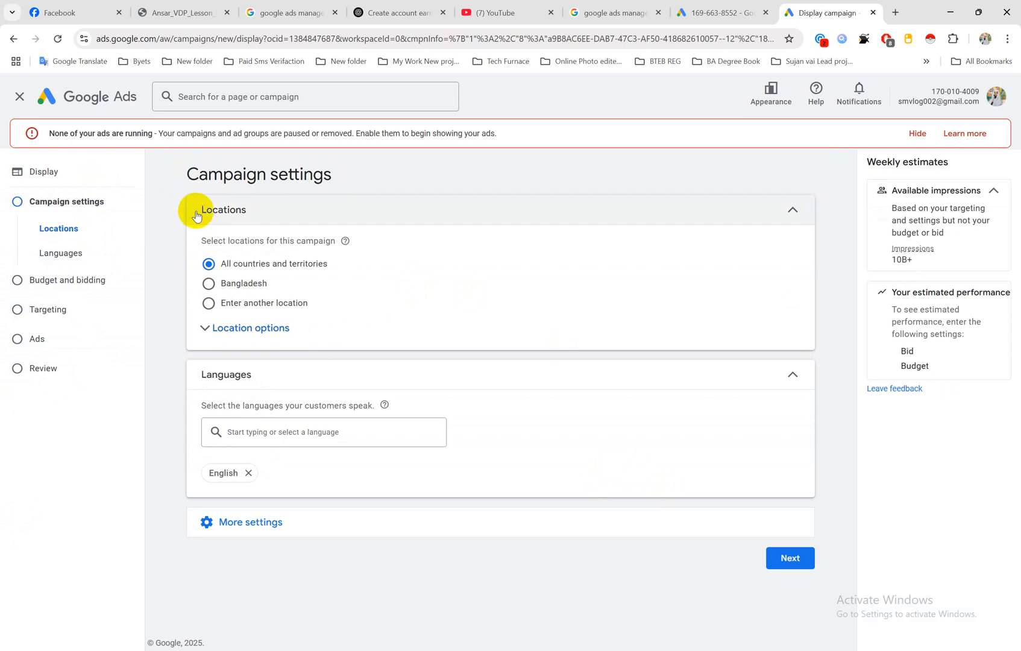
drag(194, 214, 251, 210)
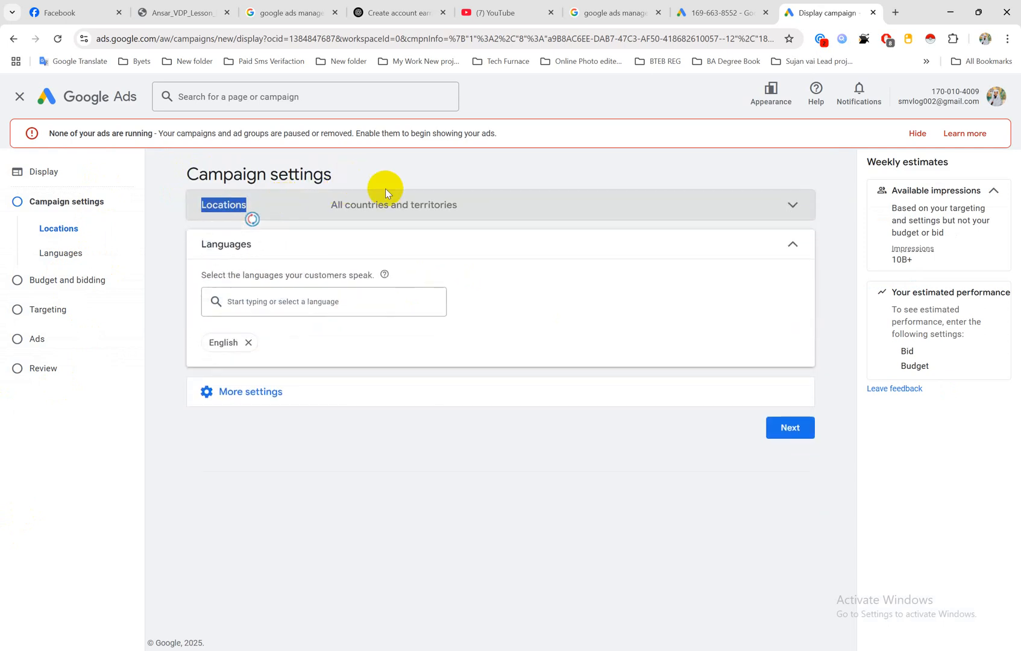
click(381, 194)
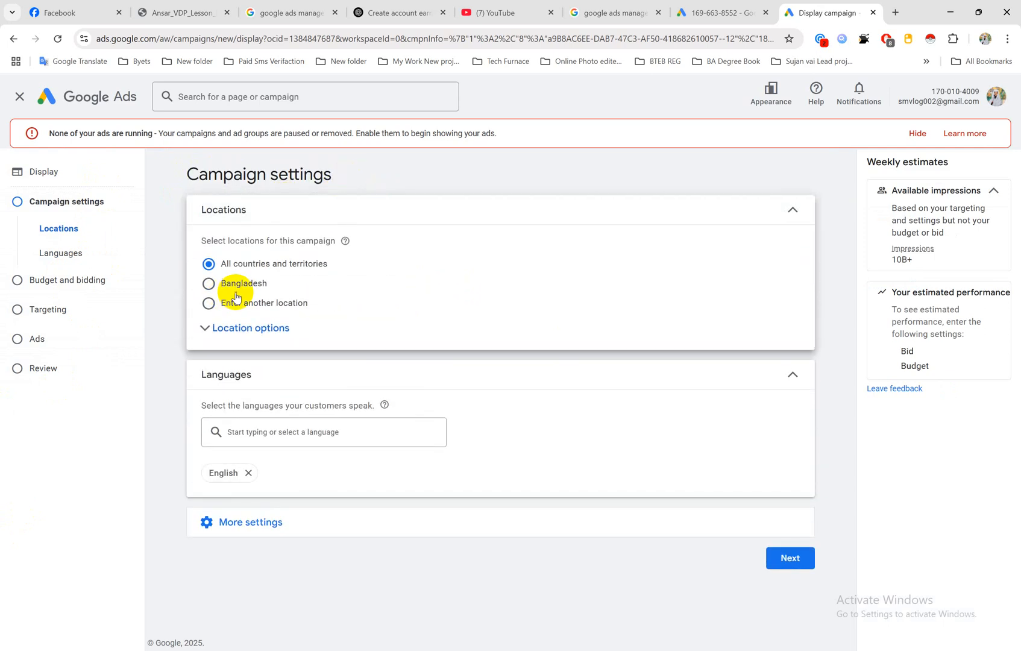
Step: Set the campaign's target location to Bangladesh, after checking the location options and the choice of entering another location
click(210, 284)
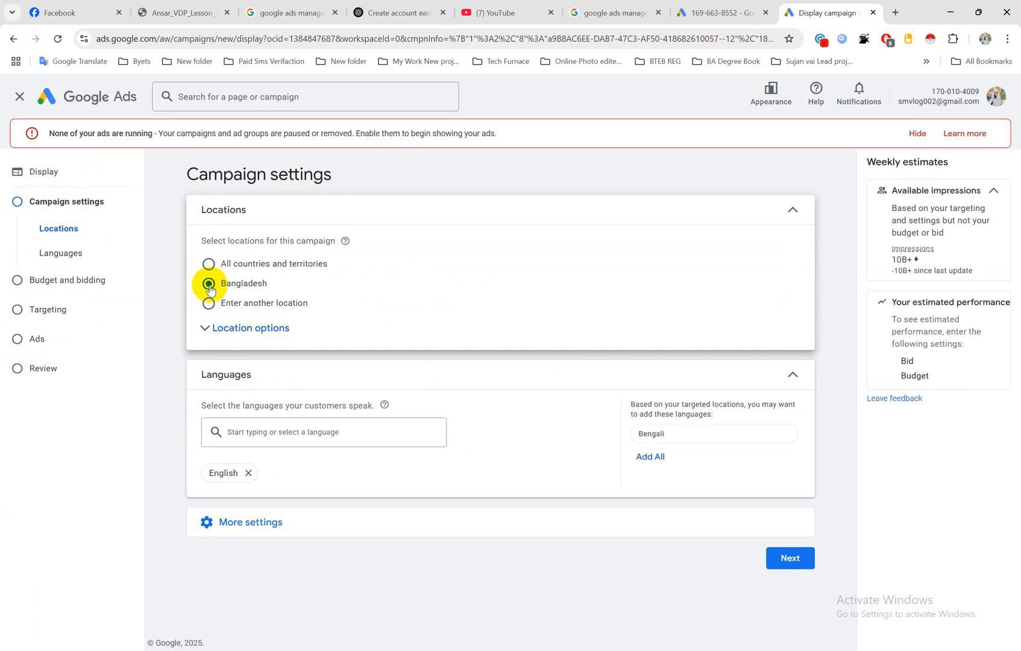
click(206, 328)
click(206, 330)
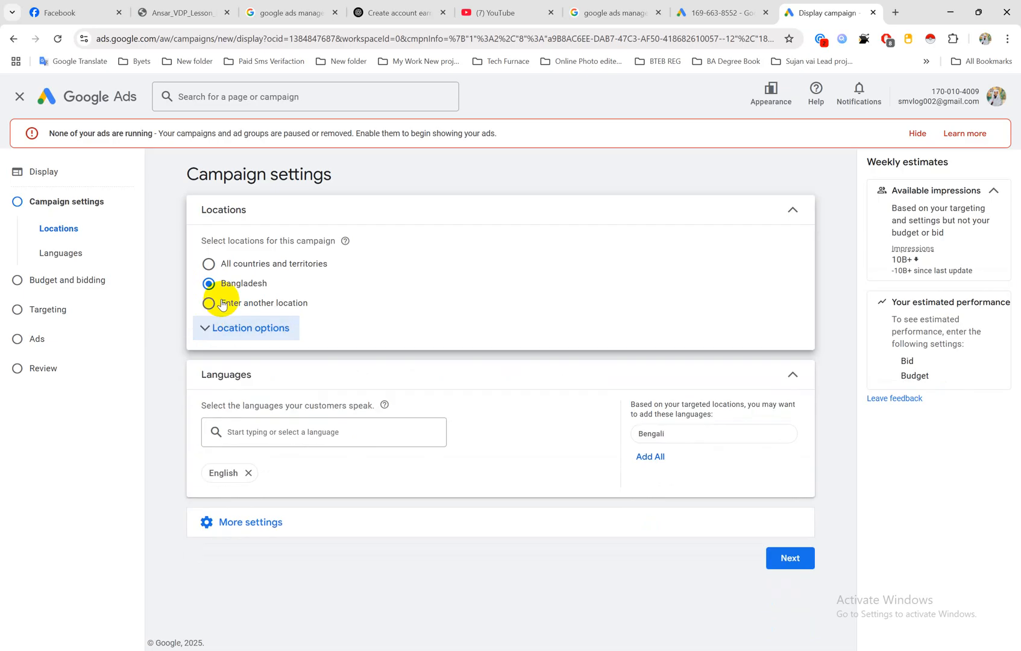
click(209, 304)
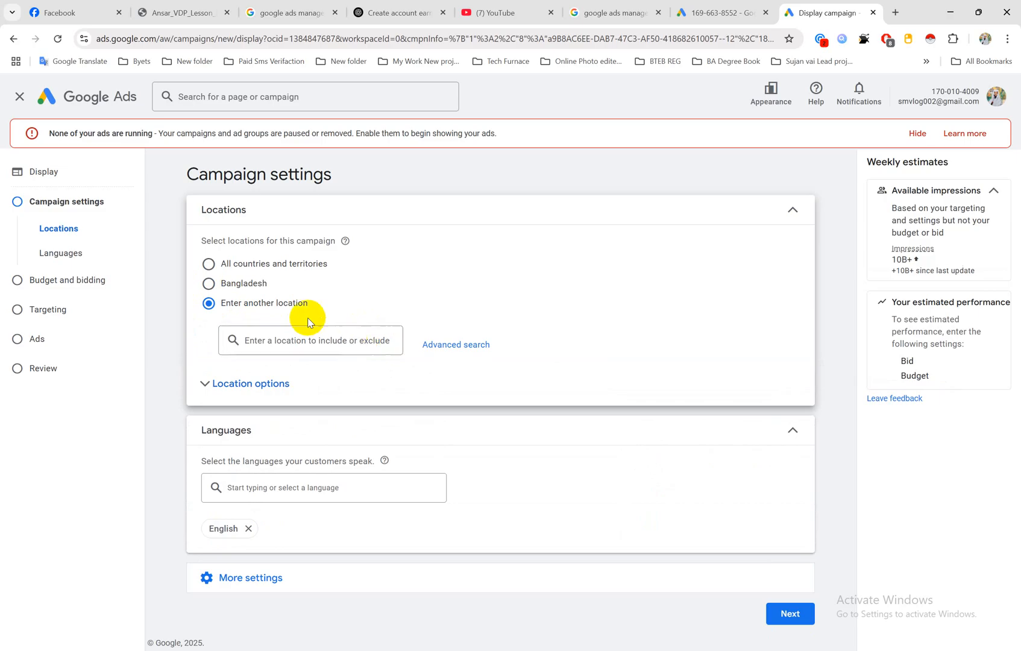
click(209, 283)
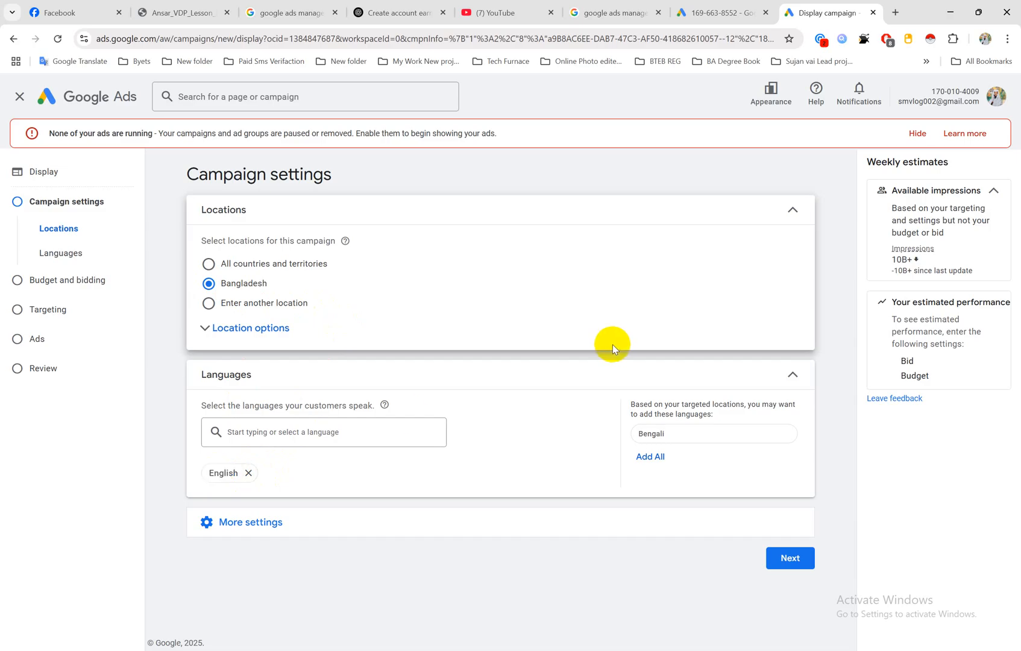
Step: Expand the additional campaign settings and review the ad rotation choices, leaving the section collapsed
click(237, 529)
scroll(298, 448, down, 2)
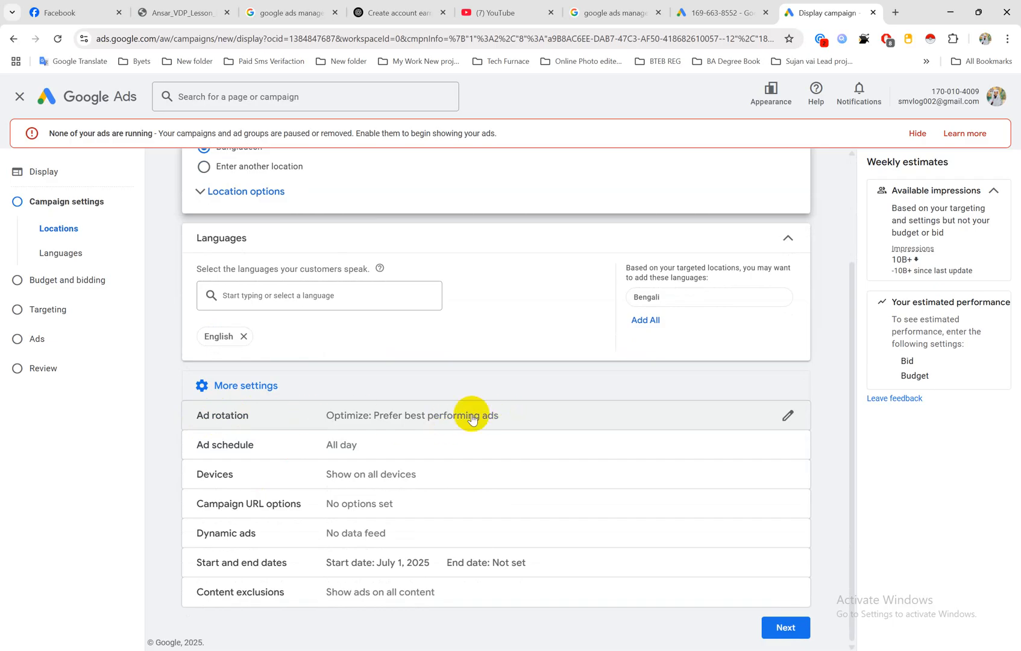
click(788, 417)
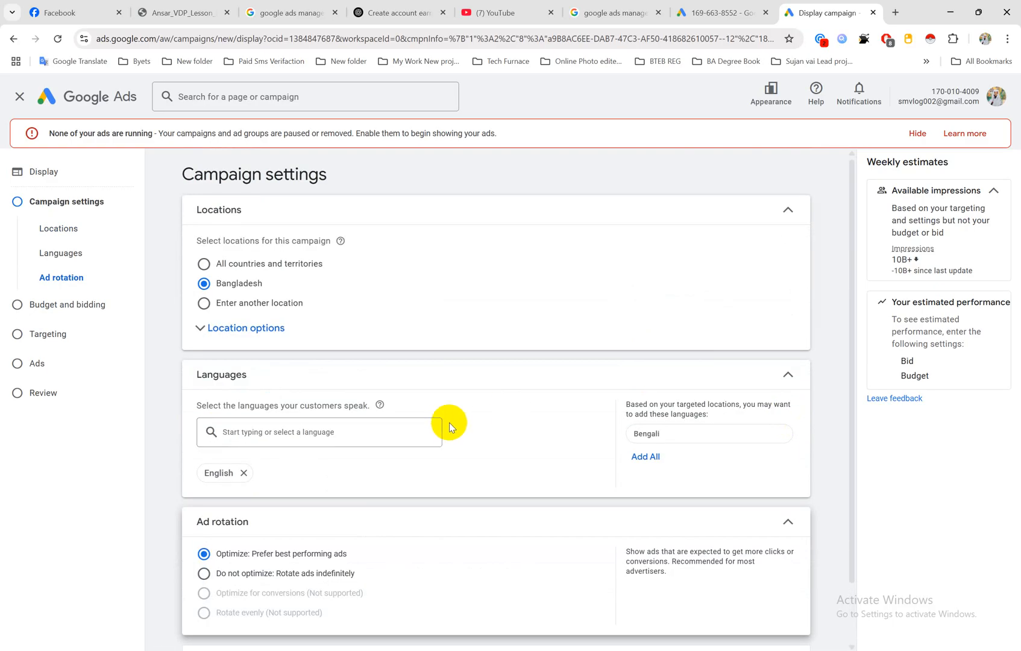
scroll(455, 421, down, 2)
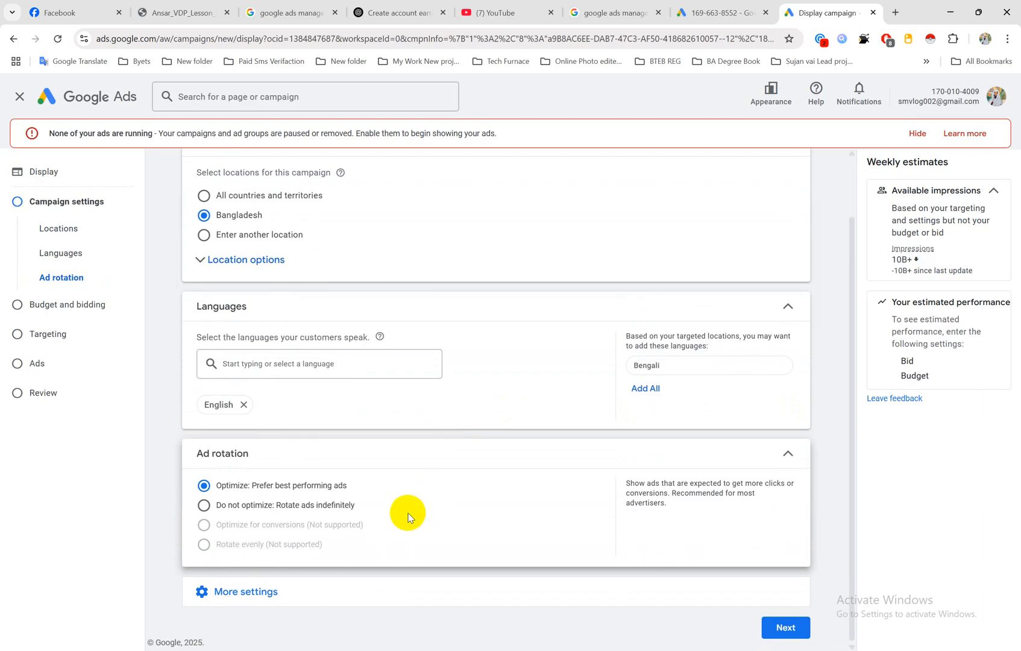
click(788, 453)
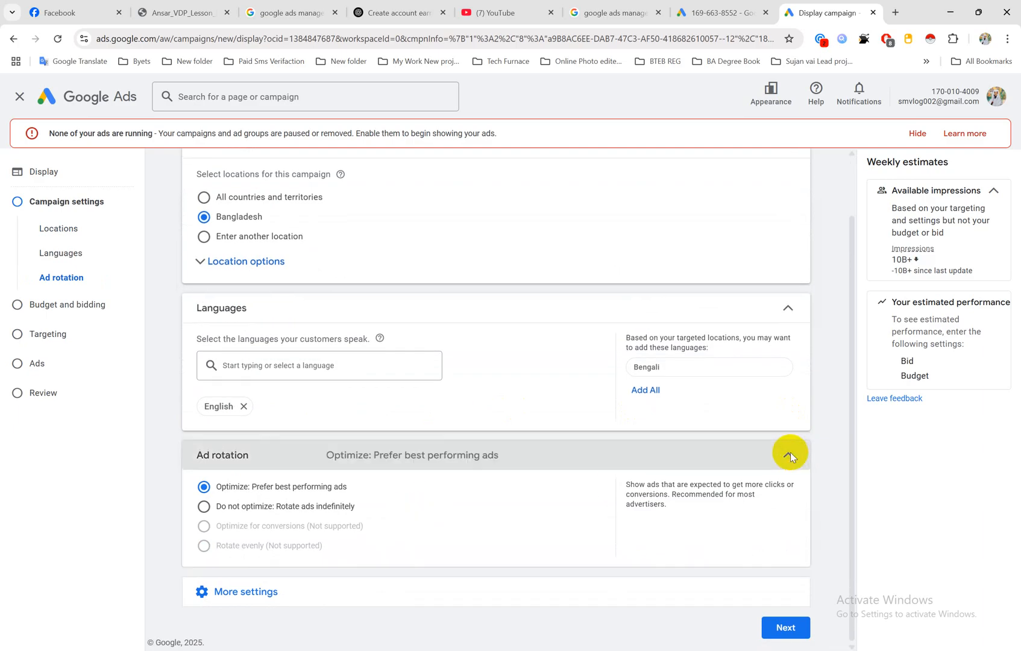
Step: Open the ad schedule from the additional campaign settings and set the All days row to start at 17:00
click(255, 560)
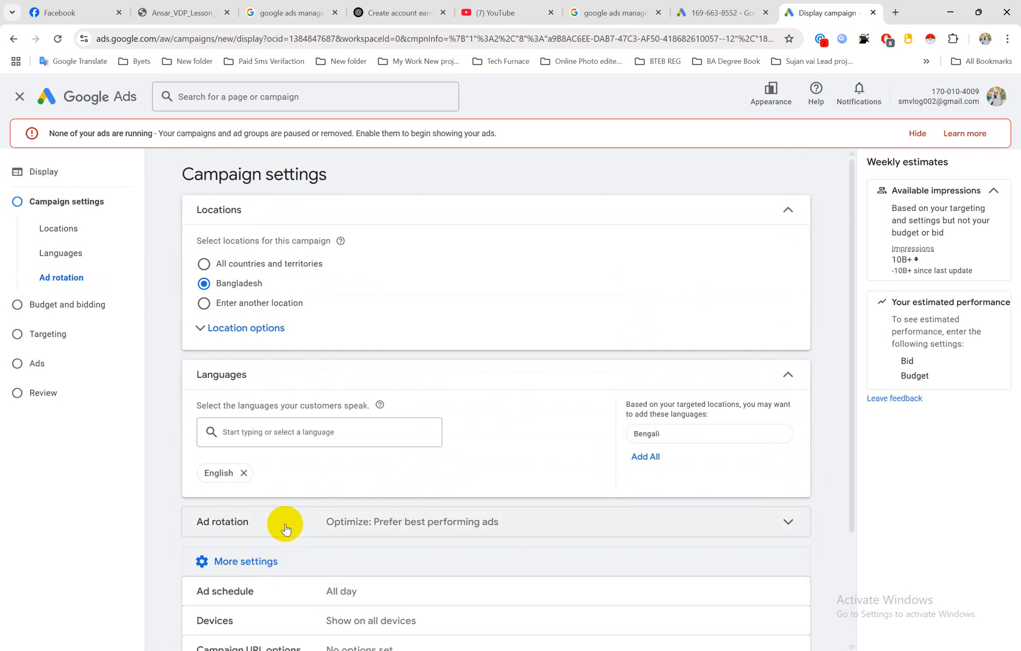
scroll(288, 526, down, 2)
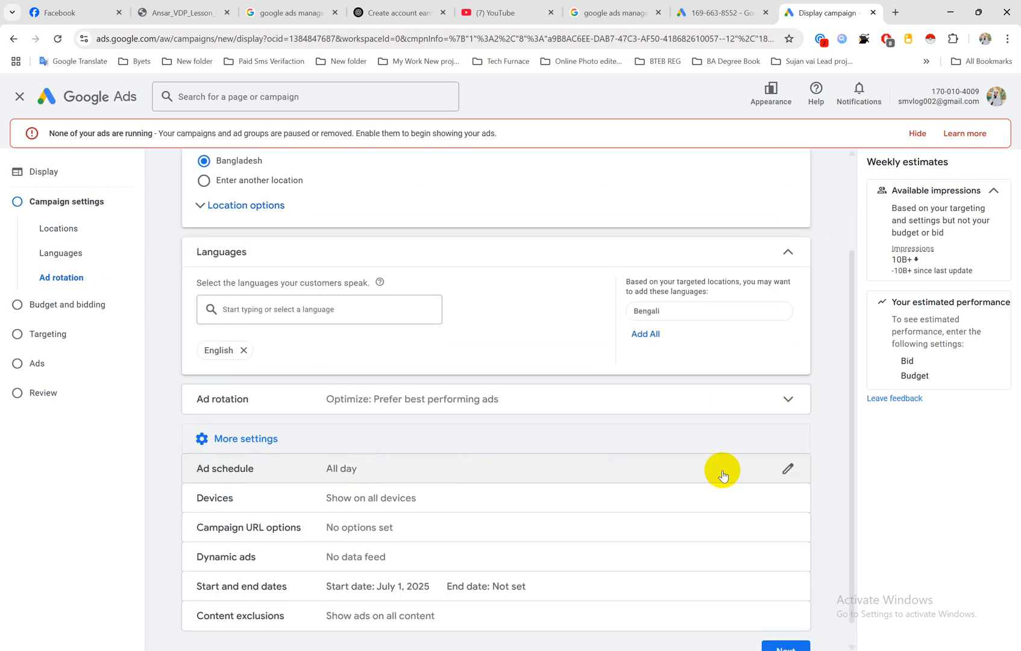
click(786, 470)
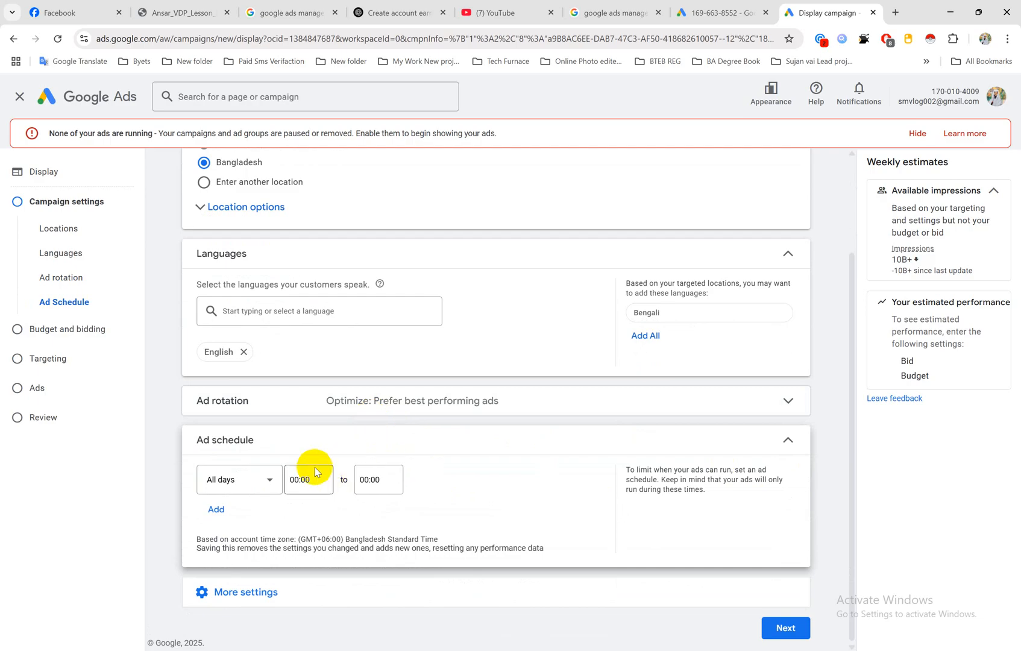
click(256, 479)
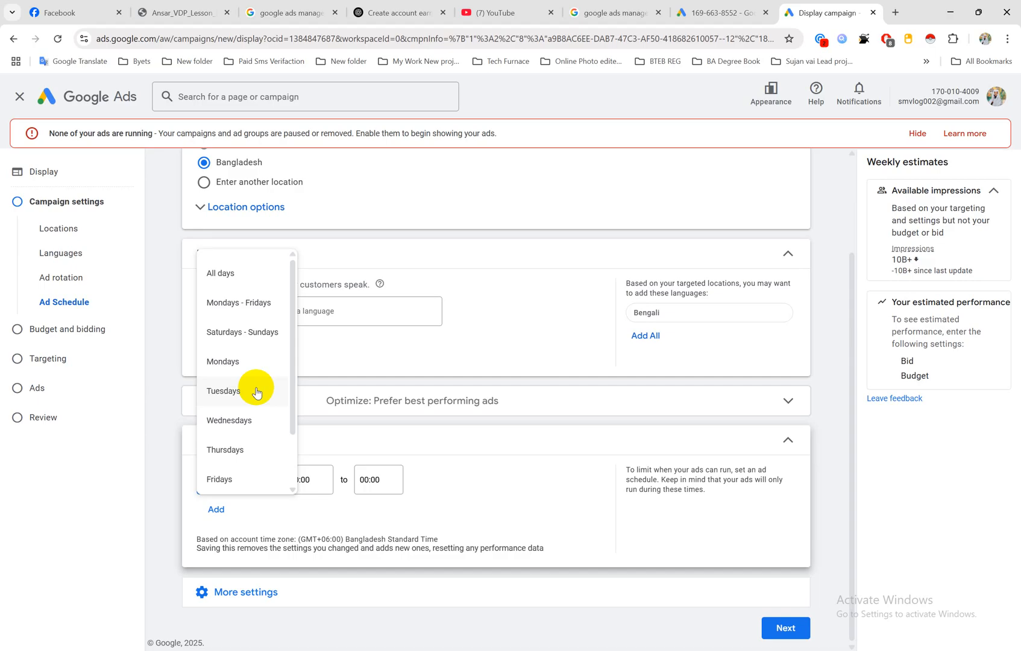
click(224, 269)
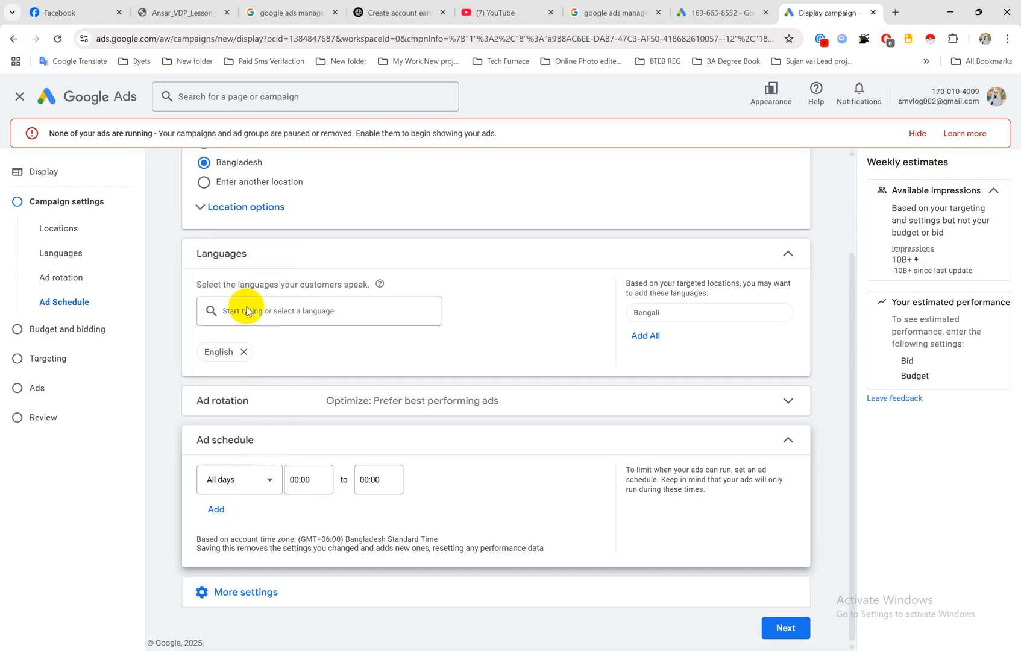
click(308, 479)
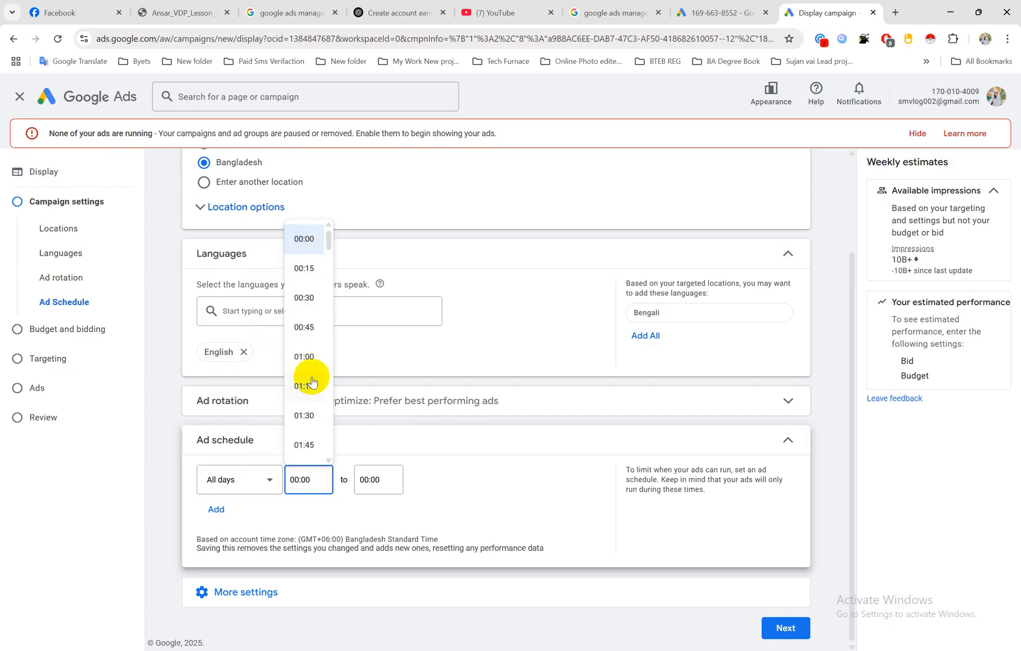
scroll(311, 382, down, 20)
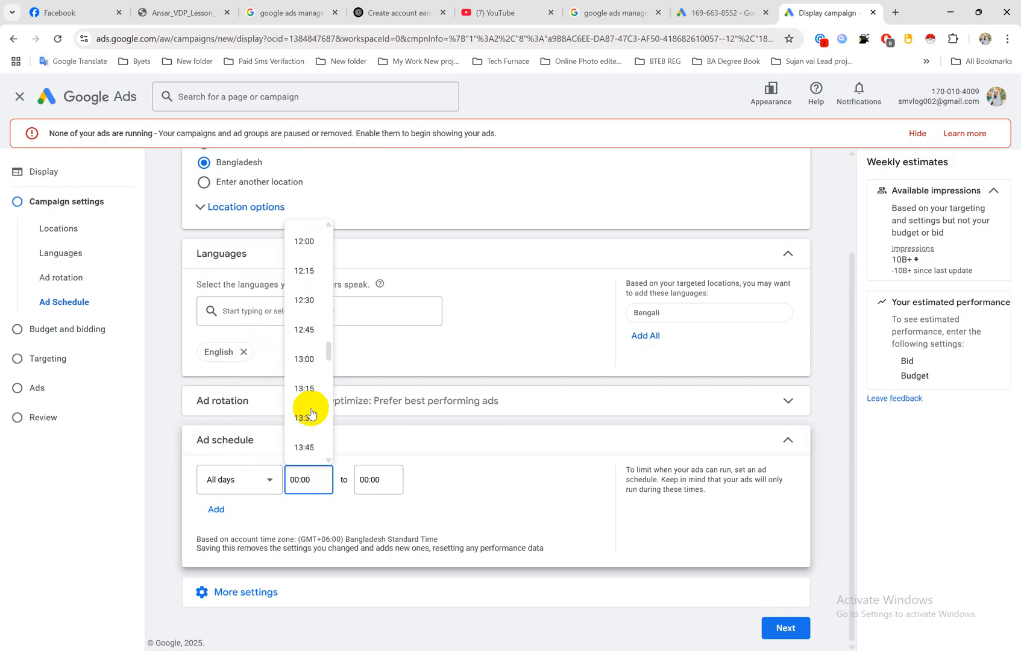
scroll(312, 414, down, 8)
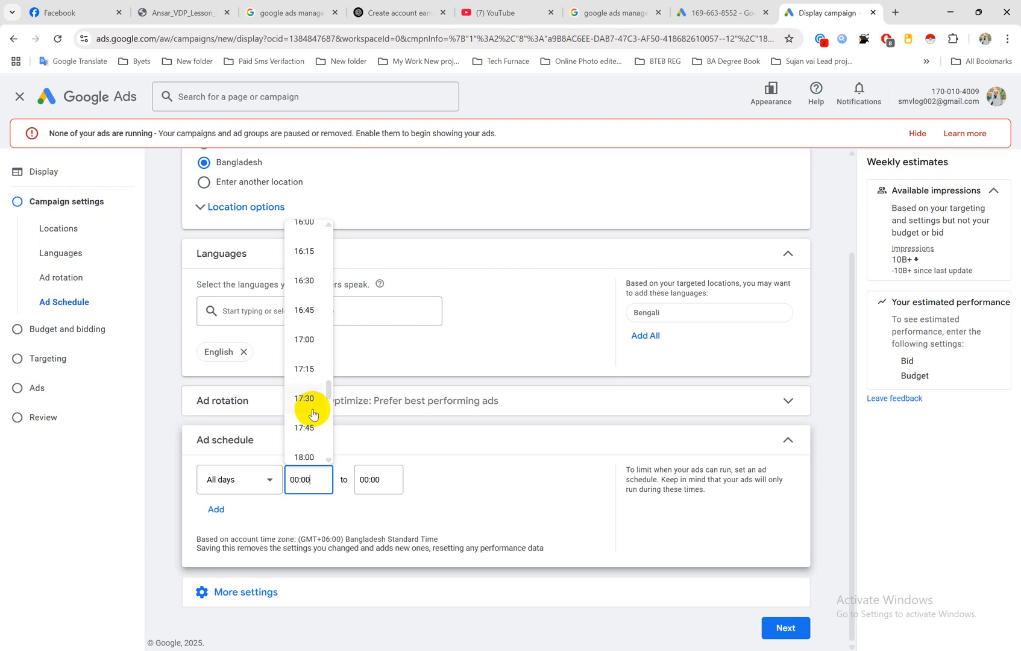
click(306, 337)
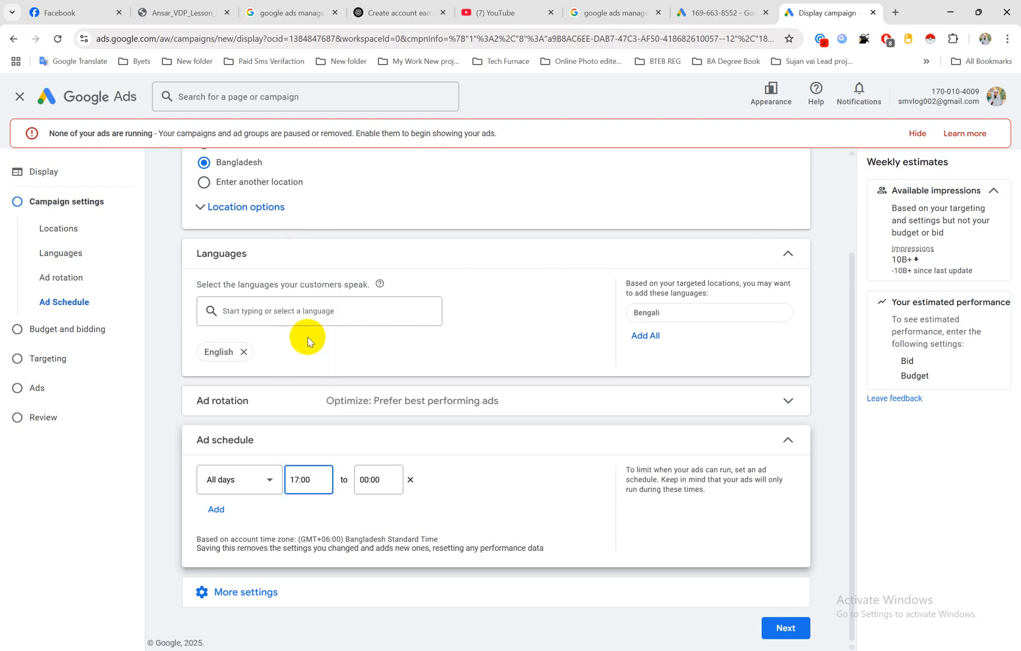
Step: Set the end time of the ad schedule's All days row to 22:00
click(366, 476)
scroll(384, 309, down, 6)
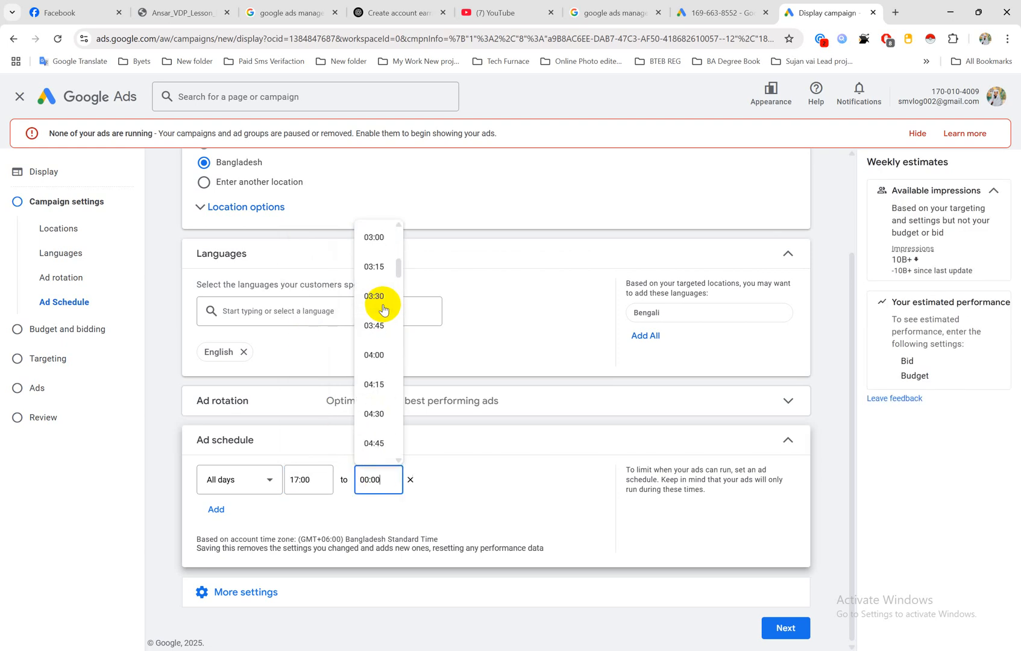
scroll(384, 309, down, 20)
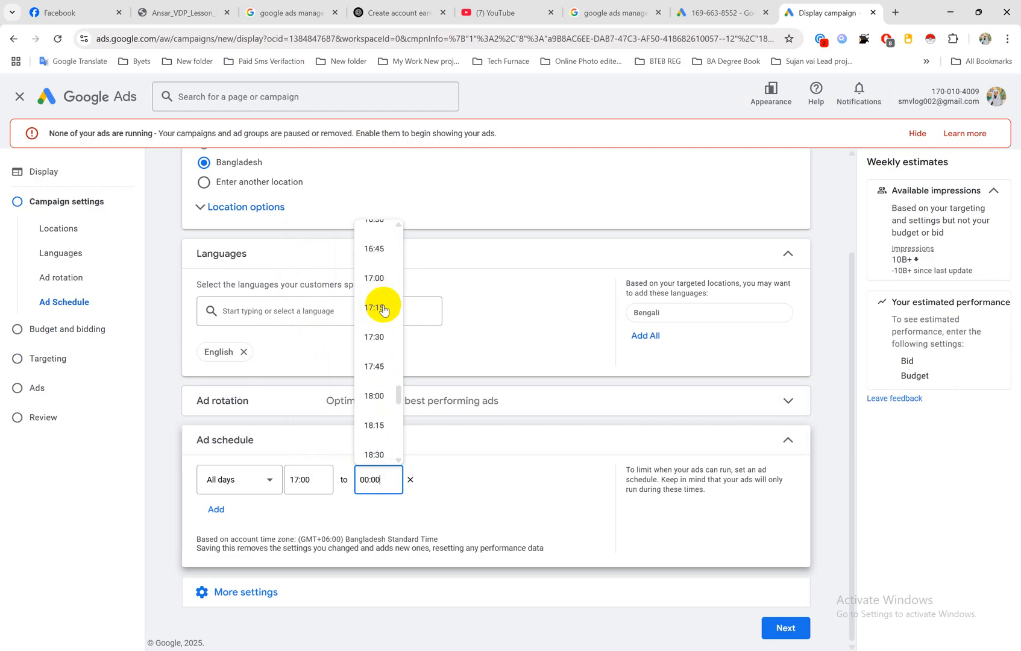
scroll(383, 309, down, 10)
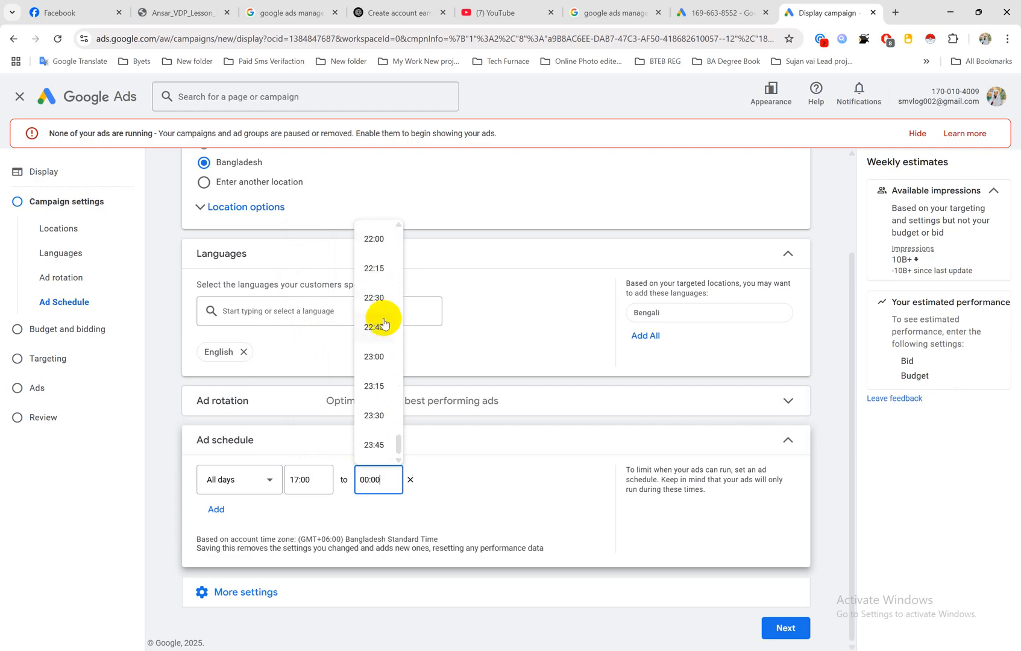
click(378, 245)
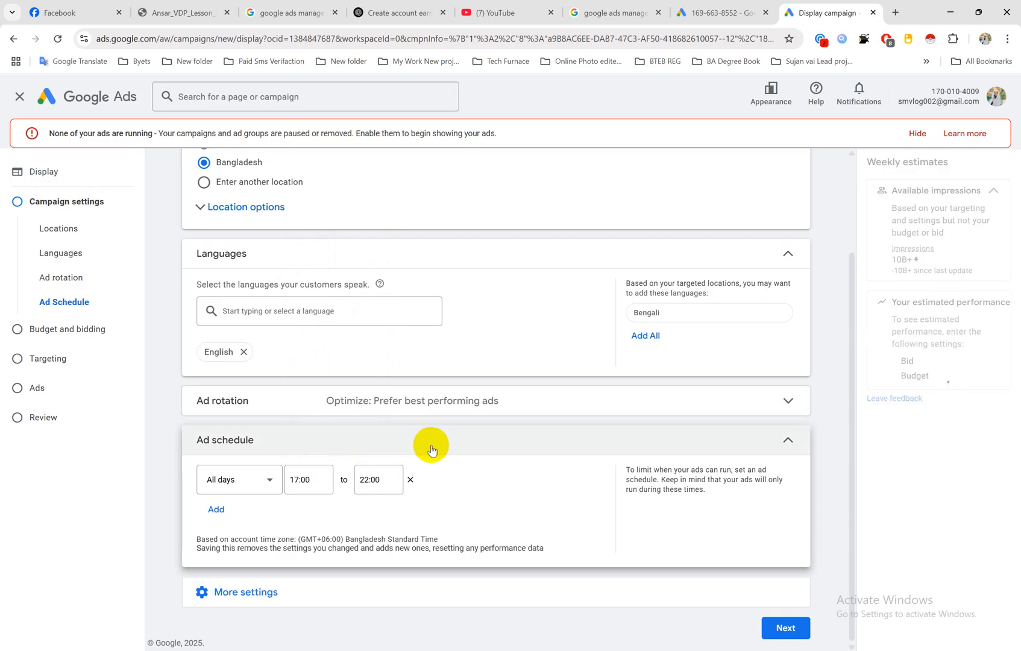
Step: Add a second ad schedule row and set the days of the first row to Mondays - Fridays
click(218, 511)
scroll(325, 453, down, 1)
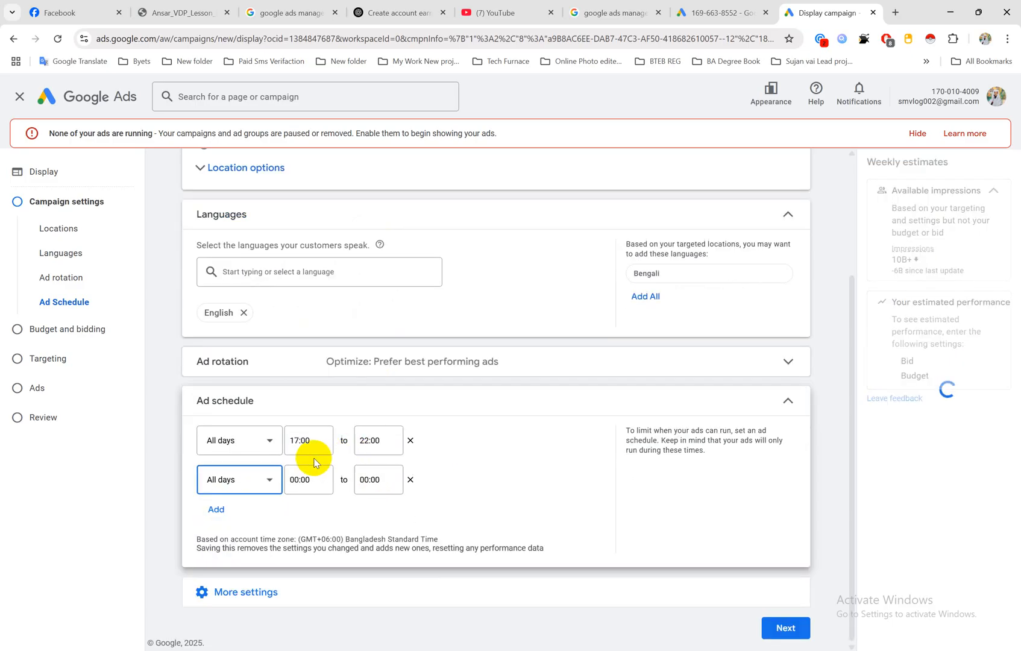
click(271, 441)
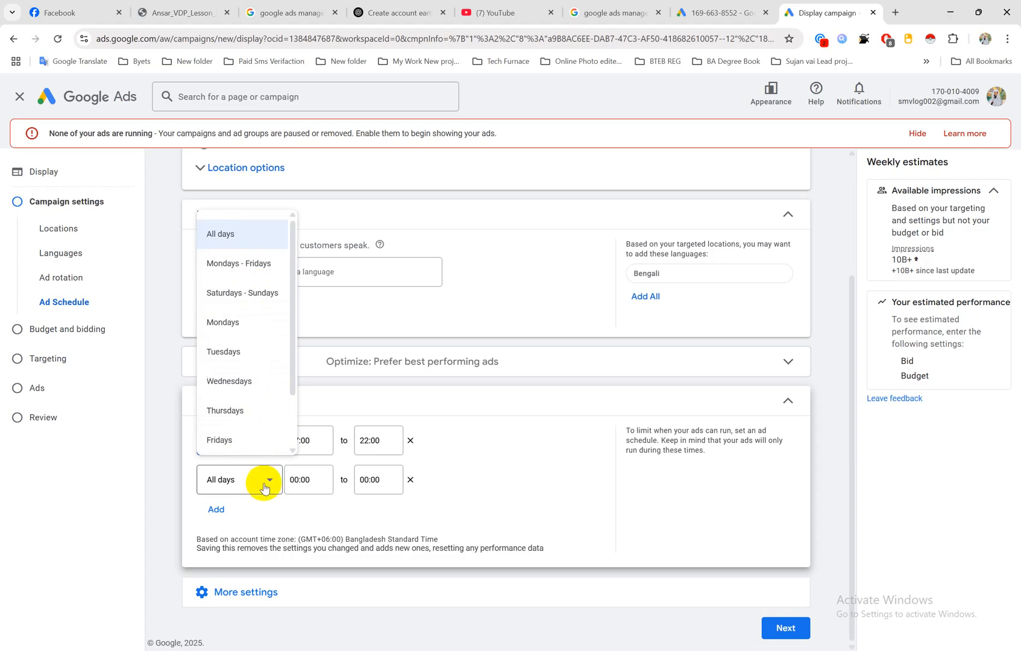
click(256, 263)
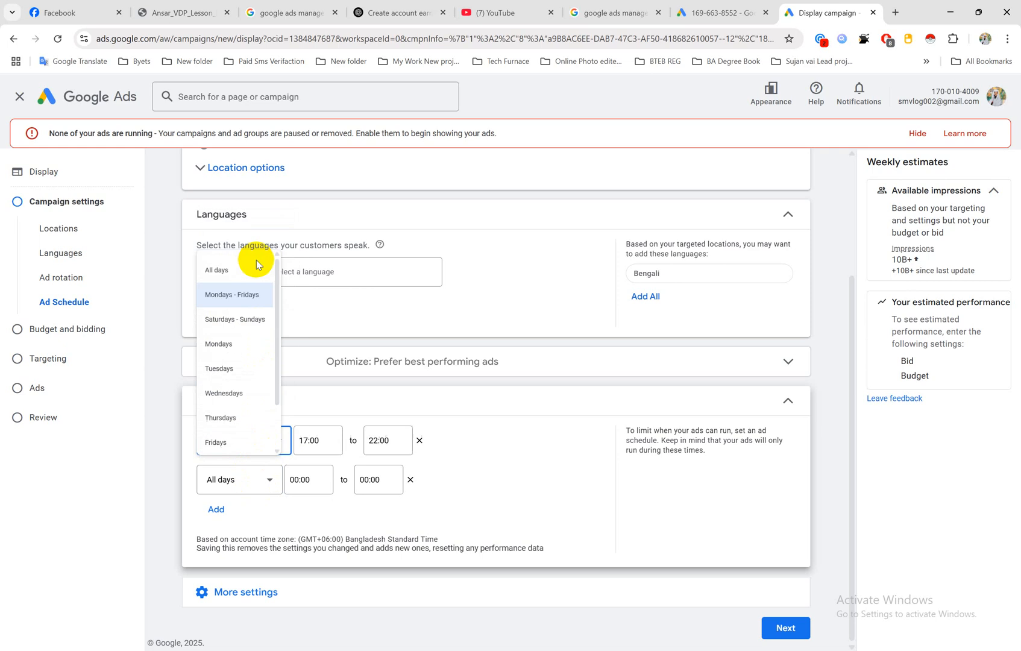
Step: Try Saturdays as the day for the second ad schedule row, check its start time choices, and remove that row
click(268, 480)
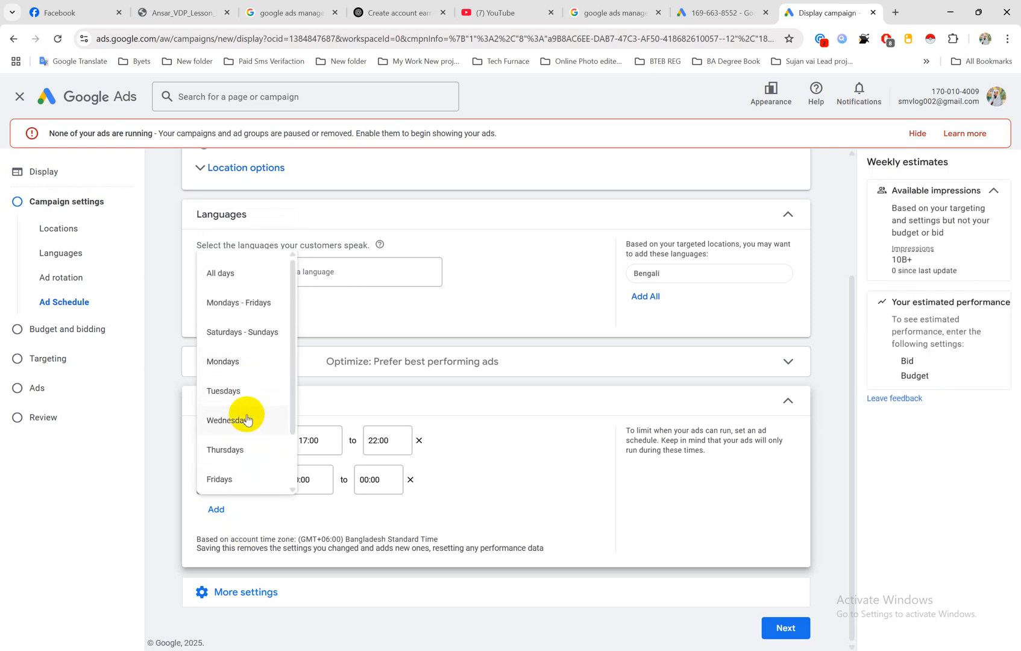
scroll(247, 421, down, 1)
click(239, 448)
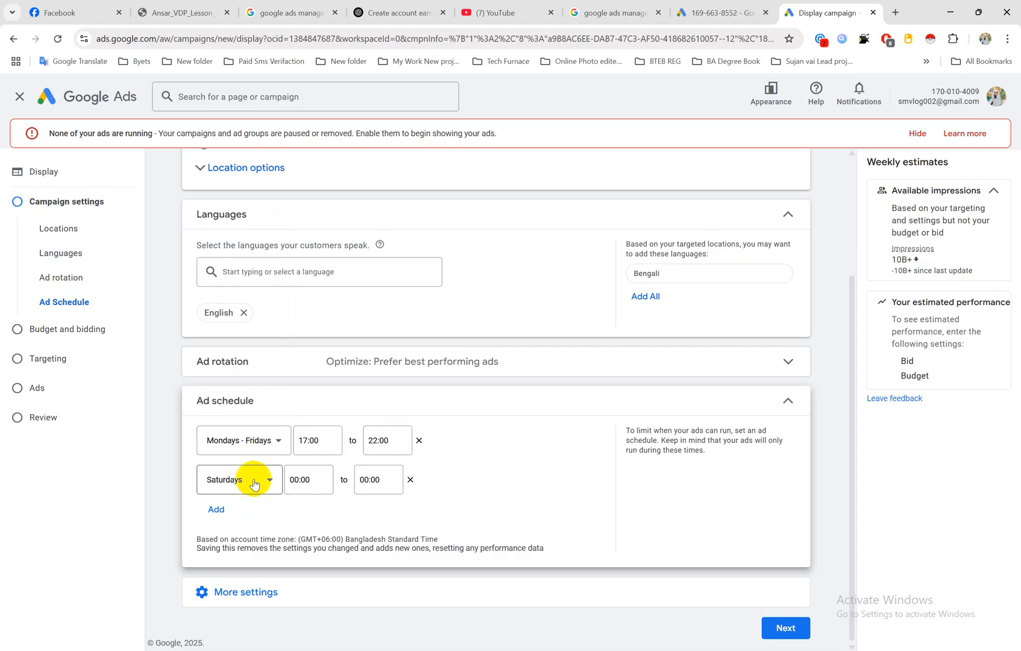
click(318, 479)
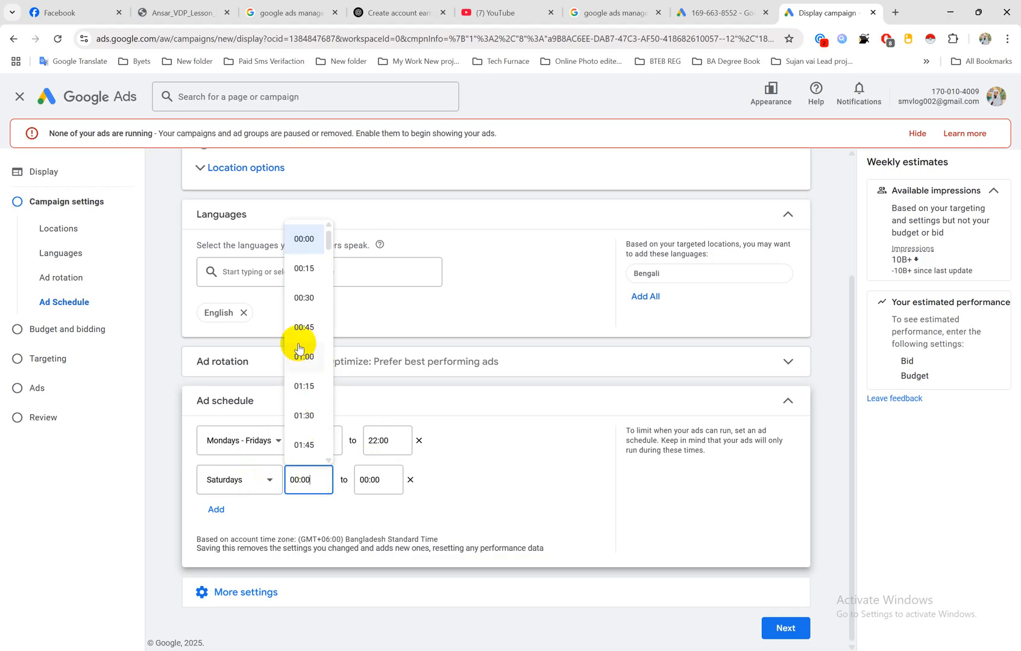
click(410, 479)
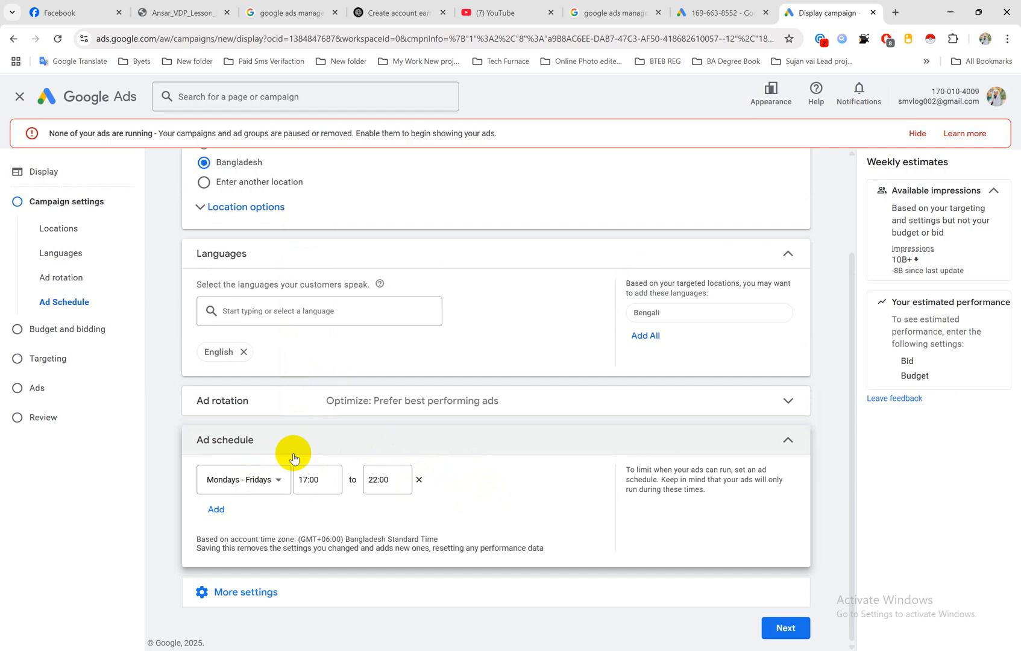
Step: Open the Devices setting and choose specific device targeting, keeping computers, mobile phones and tablets selected, and review the operating system, model and network options
click(241, 594)
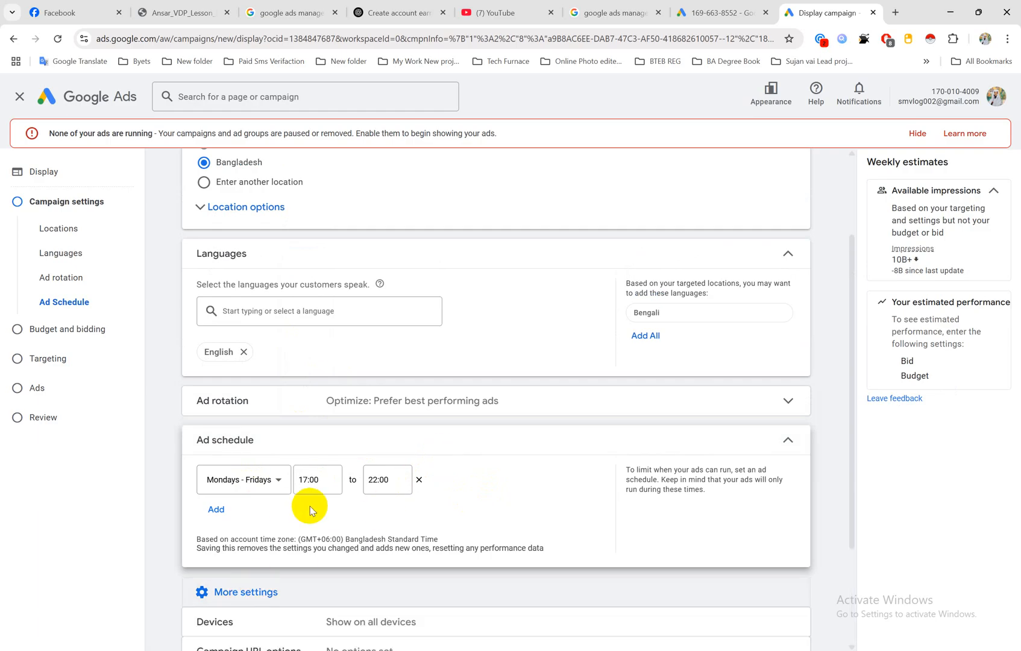
scroll(309, 507, down, 3)
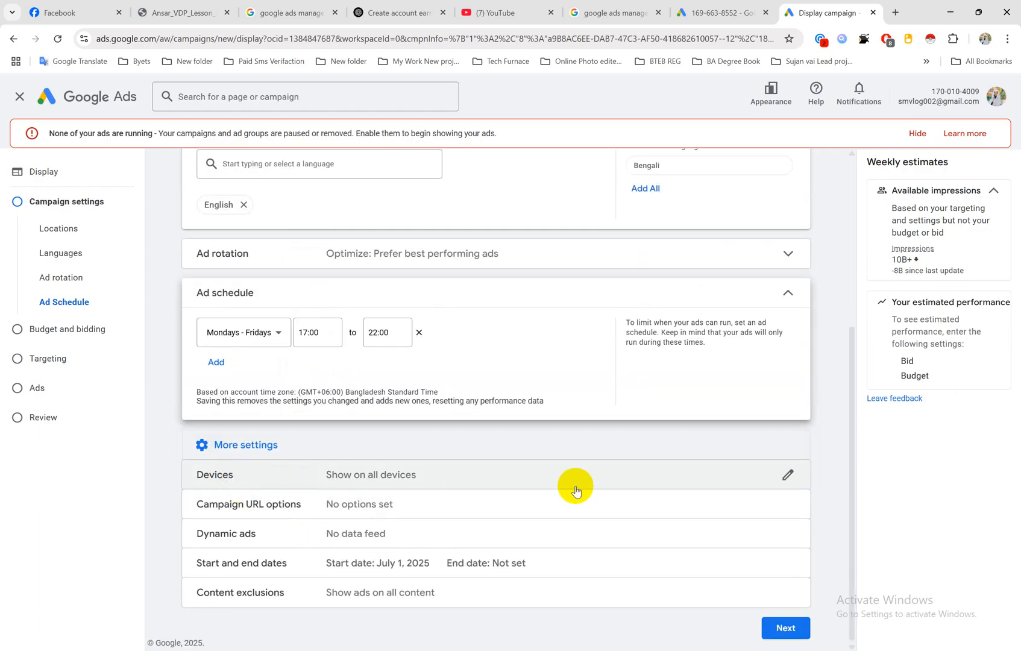
click(794, 476)
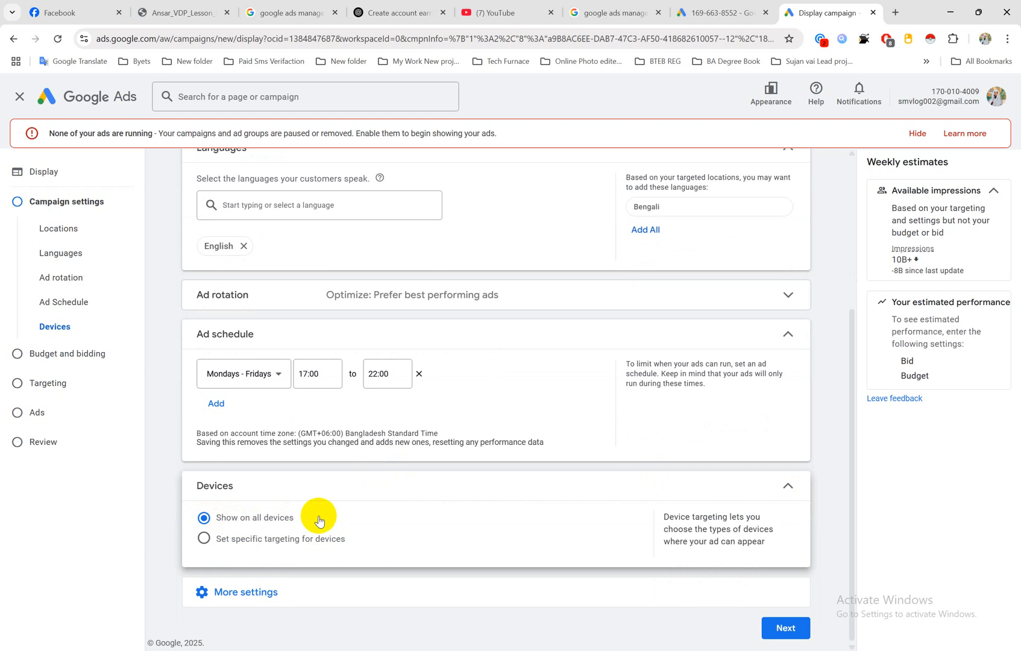
click(204, 539)
scroll(410, 433, down, 3)
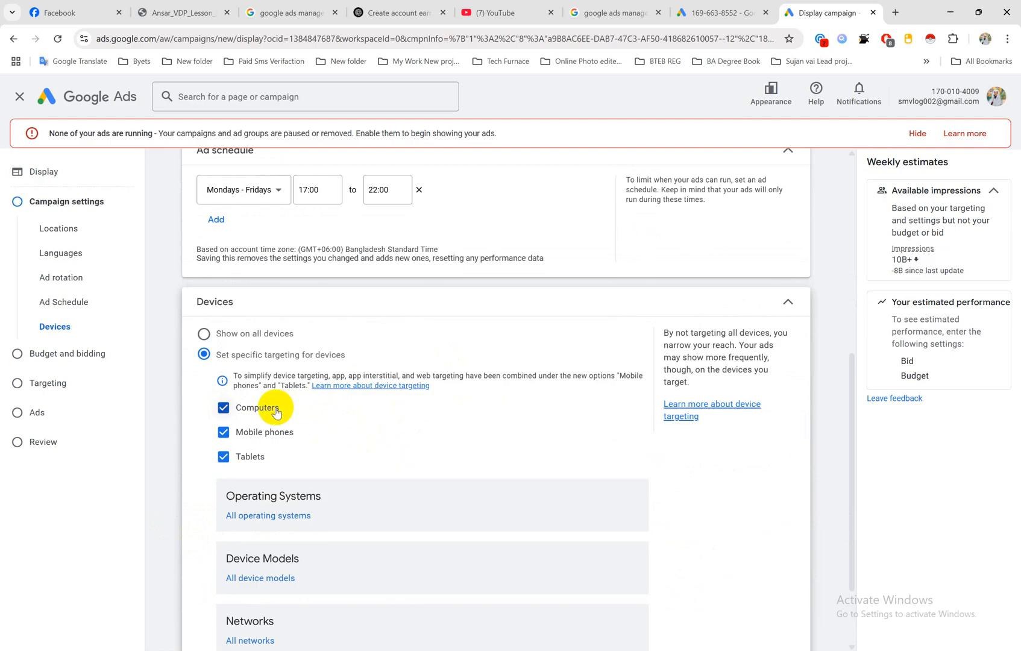
scroll(271, 416, down, 1)
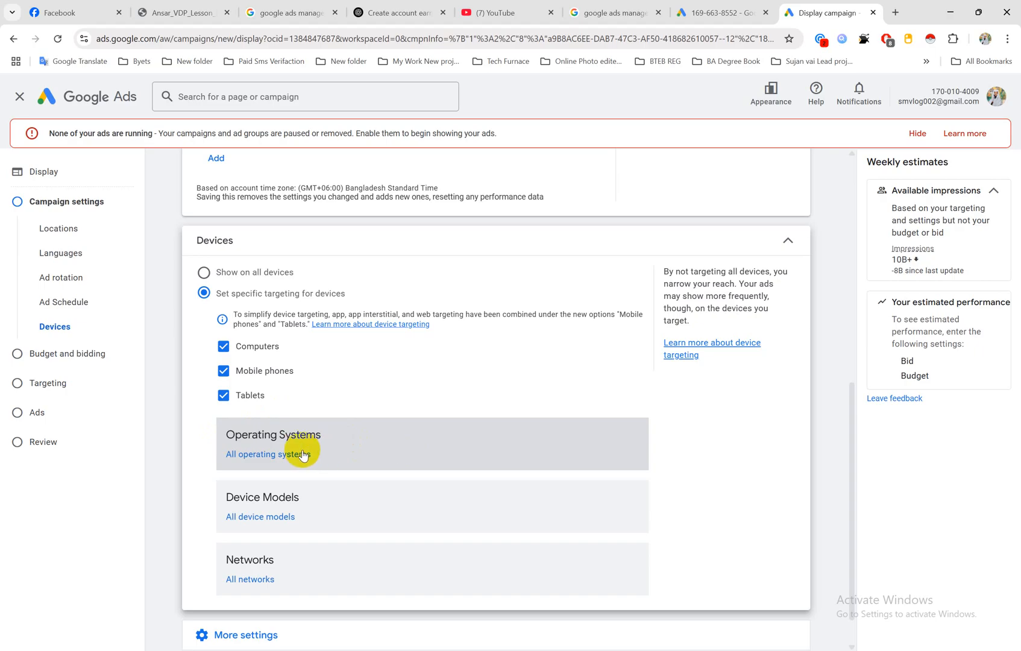
scroll(310, 458, down, 1)
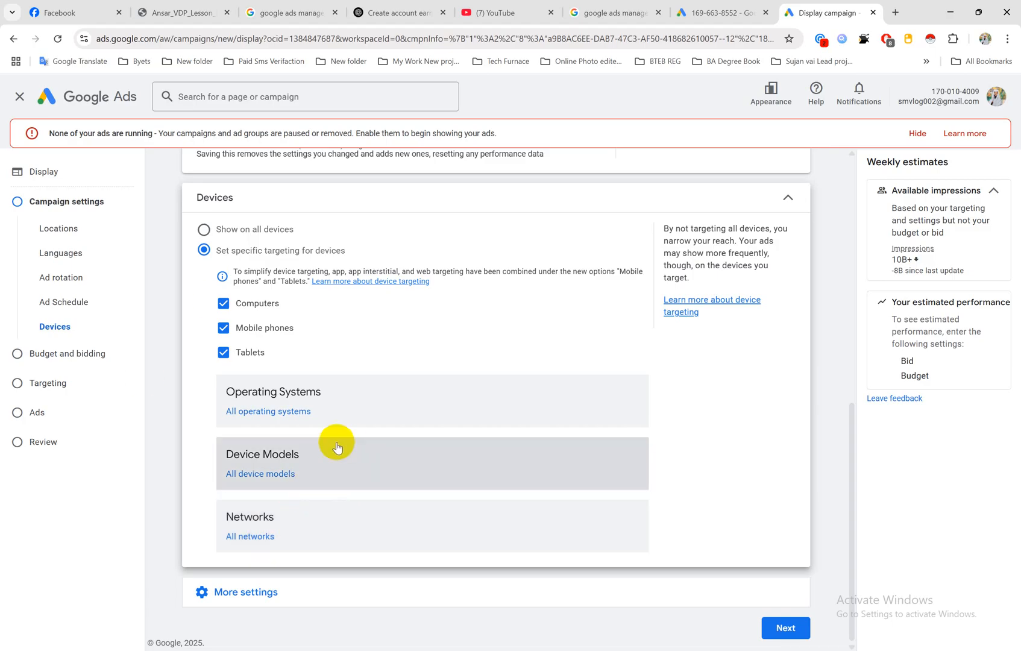
Step: Open the campaign's start and end dates, keeping the start date at July 1, 2025 and setting the end date to July 31, 2025
click(242, 594)
scroll(257, 546, down, 2)
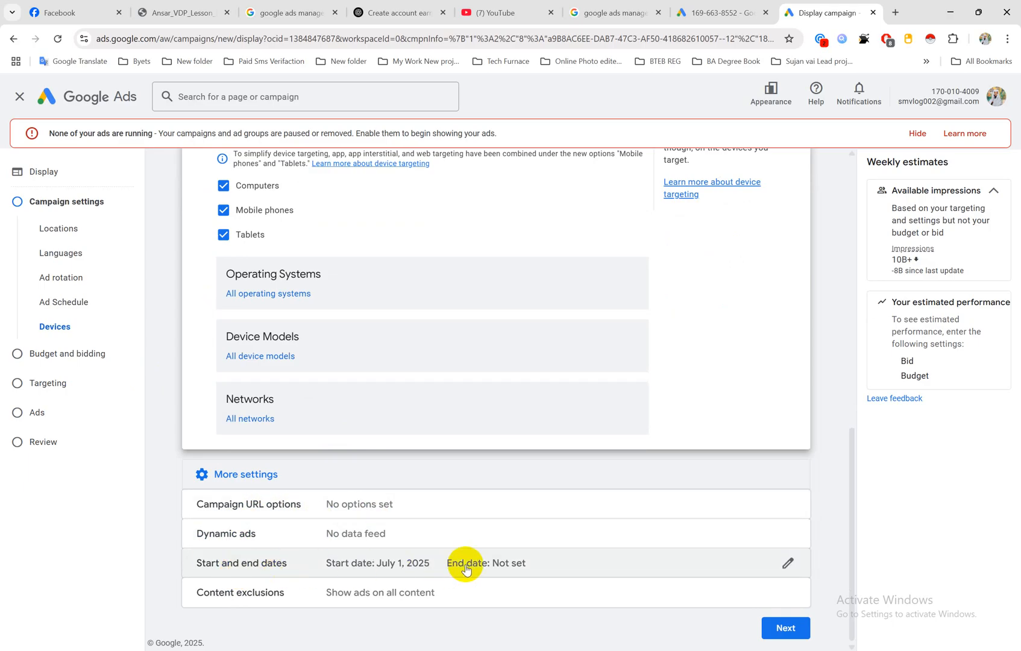
scroll(547, 376, up, 6)
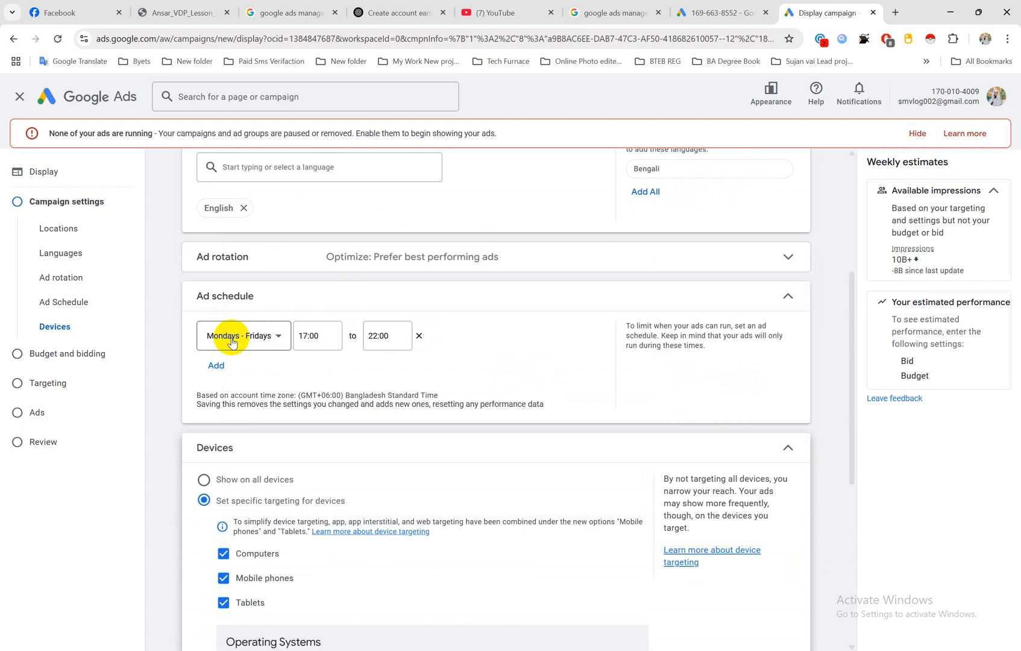
scroll(232, 342, down, 6)
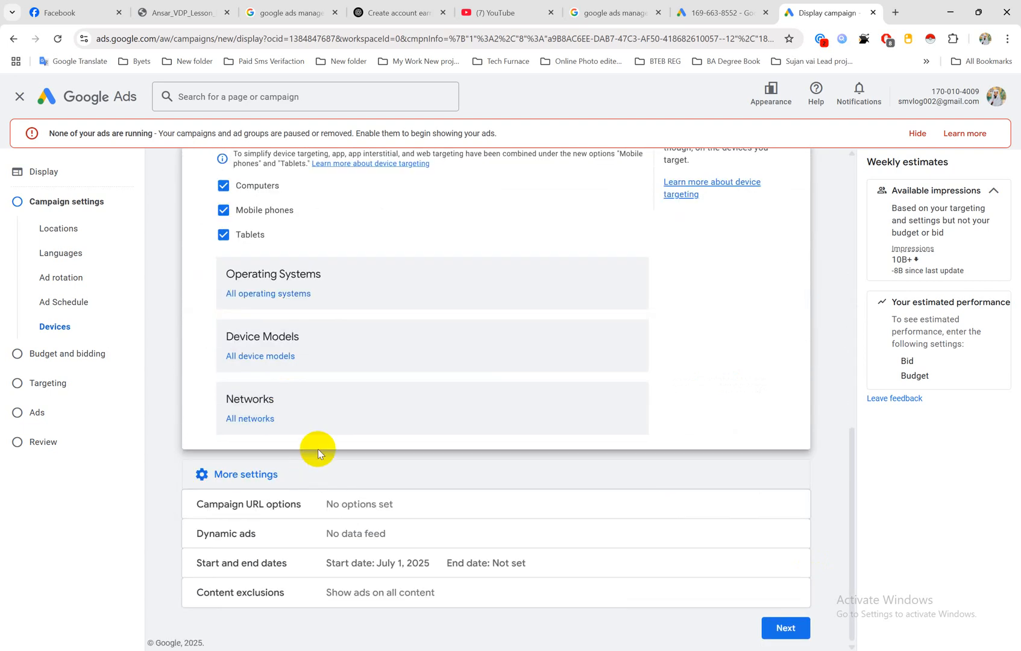
click(785, 565)
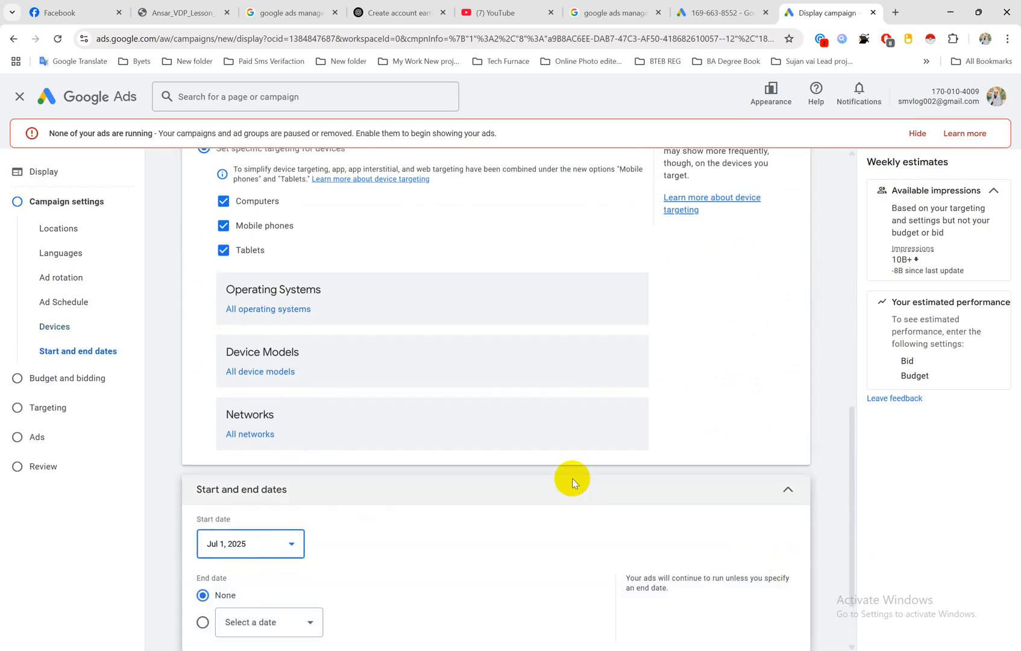
scroll(542, 467, down, 2)
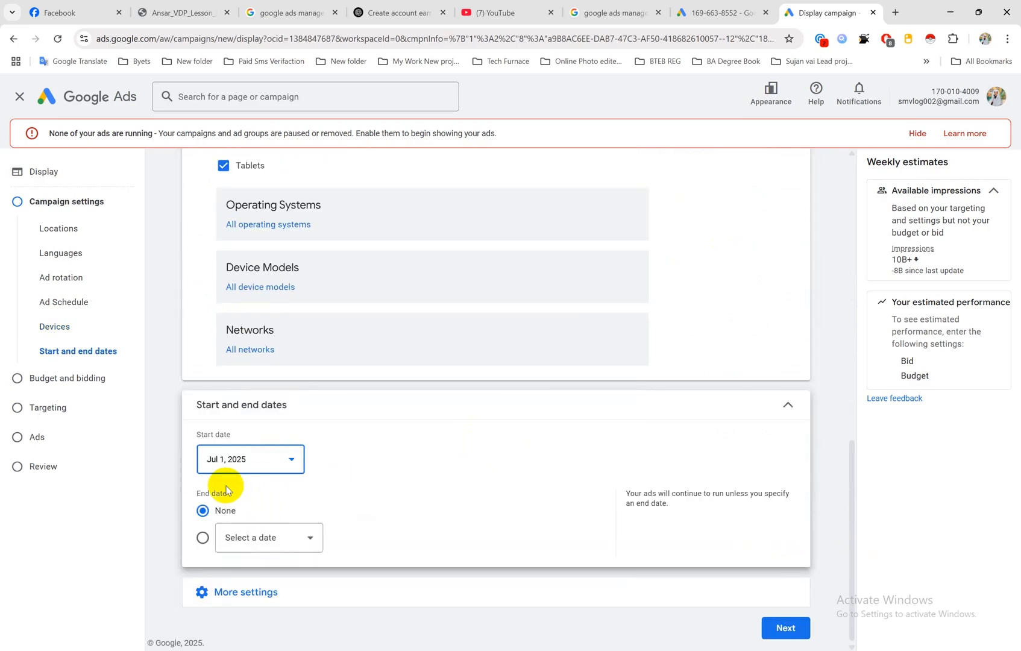
click(288, 459)
click(252, 353)
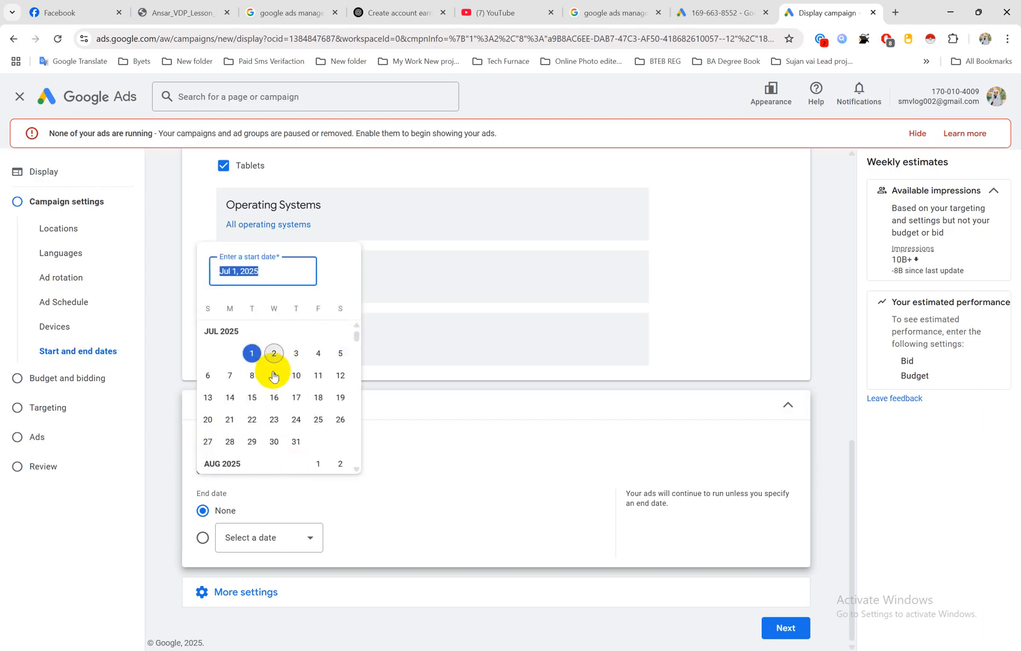
click(300, 508)
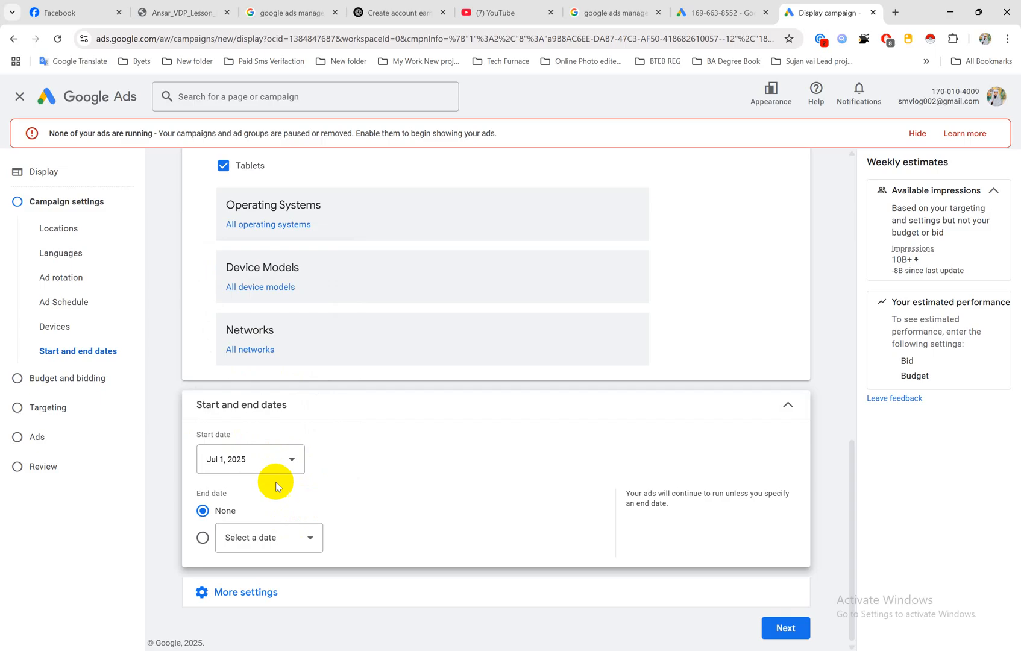
click(300, 538)
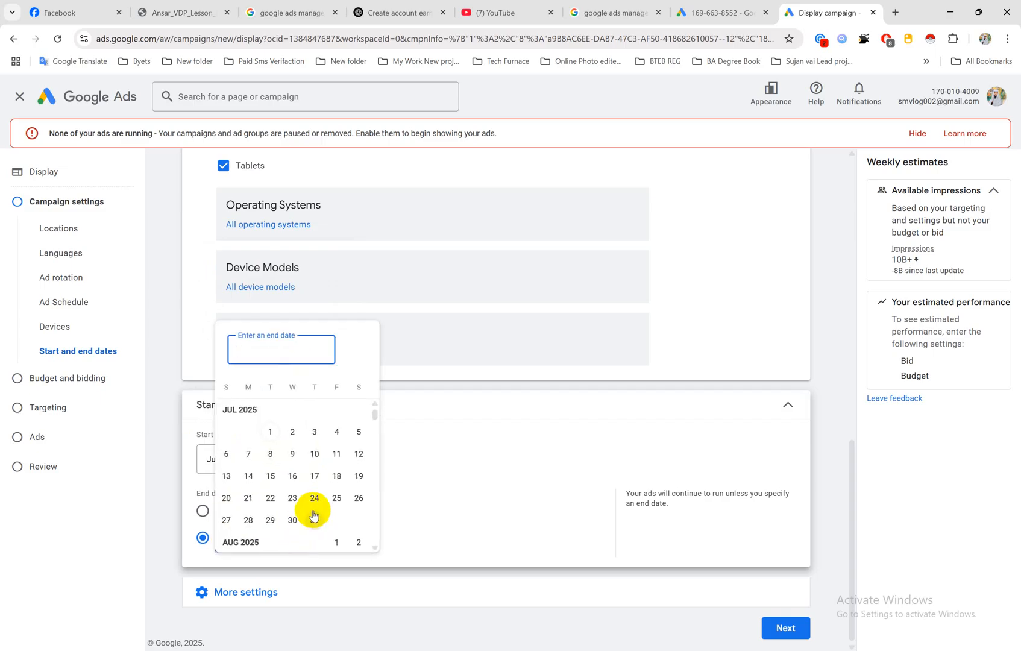
click(313, 520)
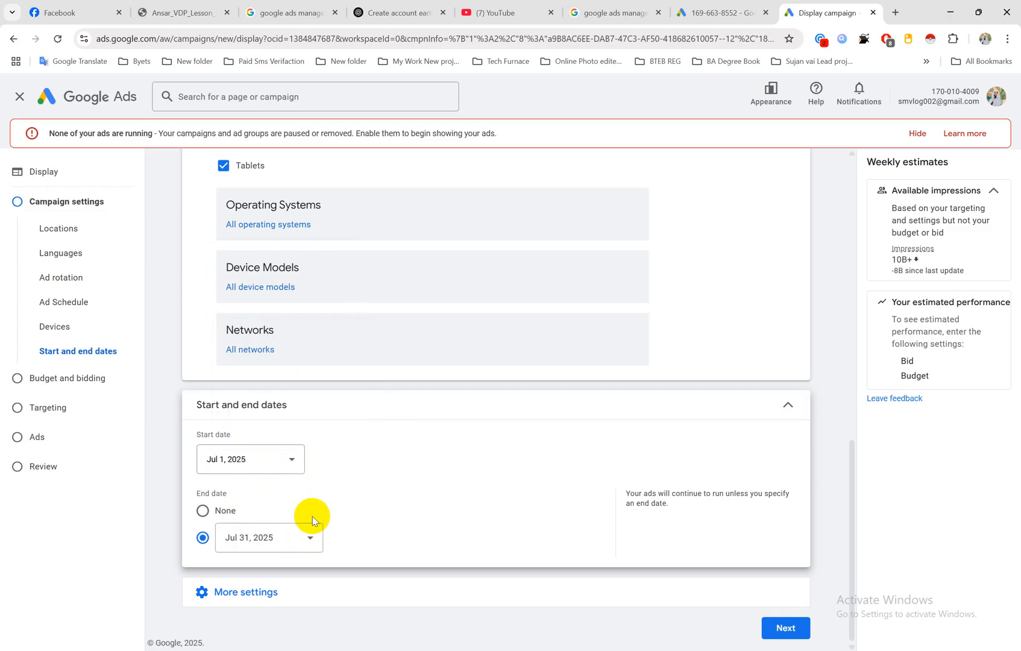
Step: Change the campaign's end date to July 27, 2025
click(303, 539)
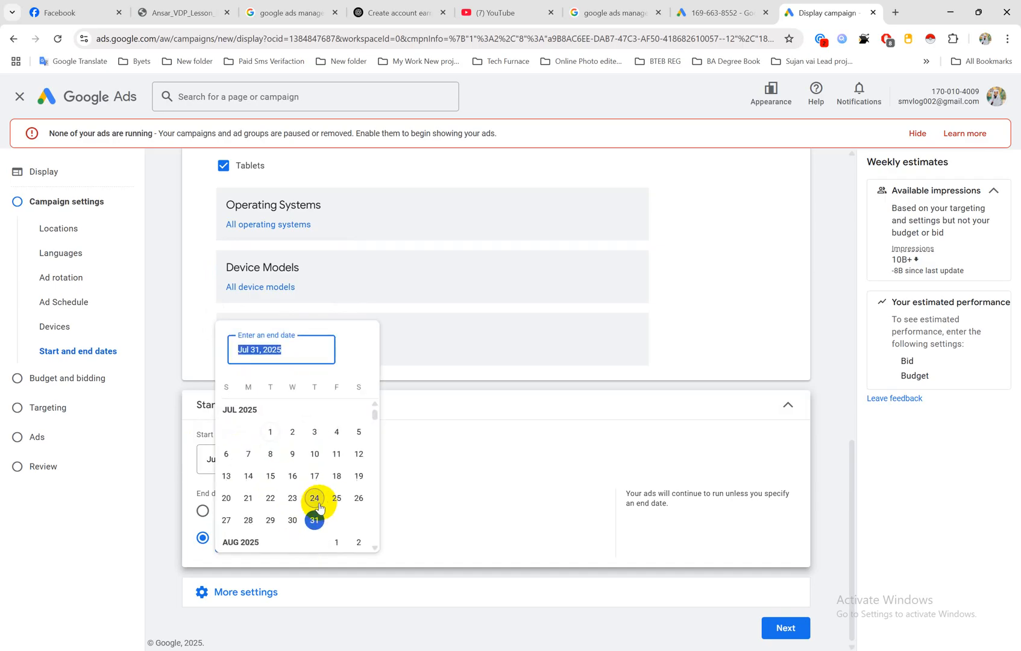
click(225, 518)
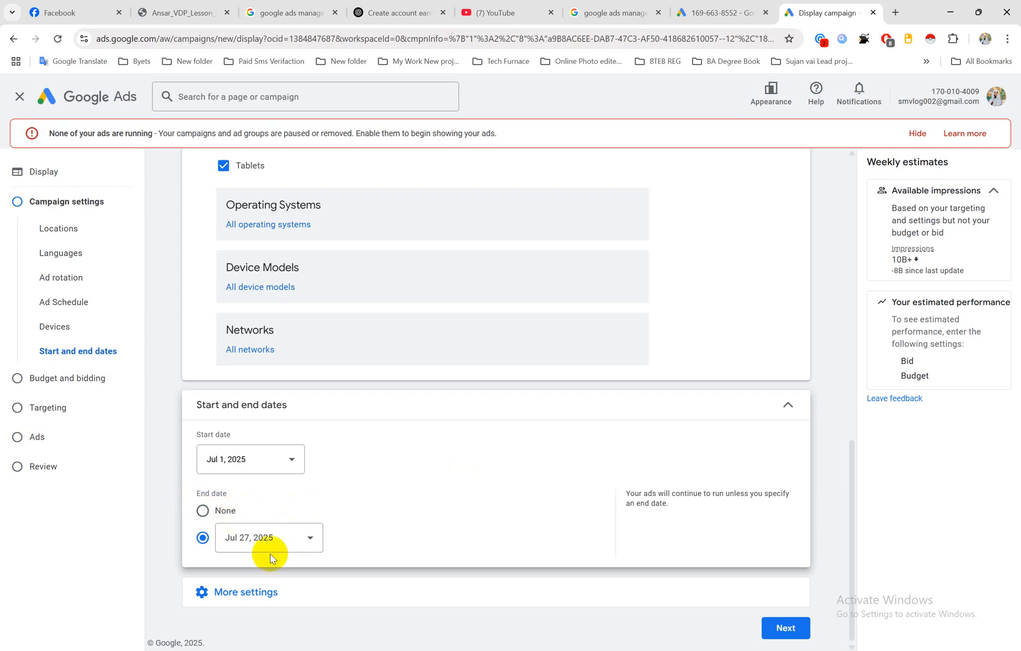
Step: Open the campaign's additional settings and exclude Sexually suggestive content under Content exclusions
click(257, 593)
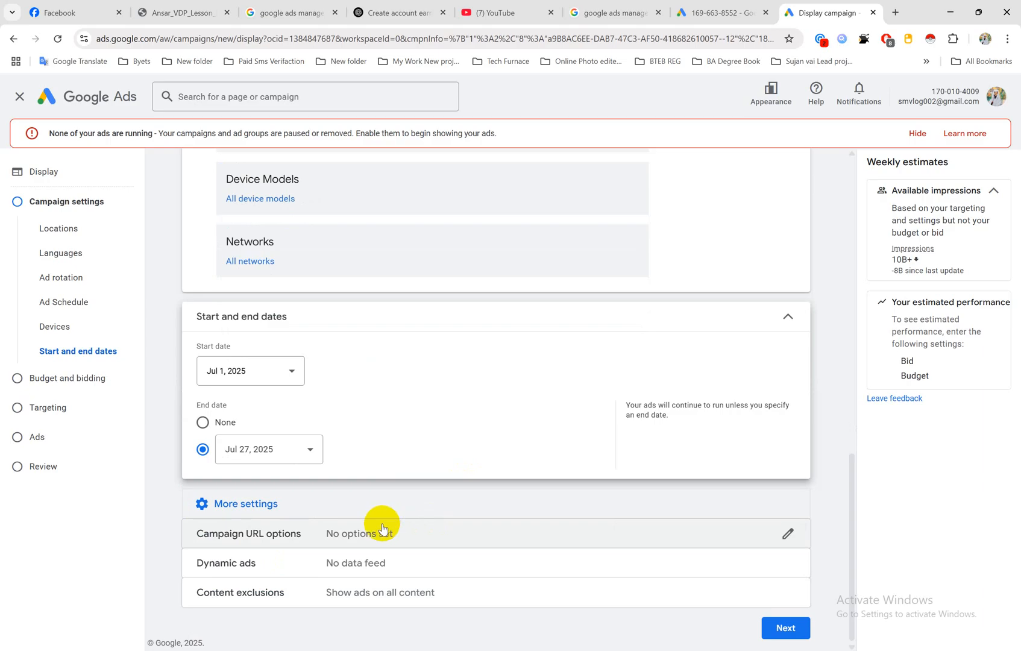
click(326, 593)
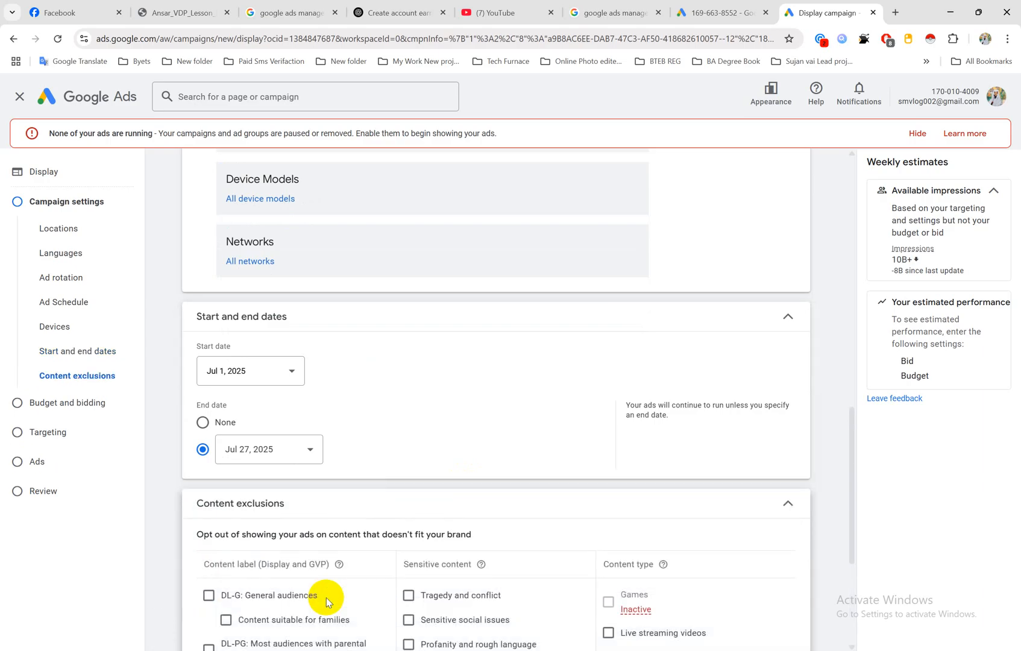
scroll(278, 521, down, 4)
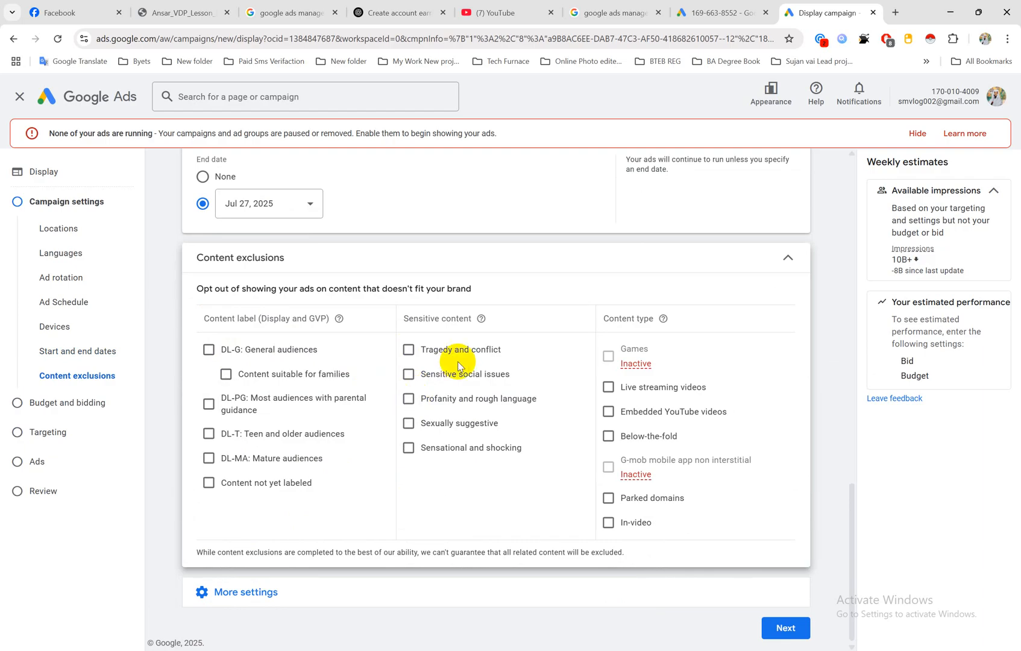
click(411, 426)
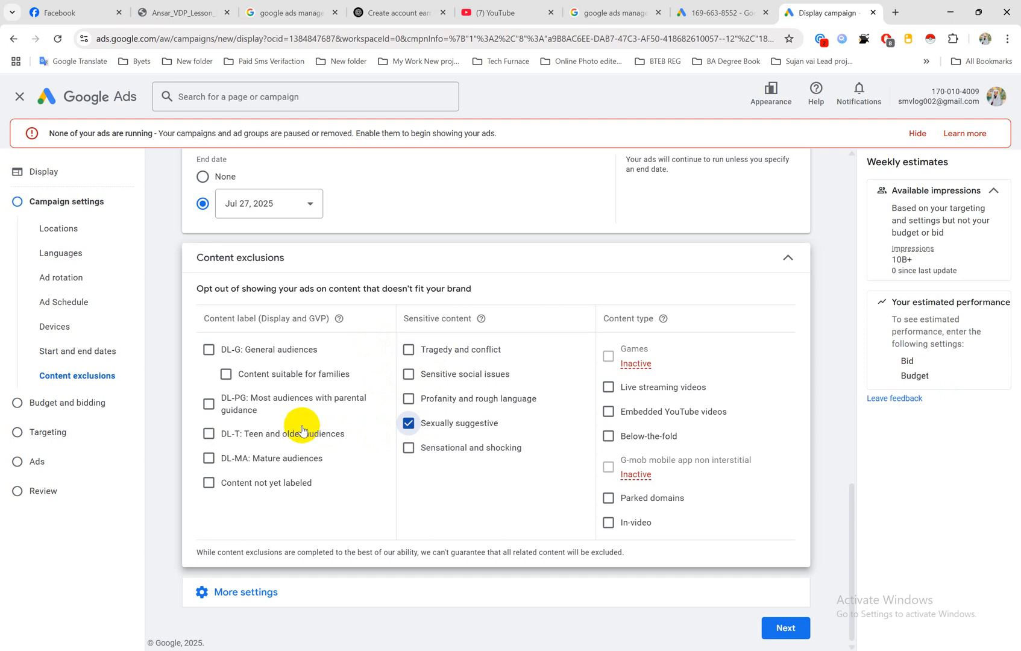
click(279, 591)
scroll(340, 571, down, 1)
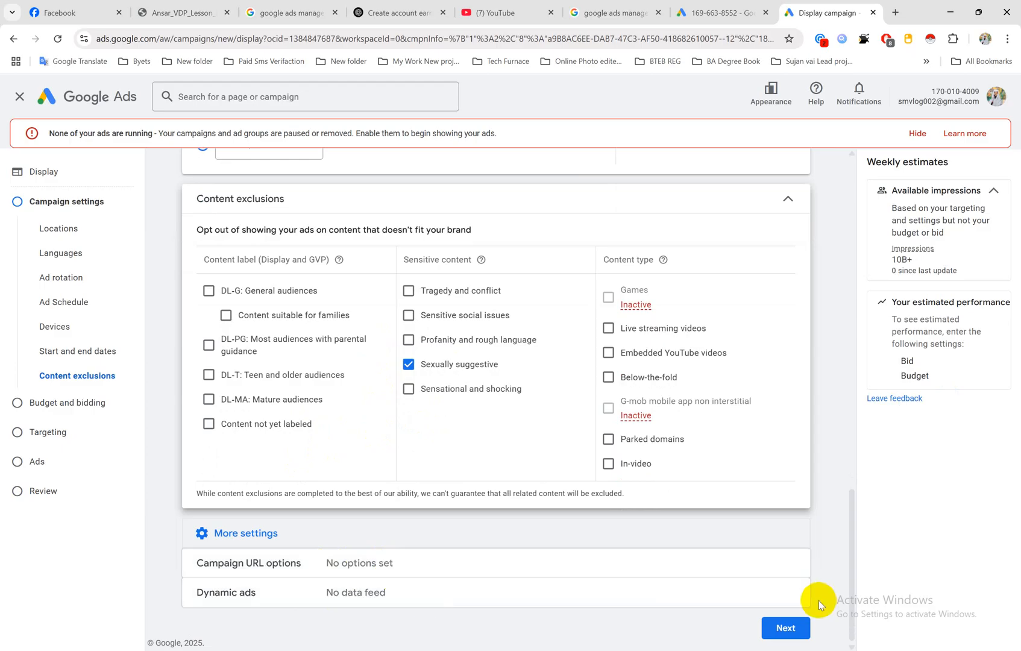
Step: Look back over the campaign settings from content exclusions to locations, and continue to Budget and bidding
scroll(639, 477, up, 7)
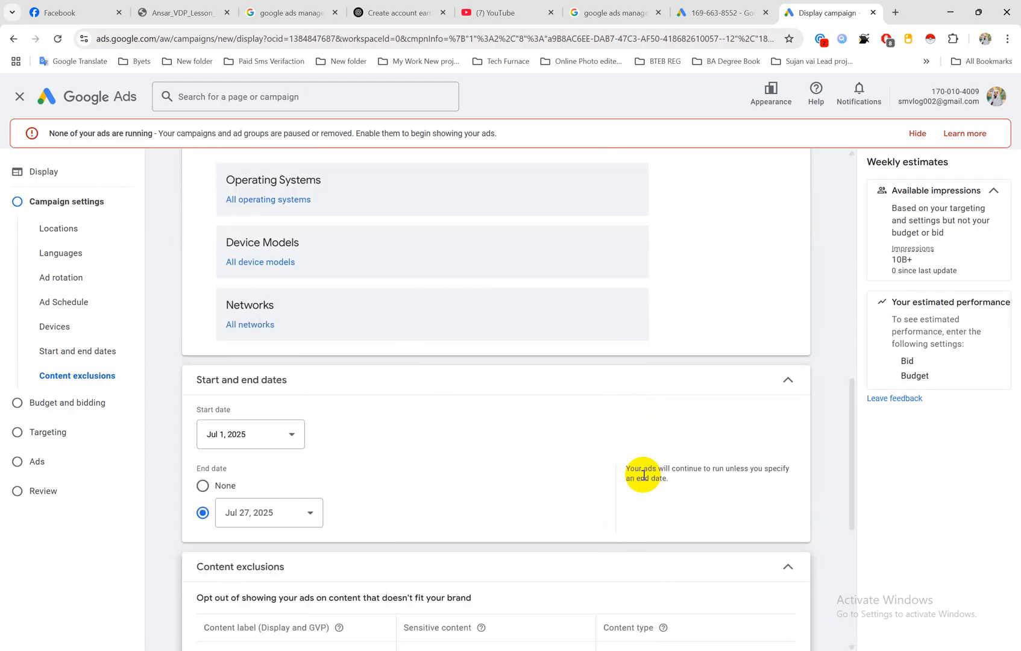
scroll(489, 374, up, 4)
scroll(489, 374, up, 4)
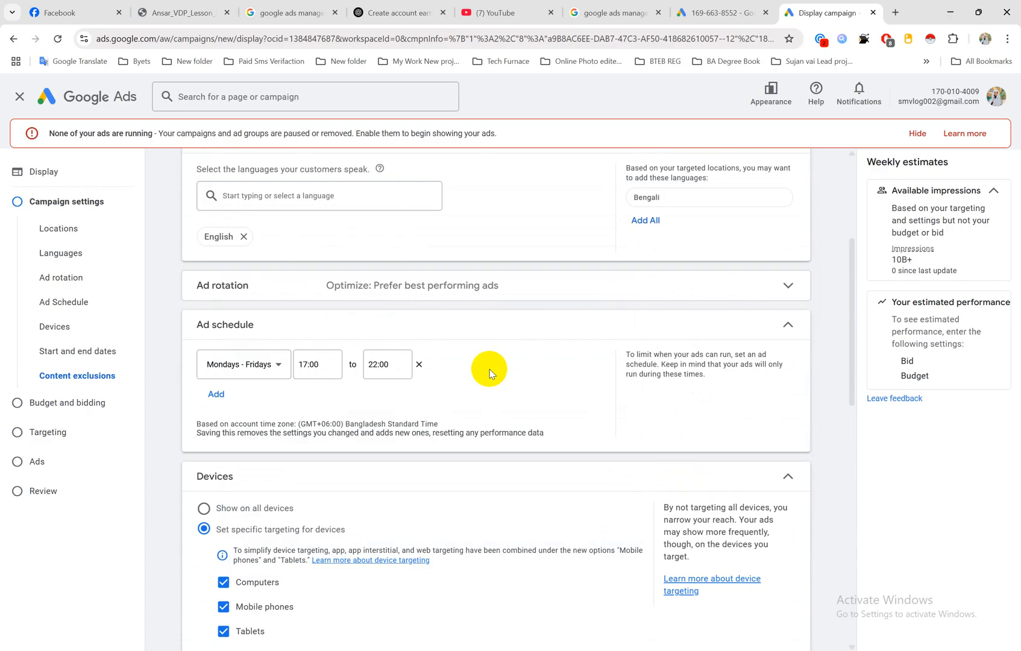
scroll(461, 370, up, 2)
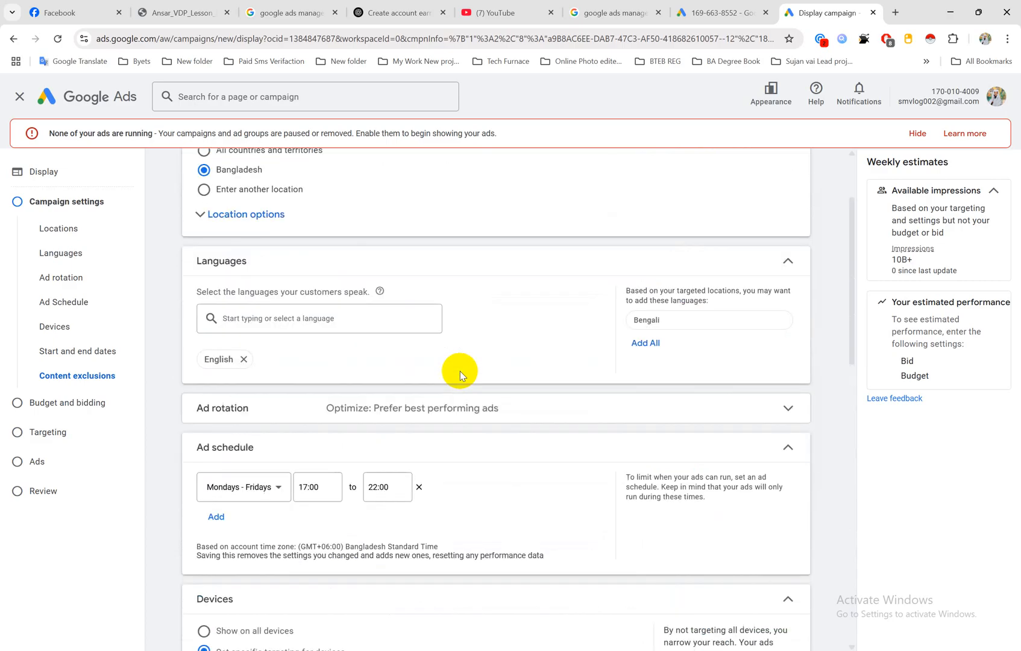
scroll(392, 341, up, 2)
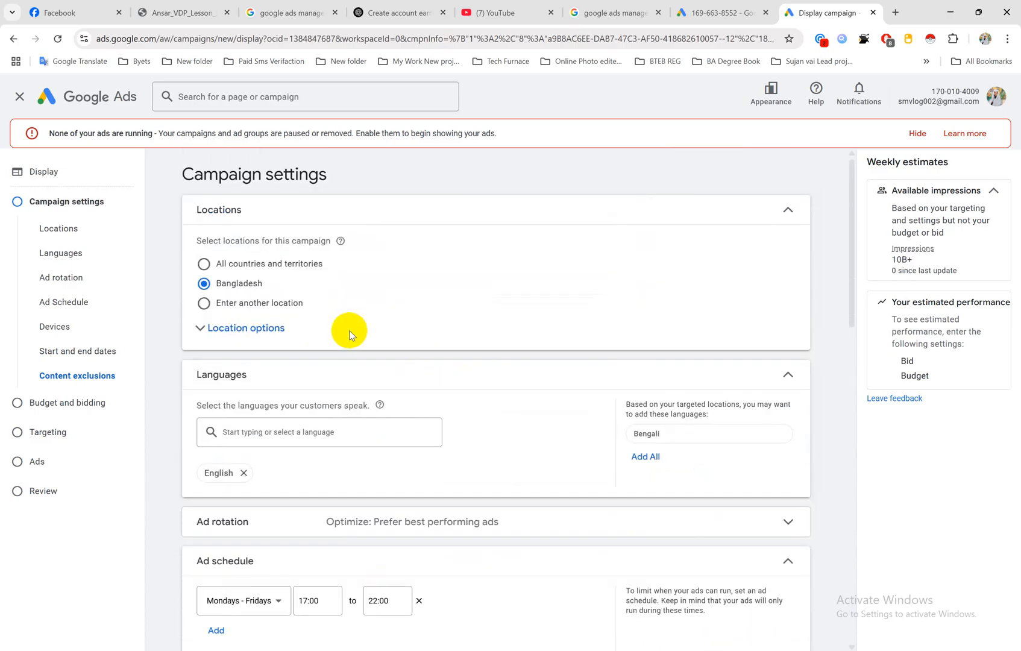
scroll(804, 505, down, 14)
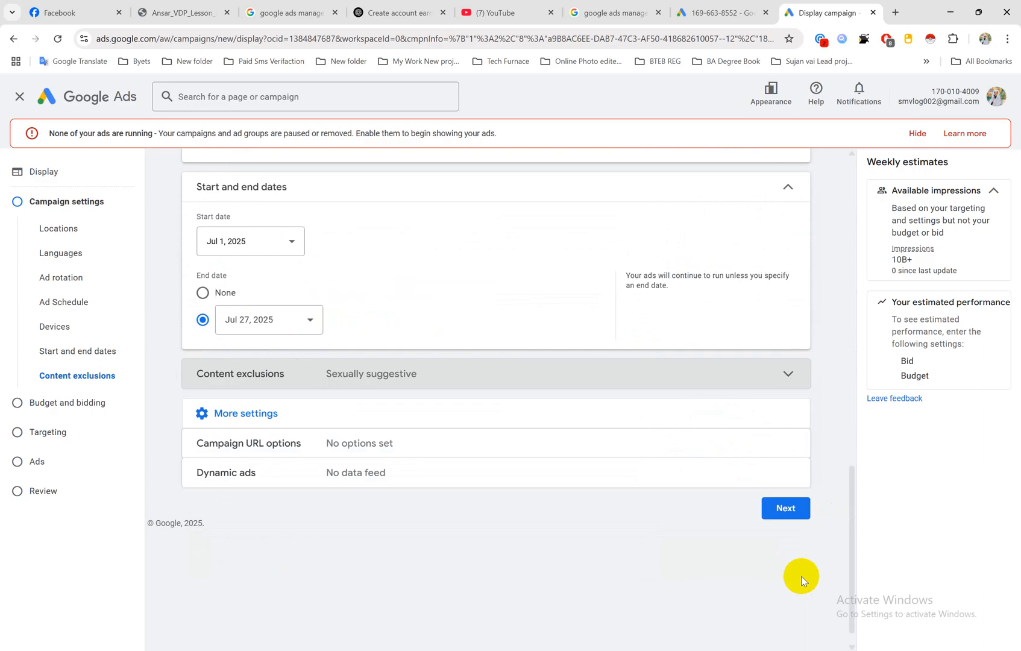
click(793, 496)
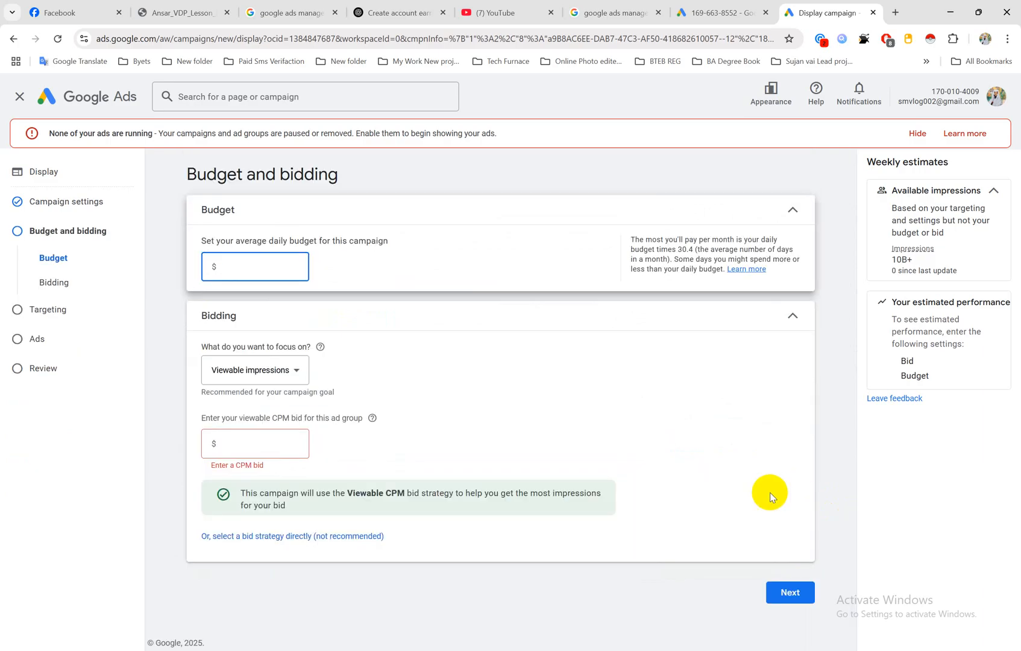
Step: Set the campaign's average daily budget to $100
drag(201, 241, 393, 244)
click(245, 264)
text(100)
click(428, 178)
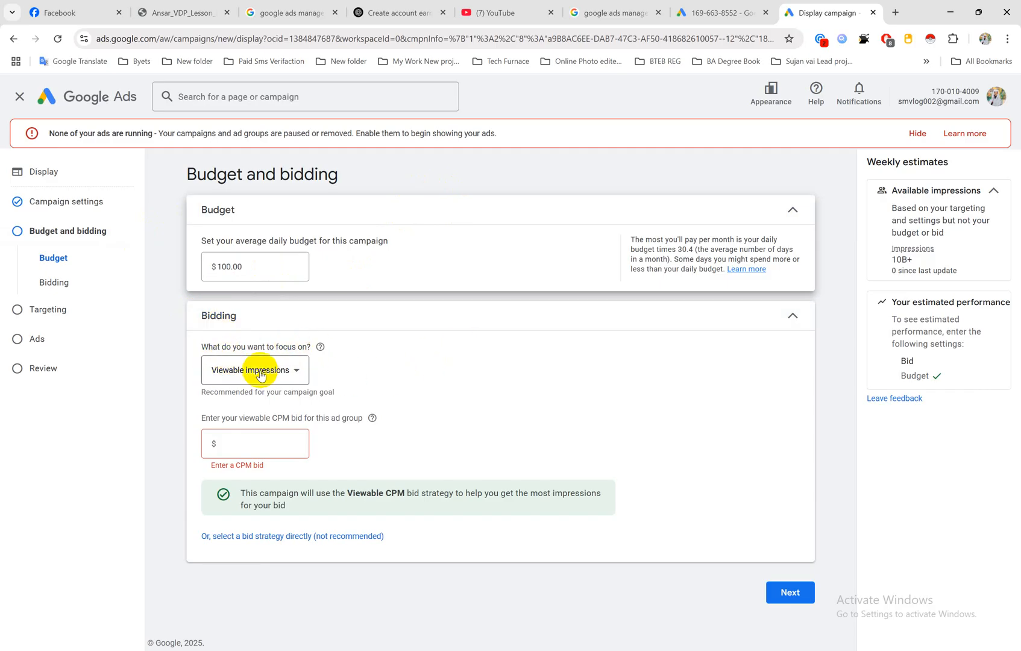
Step: Choose Viewable impressions as the bidding focus with a viewable CPM bid of $0.10, and continue to Targeting
click(293, 370)
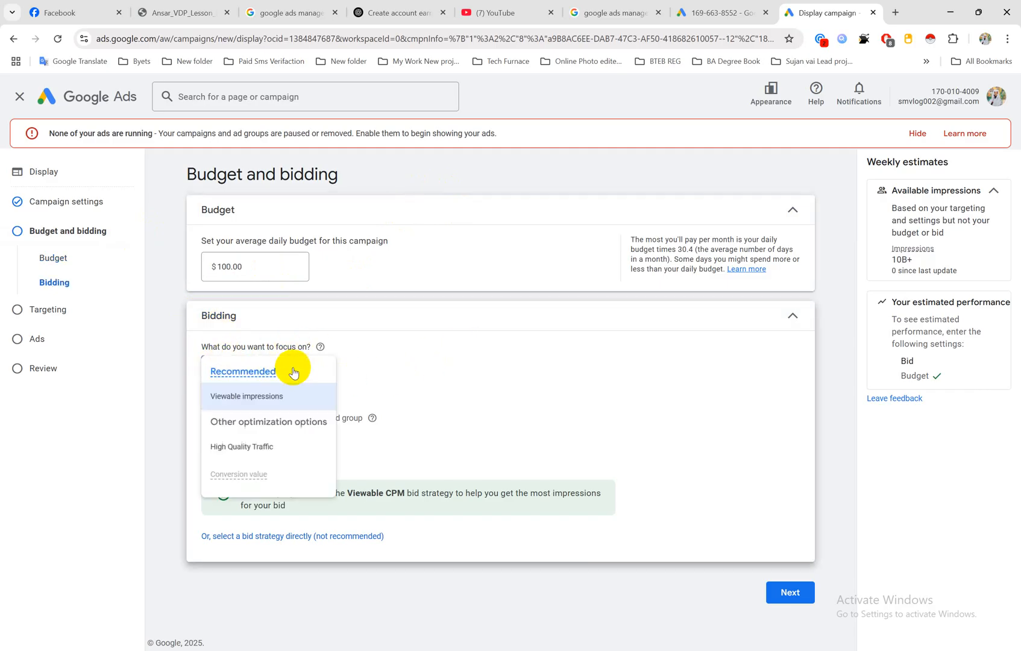
click(258, 396)
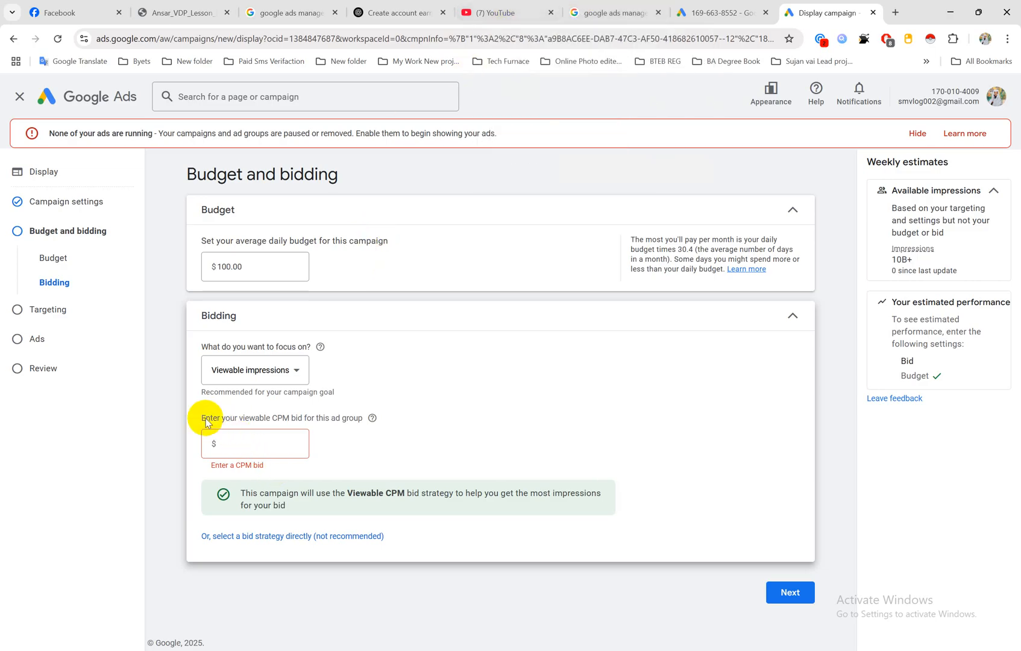
click(240, 447)
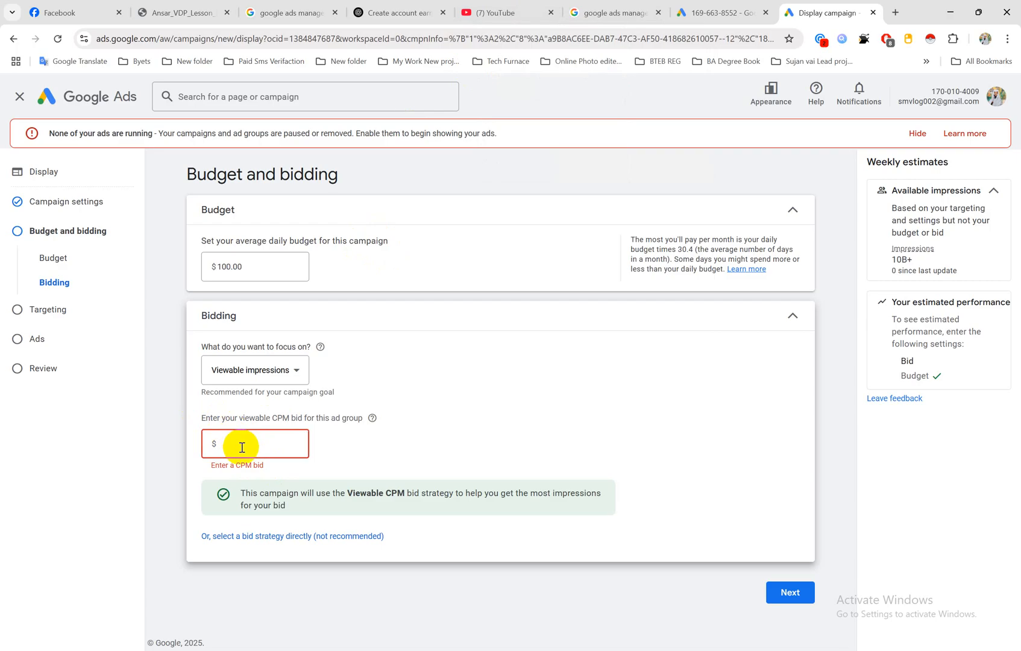
text(0.10)
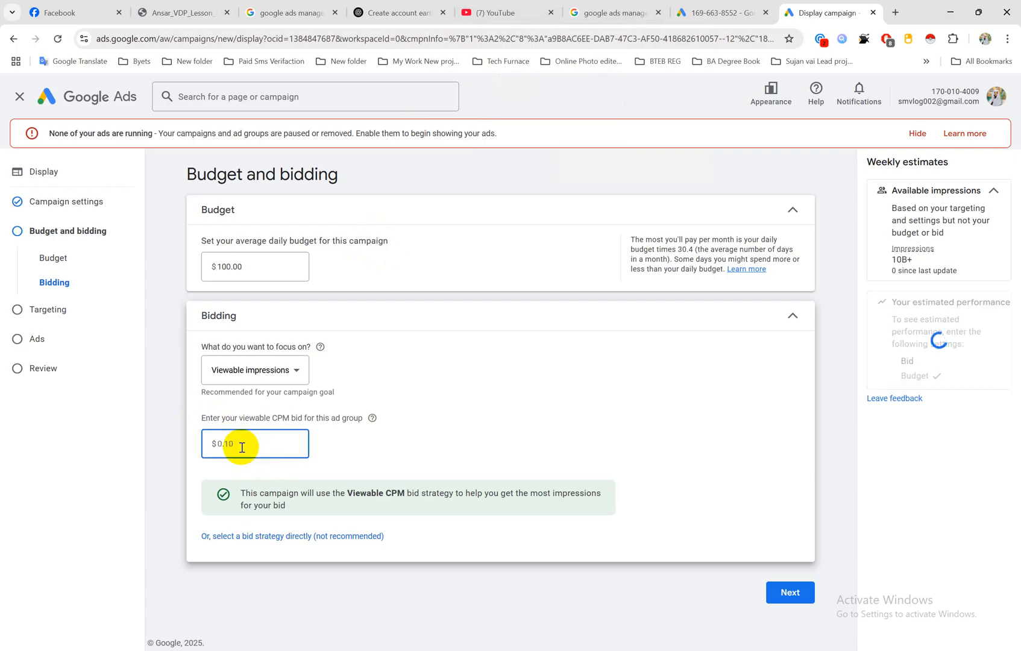
click(181, 439)
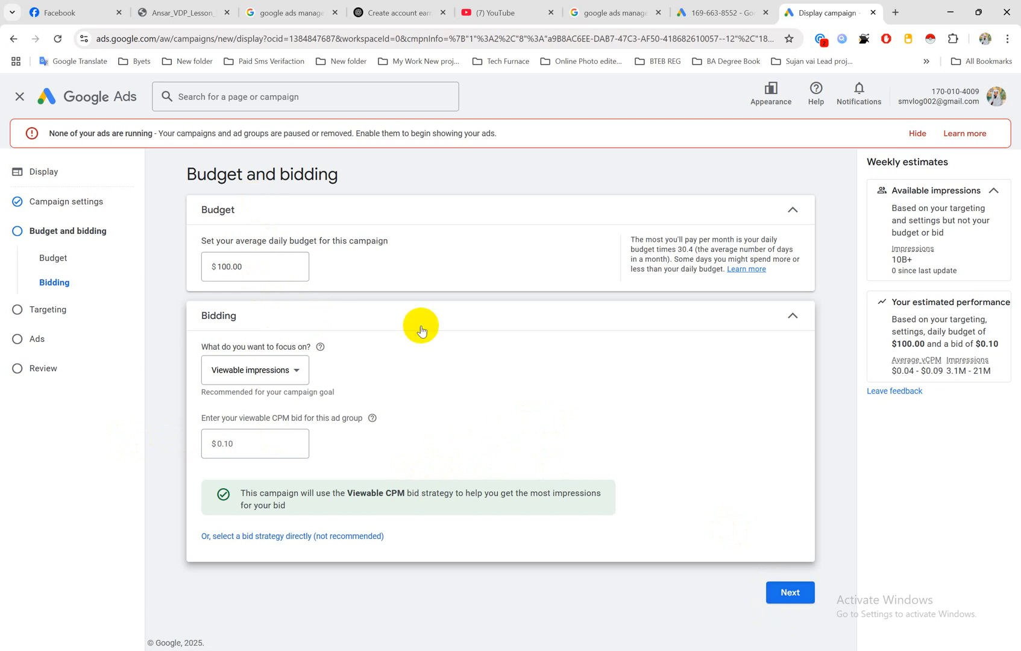
click(806, 598)
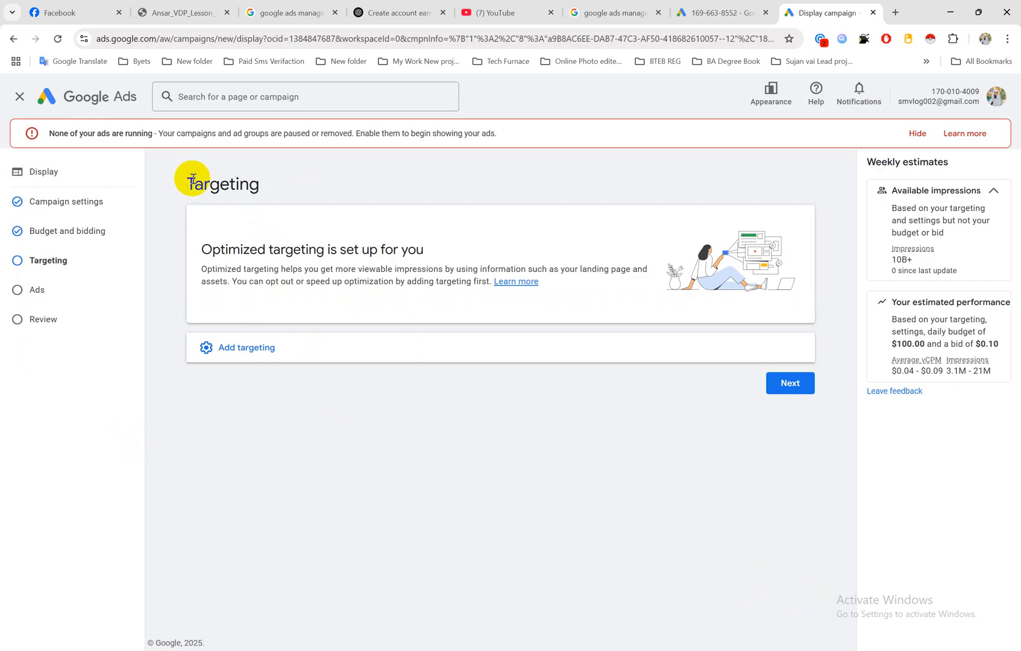
Step: Add audience segment targeting for Advertising & Marketing Services and finish editing the targeted segments
drag(189, 182, 262, 184)
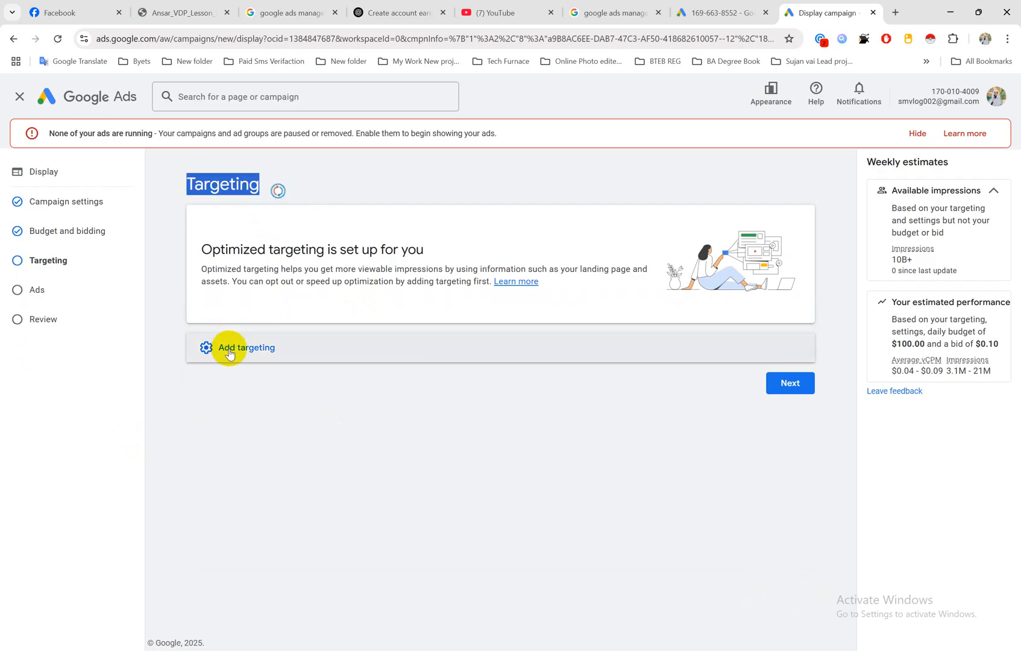
click(234, 353)
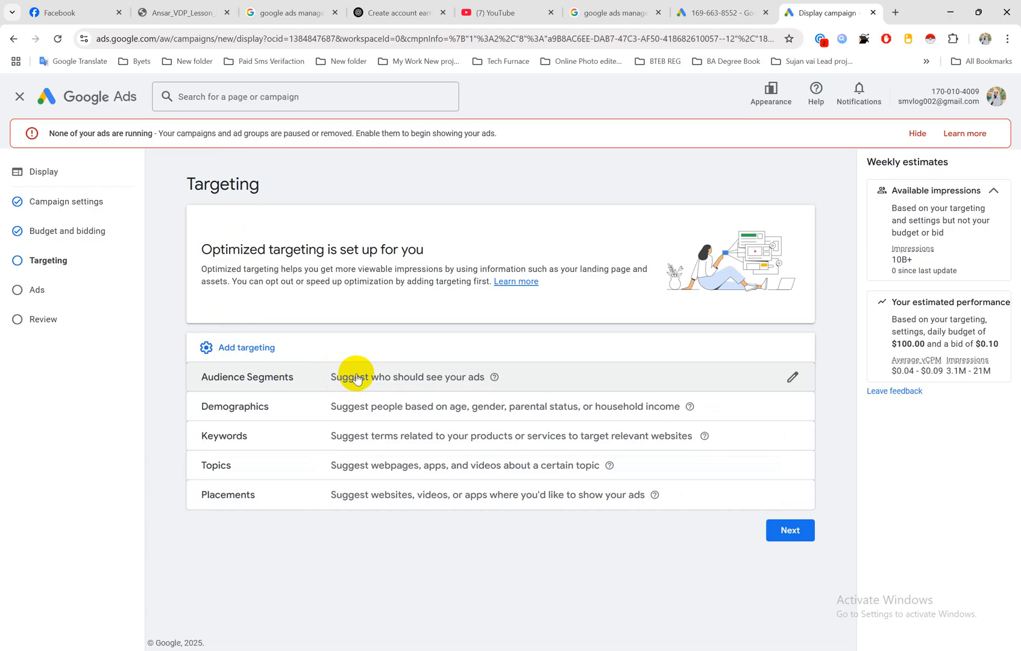
click(792, 379)
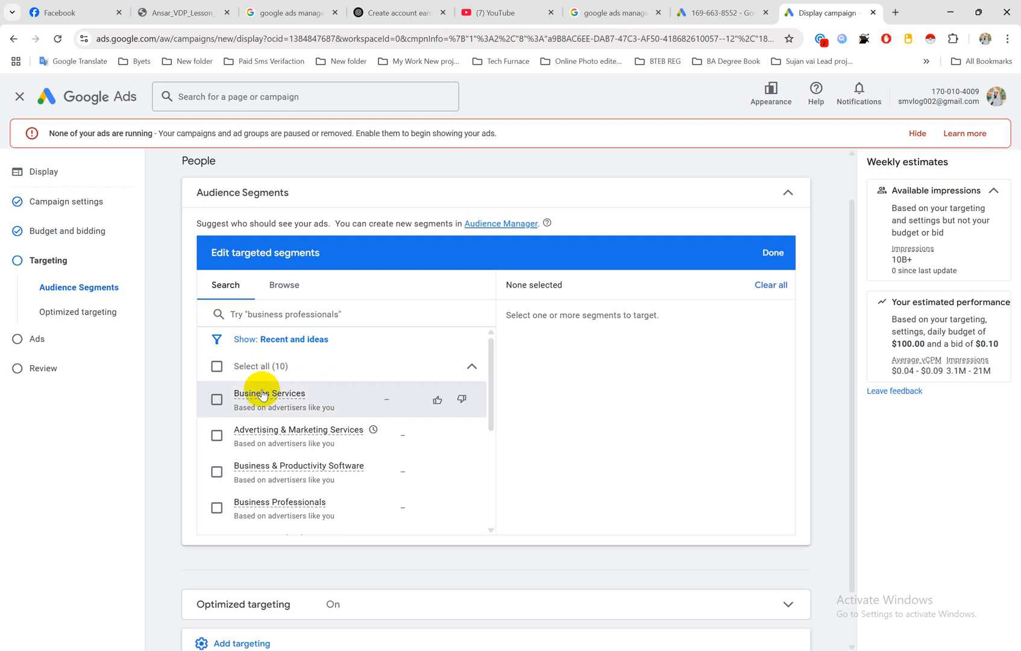
mouse_move(262, 395)
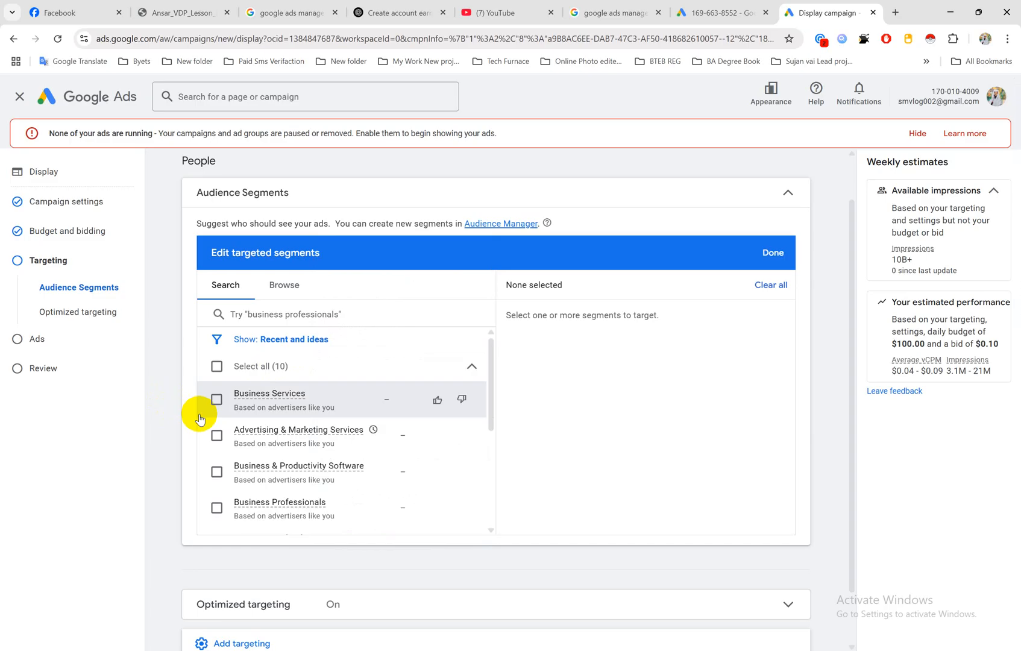
mouse_move(274, 430)
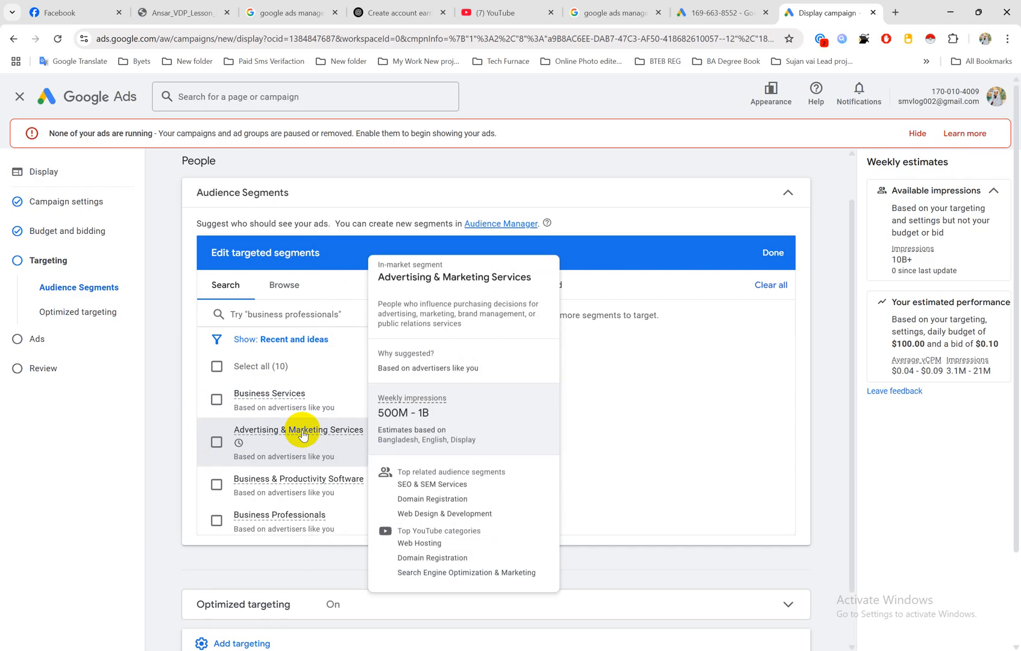
click(216, 443)
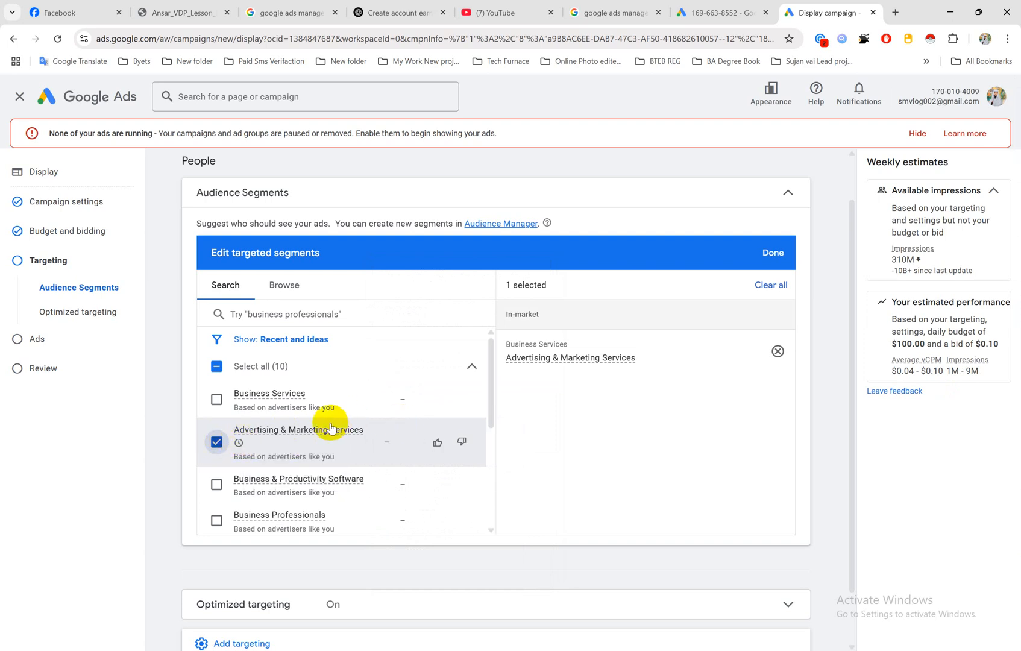
click(782, 261)
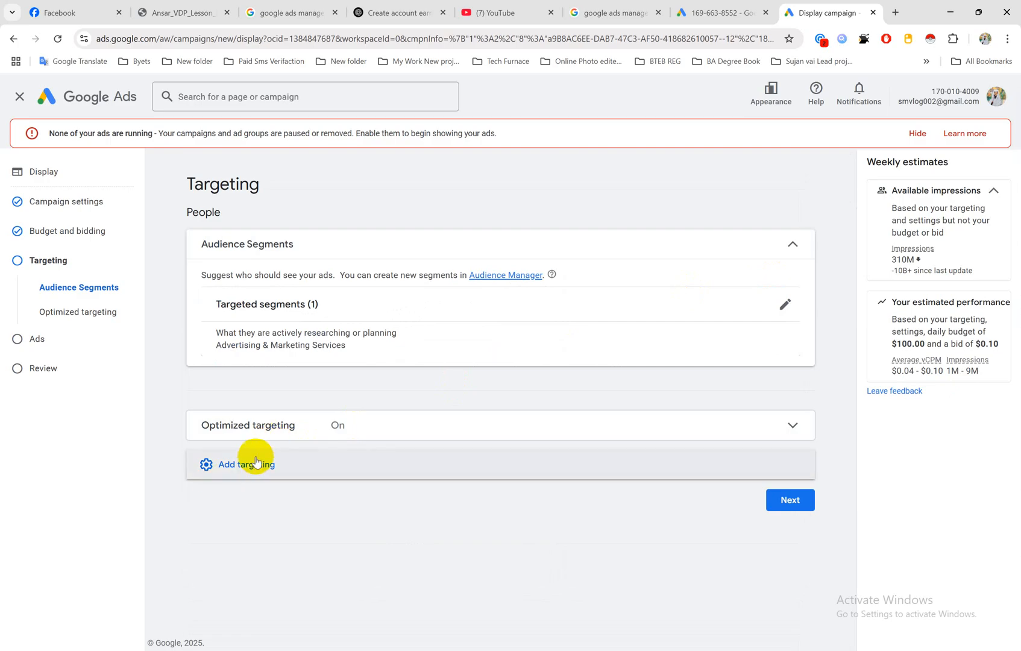
Step: Add demographics targeting, excluding the Unknown gender and the Not a parent and Parent parental statuses
click(248, 470)
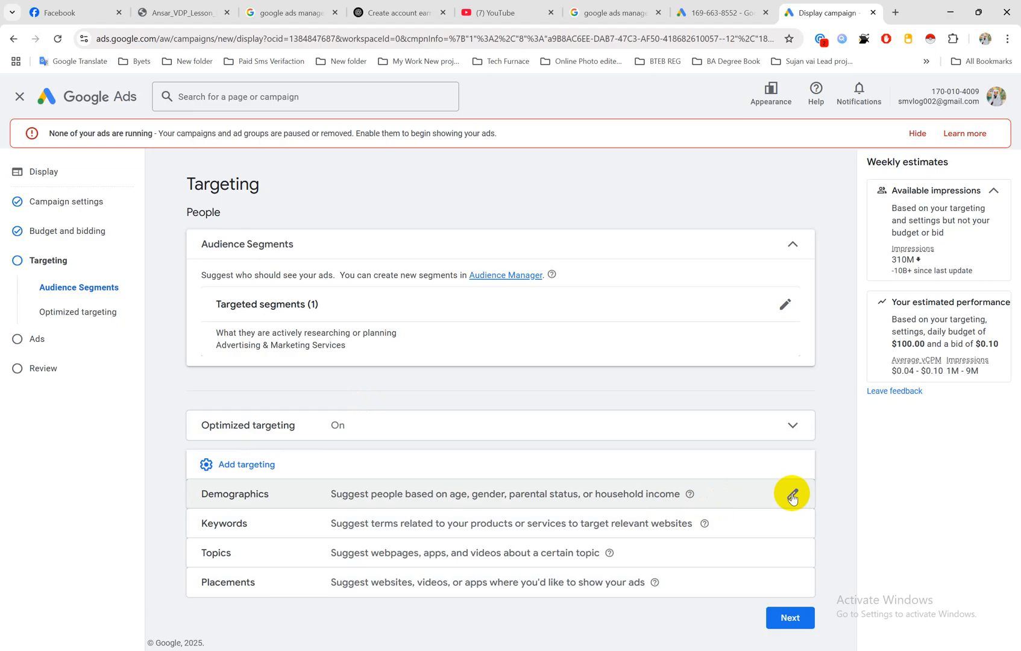
click(791, 494)
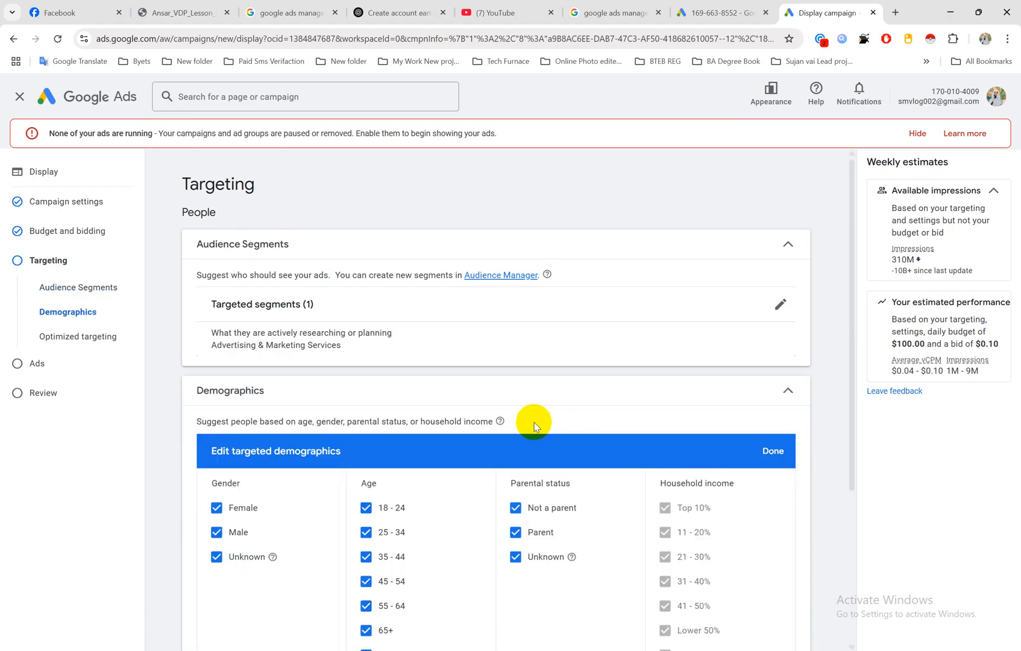
scroll(530, 424, down, 2)
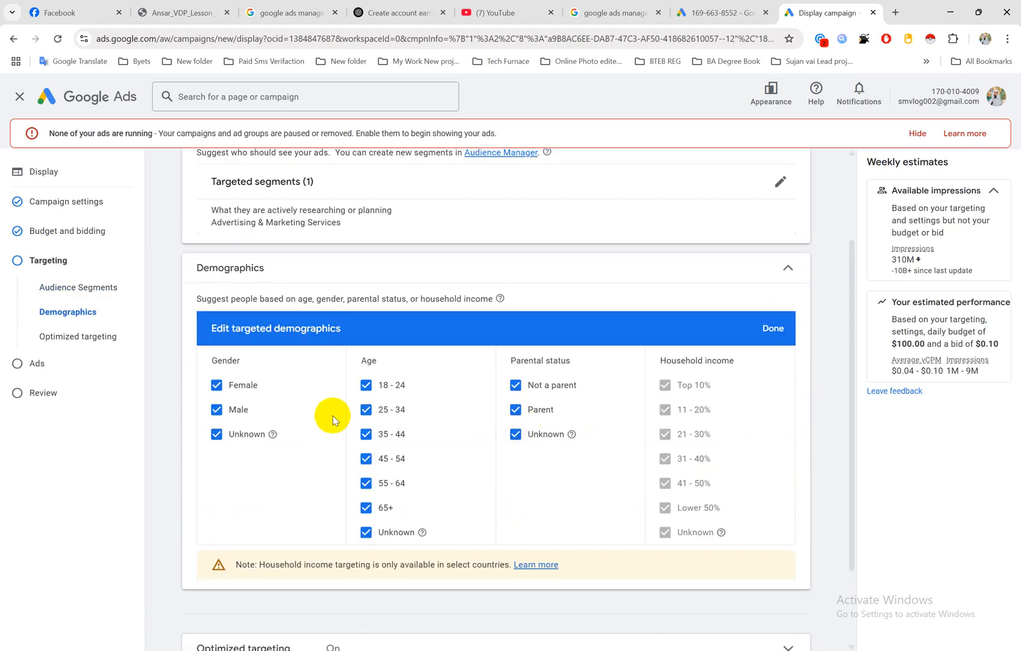
click(215, 435)
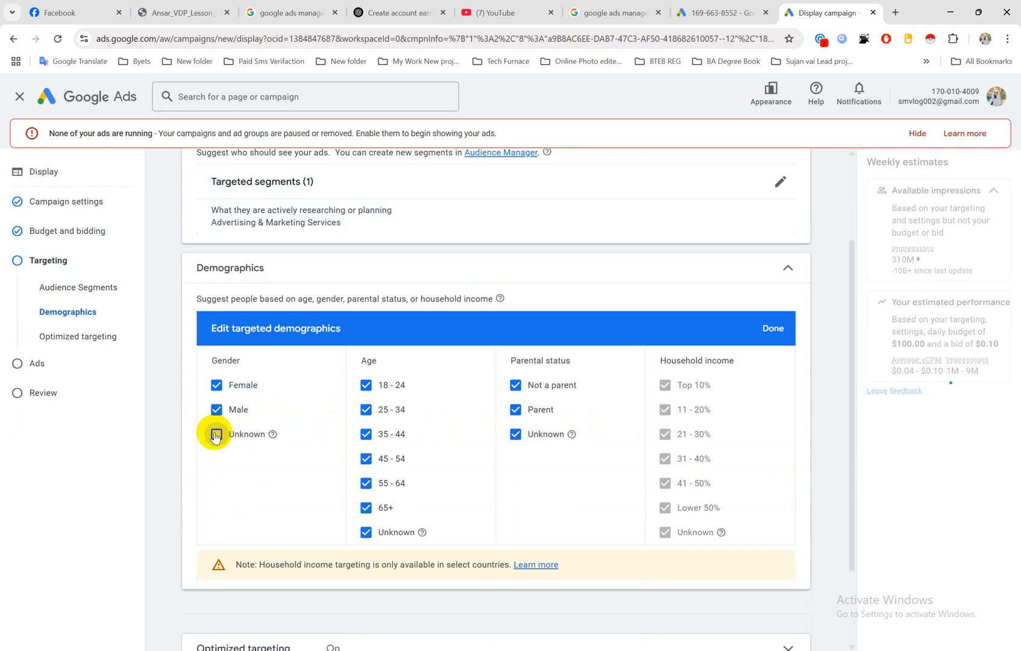
click(514, 385)
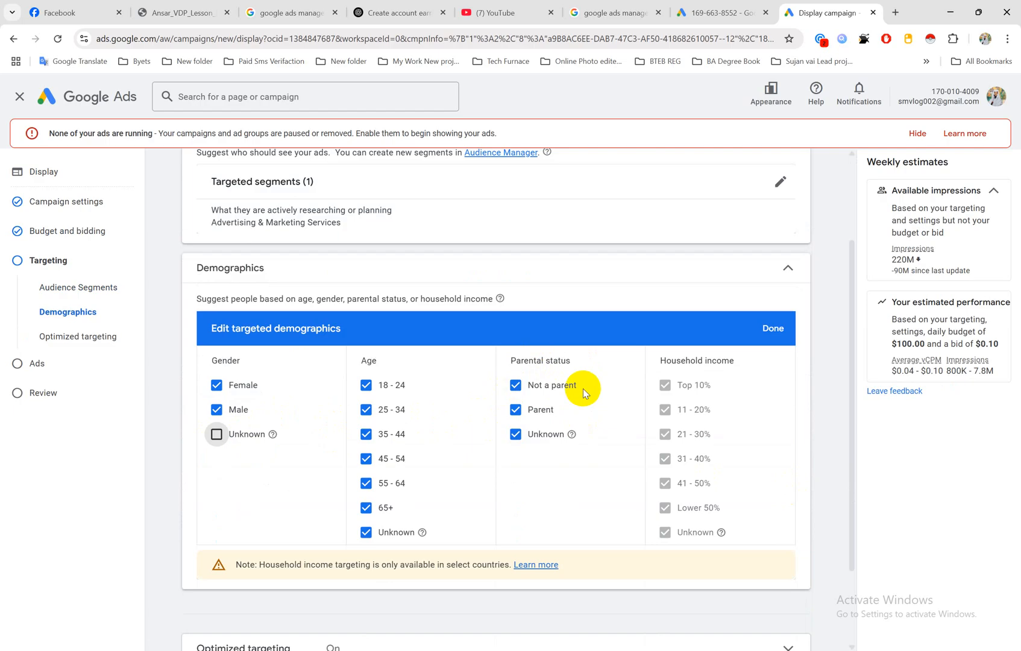
click(515, 385)
click(516, 410)
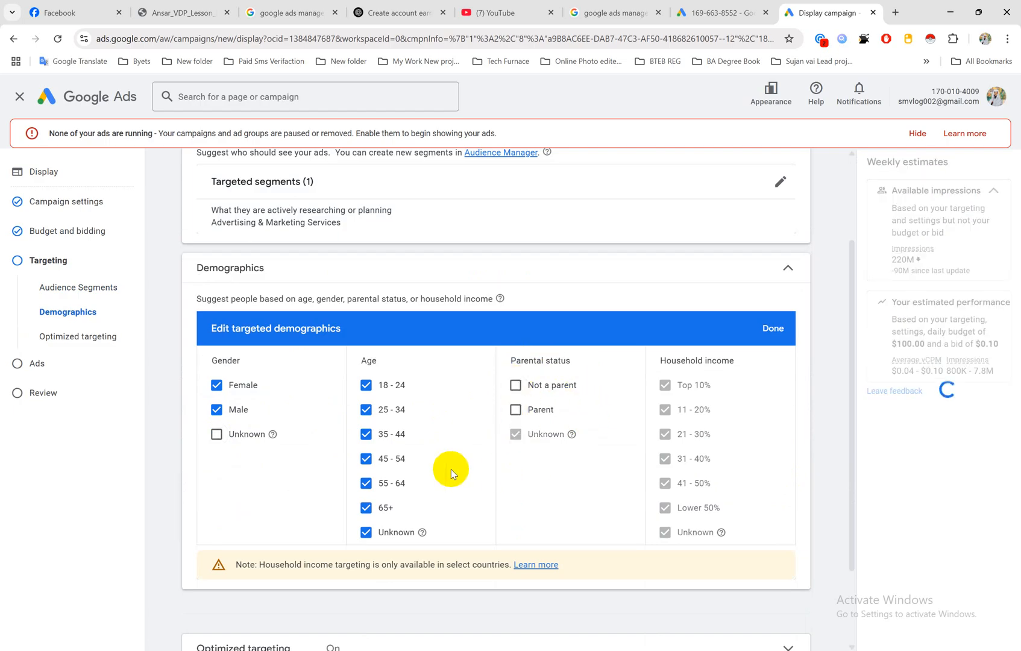
Step: Exclude the 18 - 24, 25 - 34, 55 - 64, 65+ and Unknown age groups and finish editing the targeted demographics
click(365, 534)
click(365, 508)
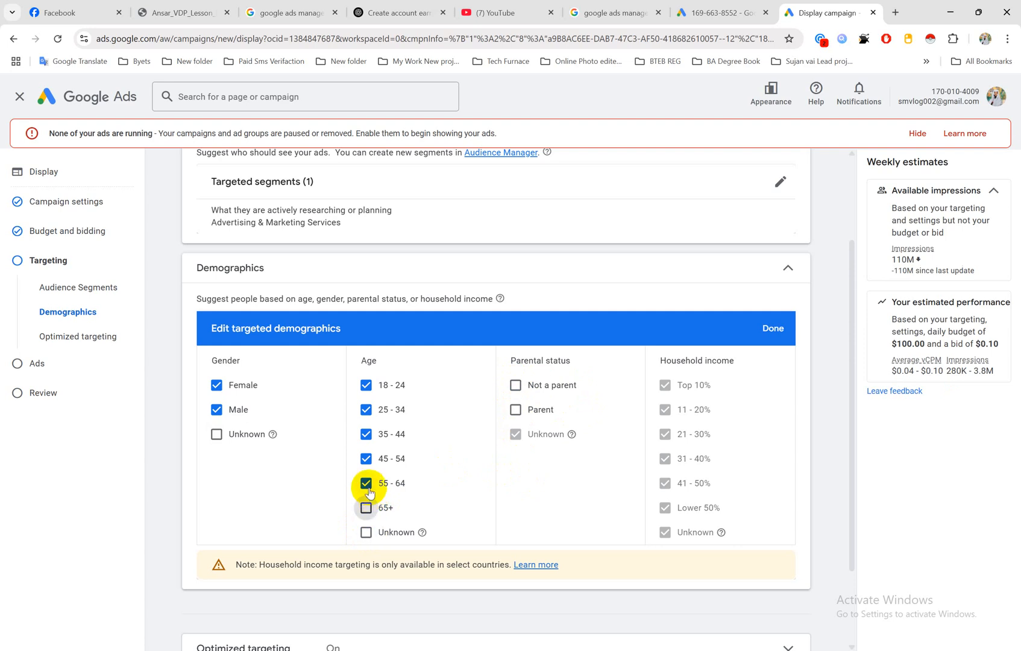
click(367, 484)
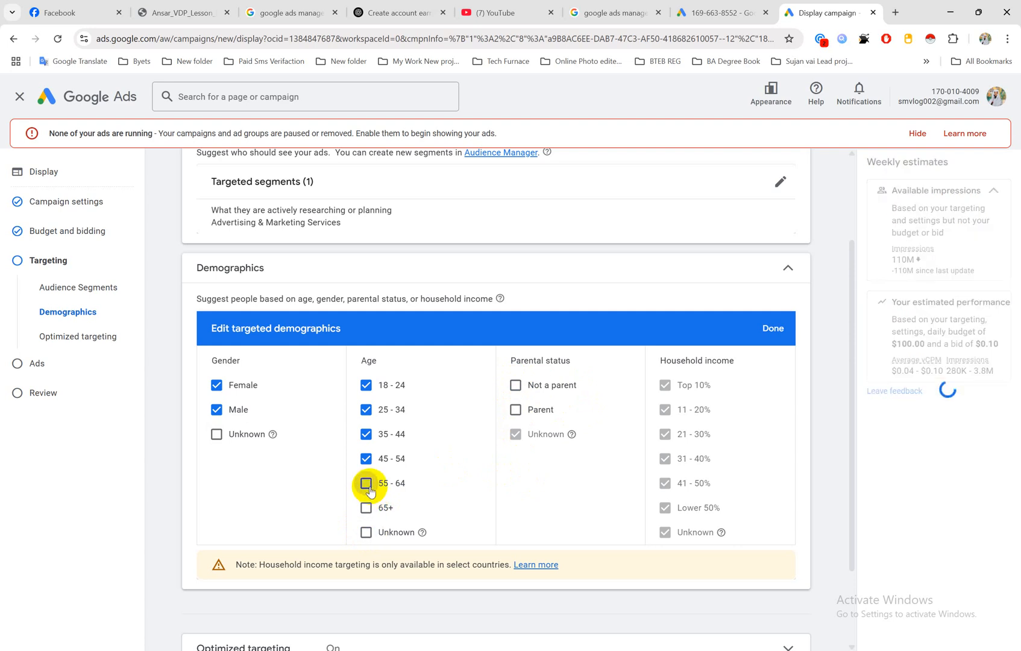
click(367, 387)
click(366, 409)
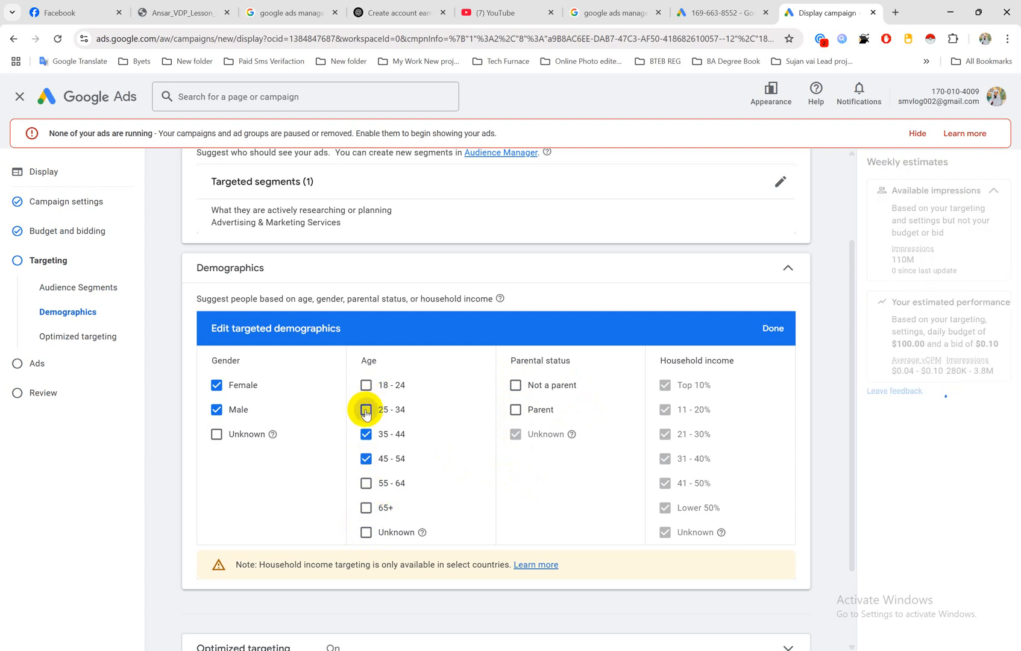
click(366, 484)
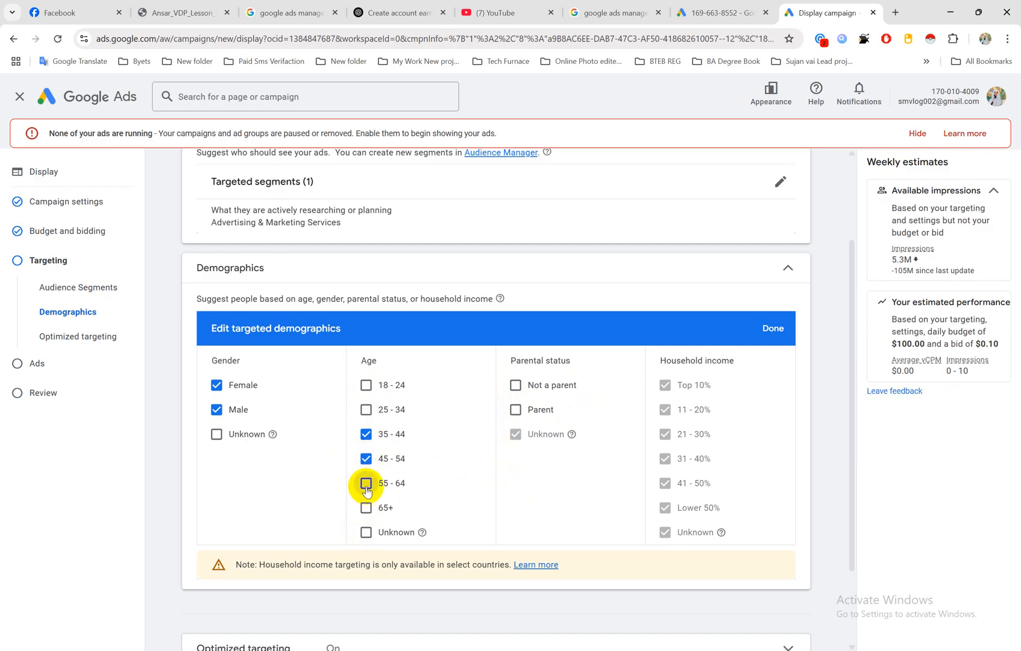
click(366, 484)
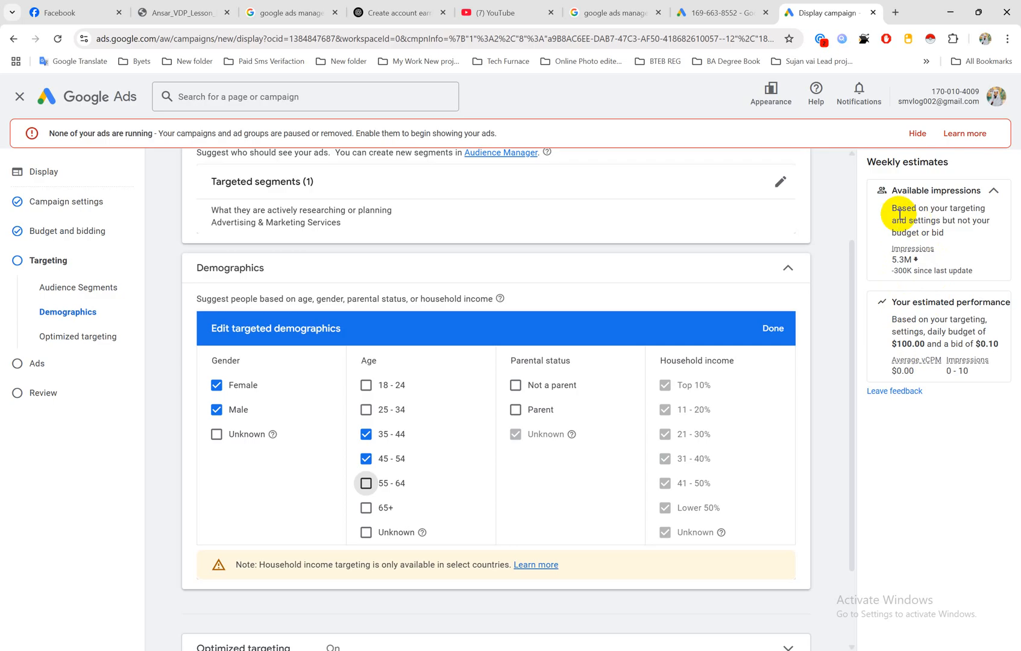
scroll(410, 403, down, 2)
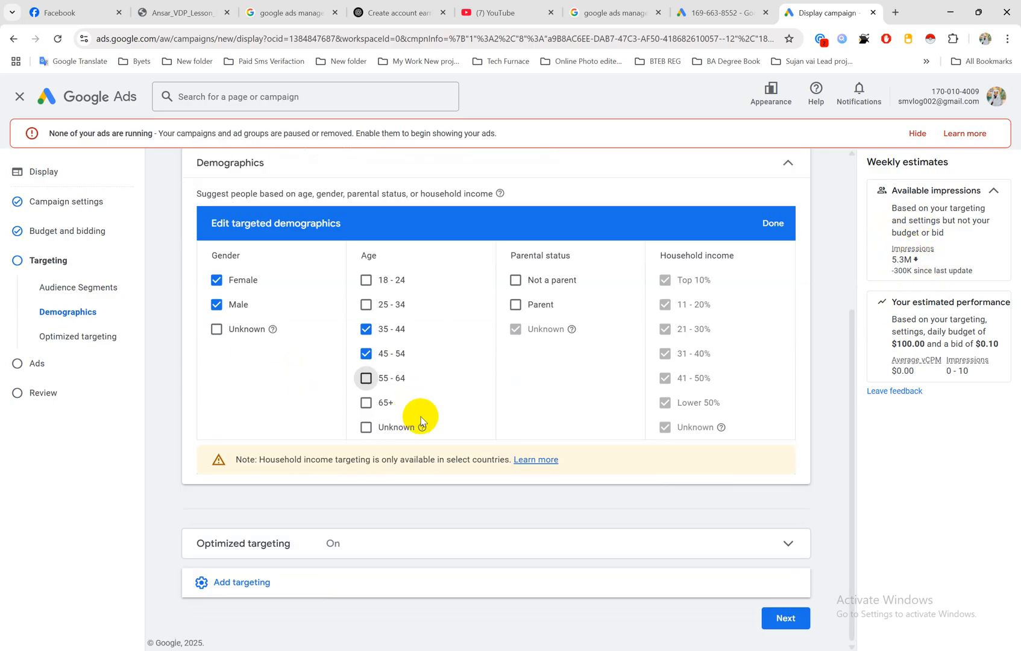
click(773, 223)
Step: Add Keywords targeting to the campaign and enter "lead generation service" as the first keyword
click(242, 581)
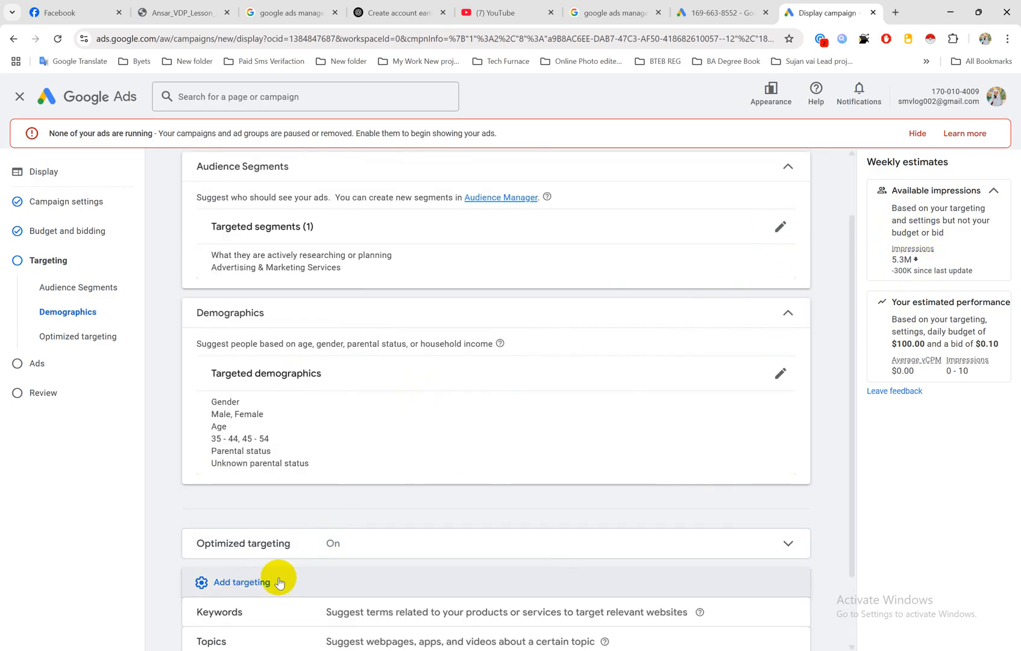
scroll(410, 456, down, 2)
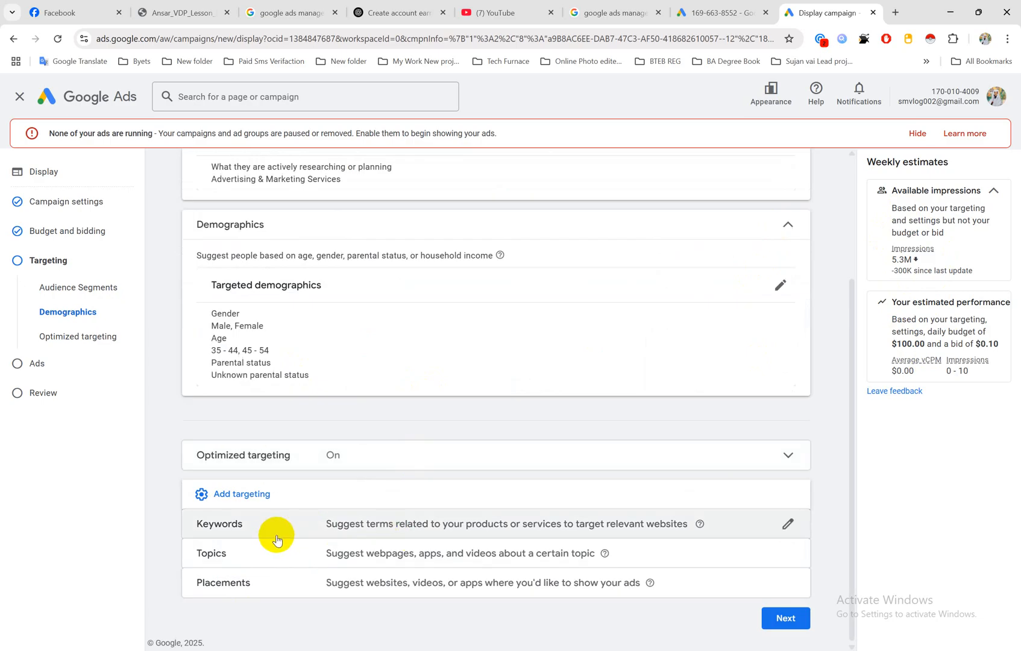
click(786, 525)
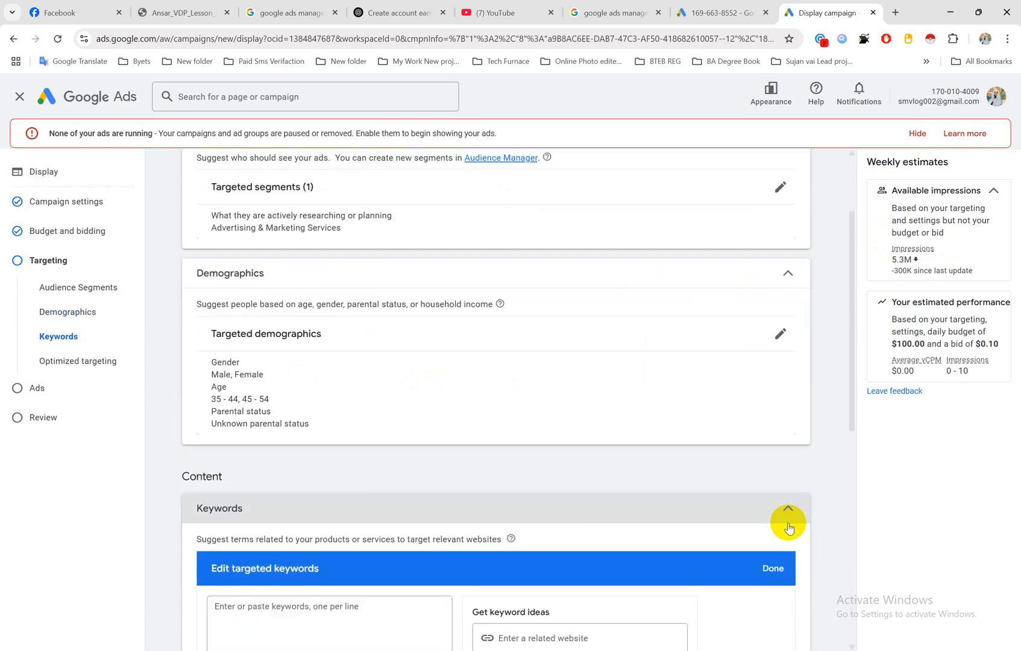
scroll(462, 447, down, 4)
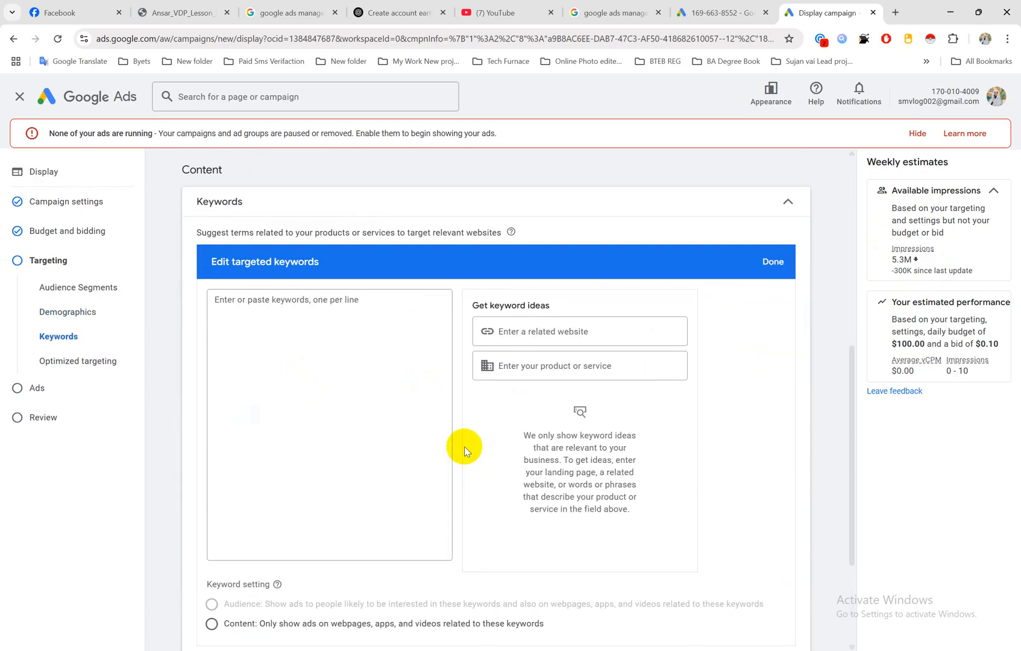
click(297, 320)
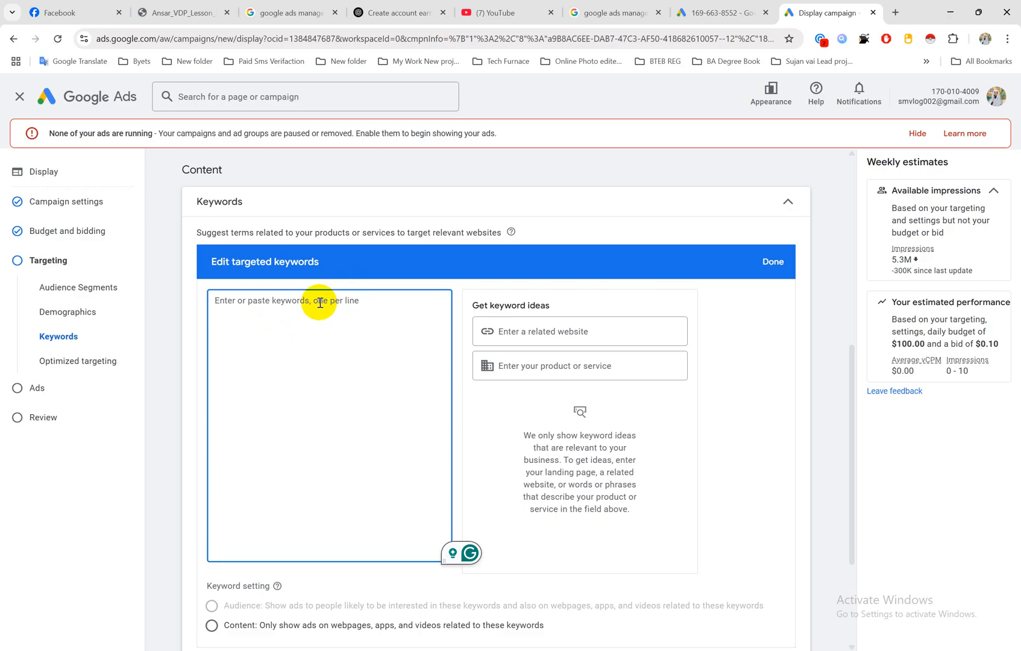
text(lead gener)
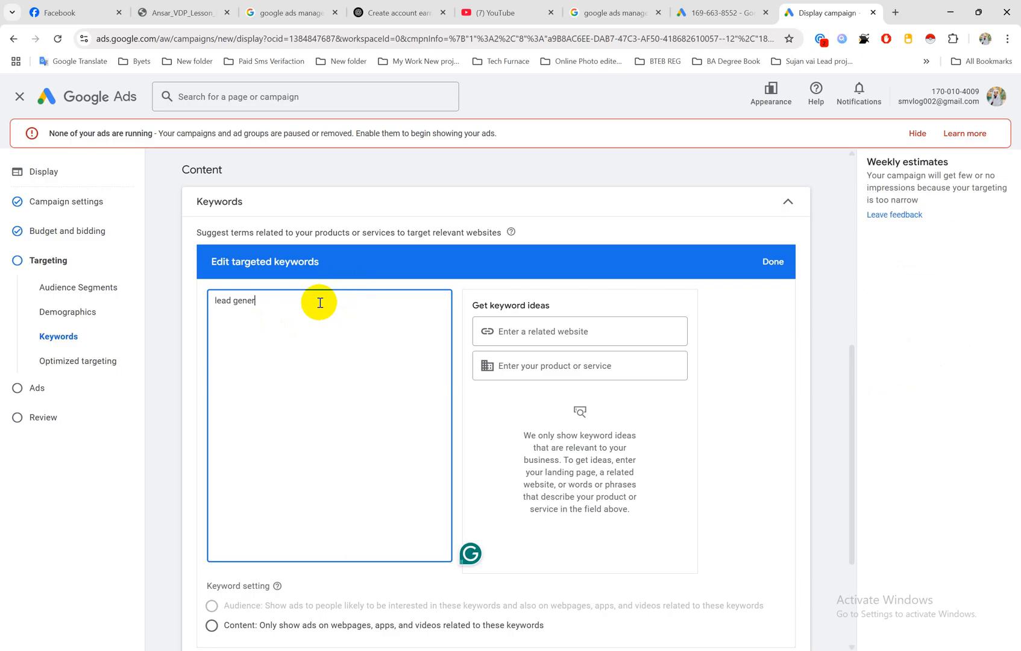
text(ation service)
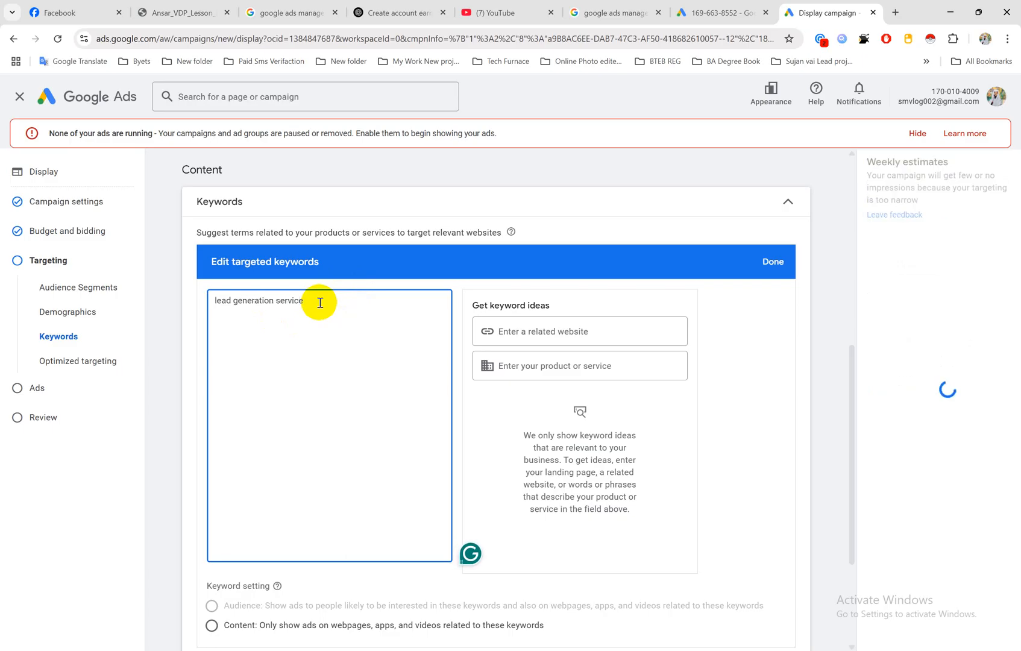
key(Return)
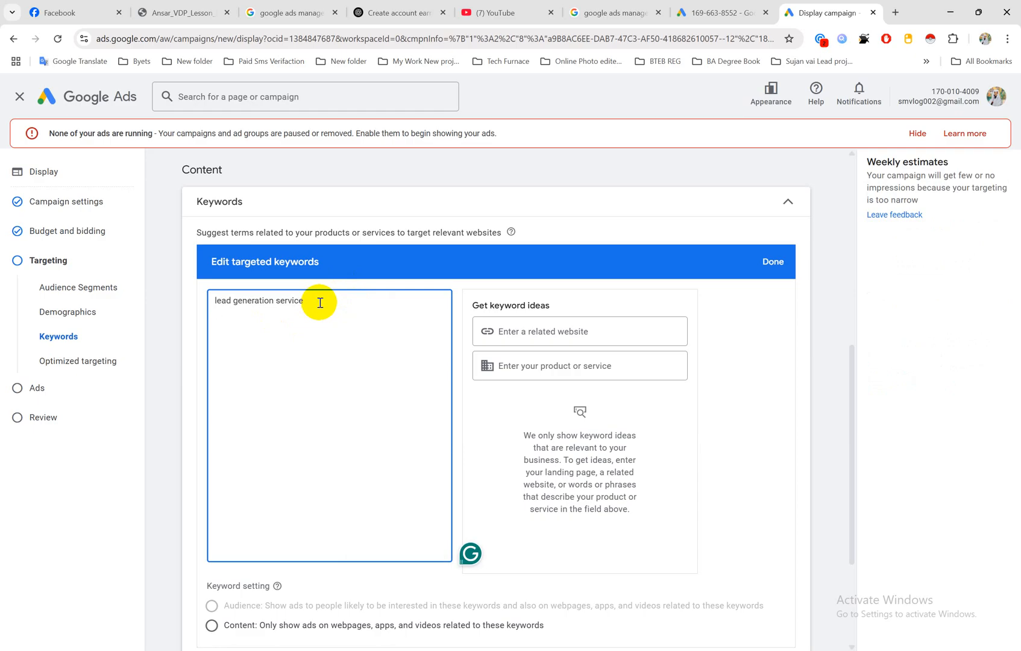
Step: Enter "digital marketing service" as the second targeted keyword on its own line
text(digital marketing)
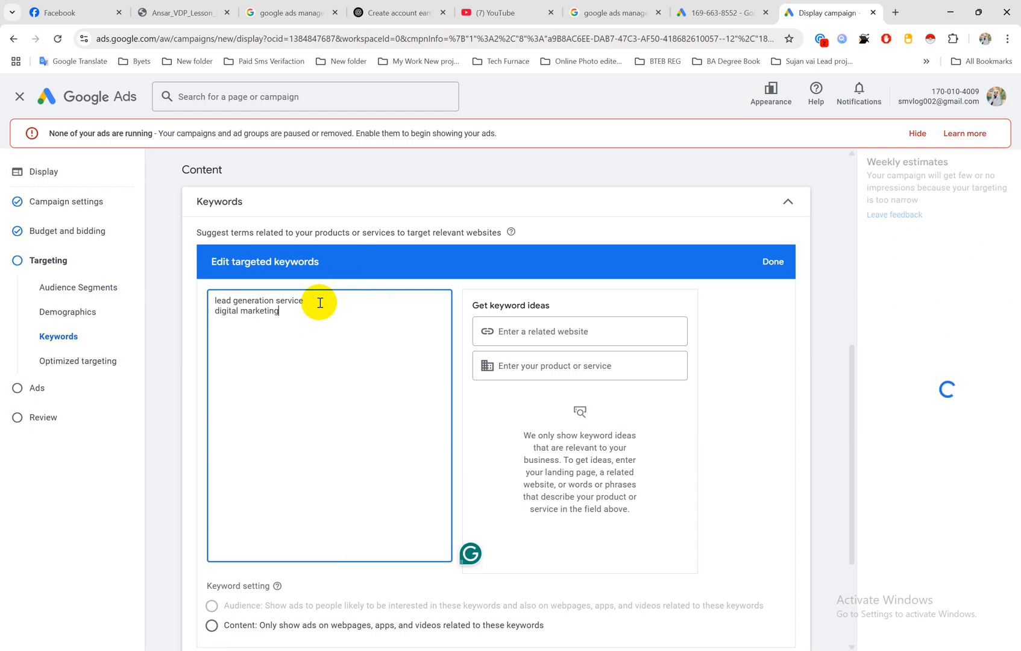
text( ser)
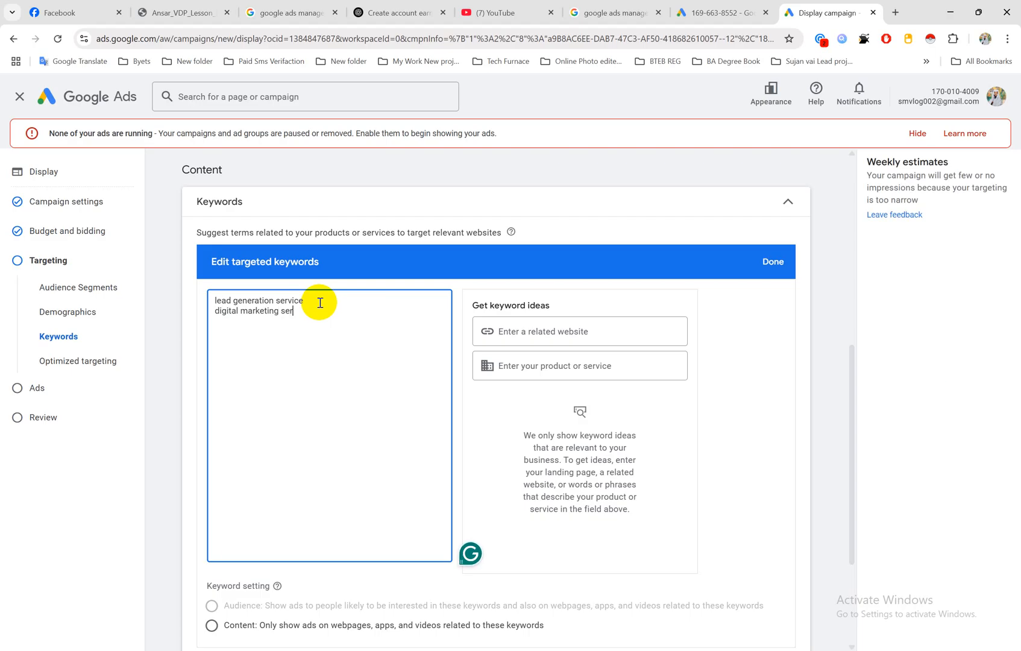
text(vice)
key(Return)
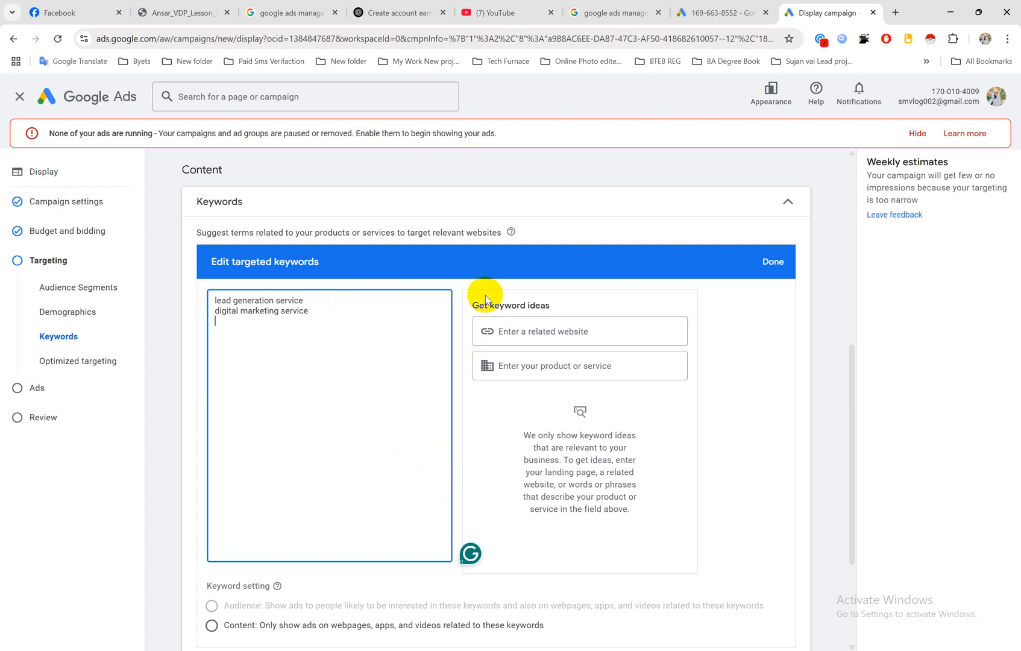
drag(474, 308, 561, 308)
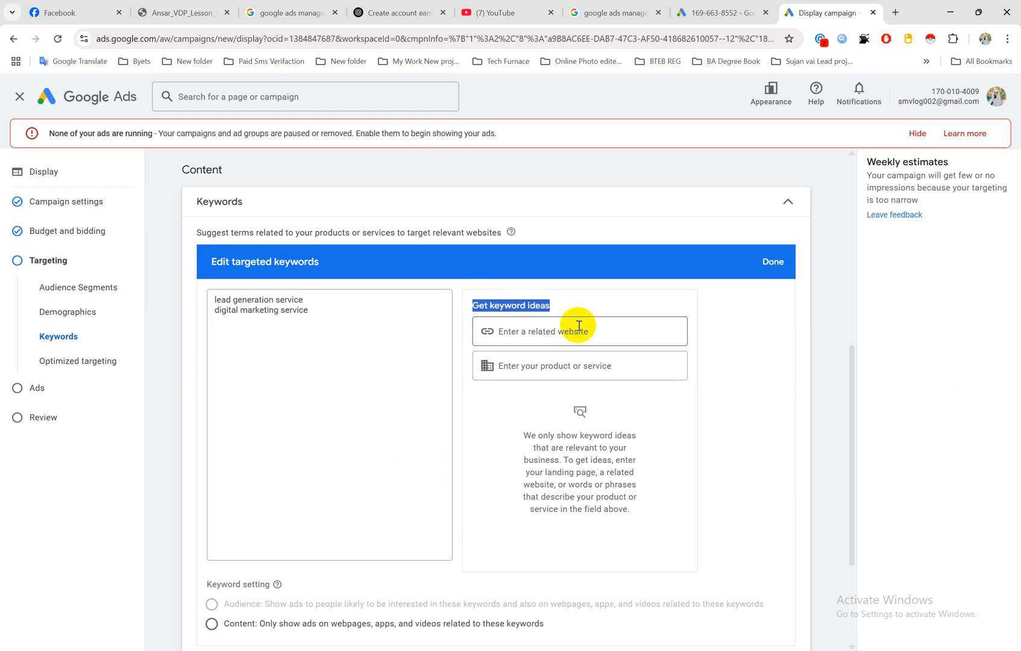
Step: Search Google for "digital marketing service providers" in a new browser tab
click(895, 11)
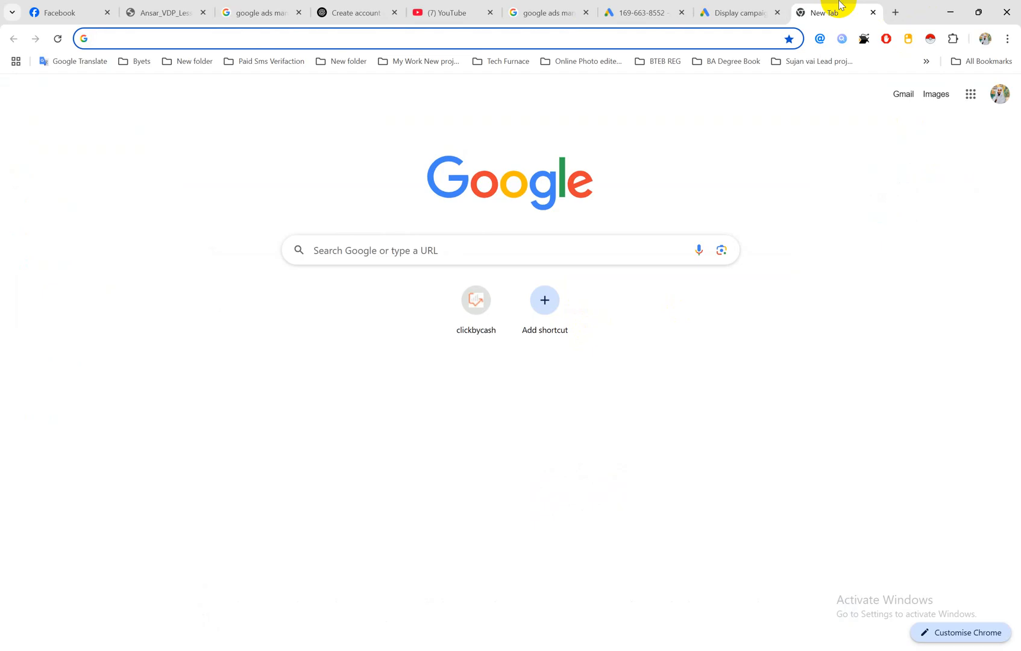
text(digital )
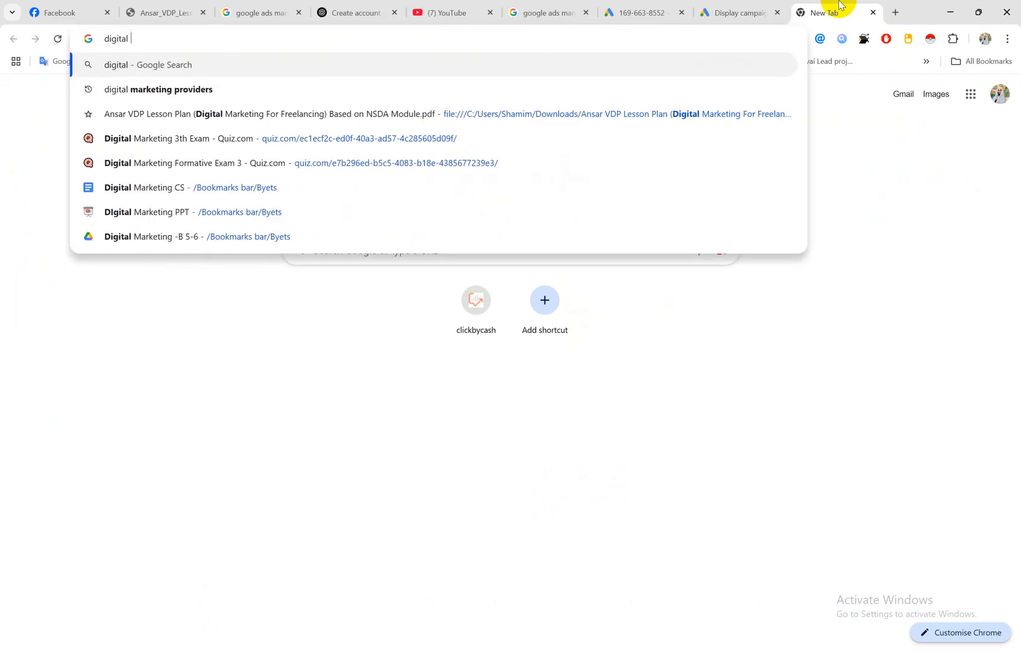
text(marketing )
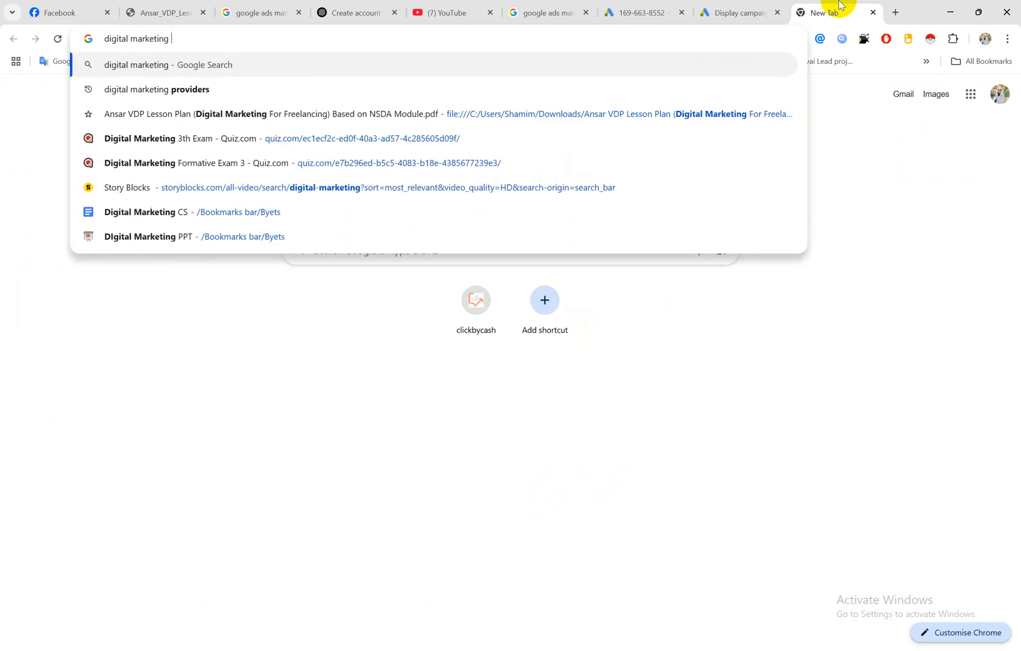
text(service p)
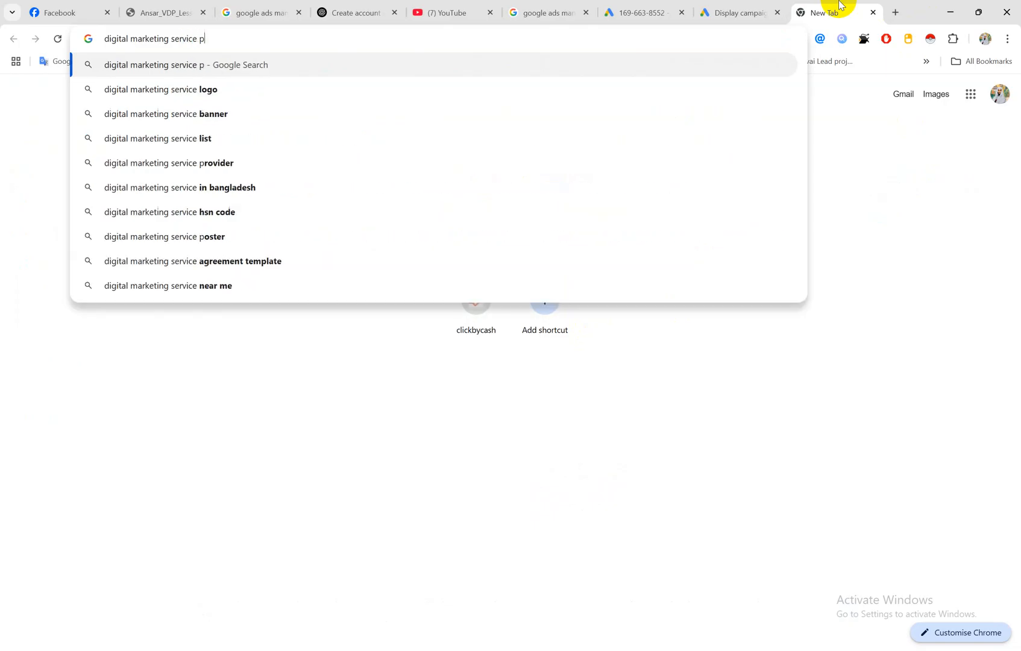
text(roviders)
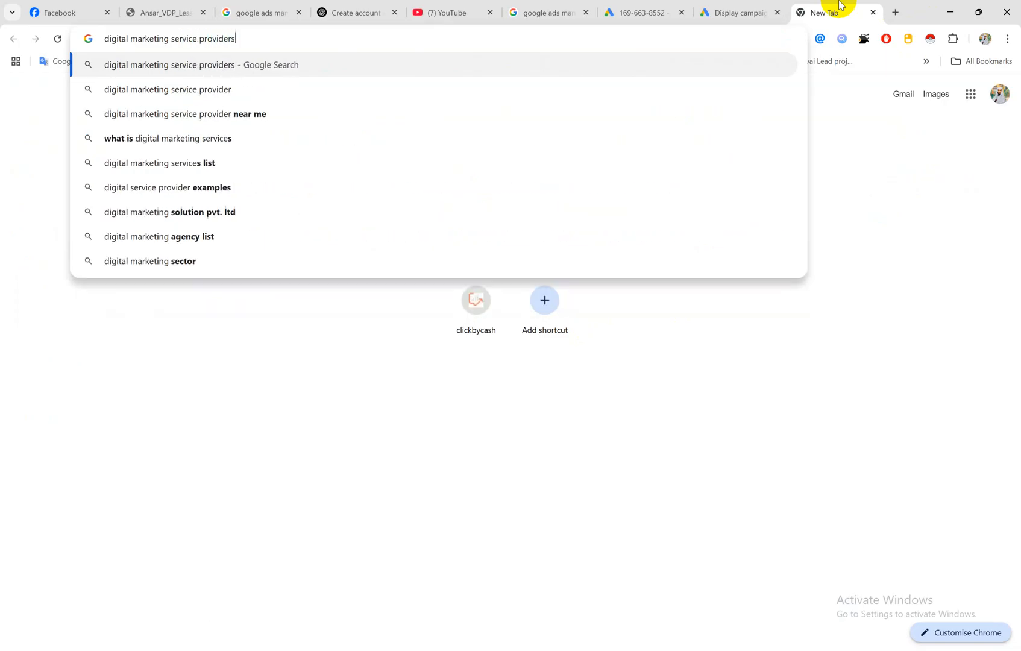
key(Return)
Step: Open the Clutch and Thrive Internet Marketing Agency results in separate tabs and switch to the Clutch agency list
scroll(244, 414, down, 1)
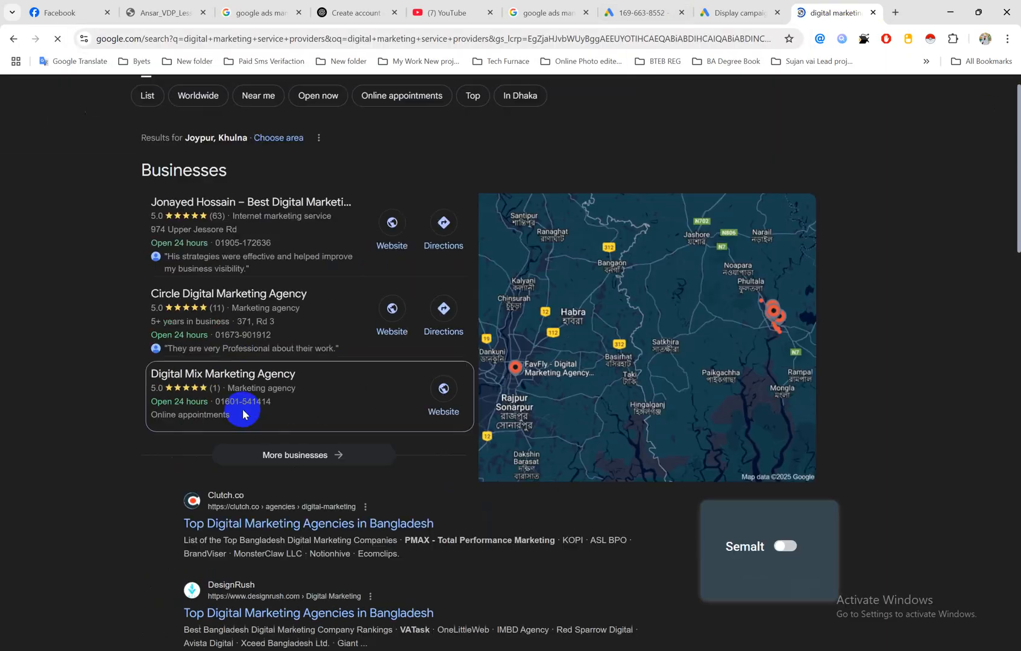
scroll(243, 414, down, 2)
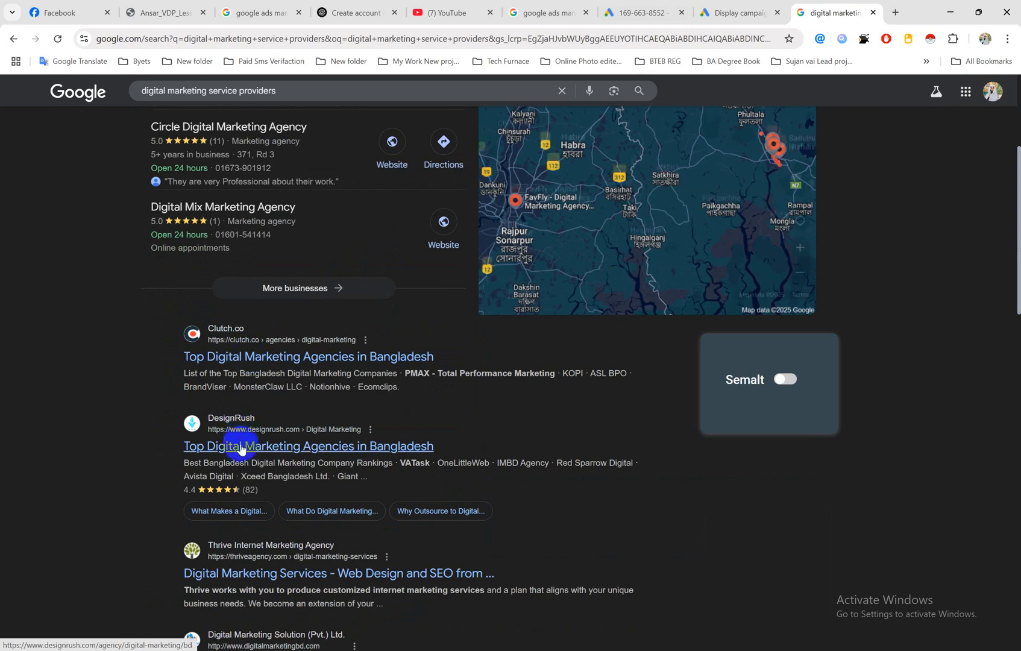
ctrl+click(257, 357)
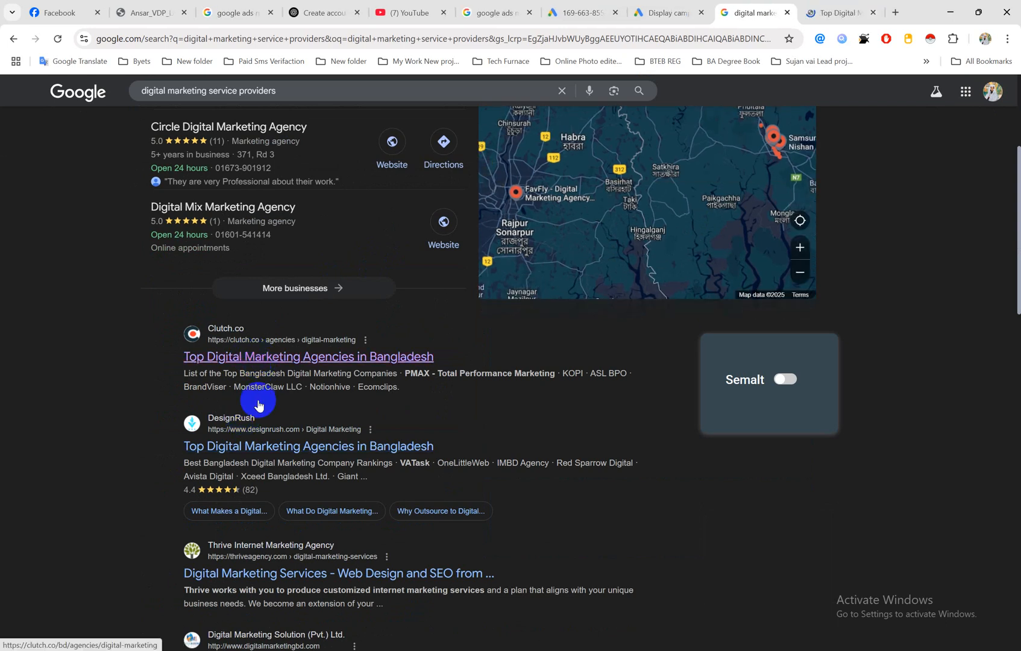
ctrl+click(244, 578)
click(771, 11)
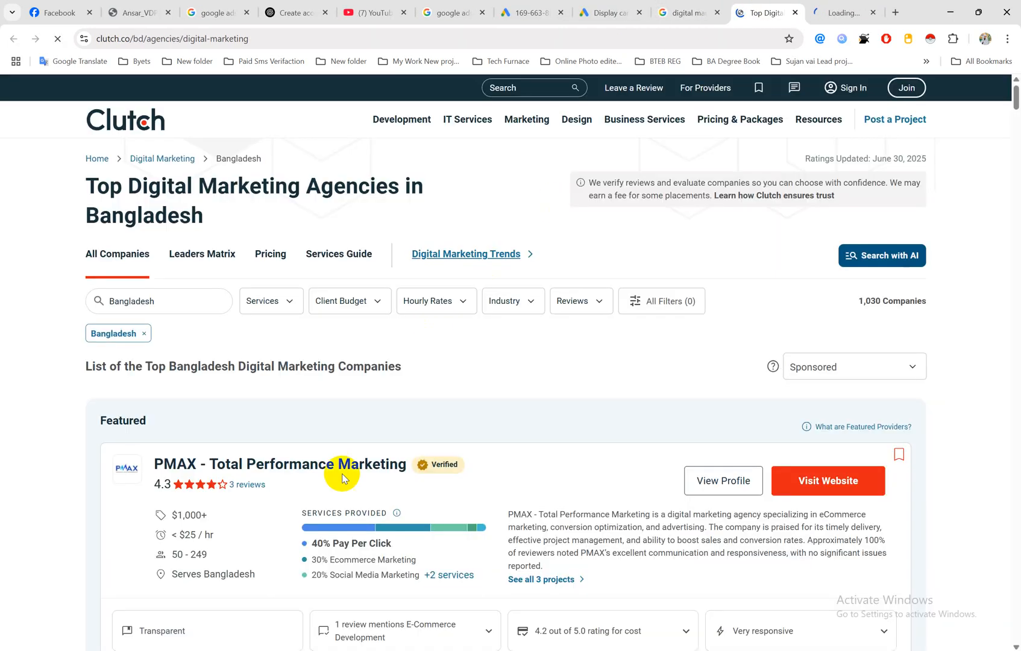
Step: Open the website of PMAX - Total Performance Marketing from the Clutch list and view it in its own tab
scroll(342, 478, down, 1)
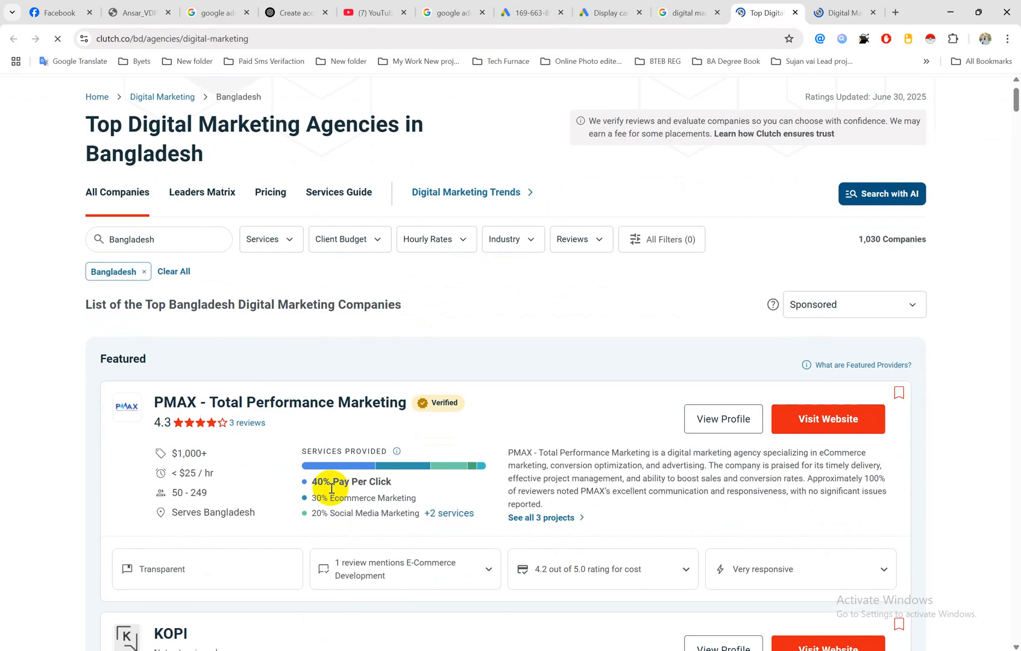
click(201, 407)
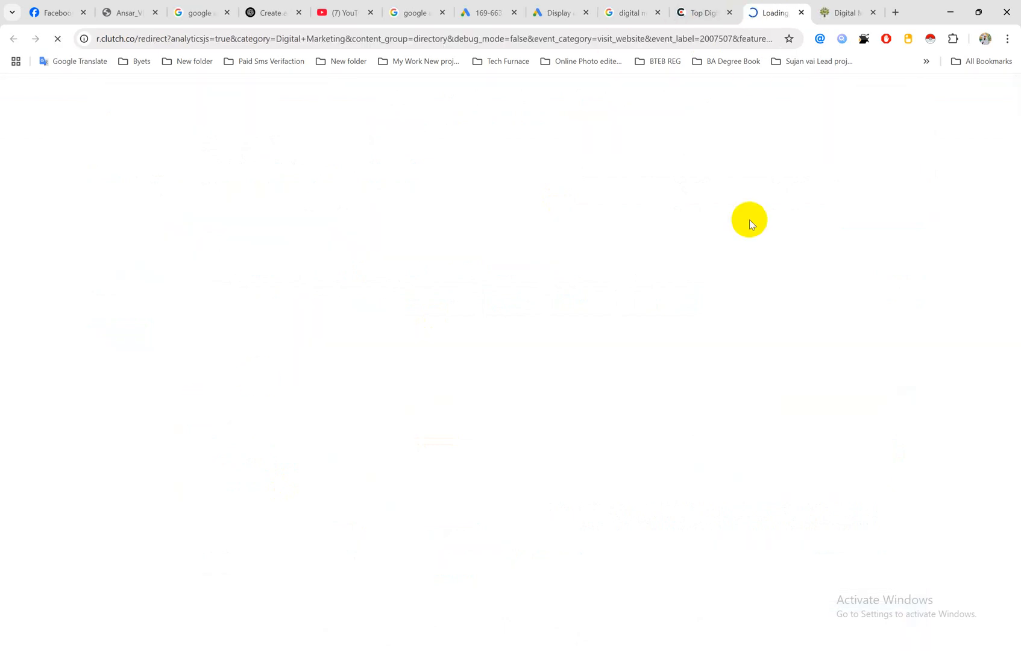
click(717, 7)
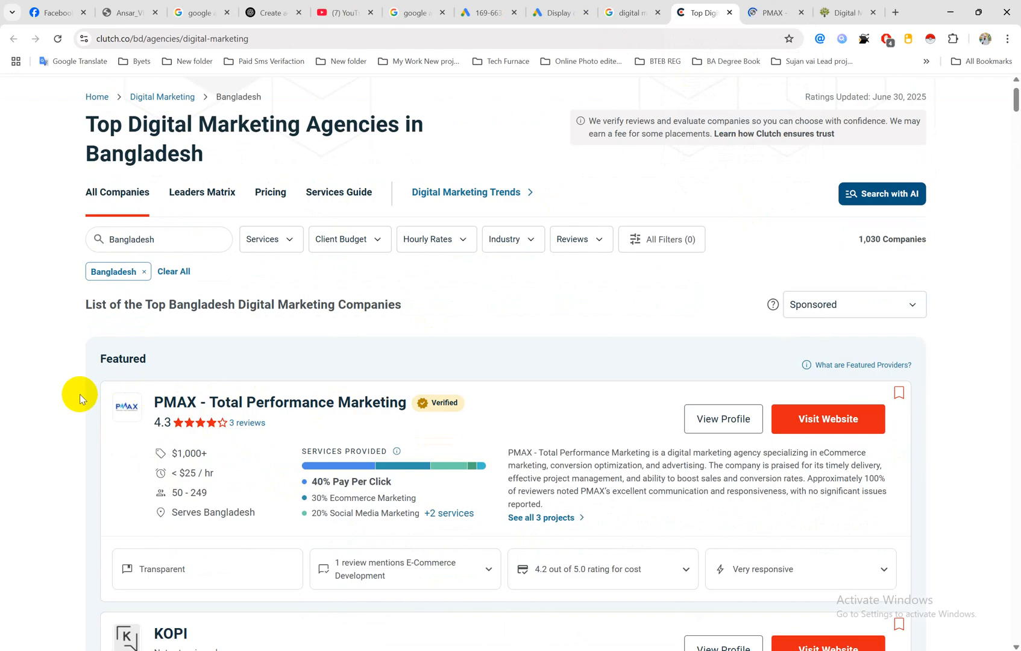
drag(80, 395, 412, 403)
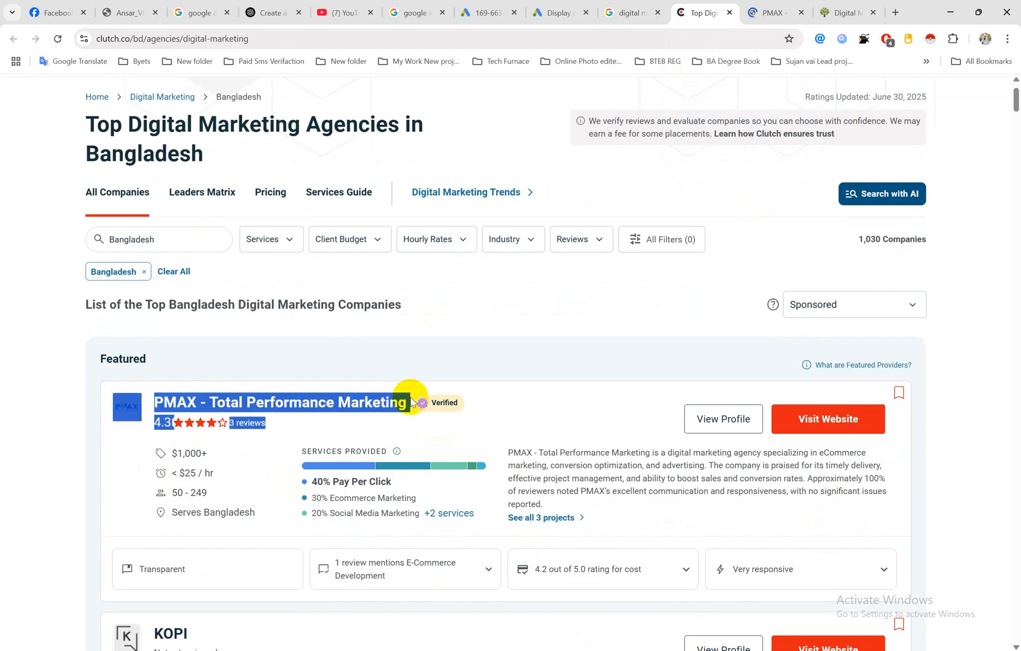
click(618, 187)
click(767, 9)
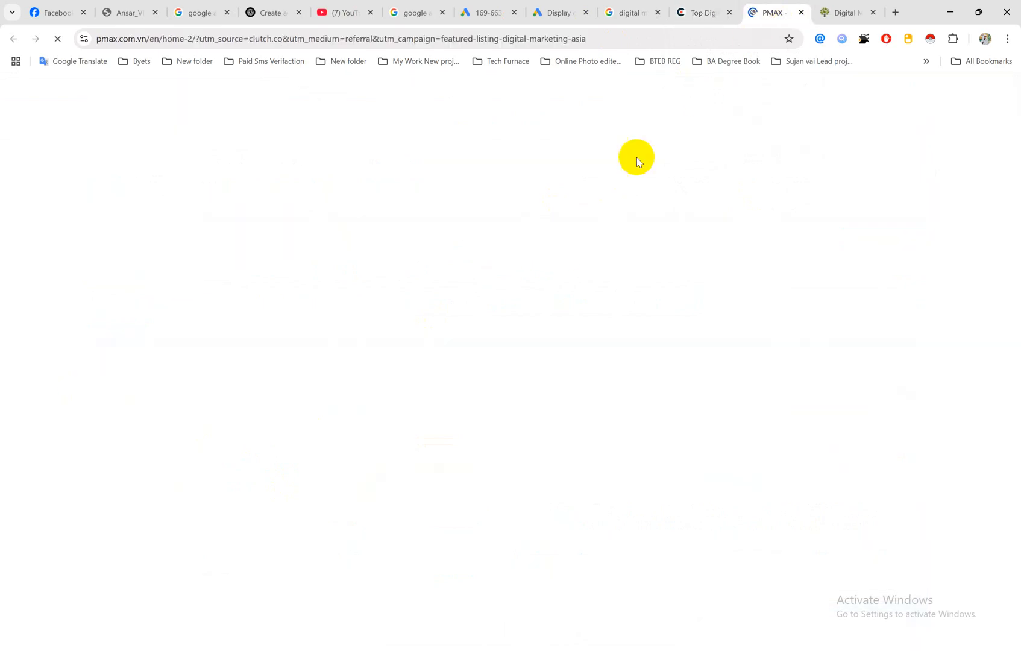
click(845, 11)
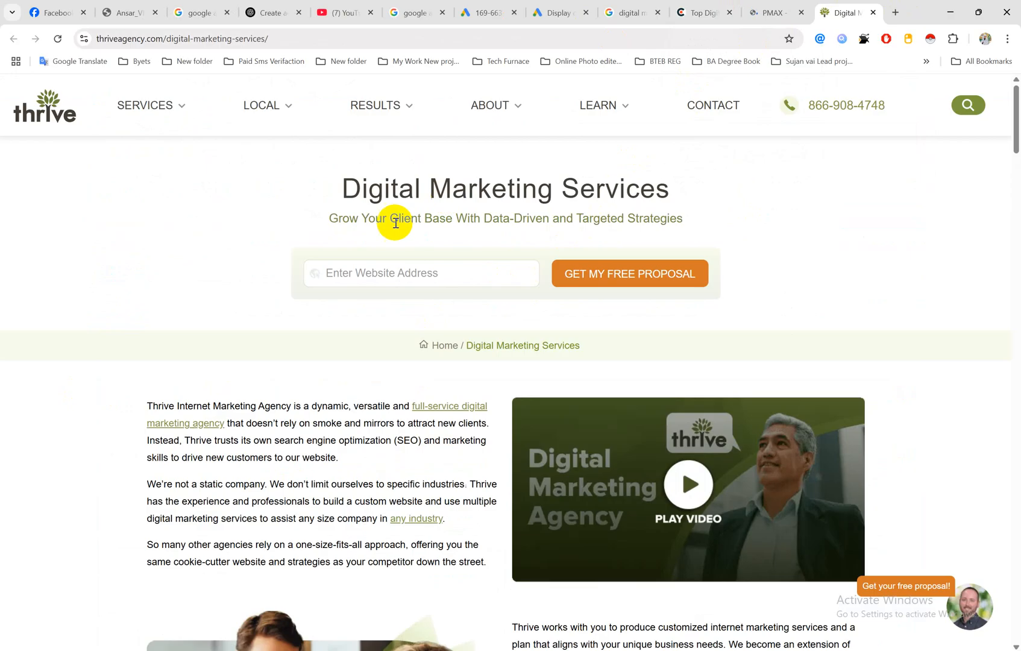
scroll(412, 369, down, 8)
scroll(685, 357, up, 8)
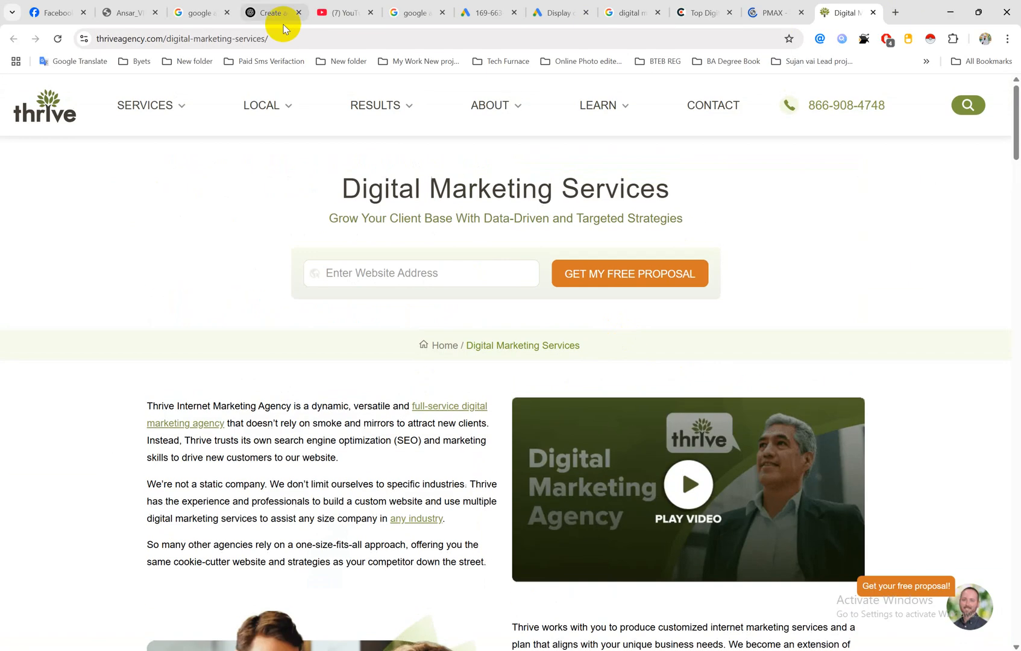
click(259, 39)
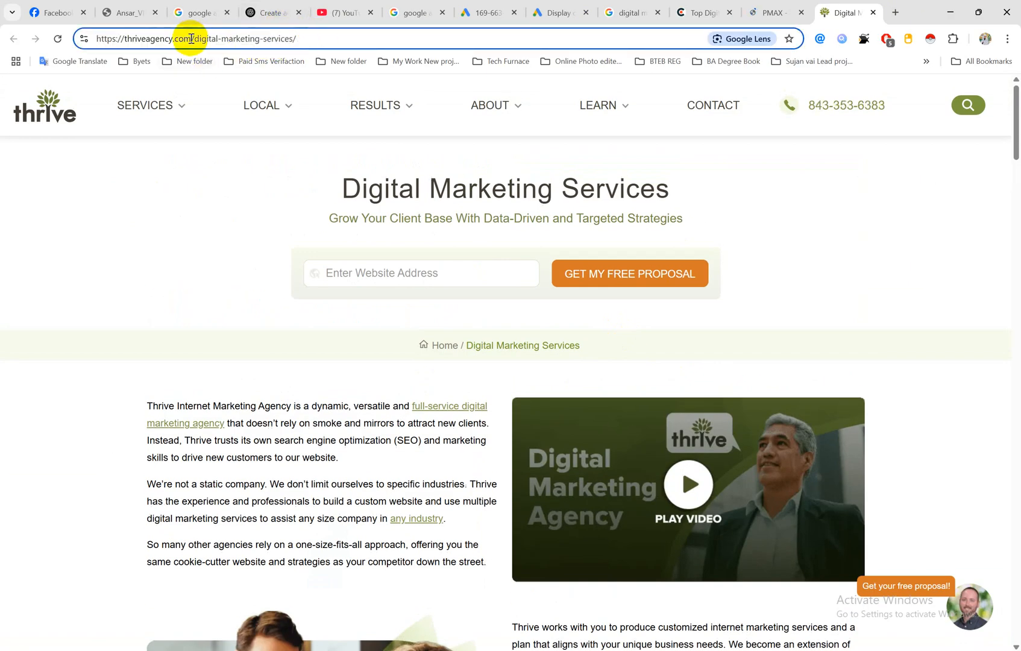
drag(191, 39, 27, 46)
key(ctrl+c)
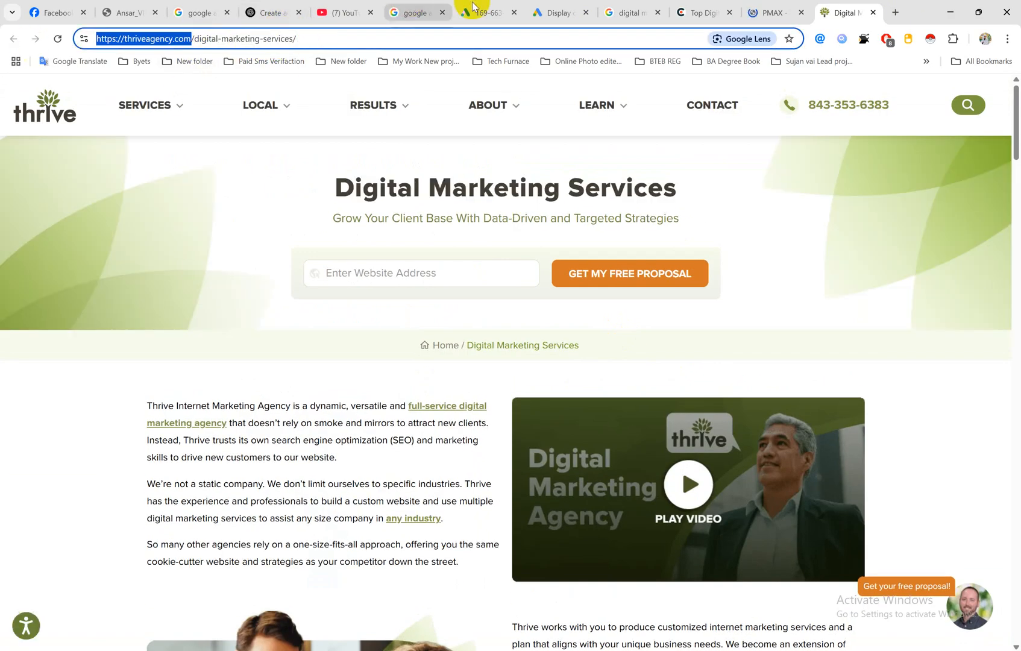
click(580, 12)
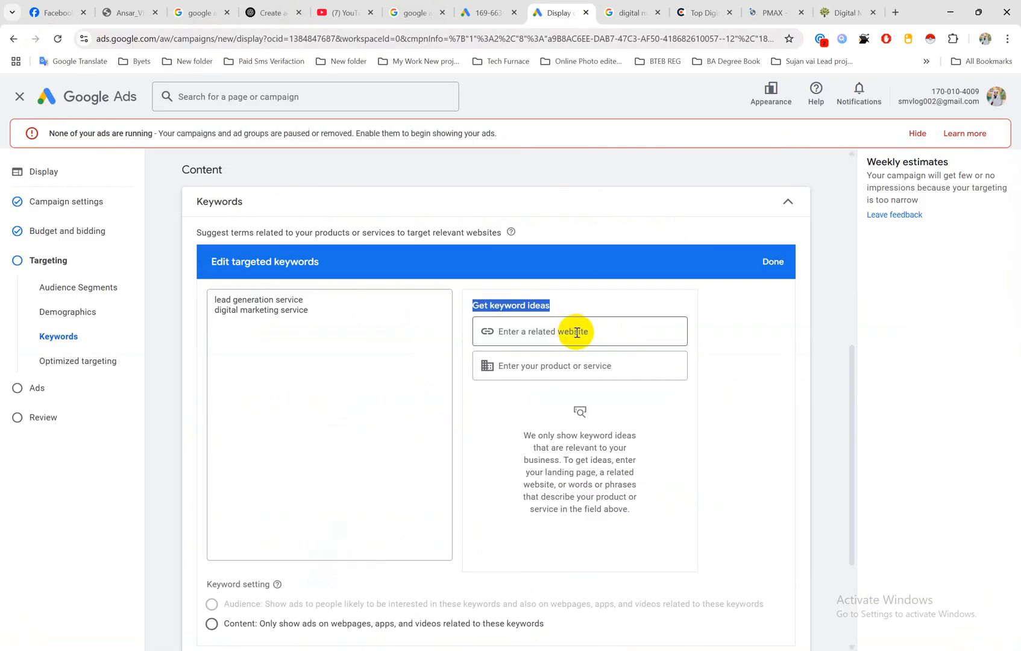
click(627, 331)
key(ctrl+v)
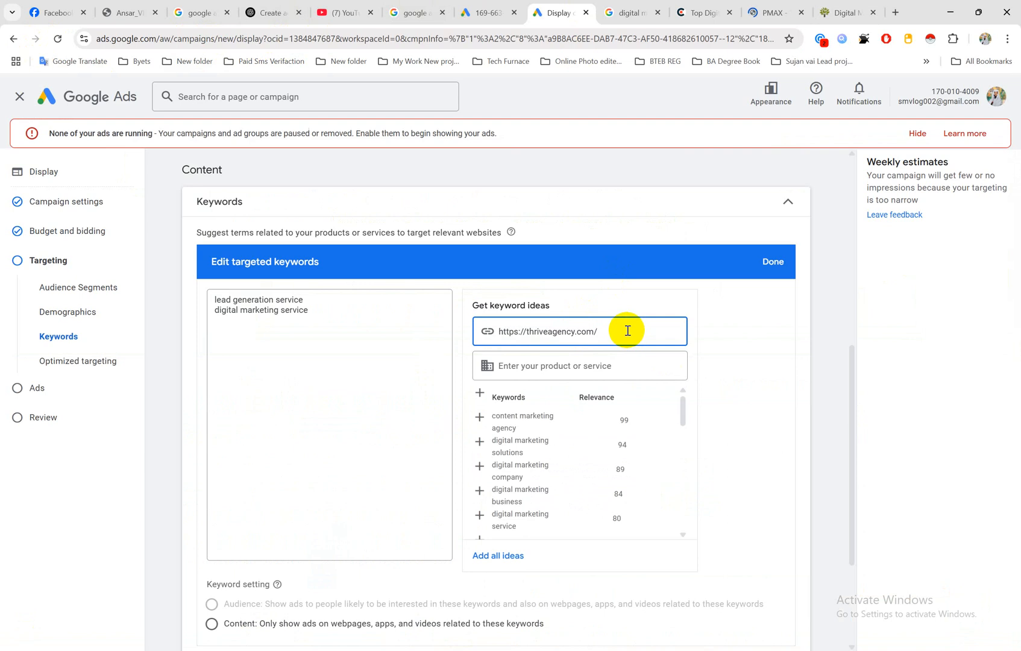
Step: Close the Google search, Clutch, PMAX and Thrive research tabs and return to the keyword ideas
click(842, 12)
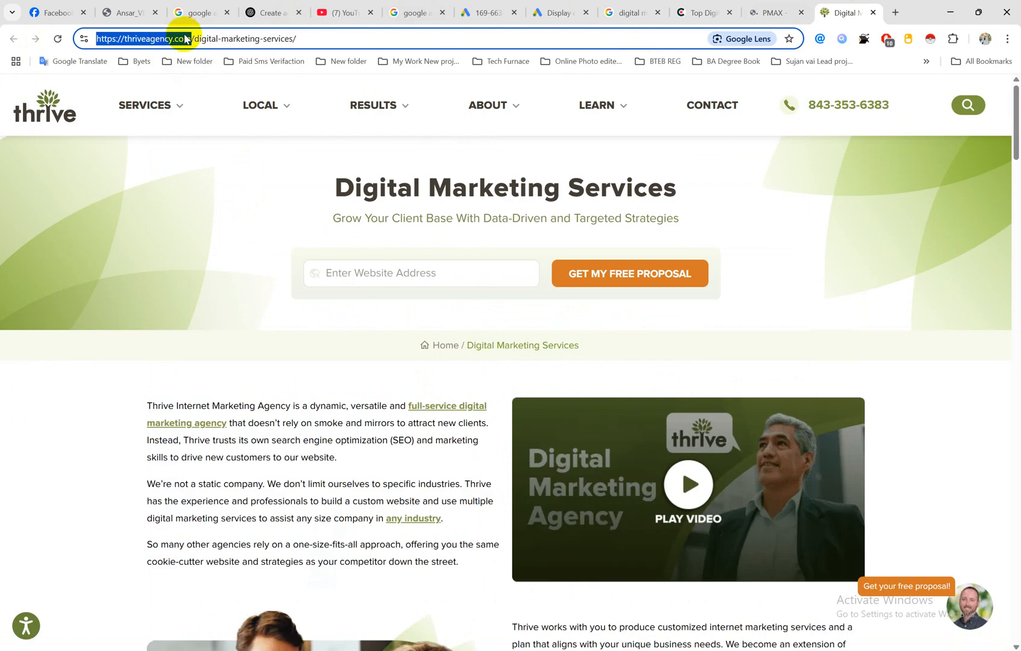
click(658, 12)
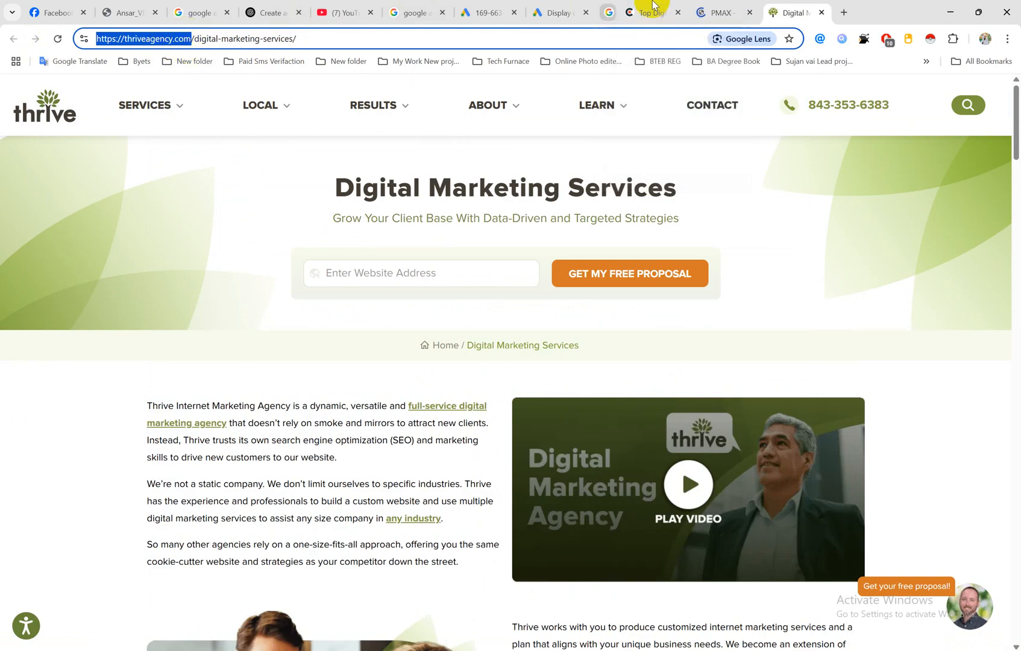
click(656, 8)
click(656, 9)
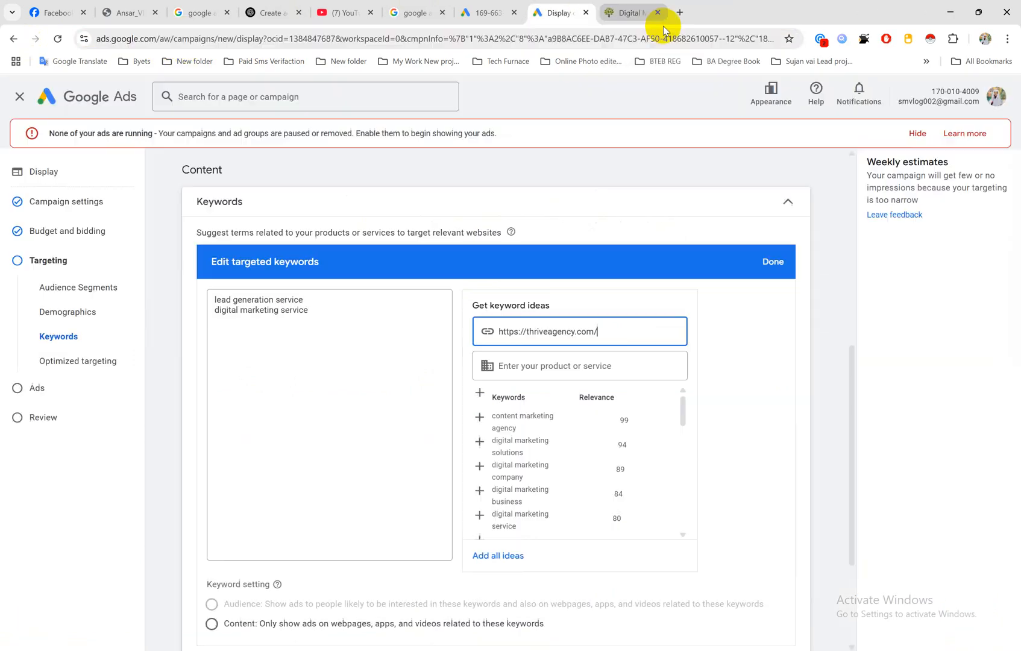
click(656, 8)
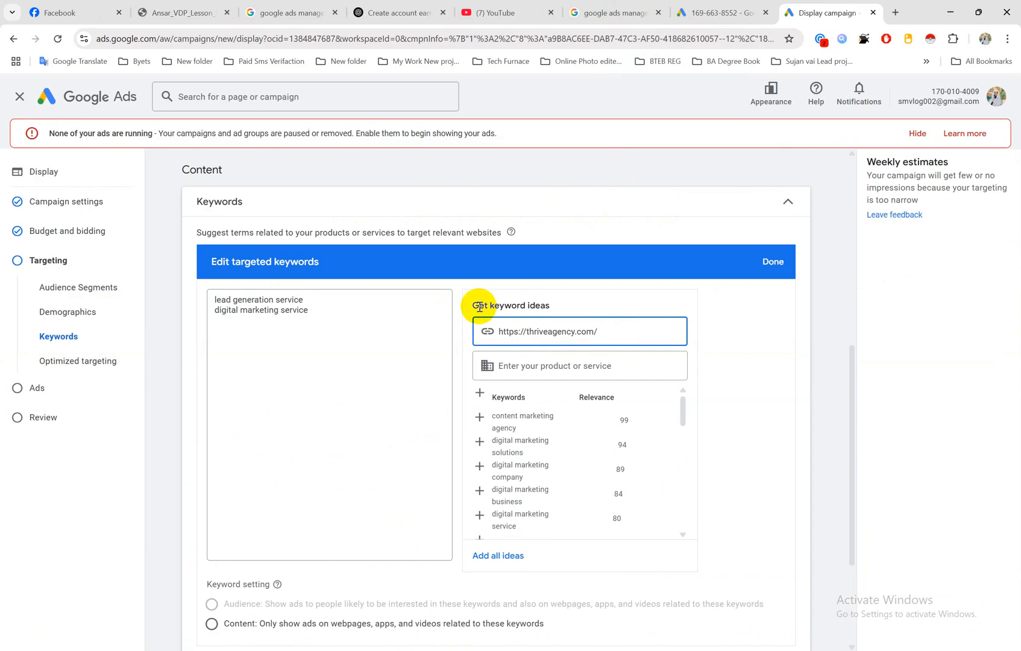
click(707, 324)
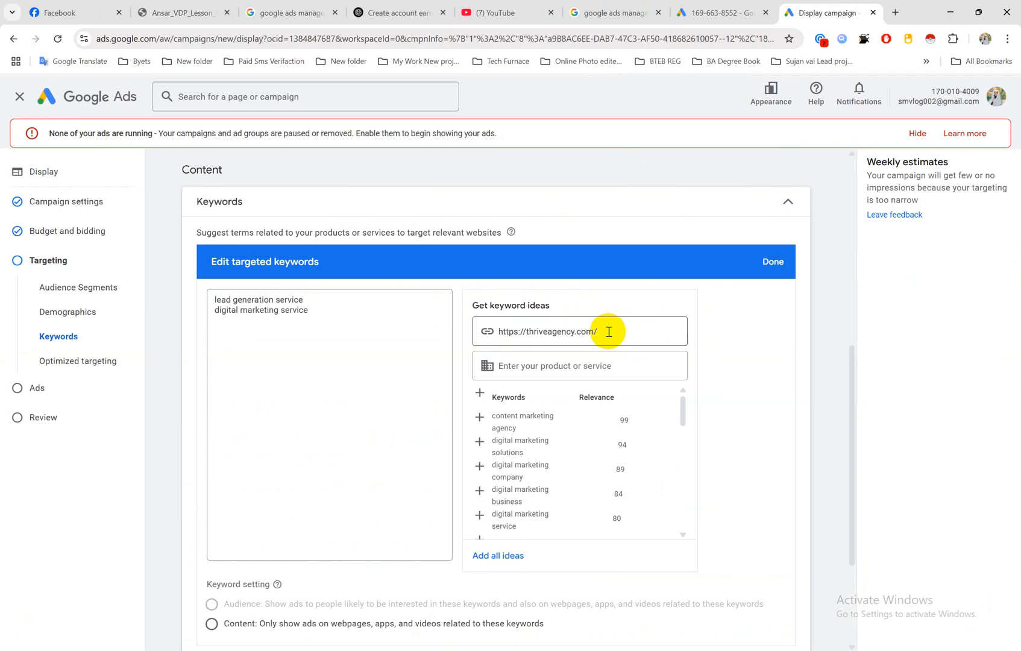
Step: Add the ideas content marketing agency, digital marketing solutions, digital marketing company and digital marketing business to the targeted keywords
click(524, 423)
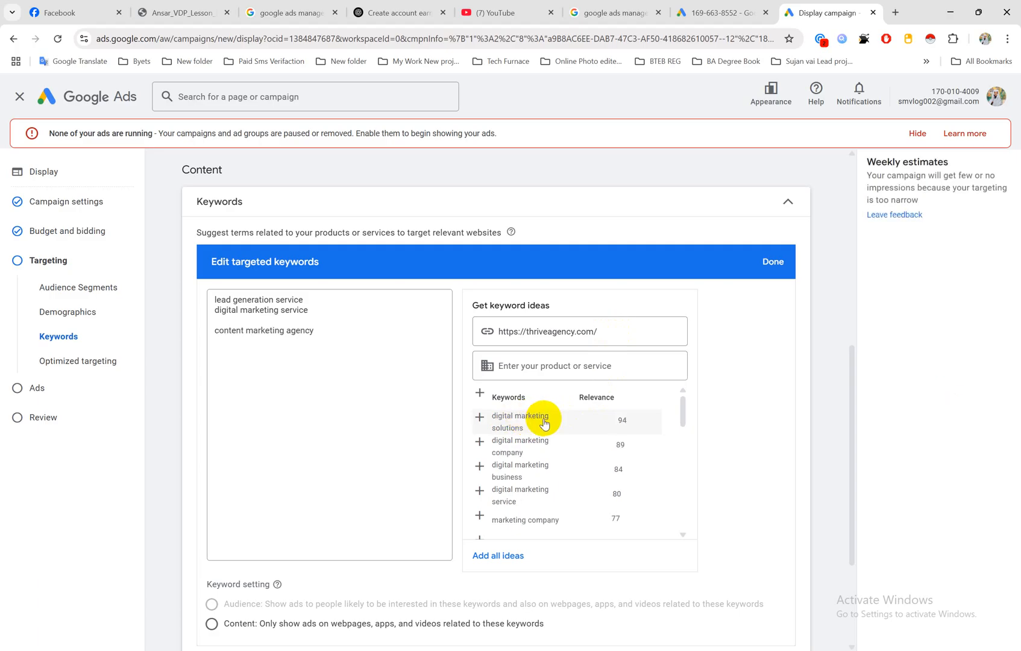
click(544, 424)
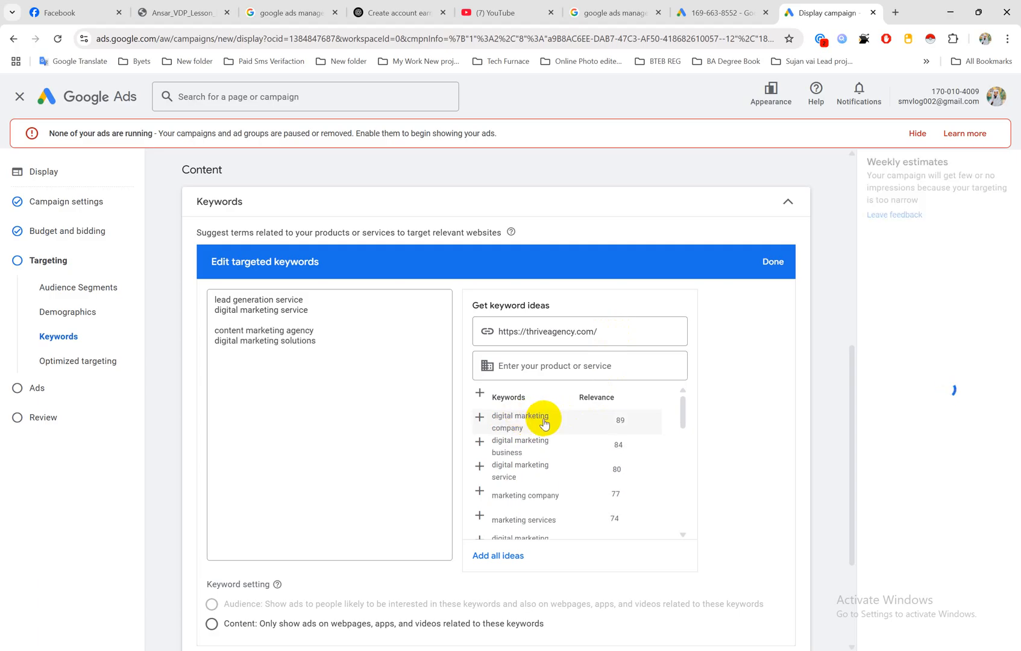
click(544, 424)
click(544, 424)
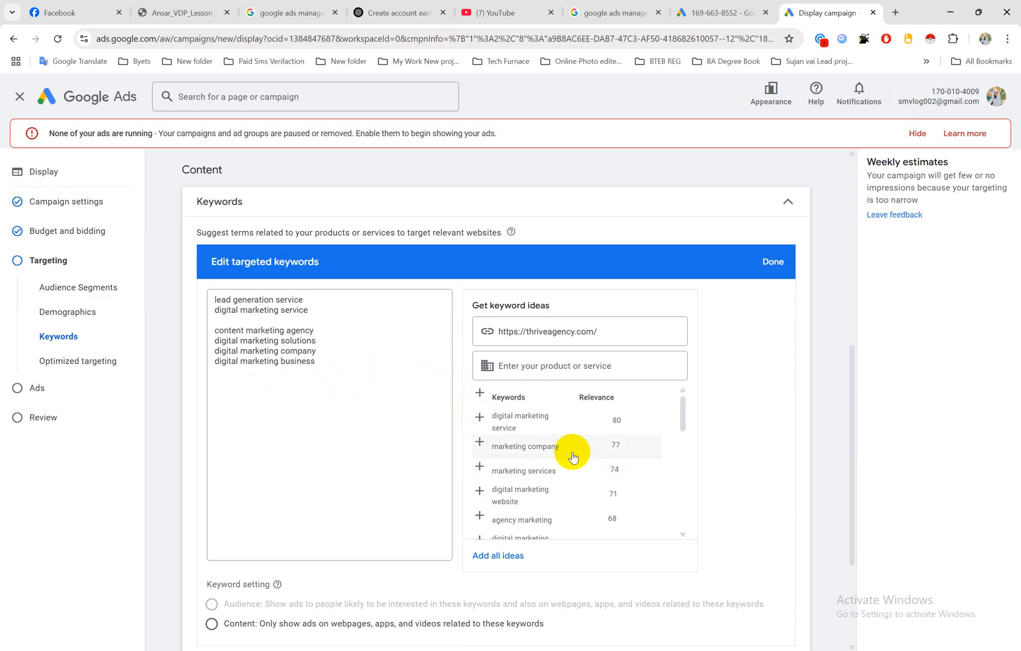
Step: Add all remaining keyword ideas to the targeted keywords, review the list and finish editing it
scroll(566, 453, down, 5)
scroll(566, 455, down, 3)
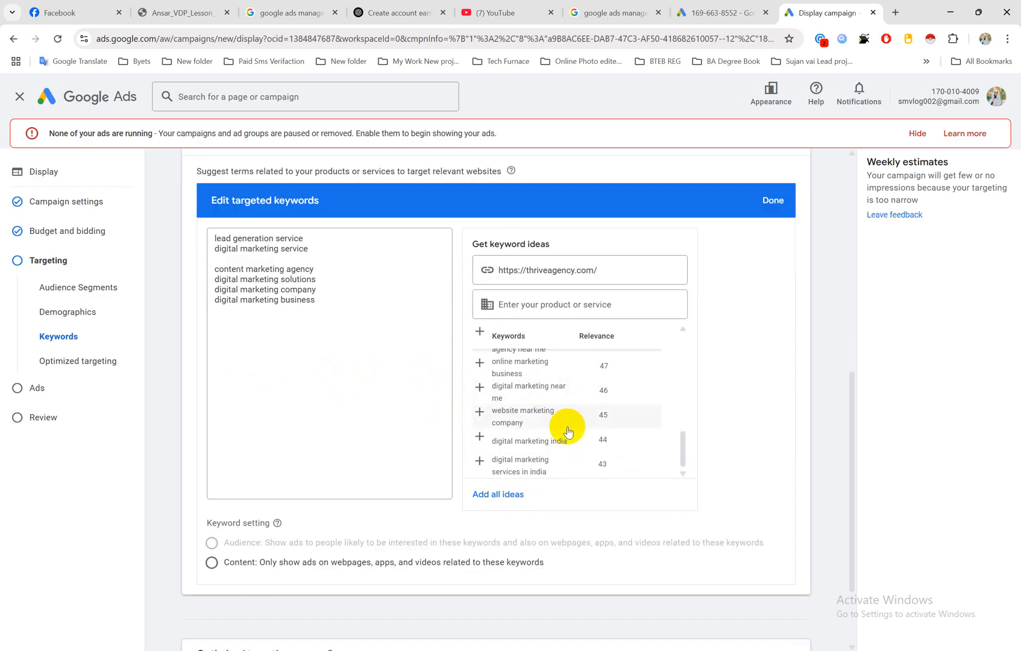
click(499, 495)
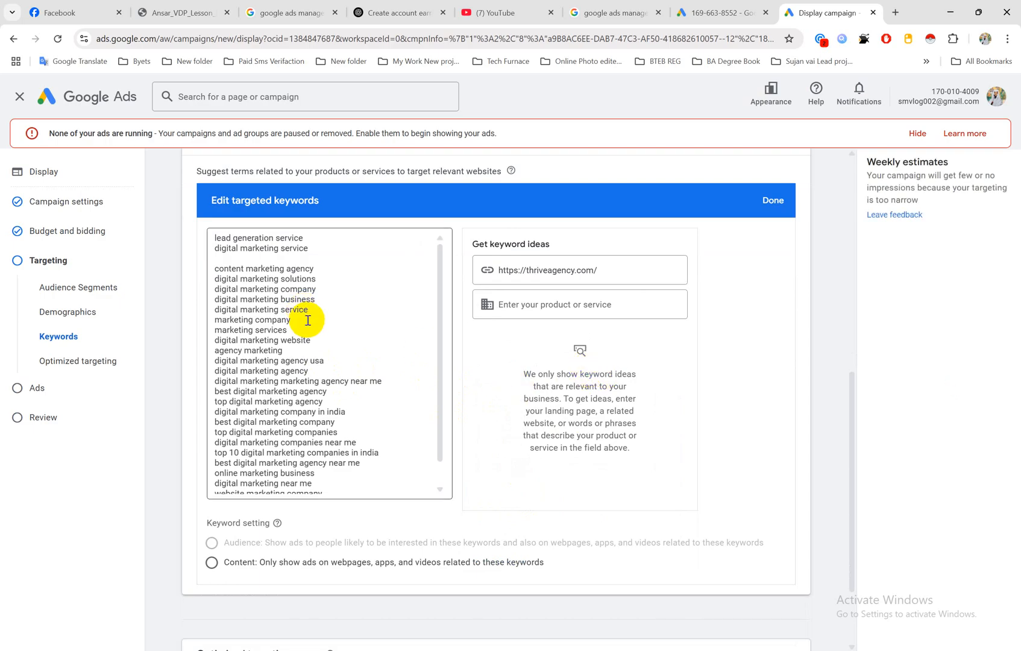
scroll(309, 322, down, 1)
scroll(319, 329, up, 1)
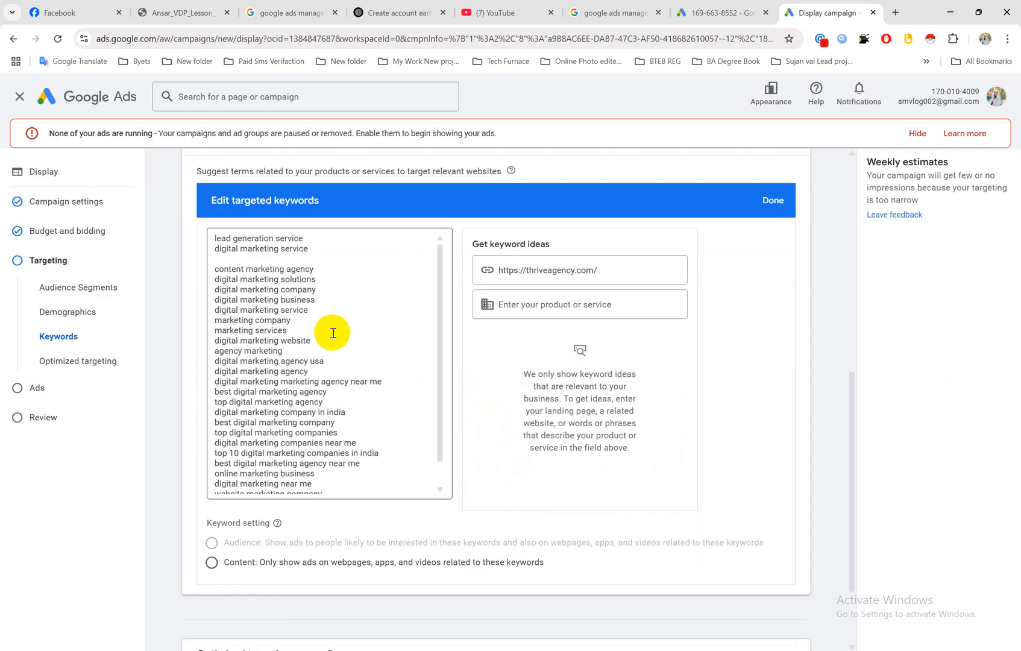
click(772, 201)
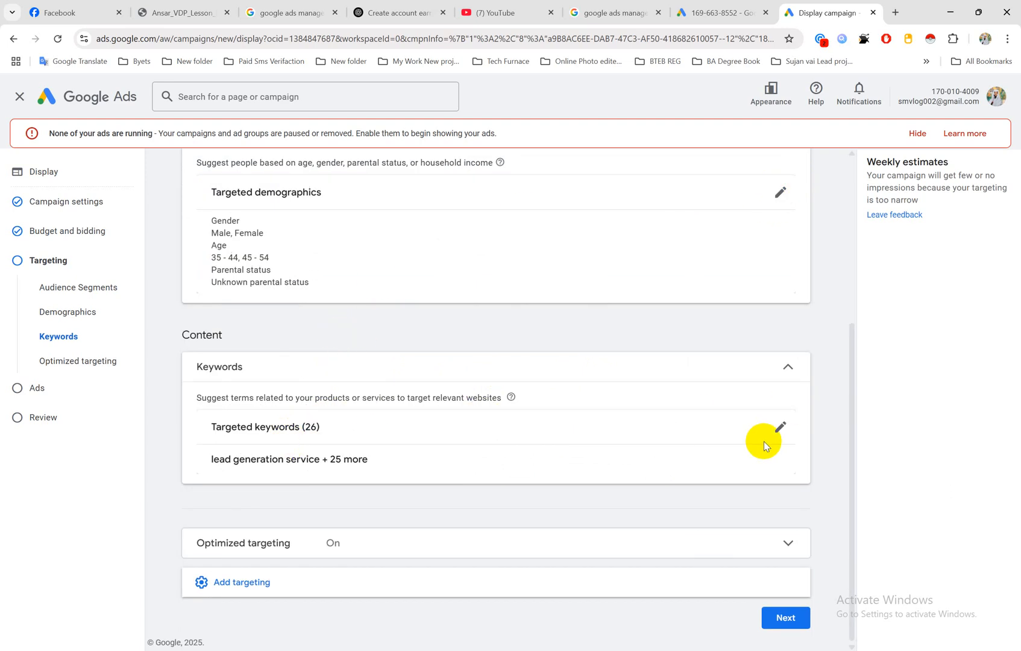
click(782, 426)
click(785, 426)
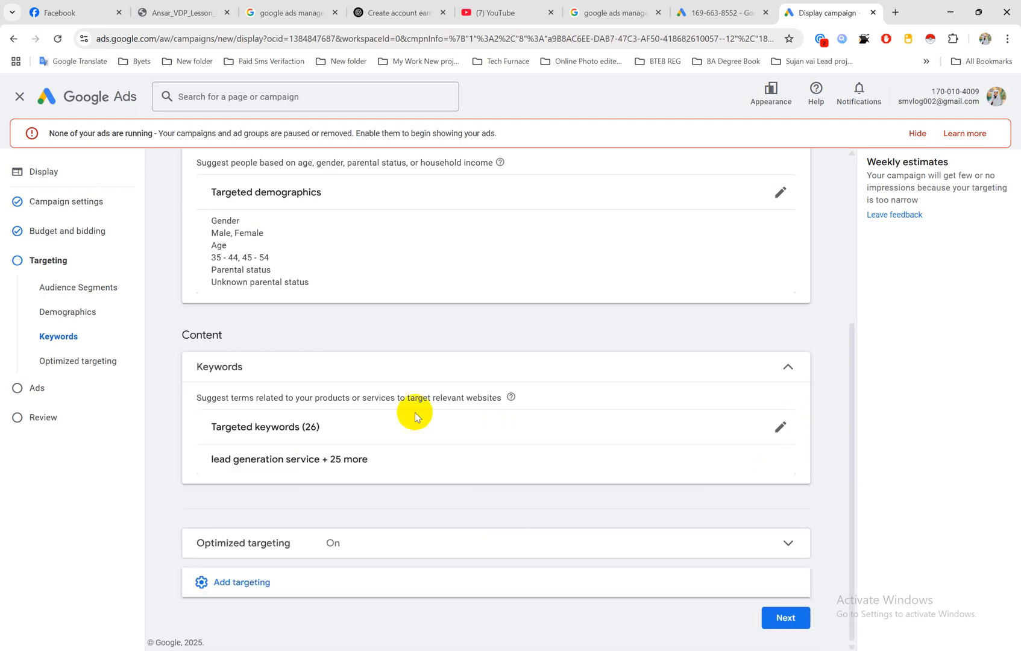
Step: Add Topics as a further targeting type for the campaign and open its topics for editing
click(240, 581)
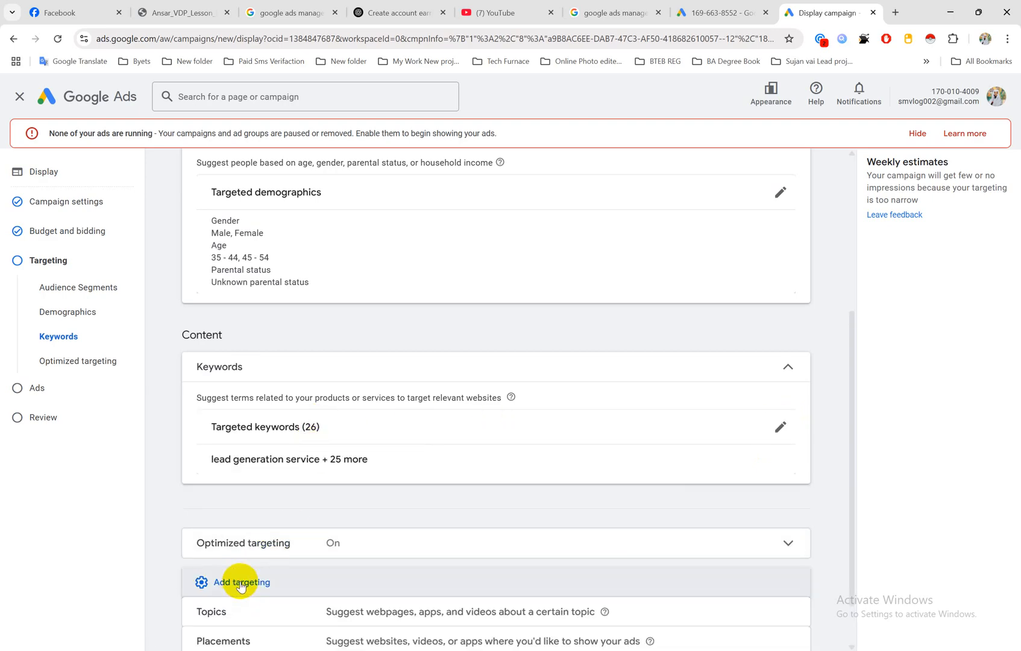
scroll(335, 535, down, 1)
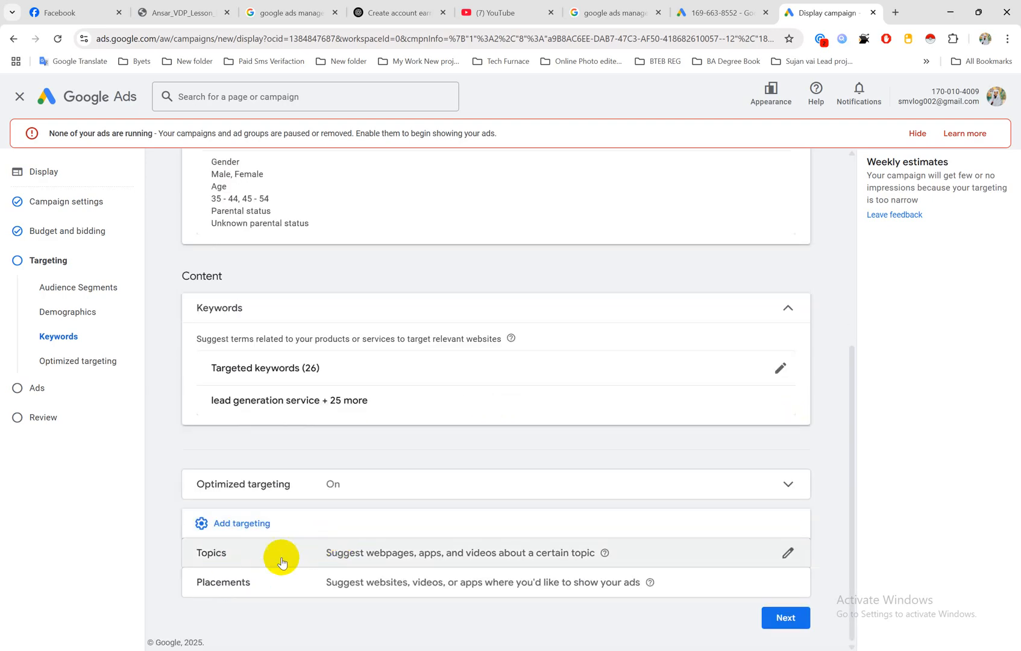
click(789, 554)
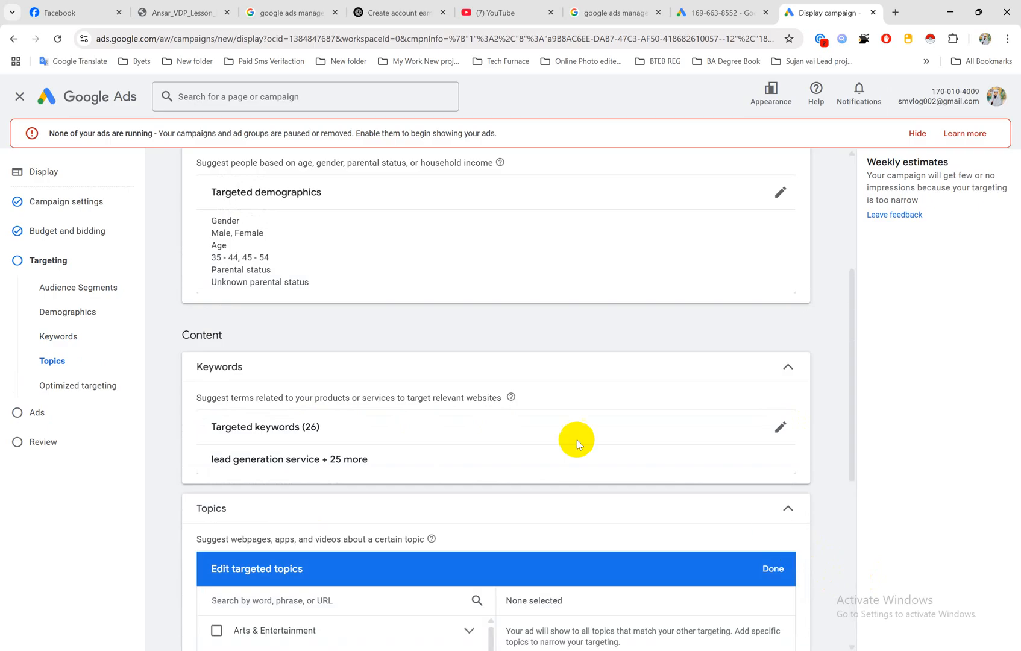
scroll(543, 431, down, 3)
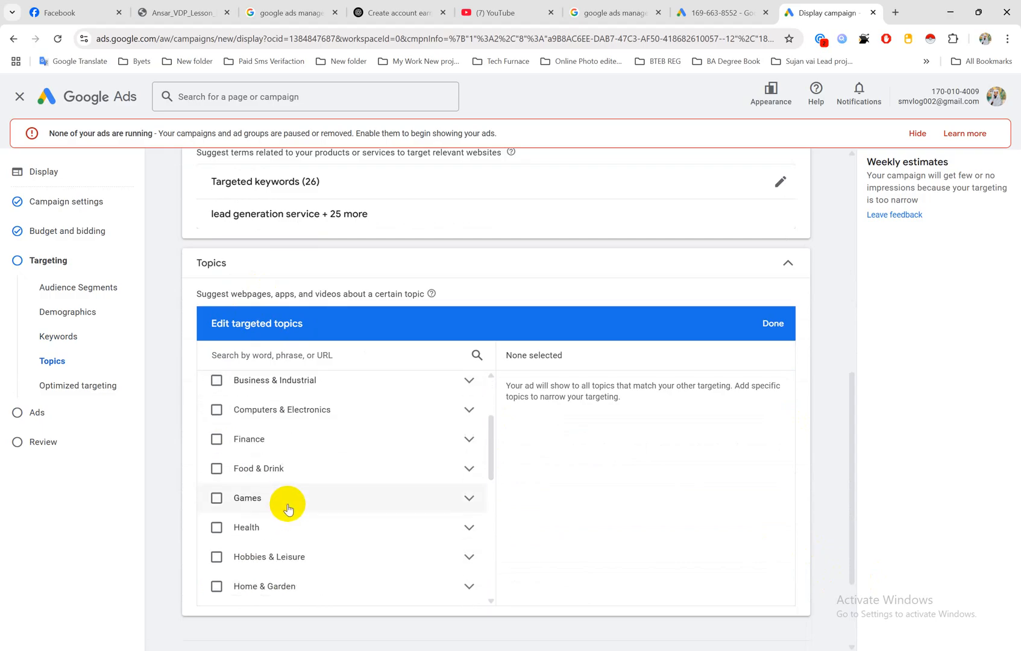
Step: Browse the available topic categories and search the topics for "marketing"
scroll(333, 493, down, 3)
scroll(334, 495, down, 3)
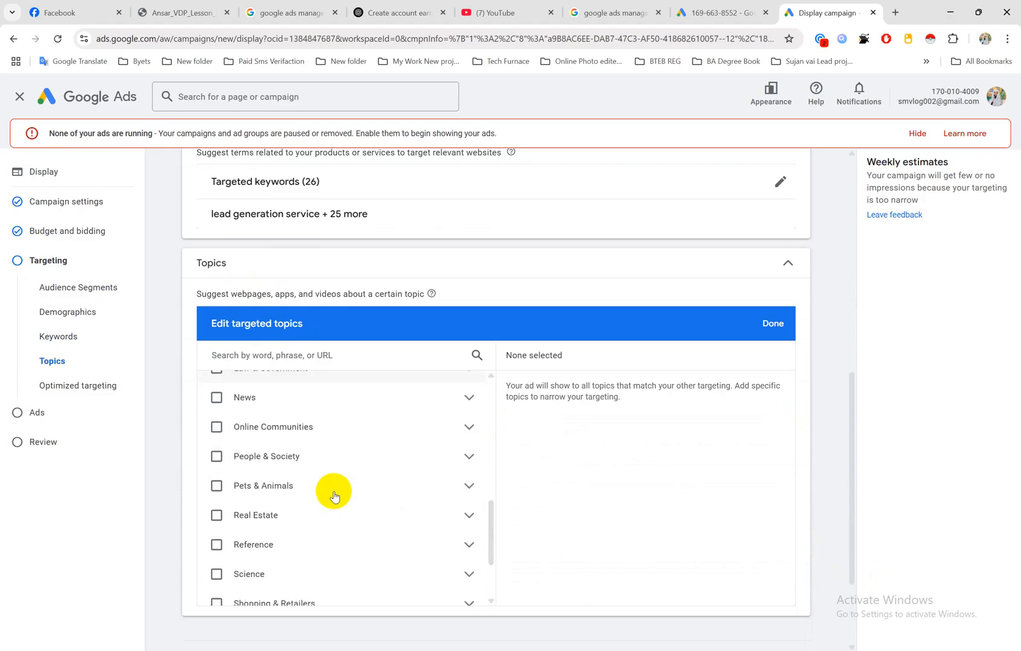
scroll(335, 495, down, 3)
scroll(335, 496, up, 9)
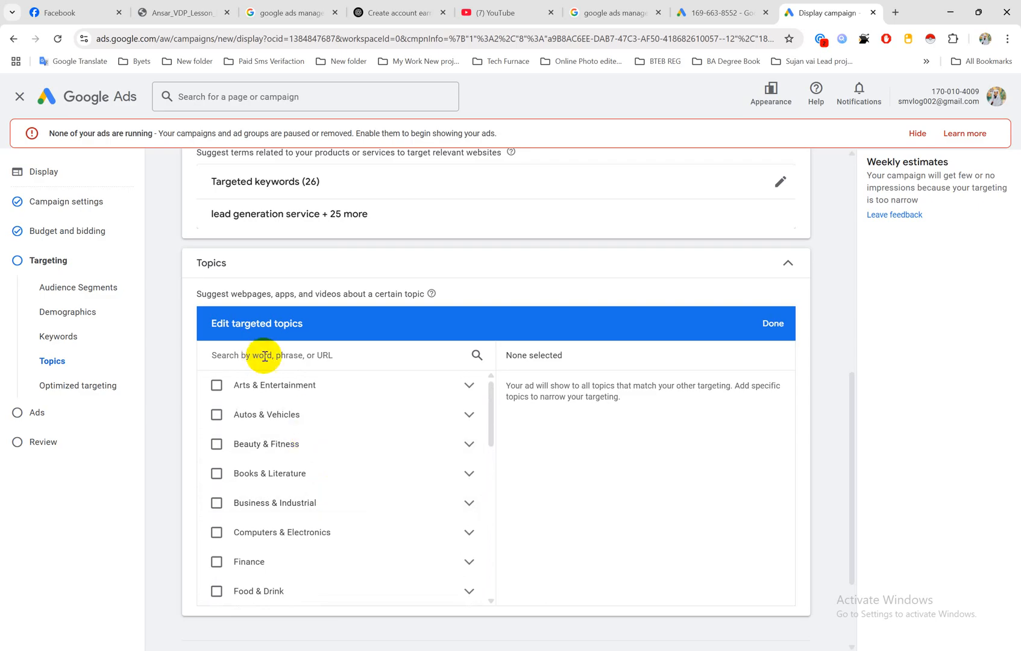
click(288, 356)
text(mar)
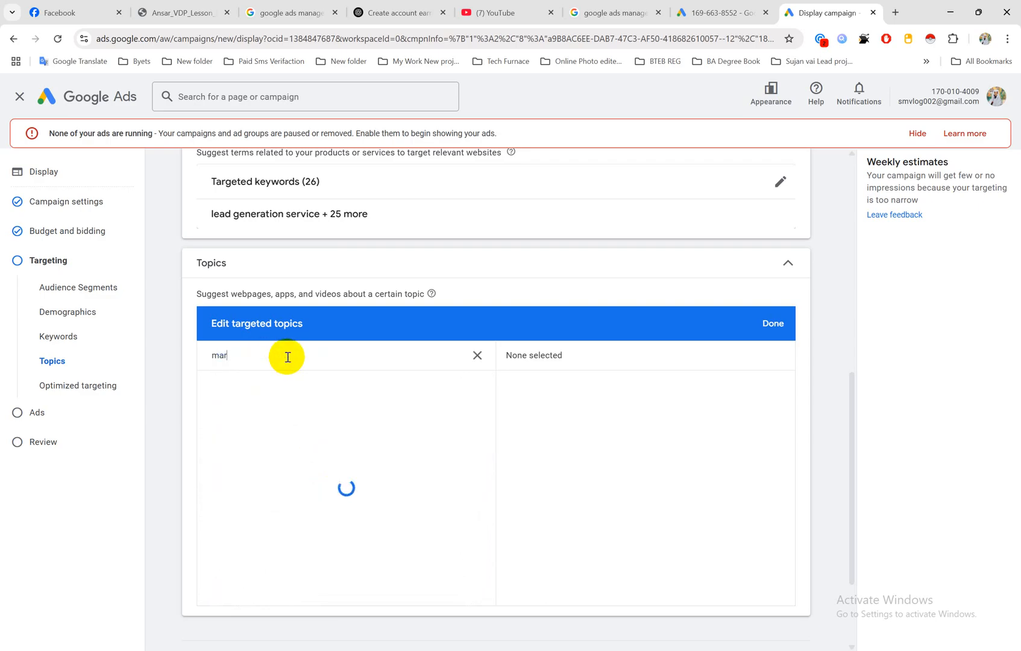
text(keting)
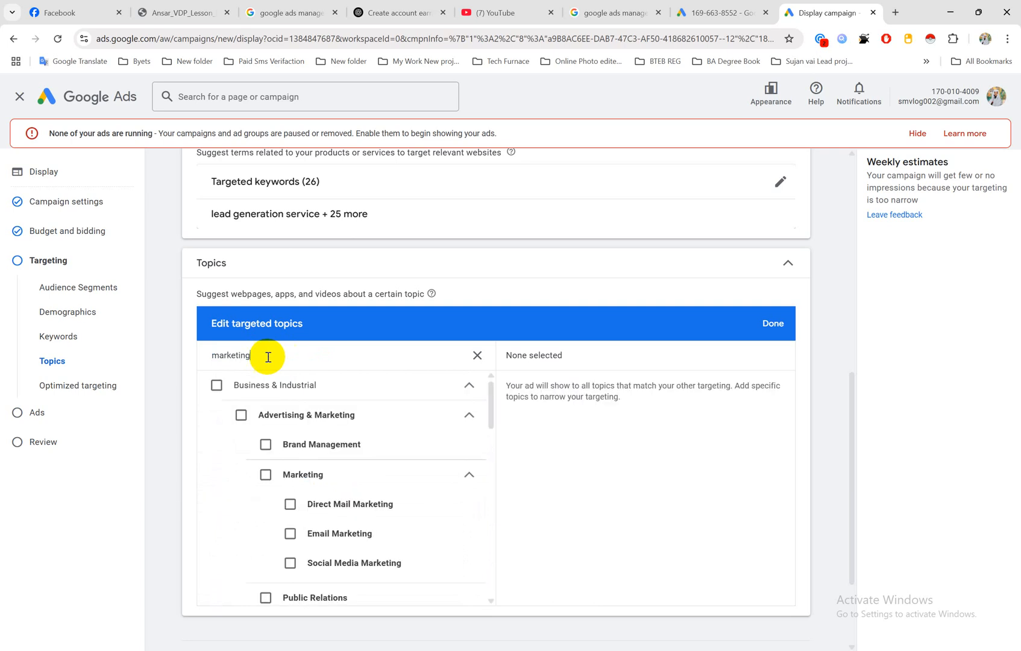
Step: Select the topics Advertising & Marketing, Brand Management and Marketing under Business & Industrial
click(239, 417)
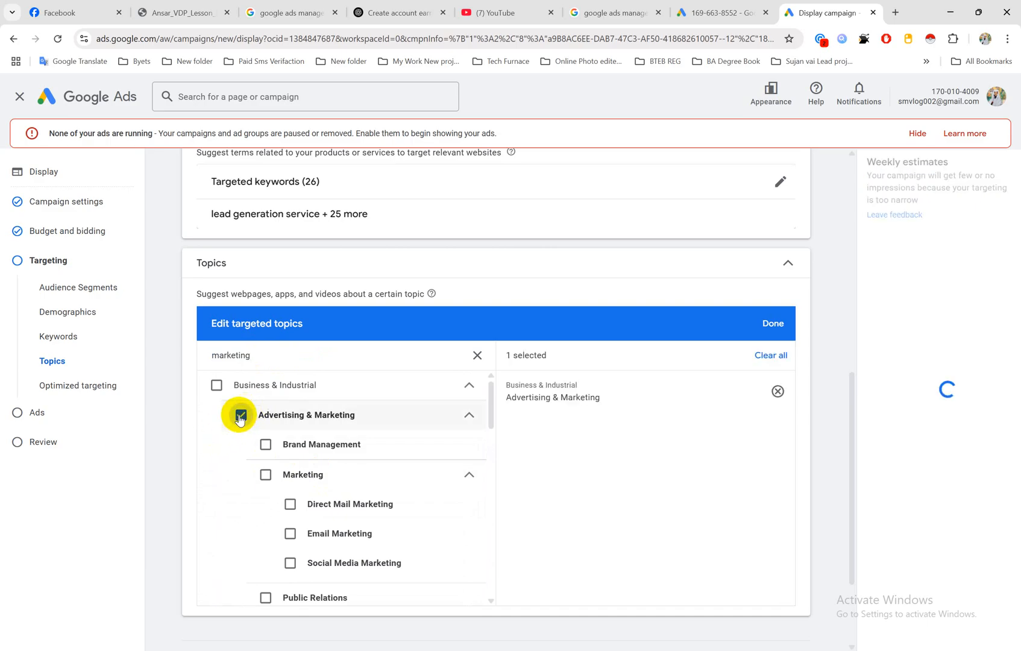
scroll(369, 485, down, 3)
scroll(371, 491, up, 2)
scroll(370, 491, up, 1)
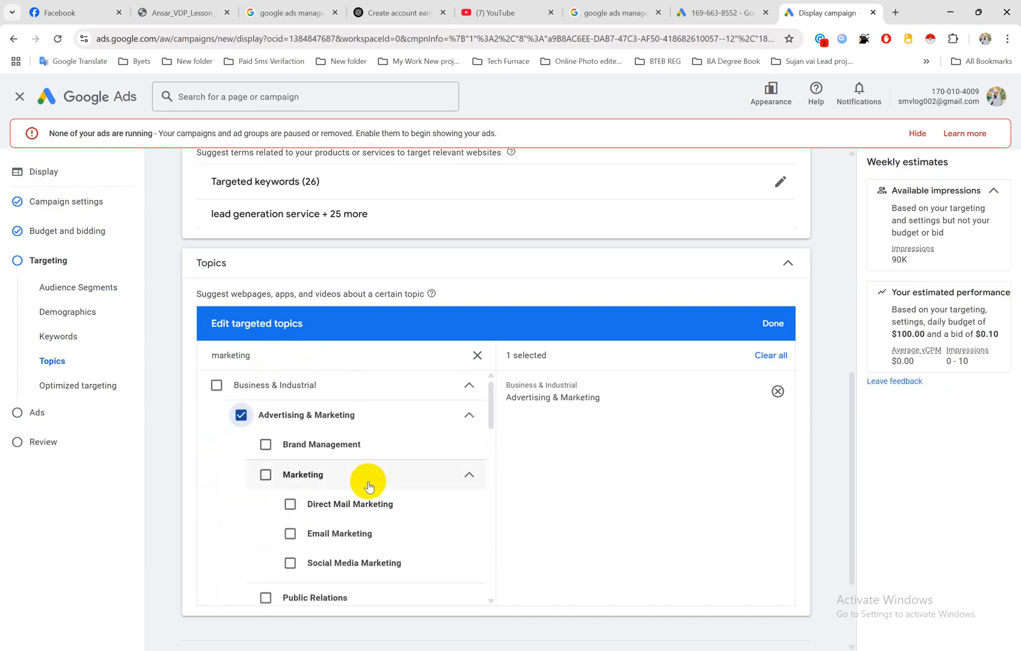
click(265, 445)
click(266, 474)
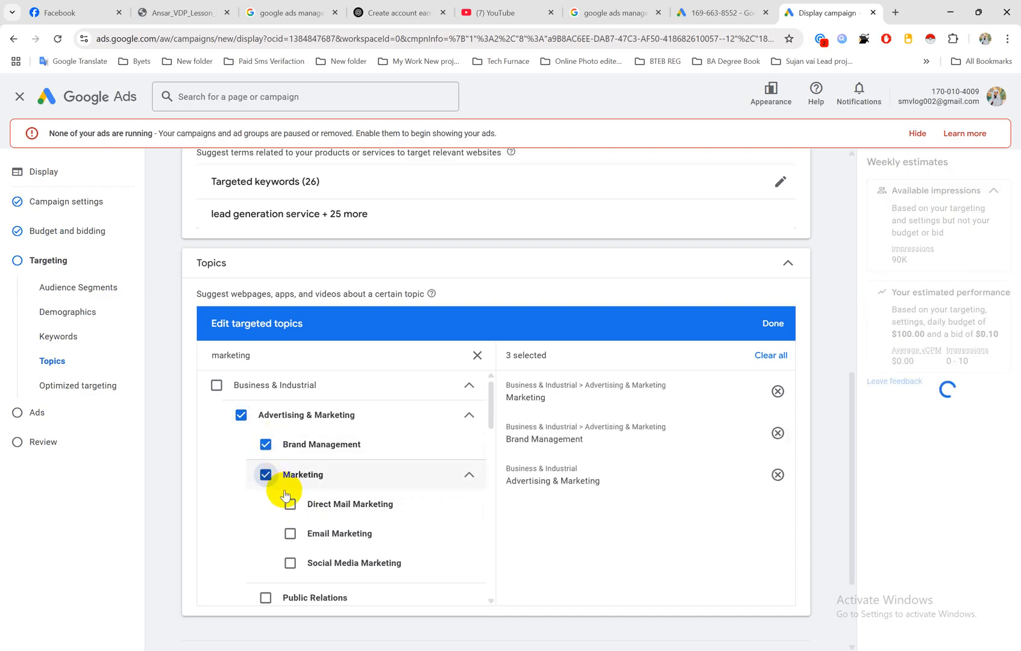
Step: Select the topics Direct Mail Marketing, Email Marketing, Social Media Marketing and Sales under Advertising & Marketing
click(290, 504)
click(290, 534)
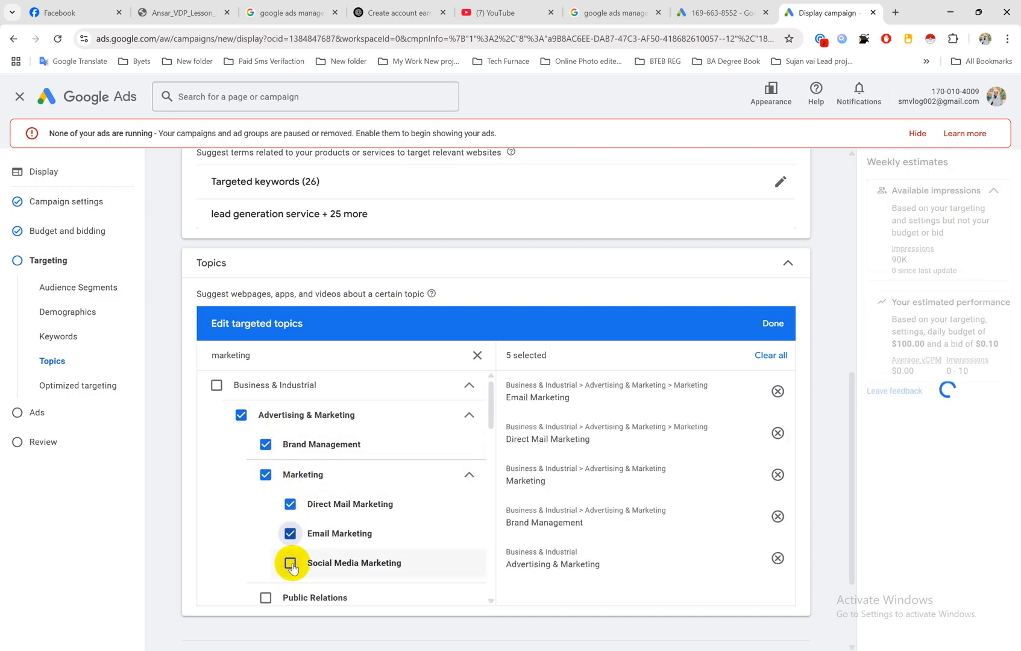
click(290, 563)
scroll(304, 578, down, 2)
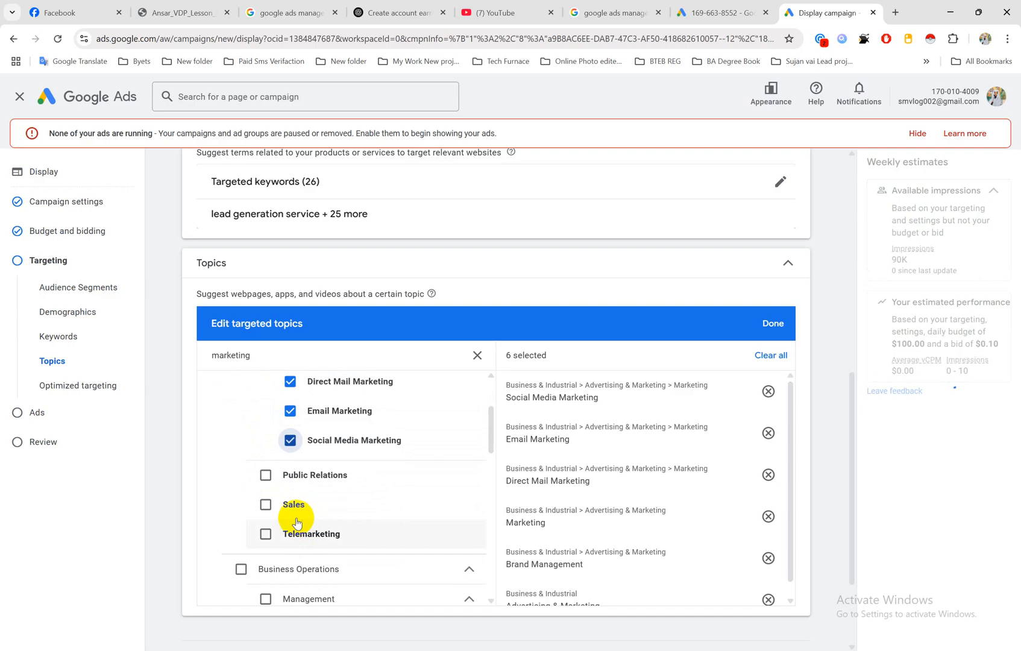
click(265, 504)
Step: Add E-Commerce Services under Business Services to the targeted topics and finish editing the topics
scroll(342, 506, down, 3)
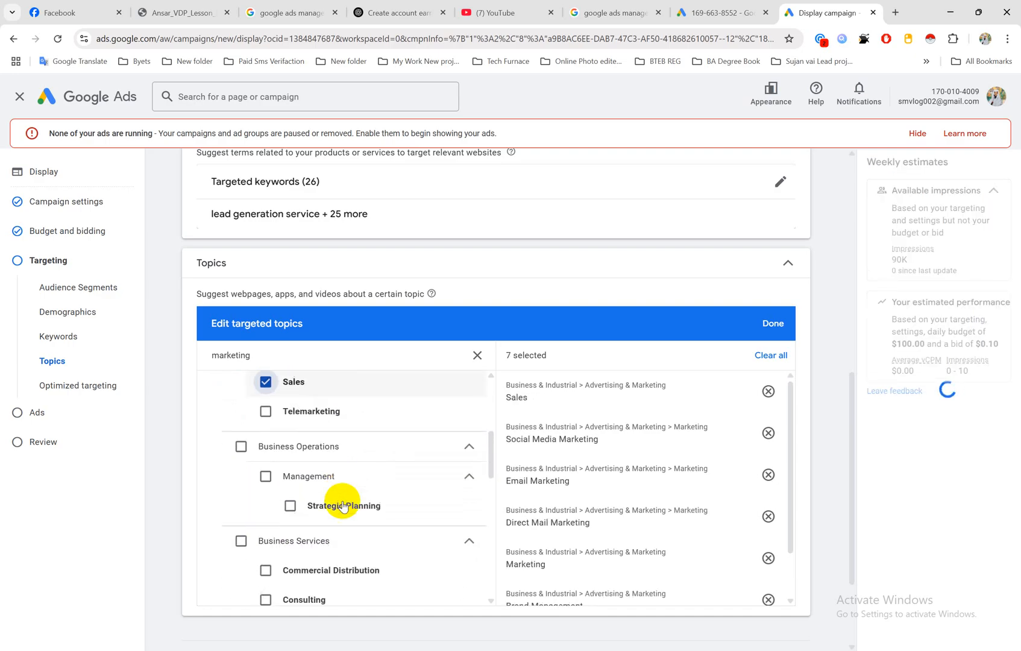
scroll(390, 502, down, 2)
scroll(390, 502, down, 1)
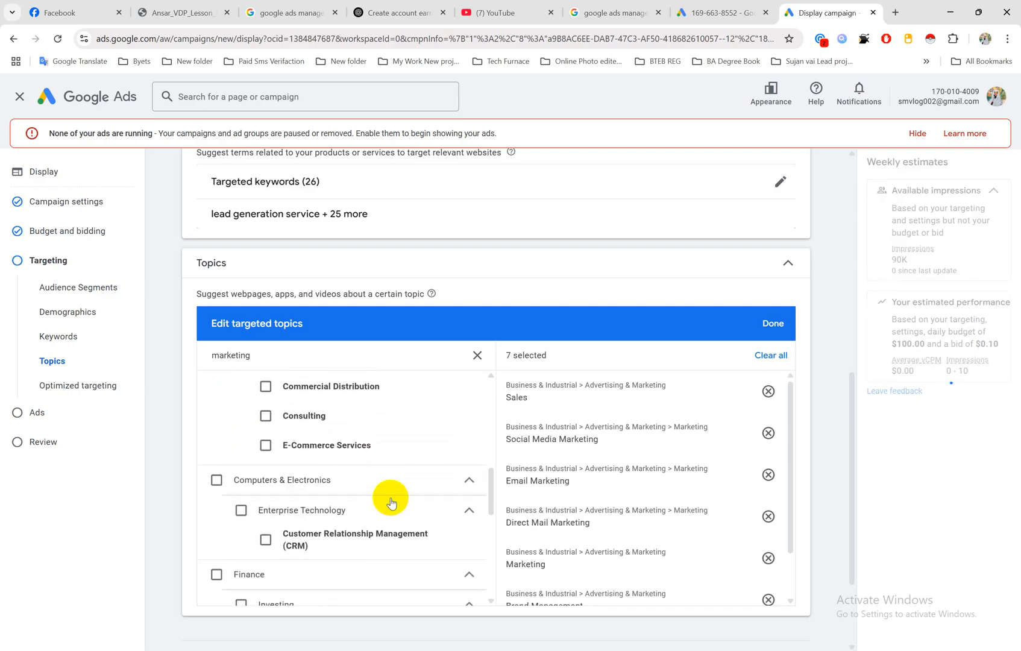
click(266, 446)
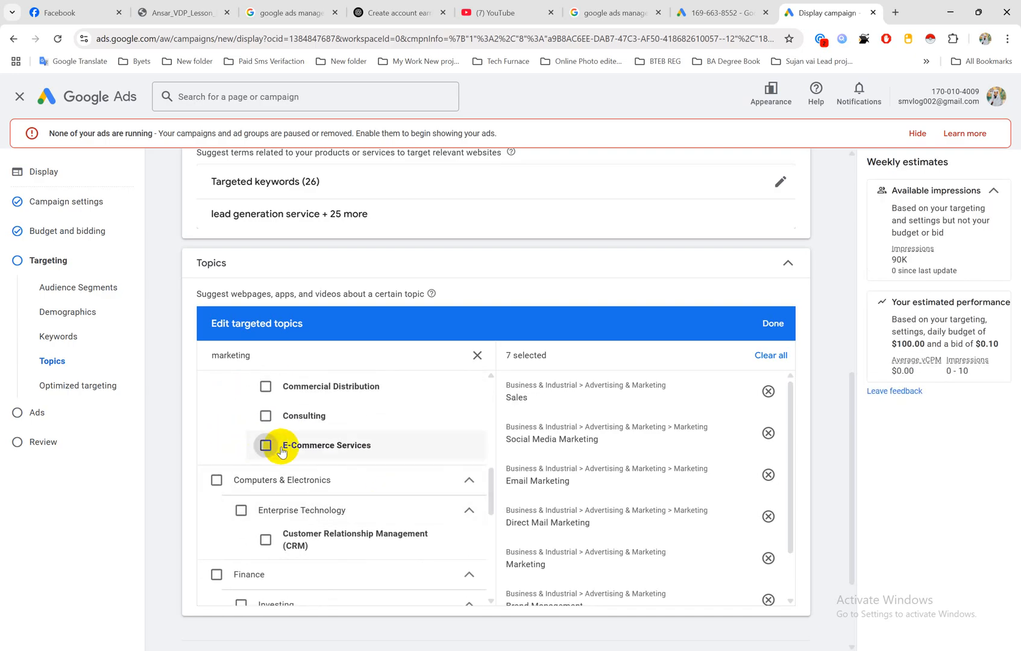
scroll(347, 472, down, 4)
scroll(350, 479, up, 10)
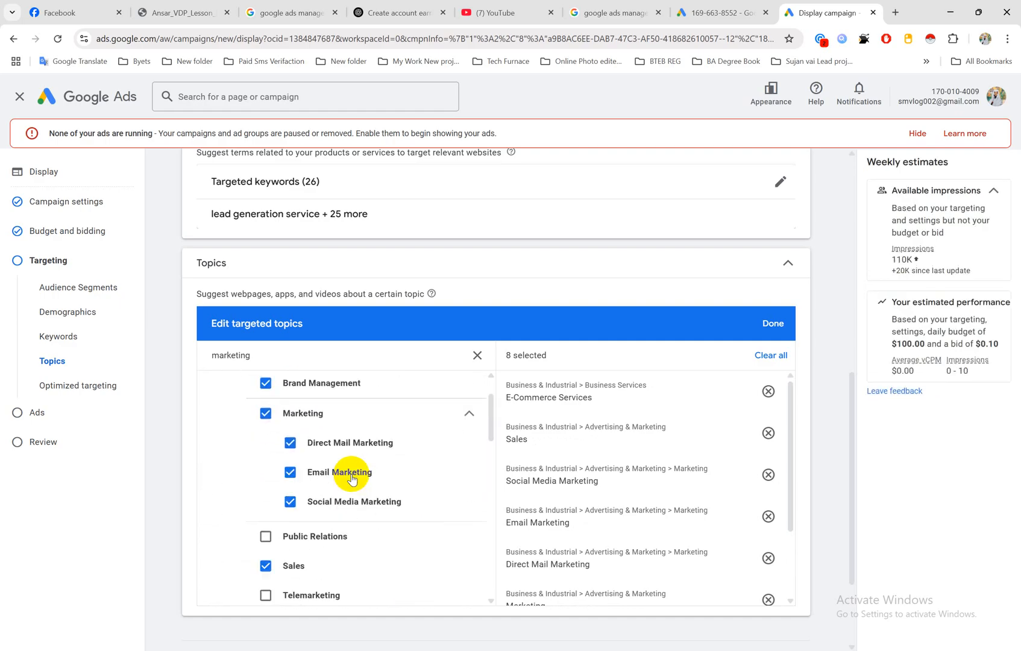
scroll(353, 476, down, 2)
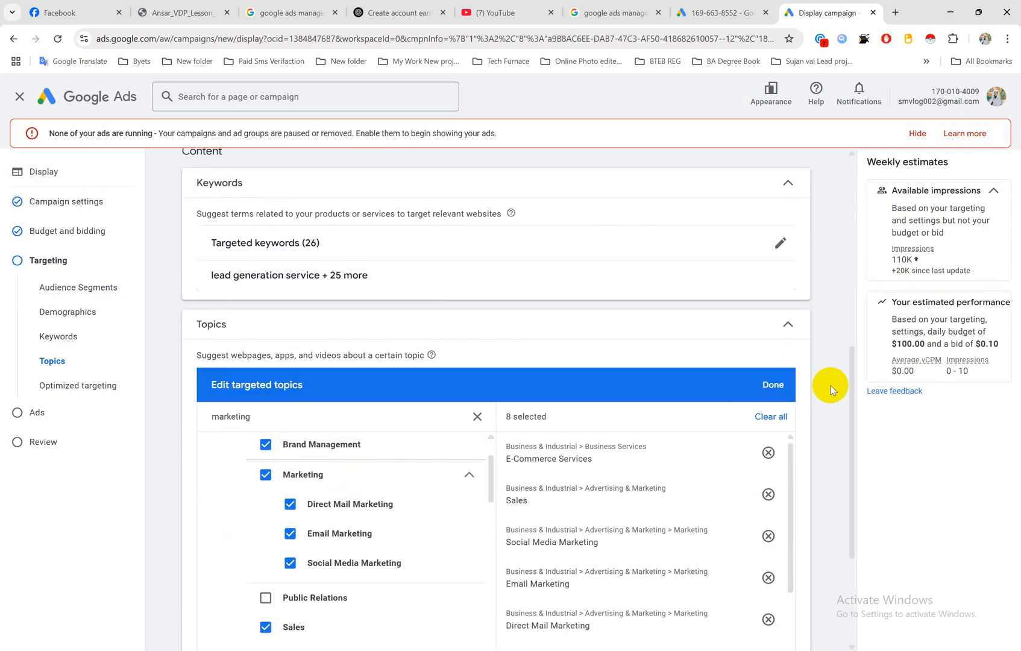
click(772, 385)
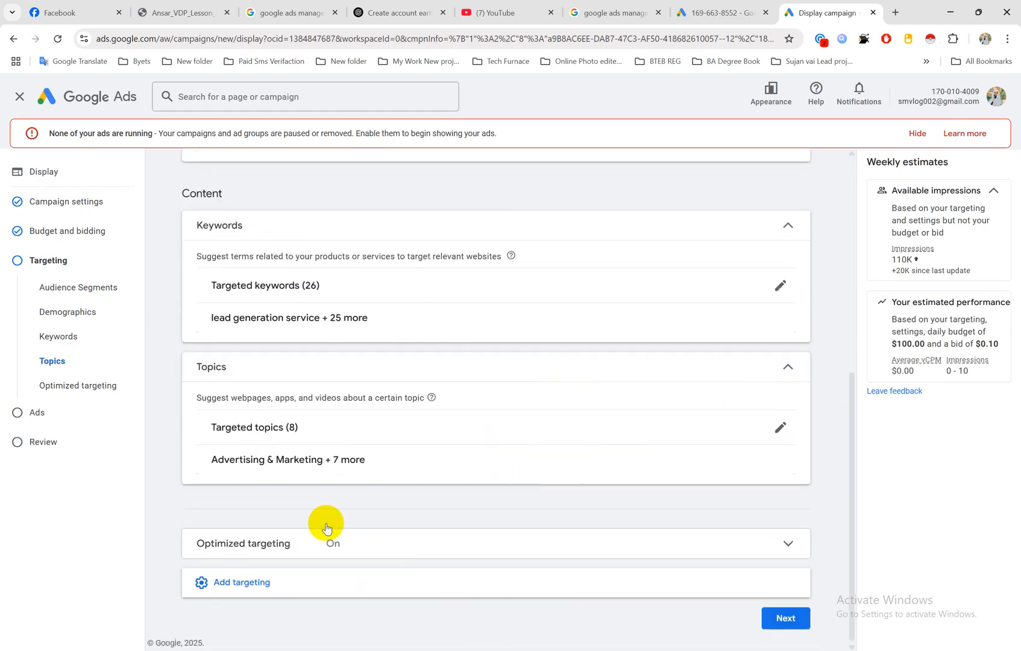
Step: Add Placements as a further targeting type and open the YouTube videos category for a placement search
click(229, 581)
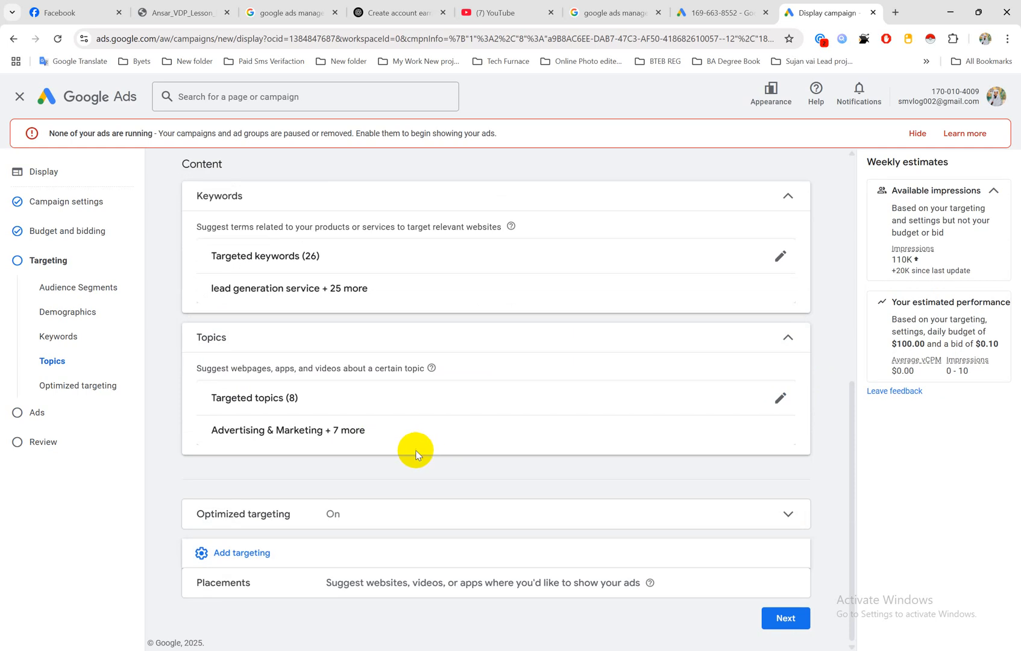
mouse_move(713, 578)
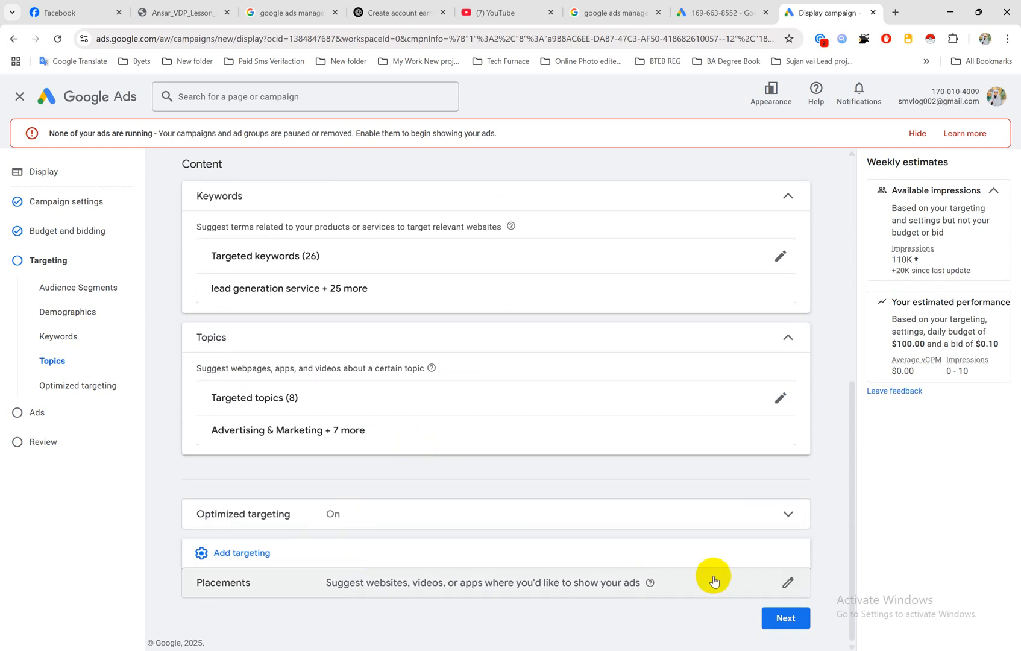
click(783, 583)
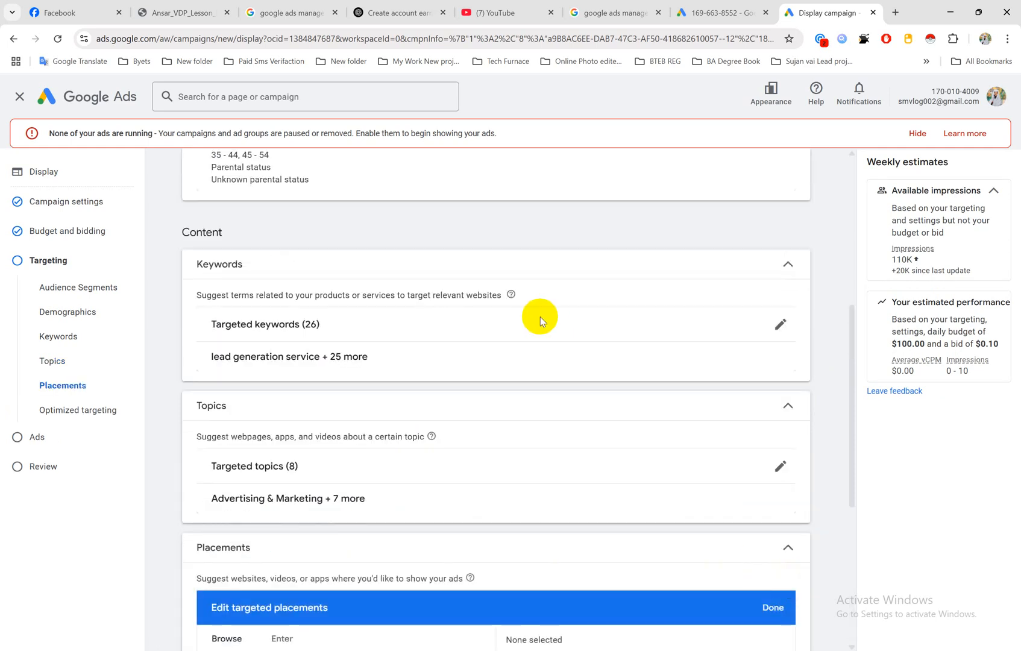
scroll(389, 346, down, 5)
scroll(389, 345, up, 6)
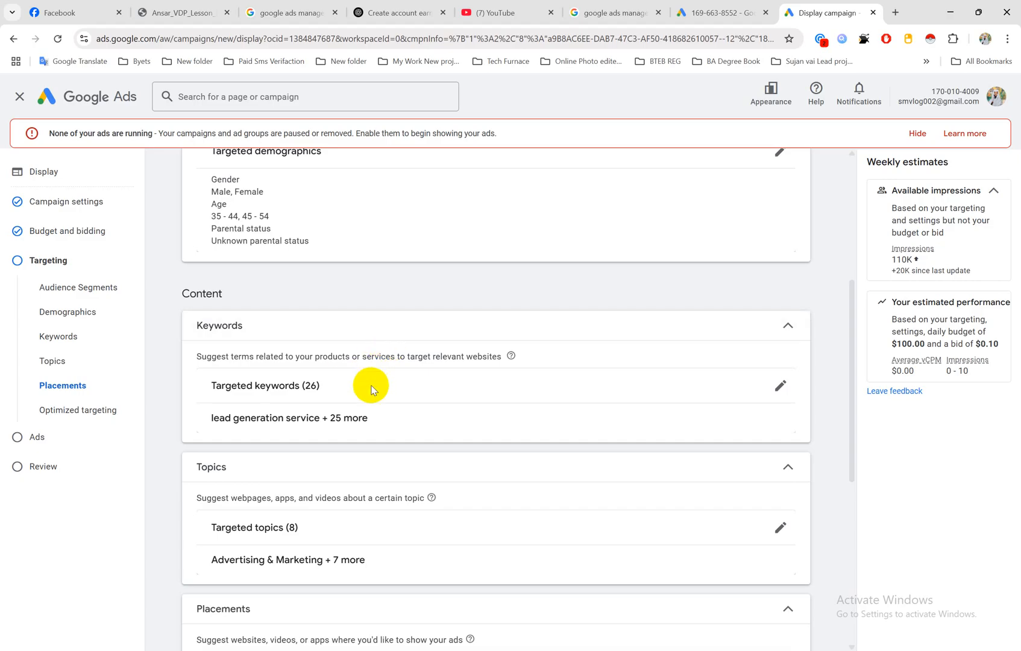
scroll(386, 395, down, 5)
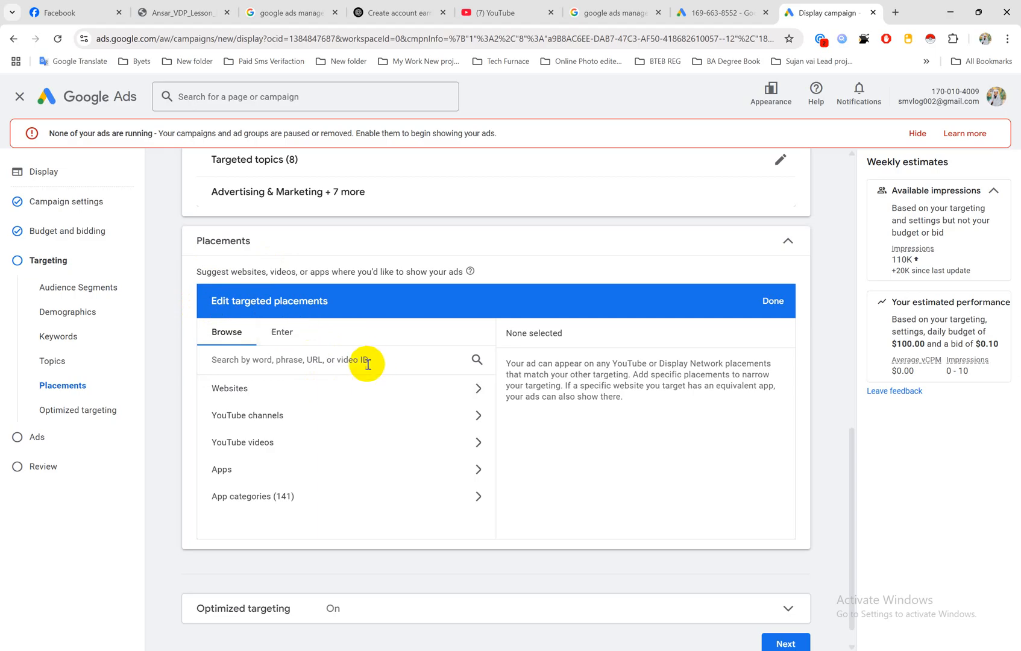
click(282, 445)
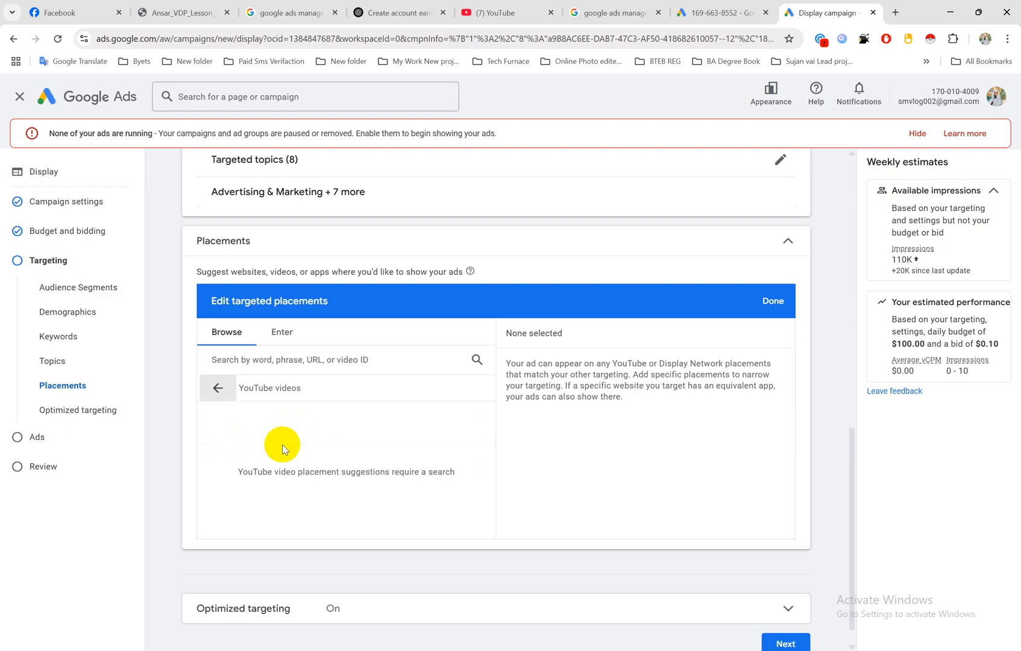
click(295, 359)
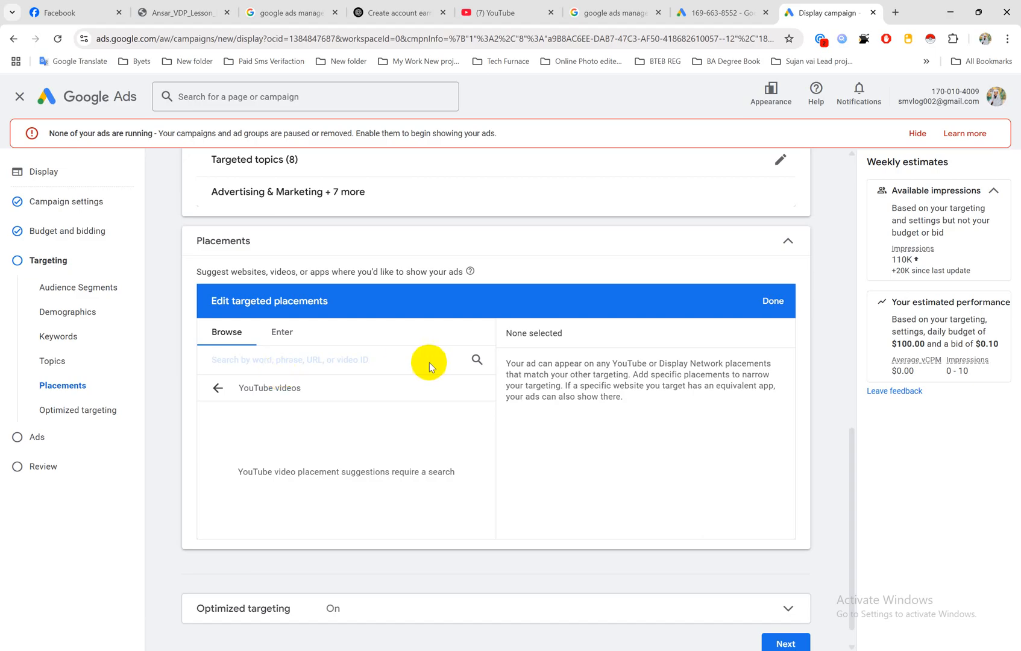
Step: Switch to YouTube and search for "digital marketing" videos
click(487, 12)
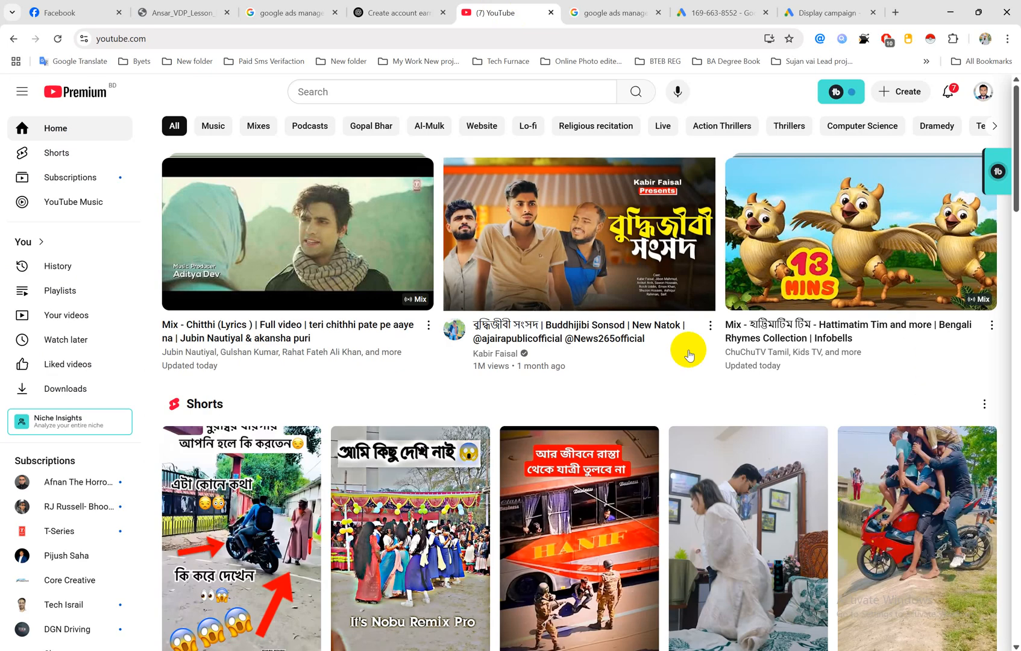
scroll(726, 368, down, 7)
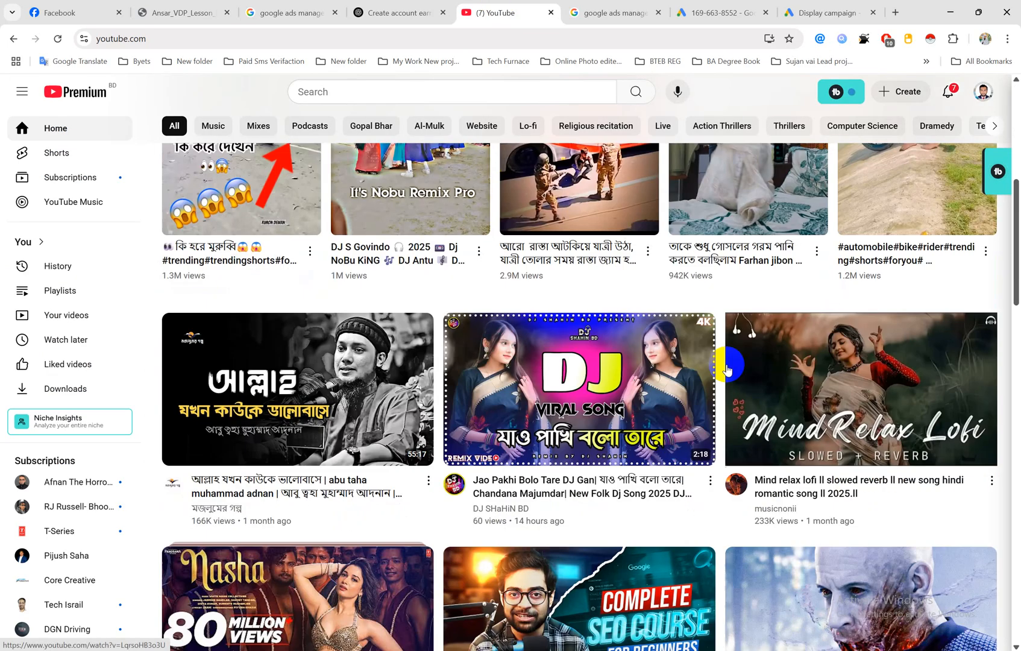
scroll(726, 369, up, 8)
click(582, 95)
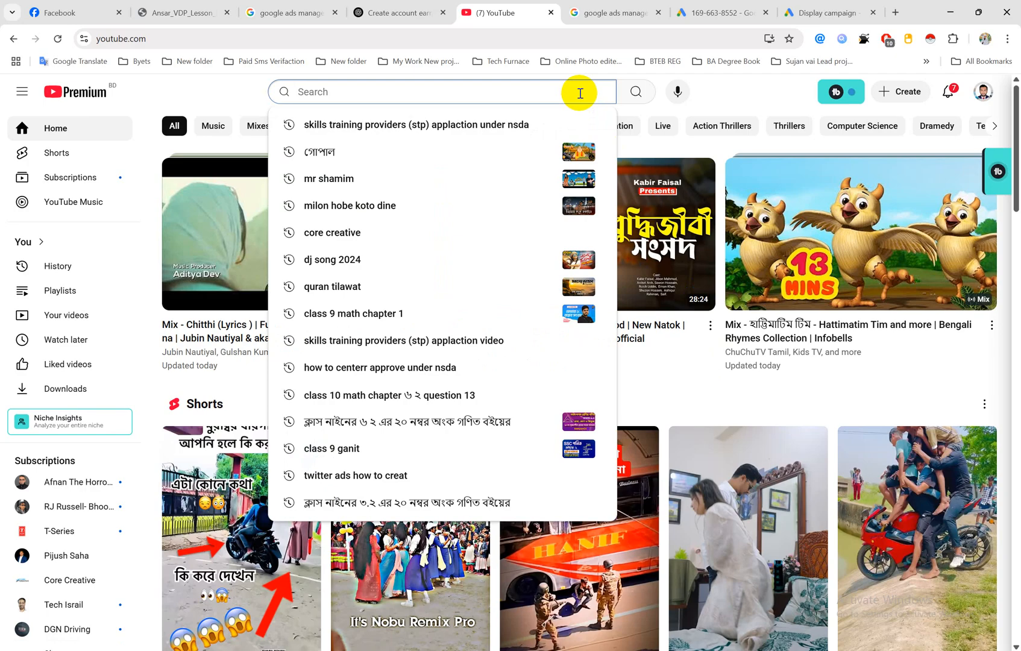
text(digital )
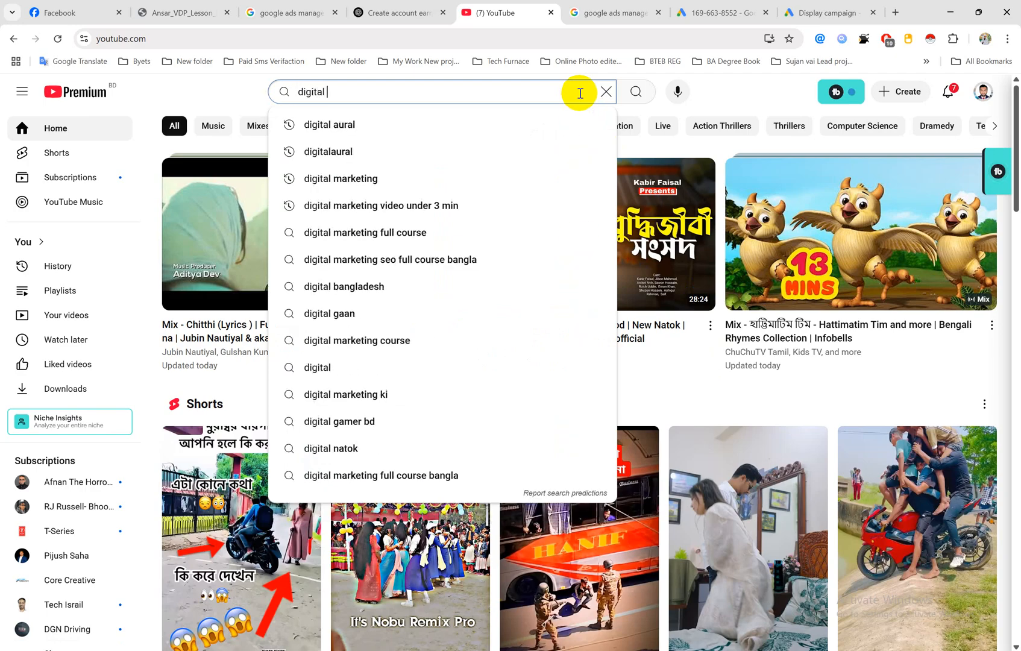
text(marketing)
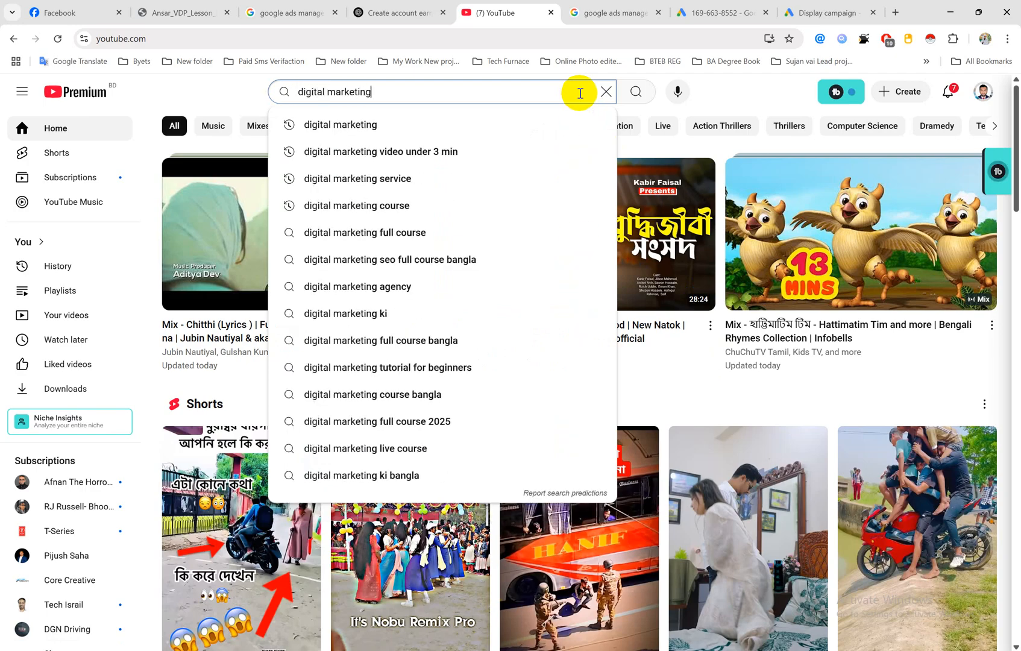
key(Return)
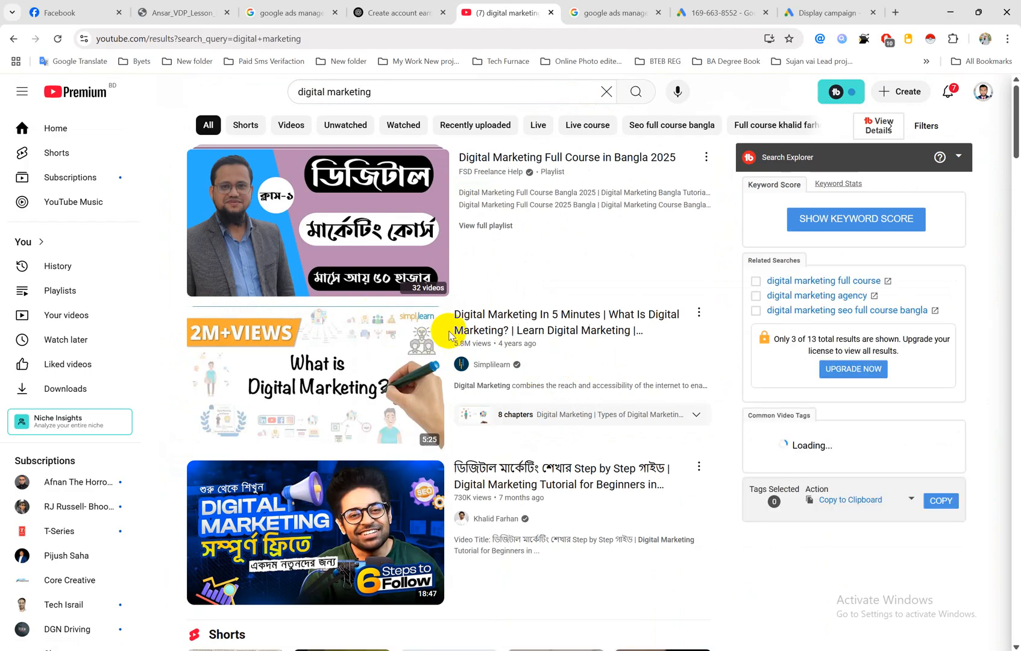
Step: Copy the link of Simplilearn's "Digital Marketing In 5 Minutes" video and select that video as a targeted placement in Google Ads
mouse_move(427, 340)
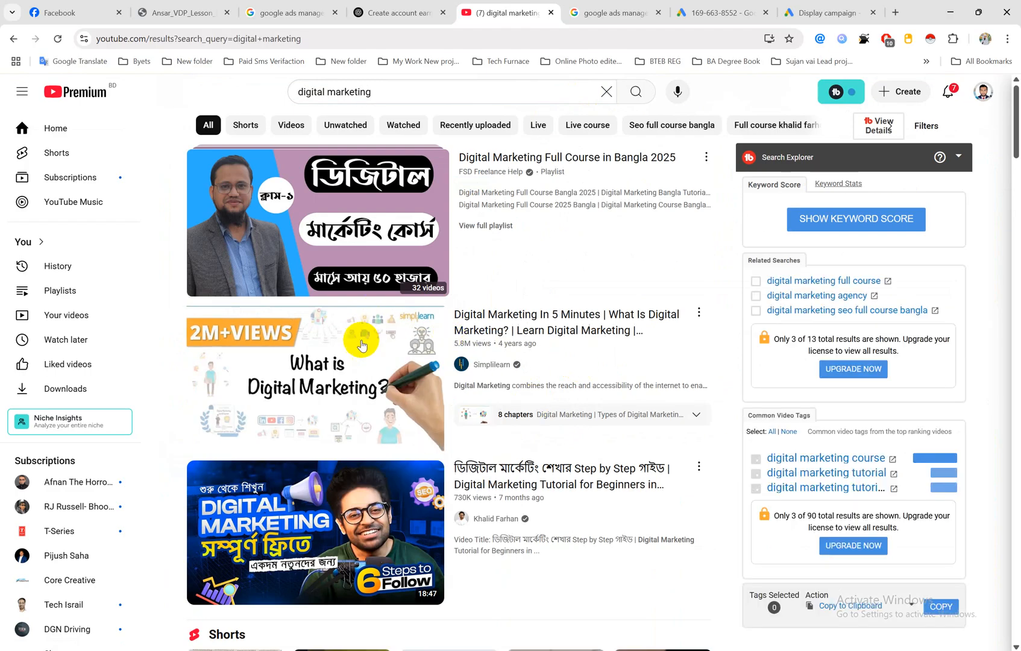
right_click(505, 318)
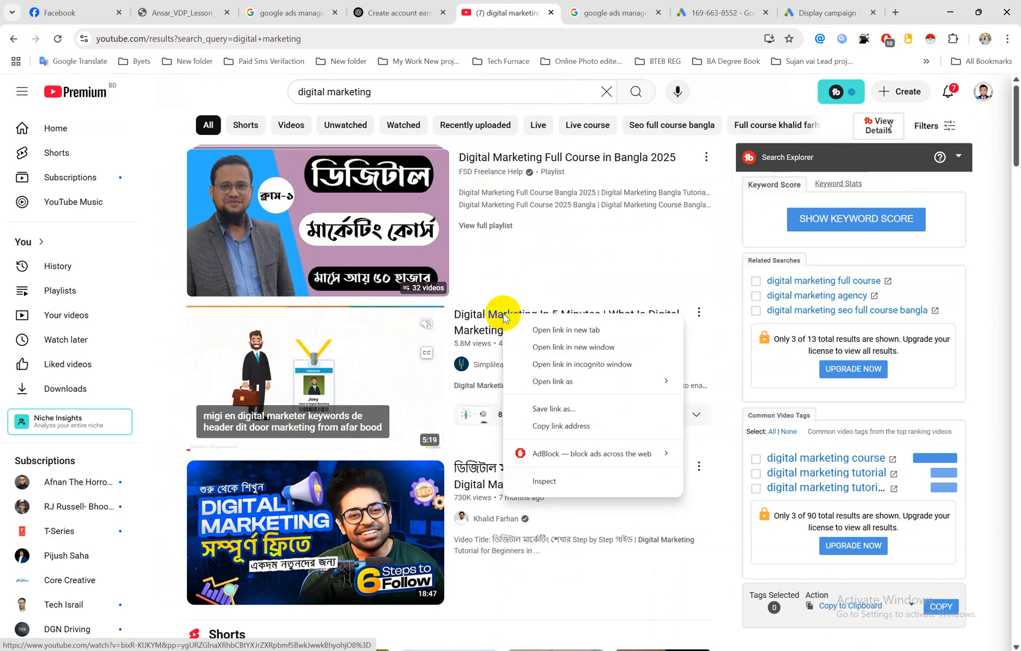
click(554, 428)
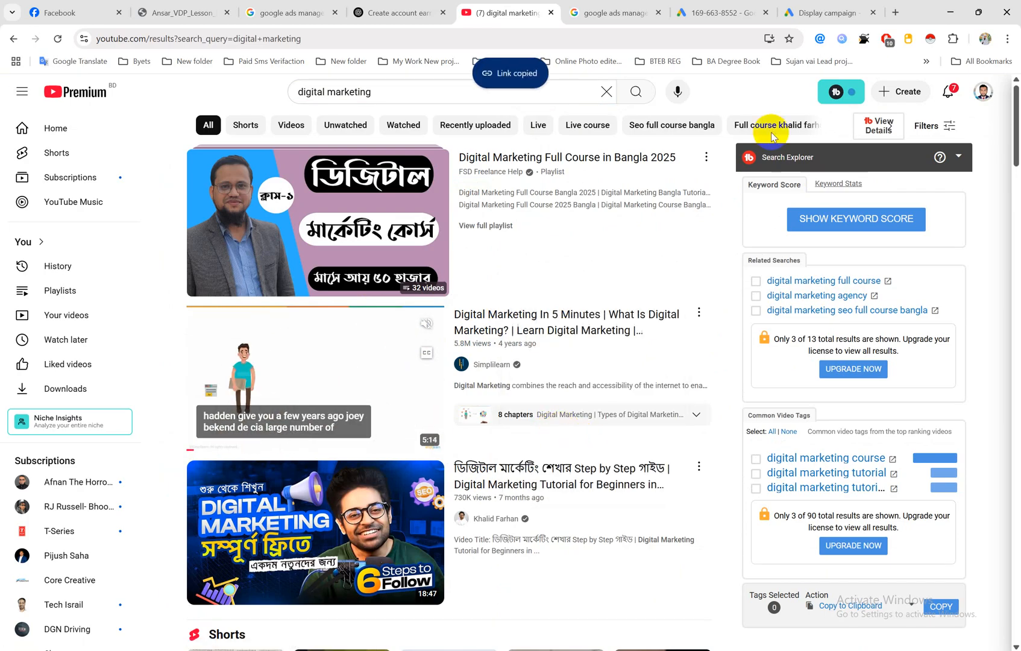
click(820, 12)
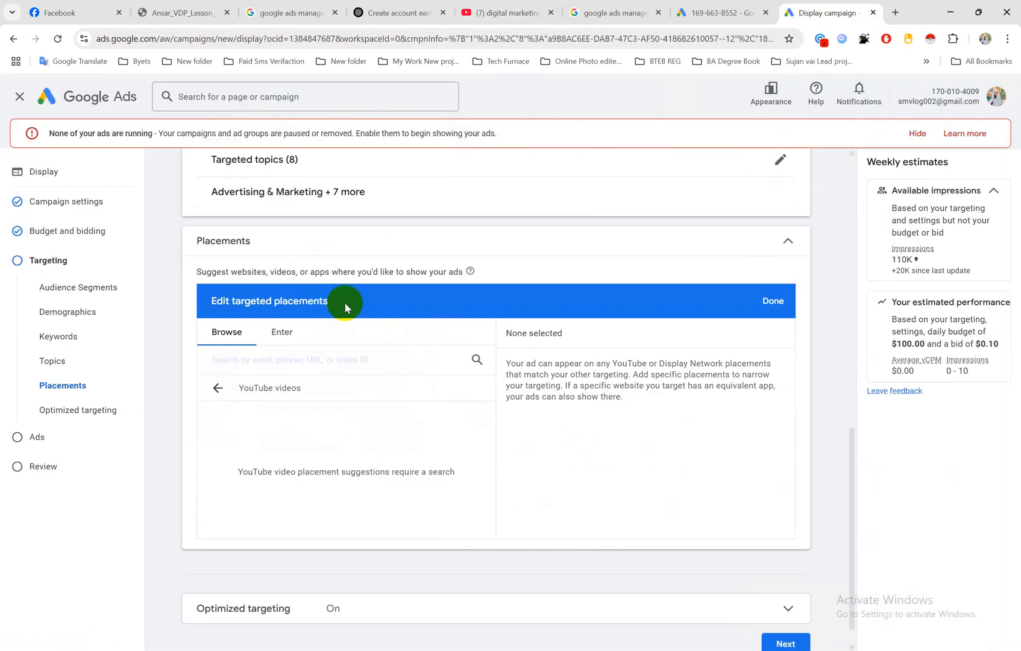
click(326, 360)
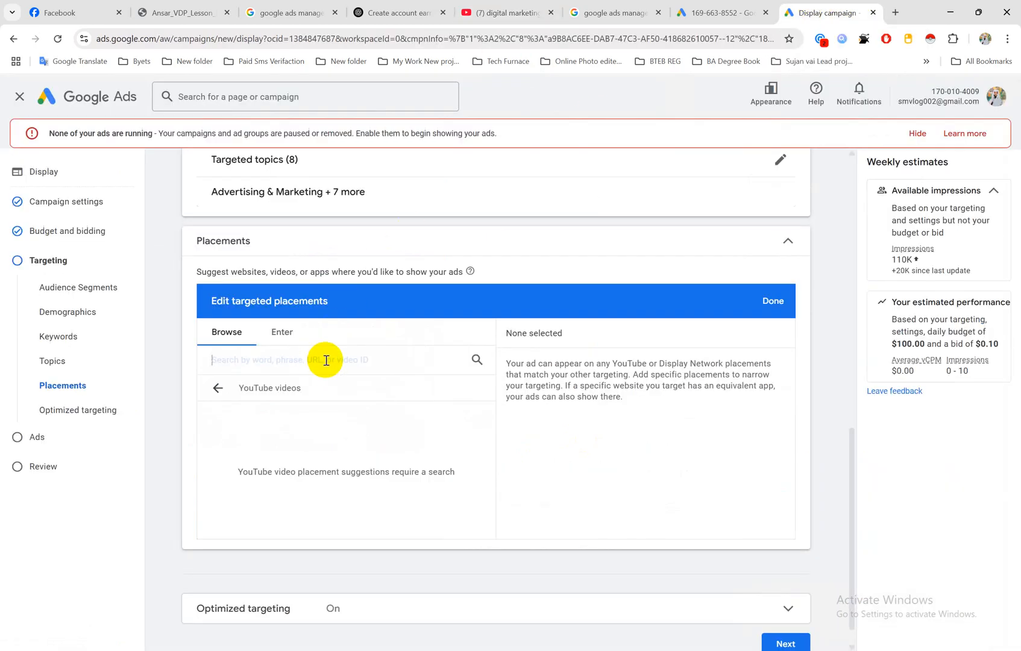
key(ctrl+v)
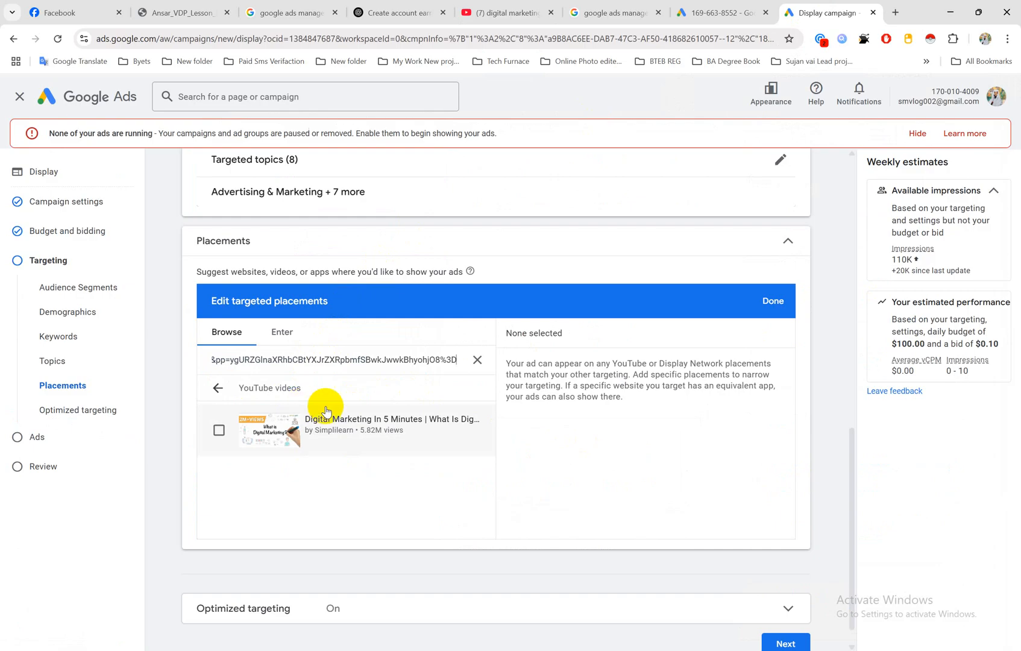
click(220, 432)
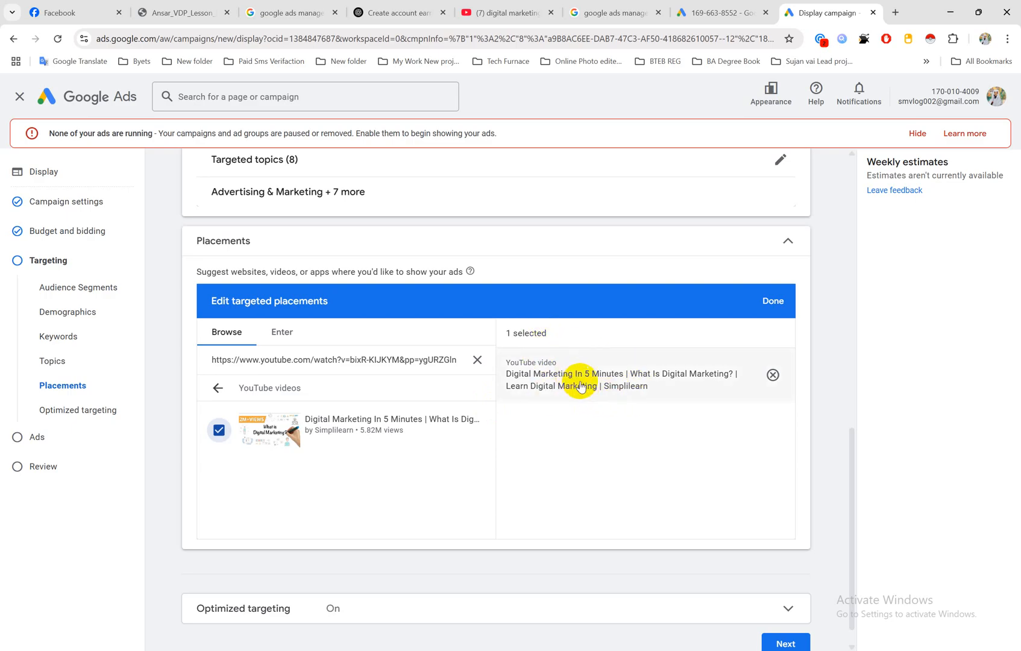
Step: Copy the YouTube link of the Step by Step "Digital Marketing Tutorial for Beginners" video and select it as another targeted placement in Google Ads
click(524, 6)
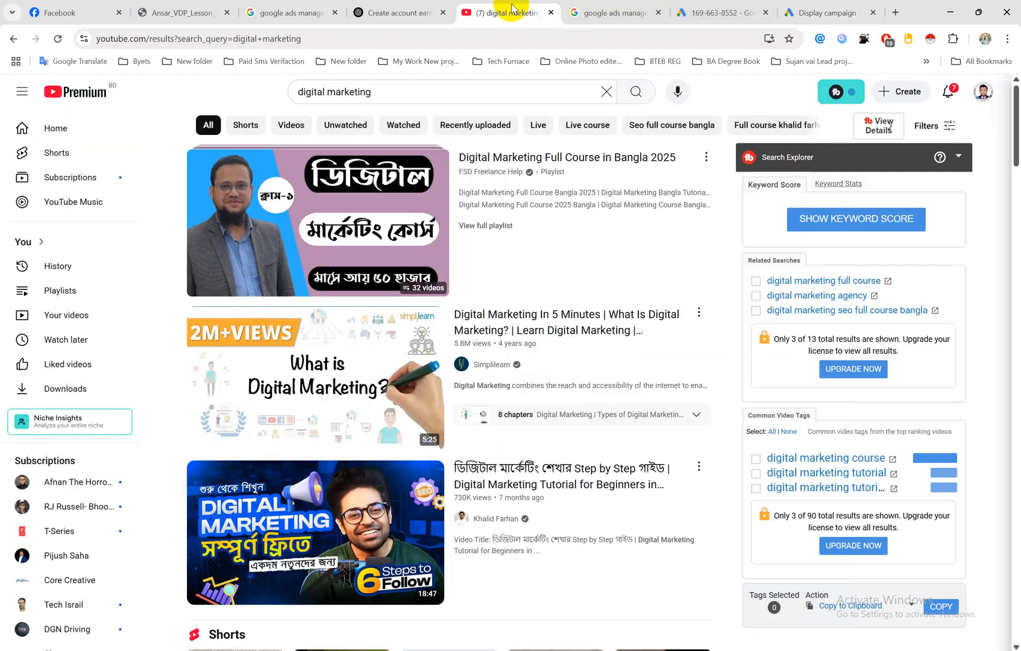
right_click(490, 472)
click(566, 582)
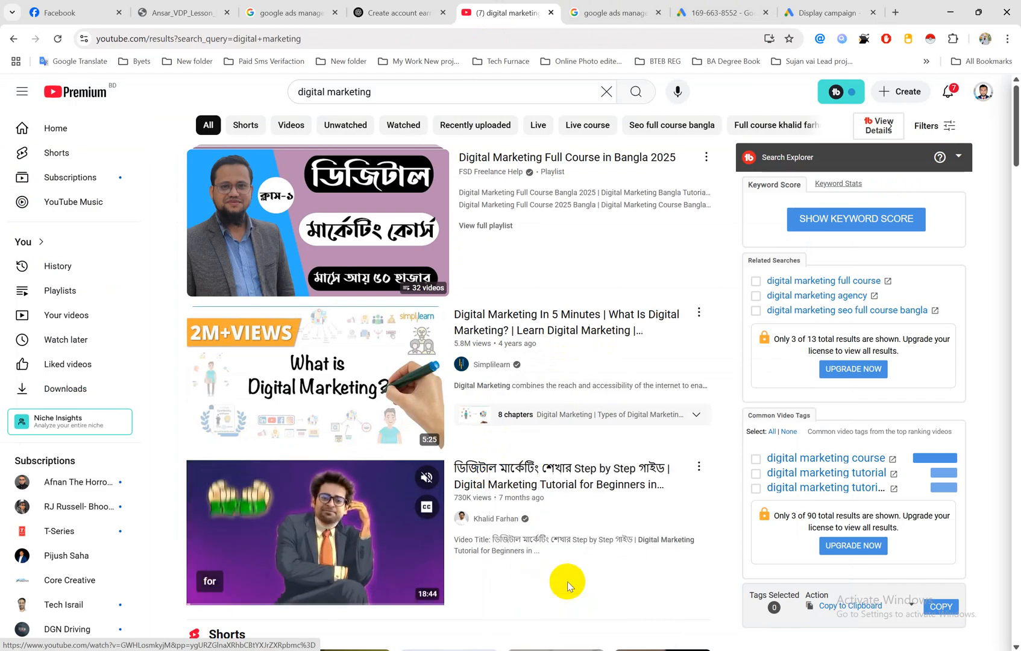
click(811, 13)
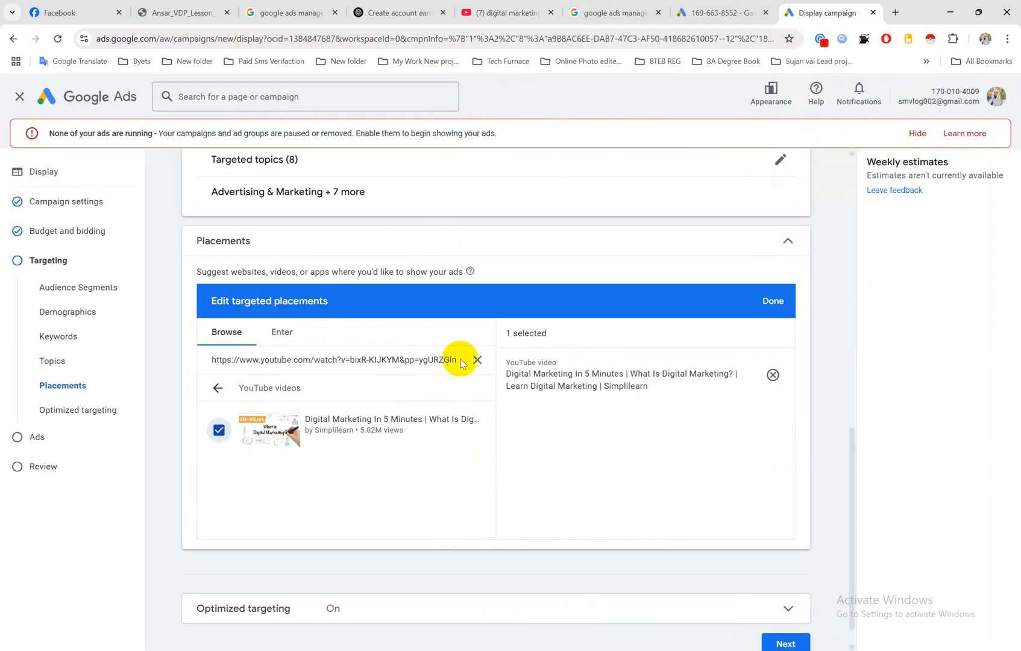
click(476, 360)
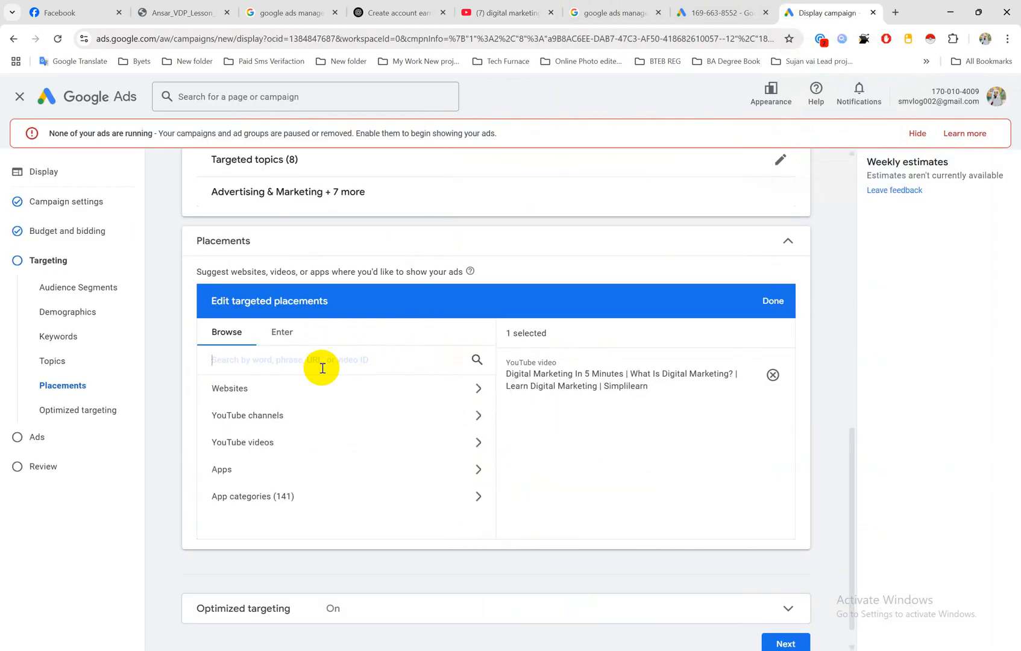
click(244, 443)
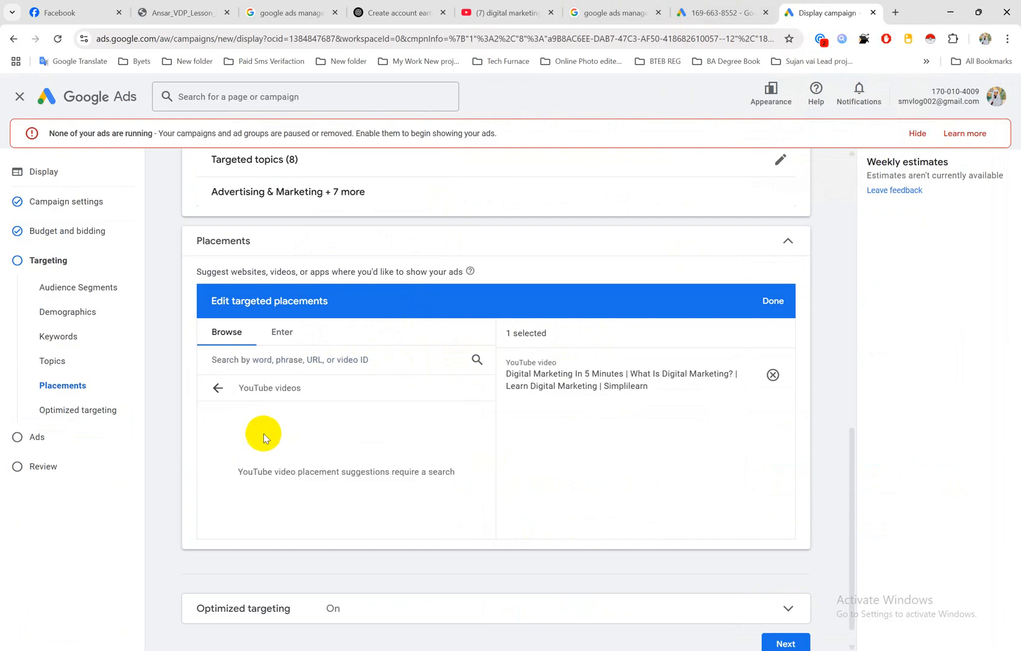
click(297, 367)
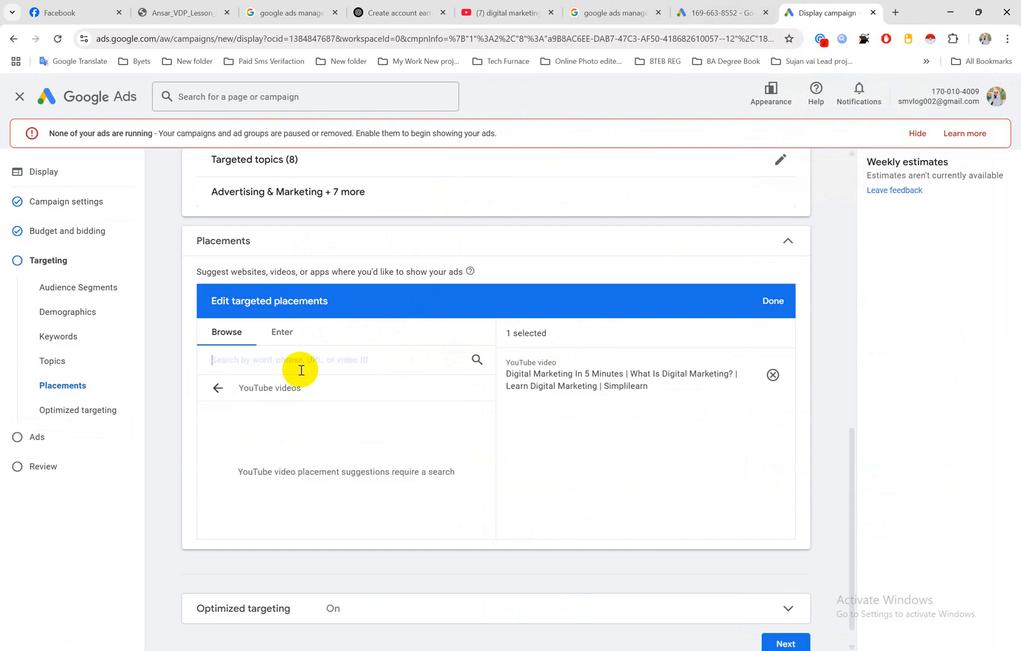
key(ctrl+v)
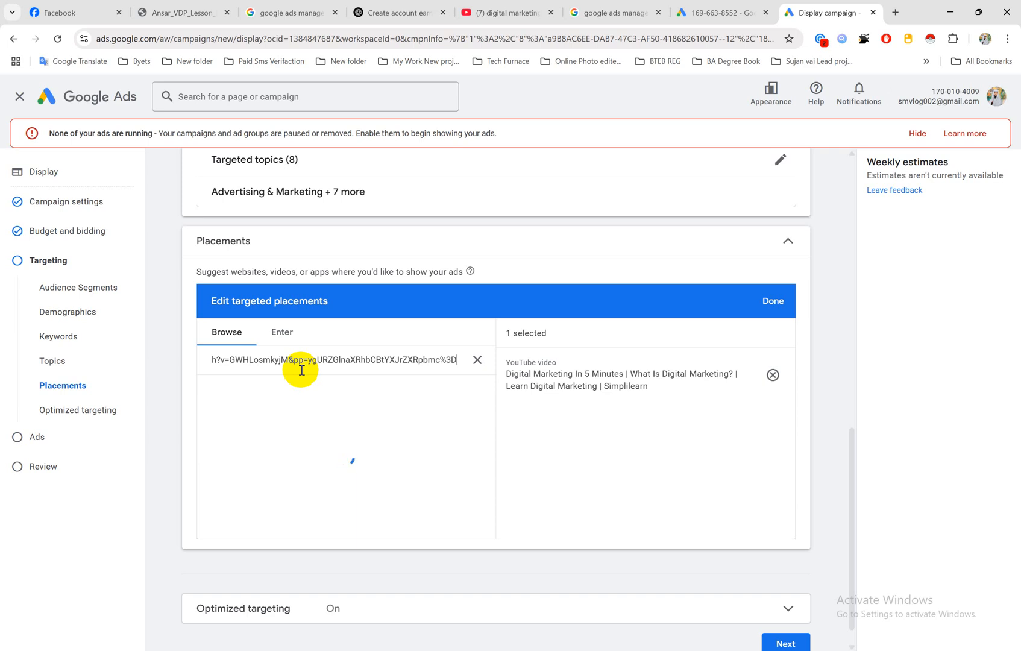
click(225, 430)
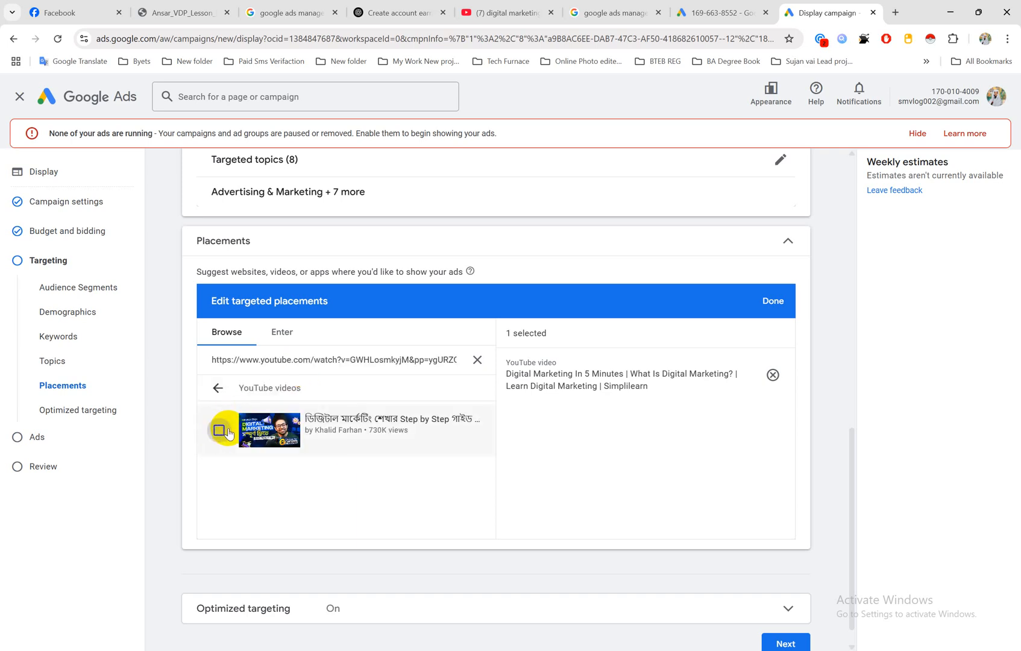
Step: Copy the YouTube link of the "Digital Marketing Tutorial for Beginners in Bangla 2025" video and return to the Display campaign in Google Ads
click(511, 12)
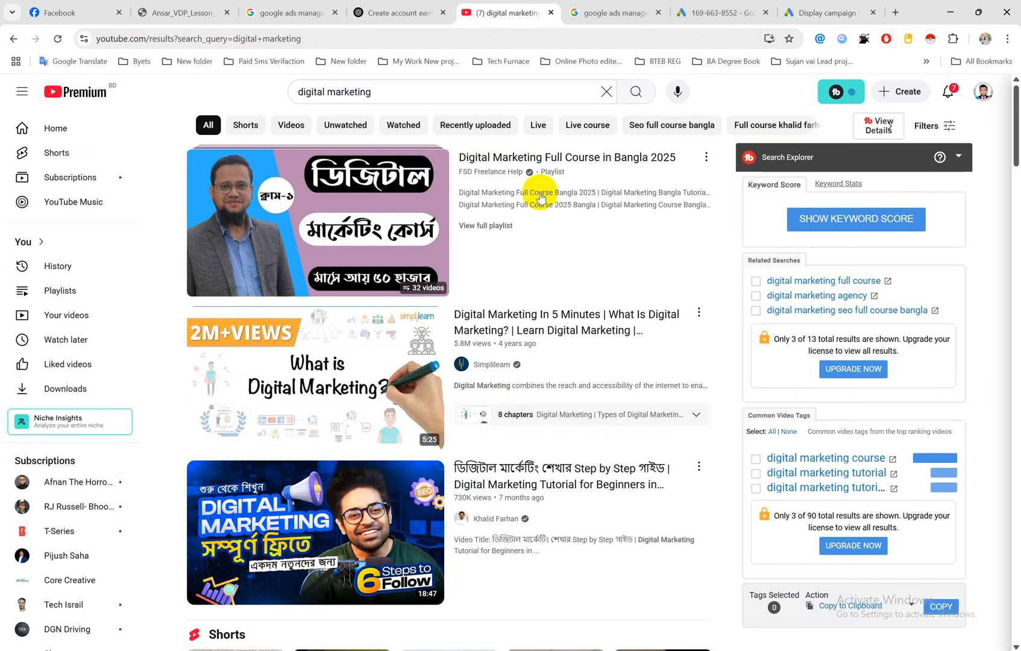
scroll(527, 343, down, 12)
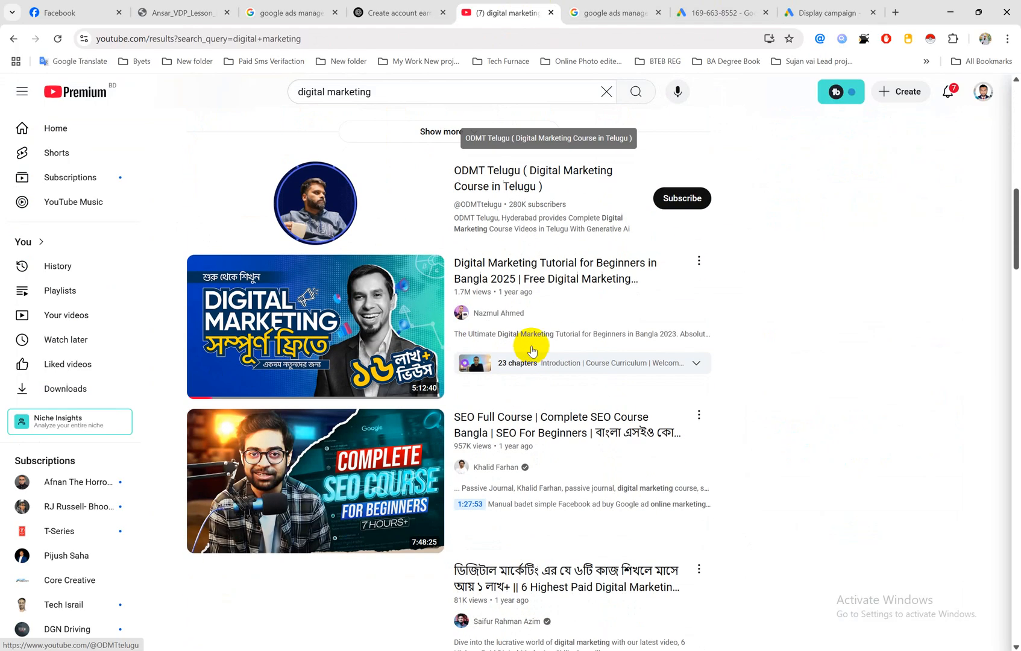
right_click(529, 263)
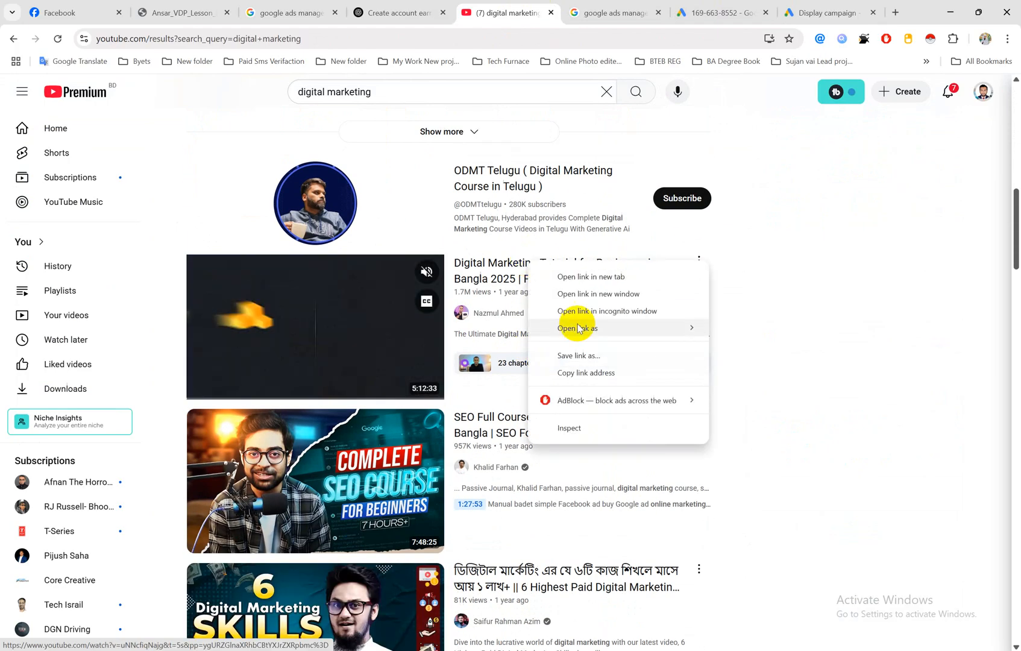
click(584, 372)
click(844, 11)
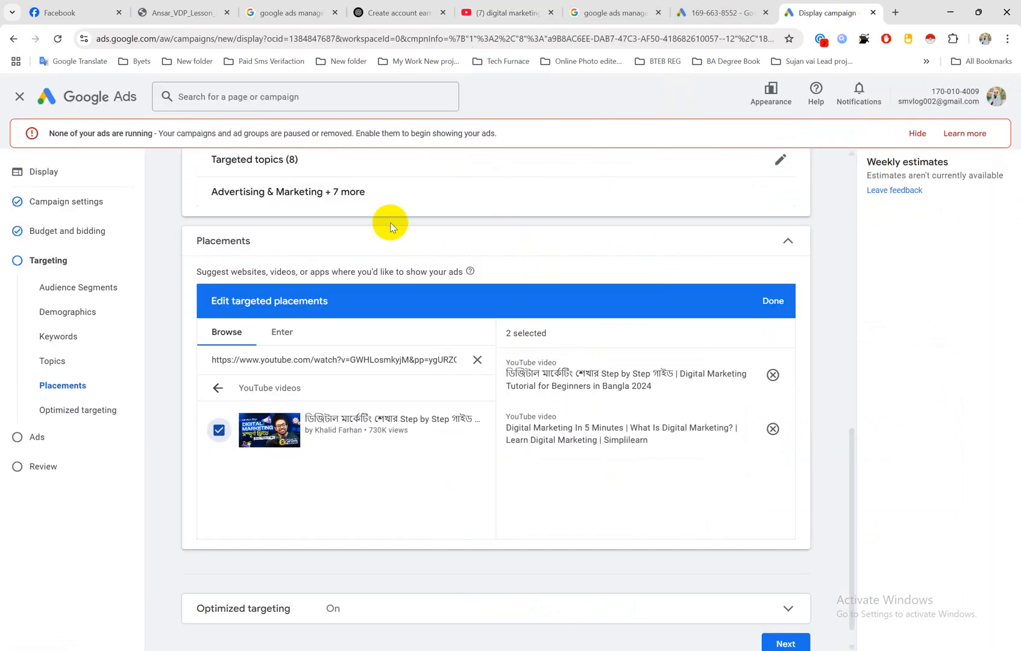
Step: Look up the copied video link under YouTube videos, select that video as a targeted placement, and finish editing the placements
click(478, 359)
click(251, 387)
click(259, 443)
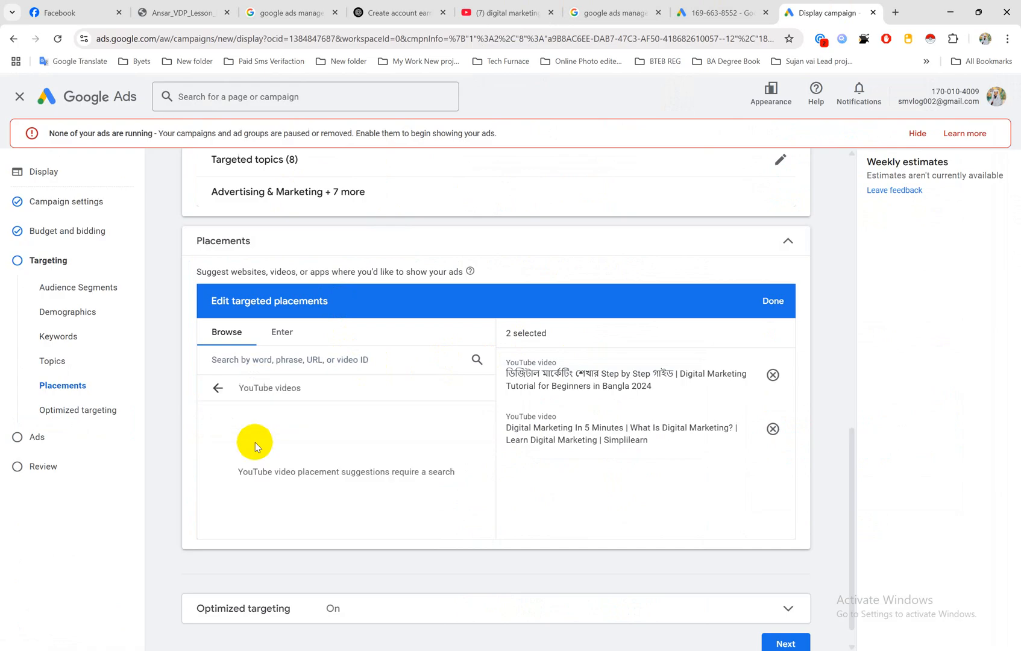
click(296, 360)
key(ctrl+v)
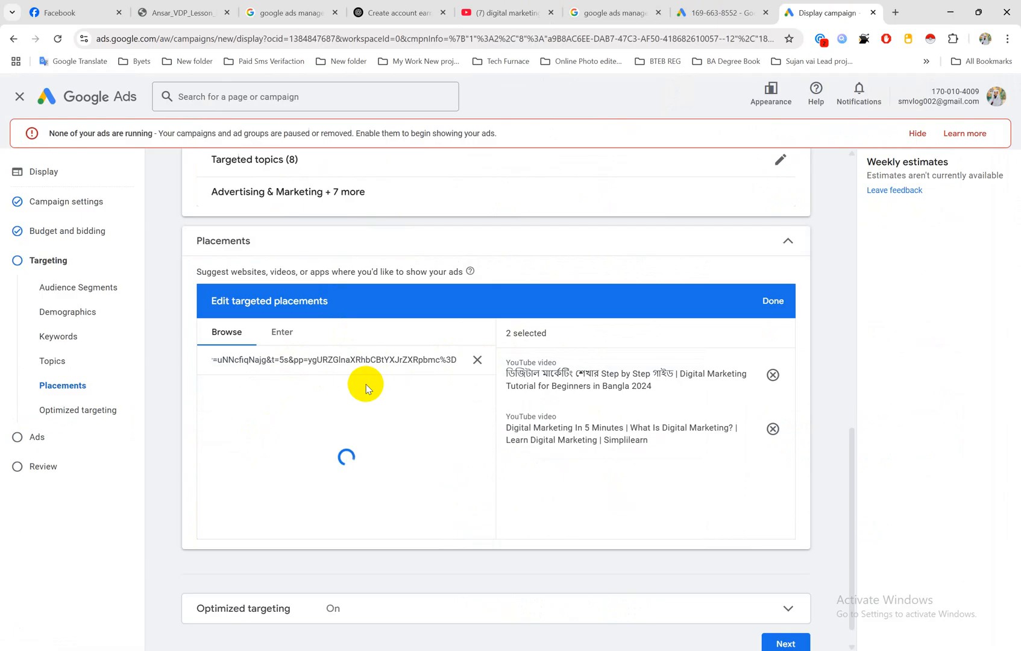
click(218, 430)
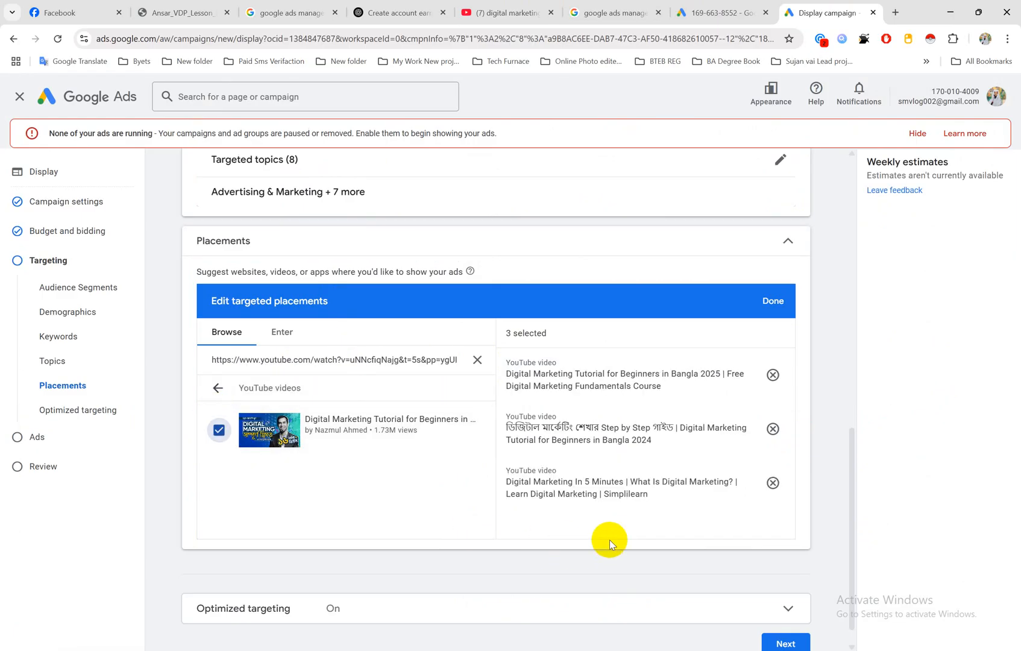
scroll(512, 384, down, 1)
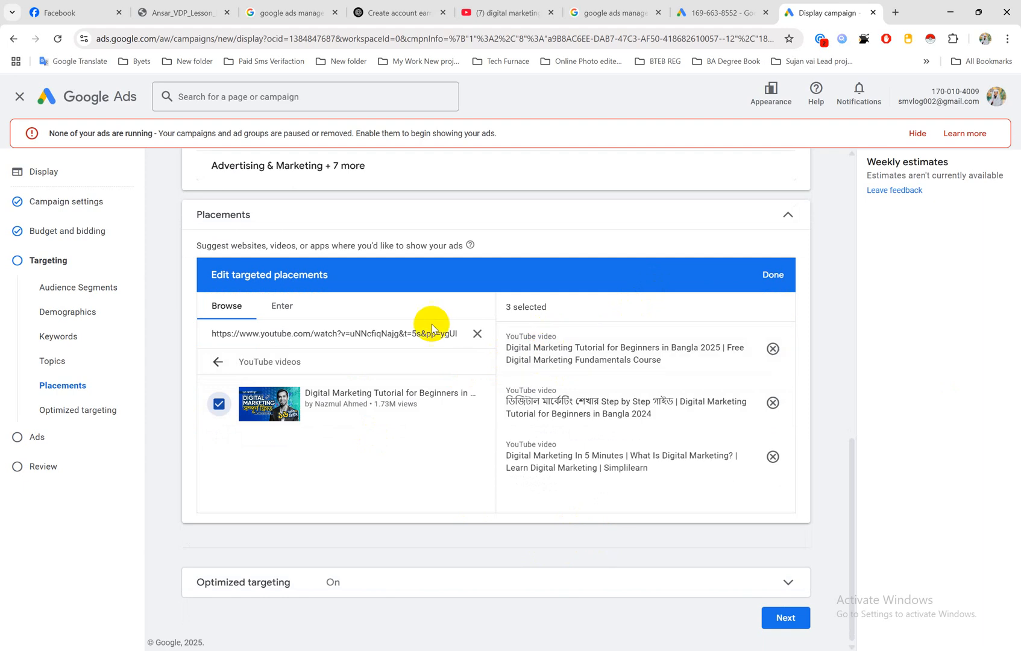
click(773, 275)
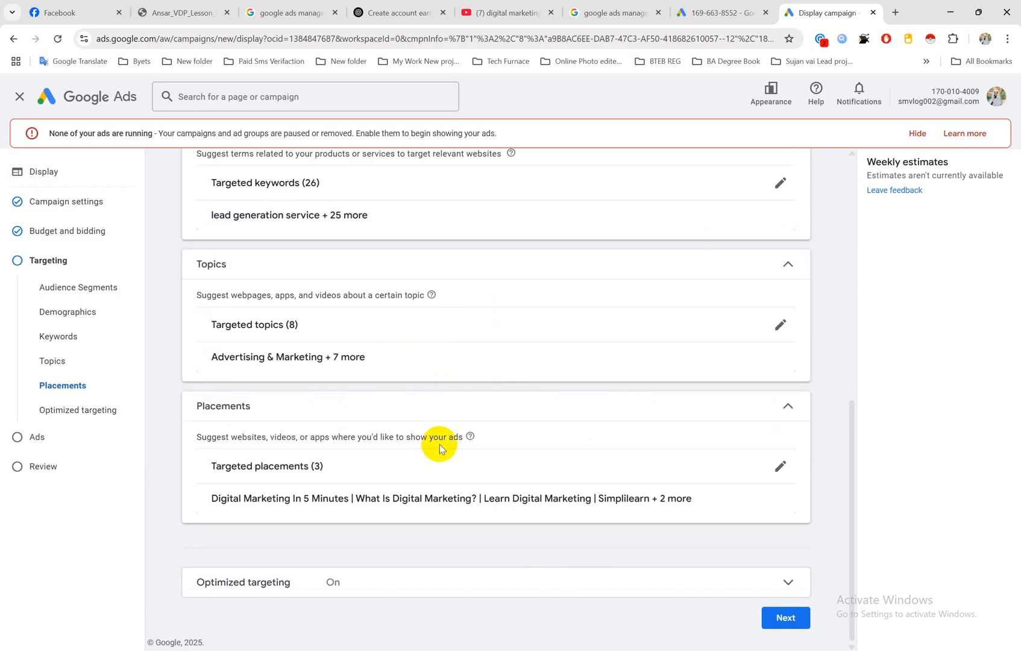
Step: Review the optimized targeting setting and the chosen targeting, leaving optimized targeting on, and continue to ad creation
click(269, 586)
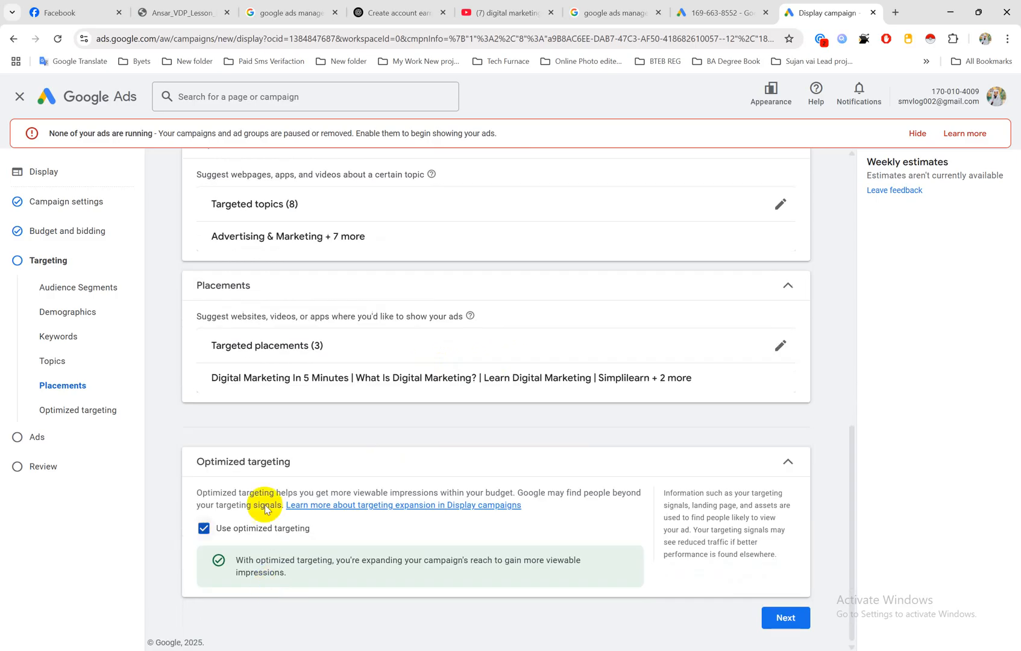
click(264, 461)
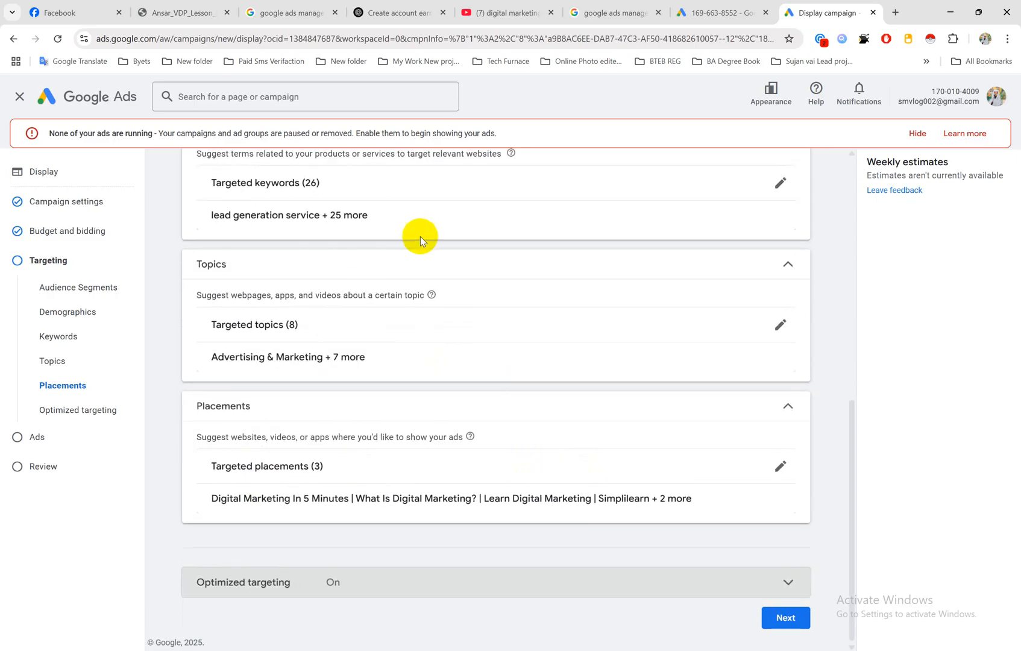
scroll(485, 321, up, 8)
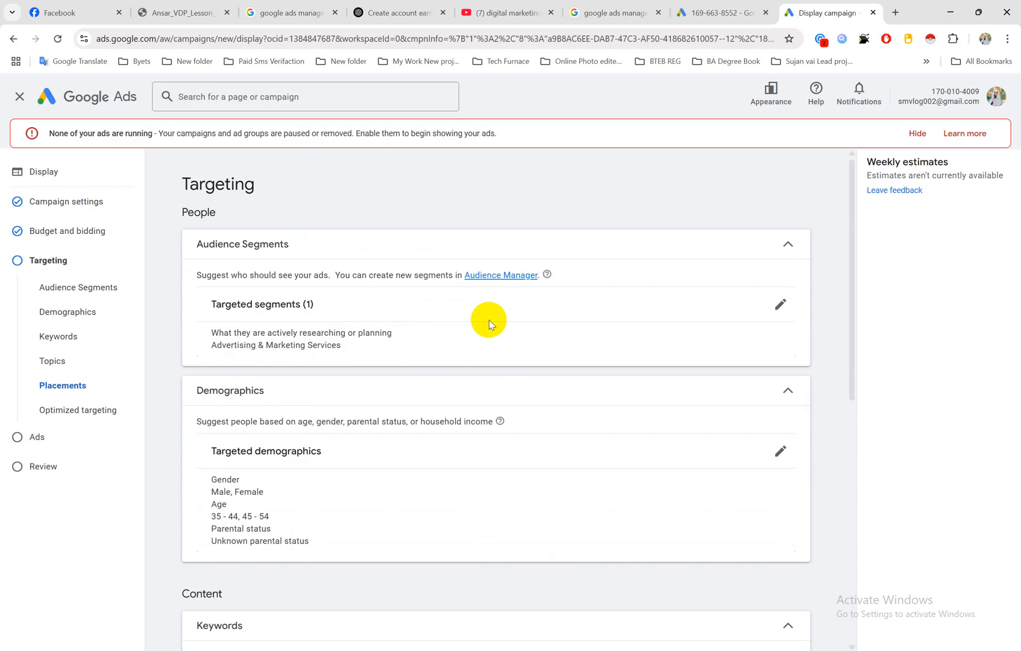
scroll(540, 380, down, 8)
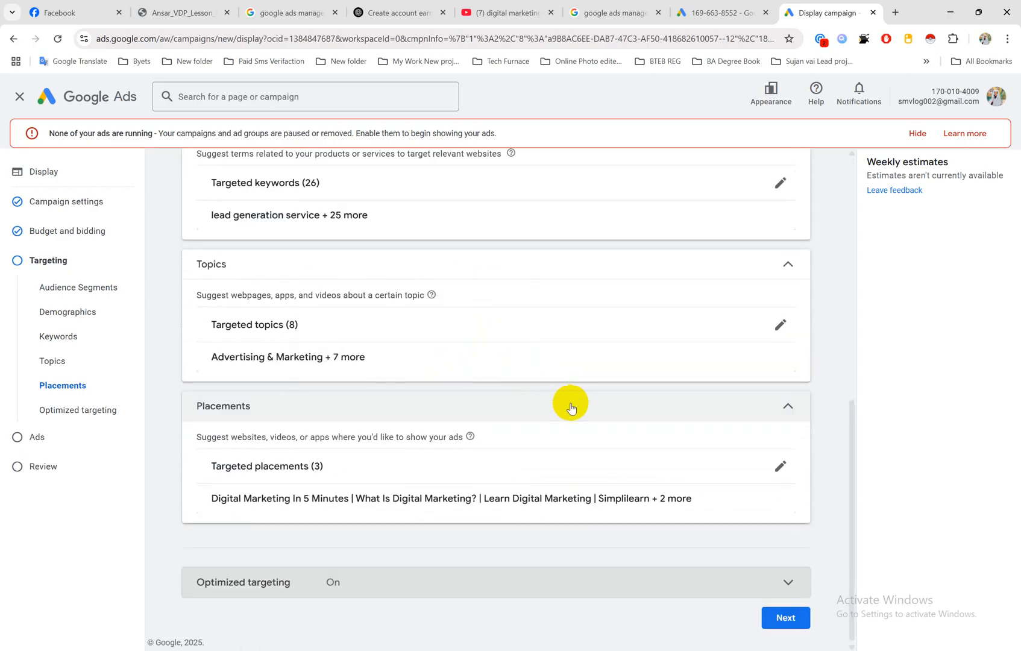
click(789, 617)
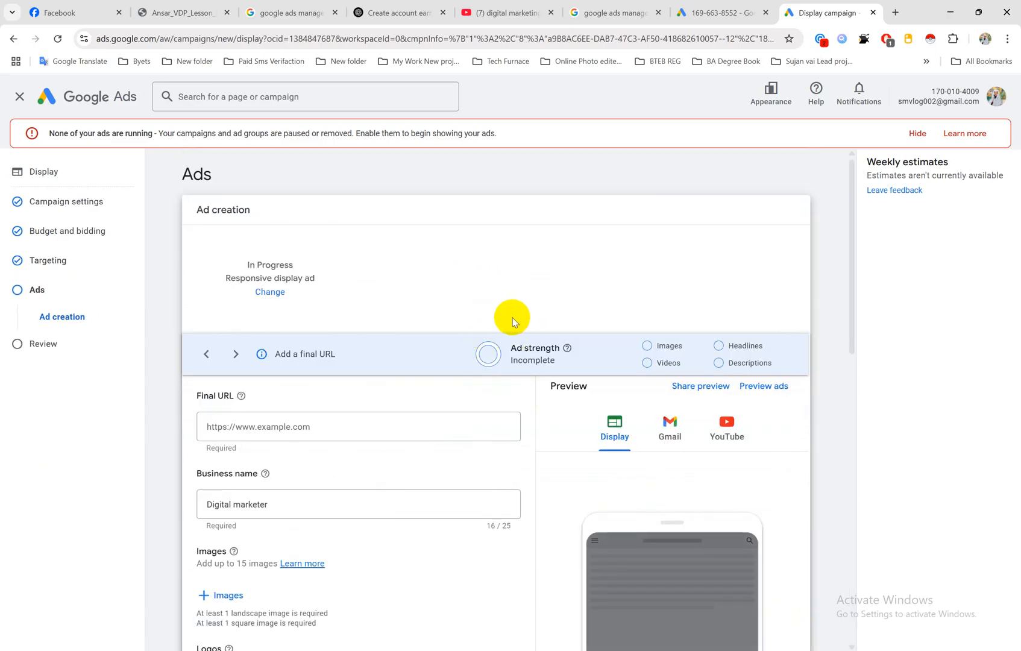
Step: Open techfurnace.com in a new browser tab to obtain the address for the ad's Final URL
scroll(512, 317, down, 3)
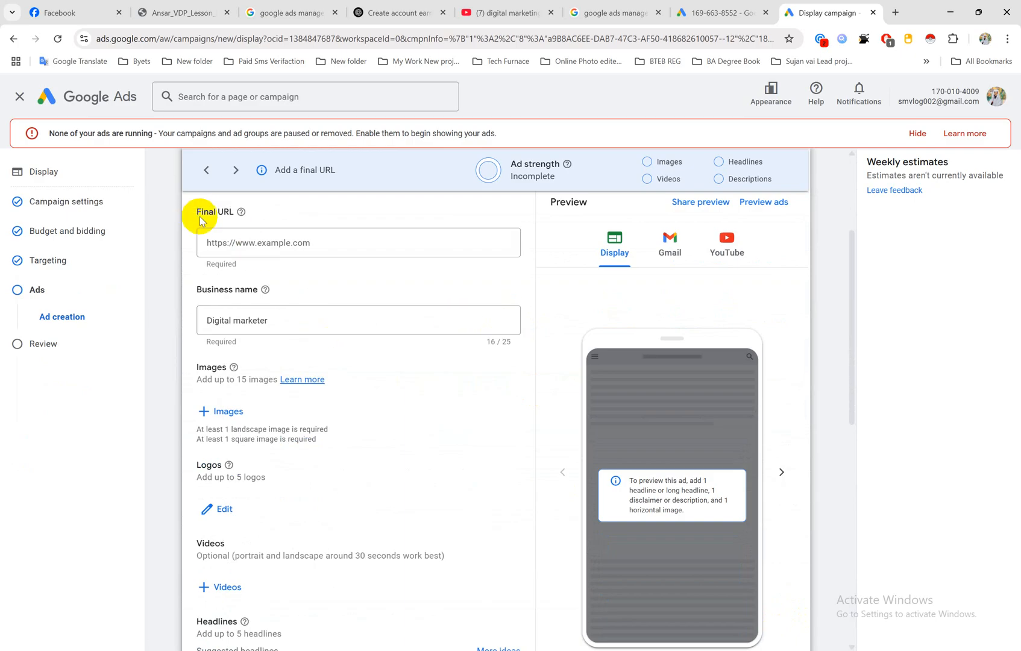
click(331, 244)
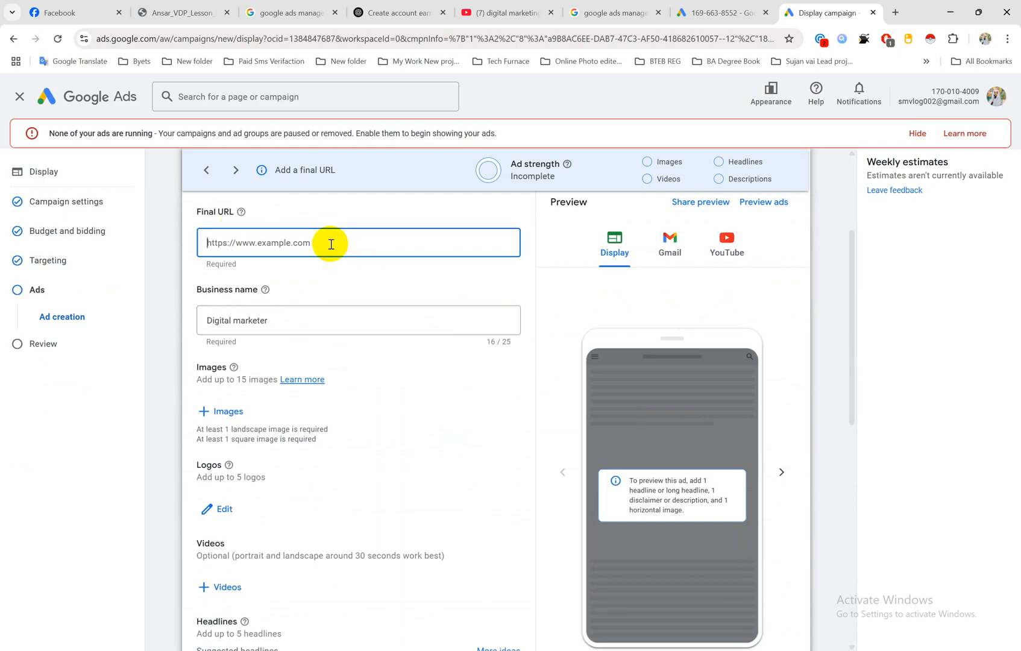
click(894, 13)
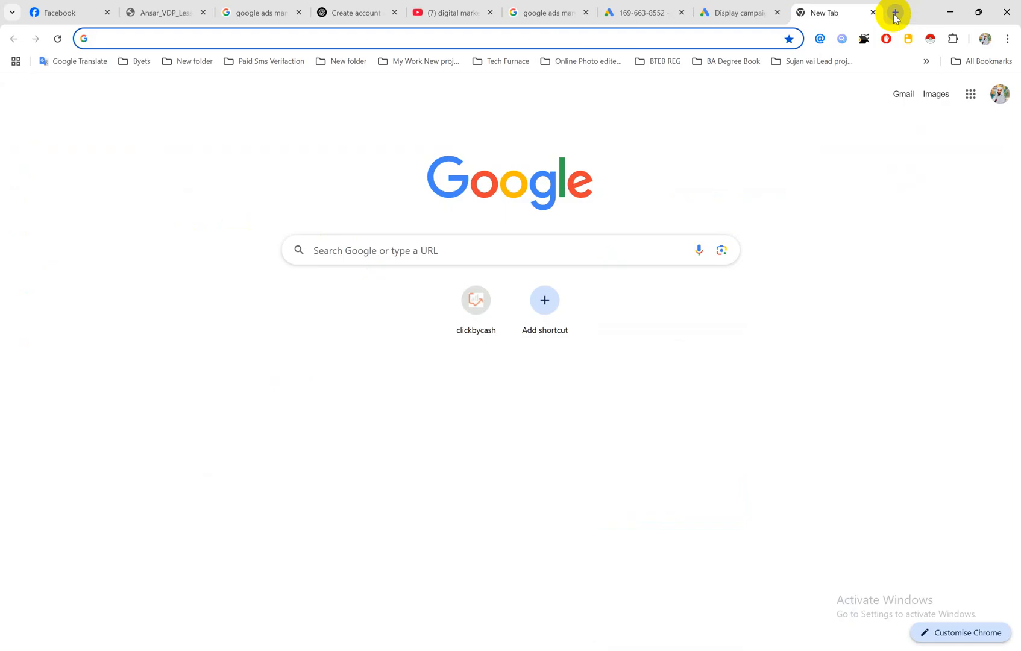
text(techfur)
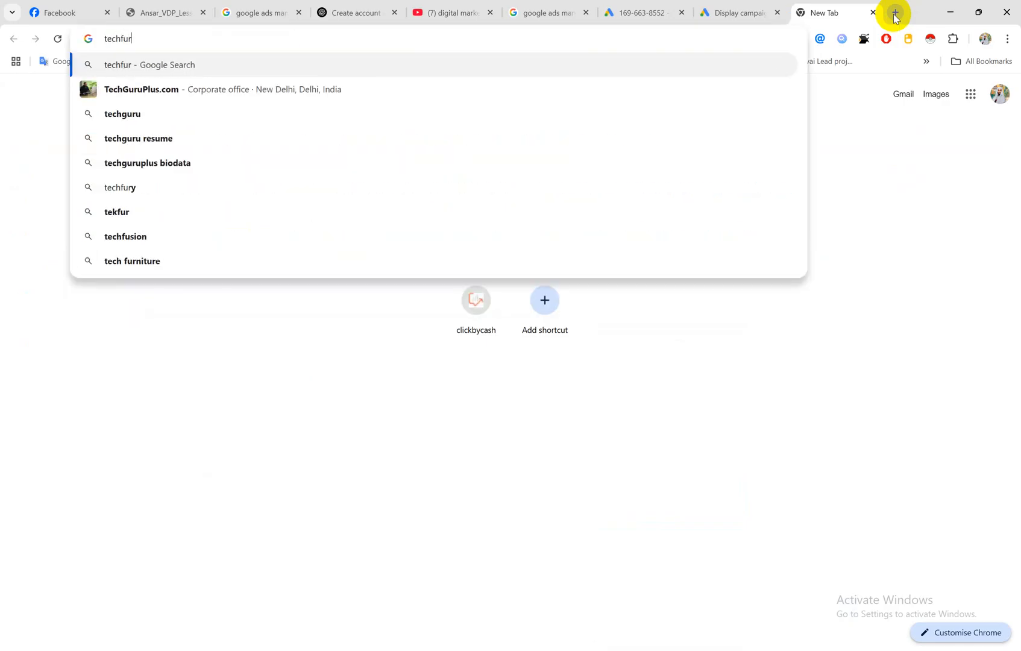
key(BackSpace)
key(BackSpace)
key(BackSpace)
key(BackSpace)
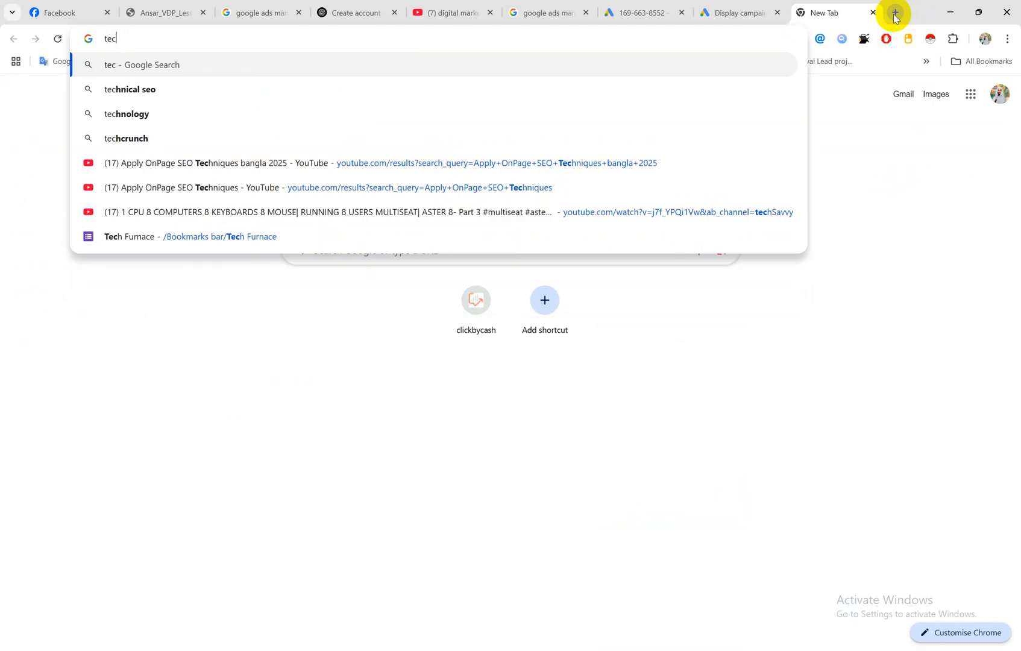
text(hfurnac)
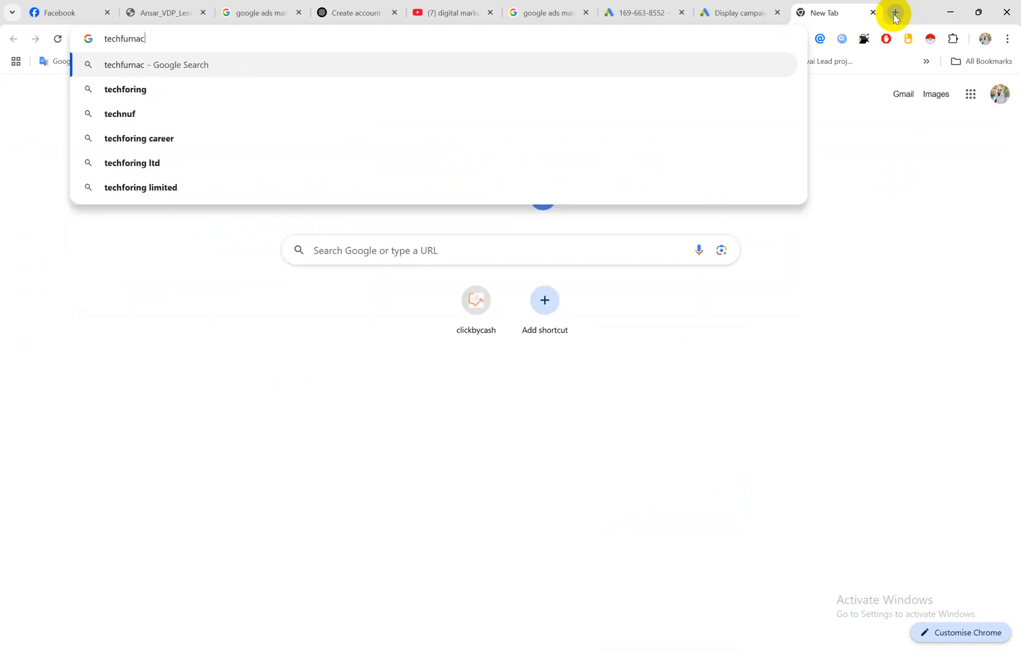
text(e.com)
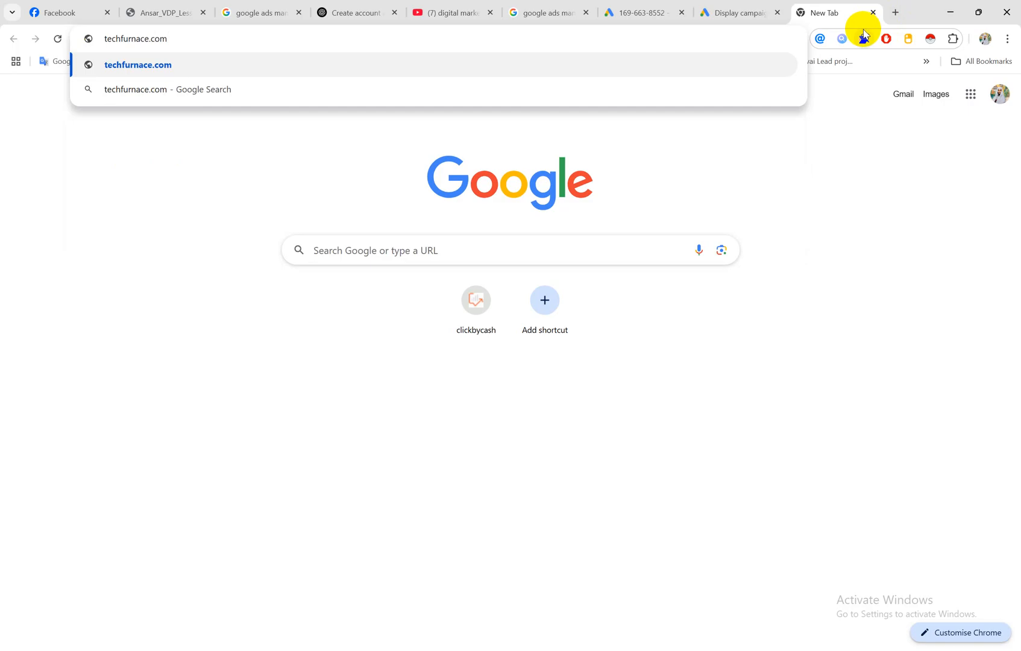
key(Return)
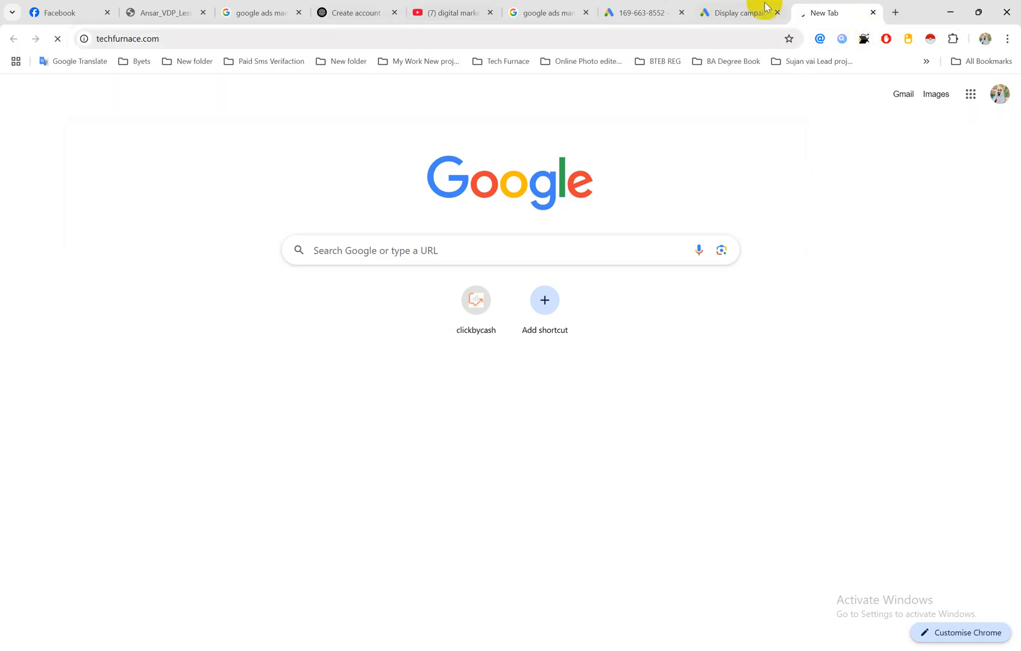
click(504, 35)
key(ctrl+c)
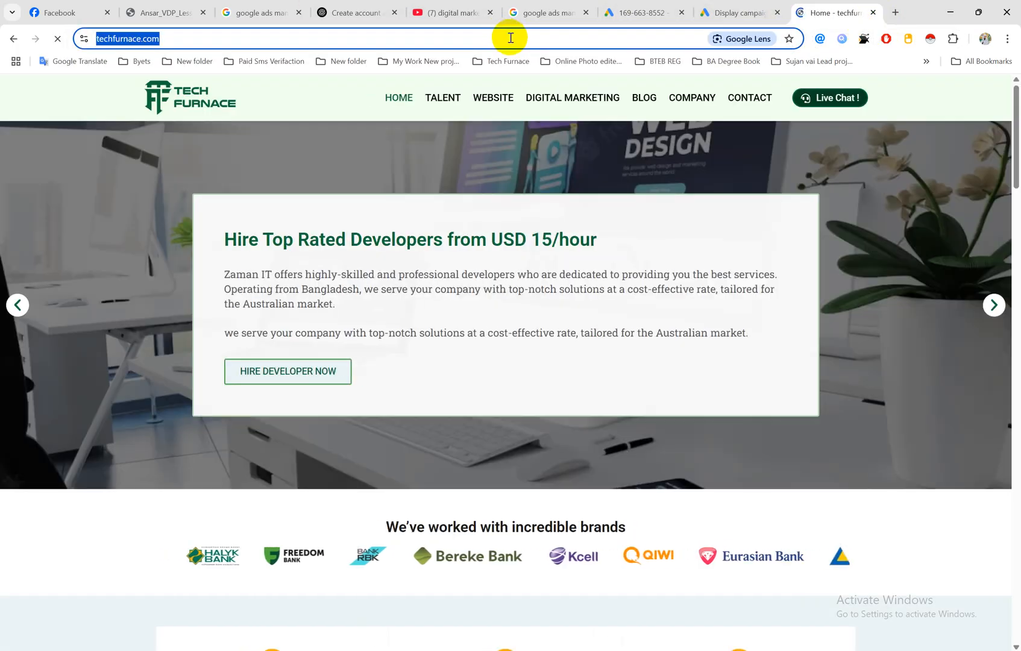
click(764, 7)
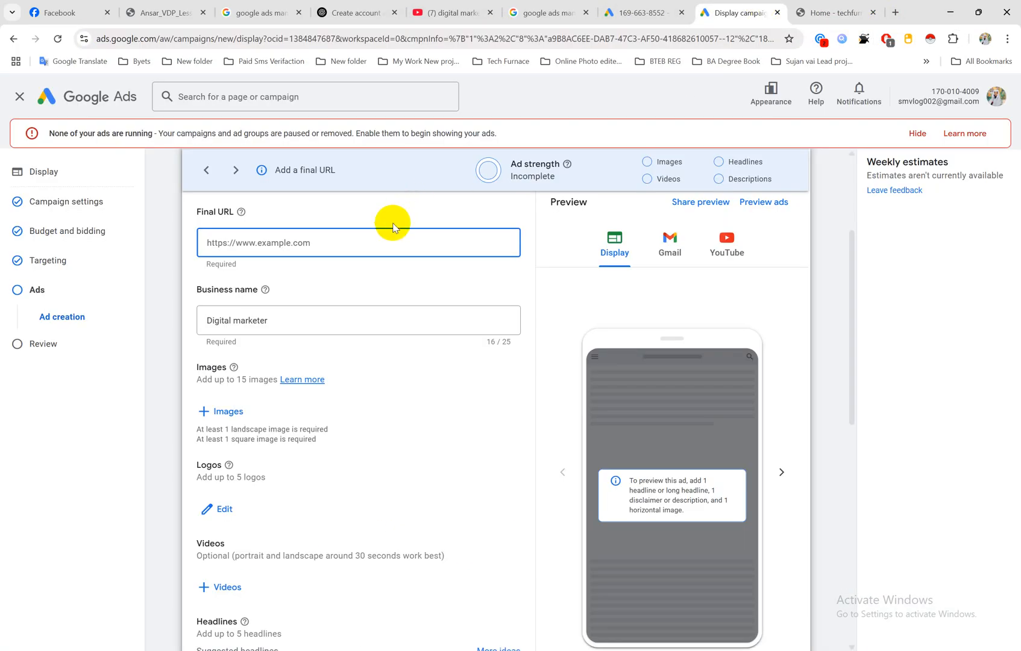
click(384, 246)
key(ctrl+v)
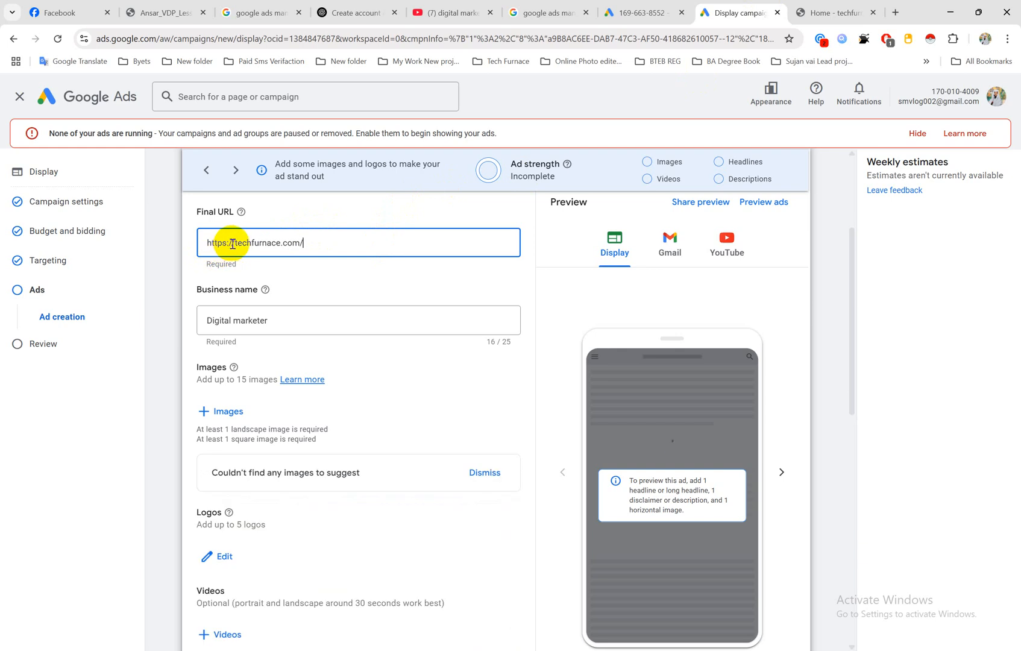
click(434, 207)
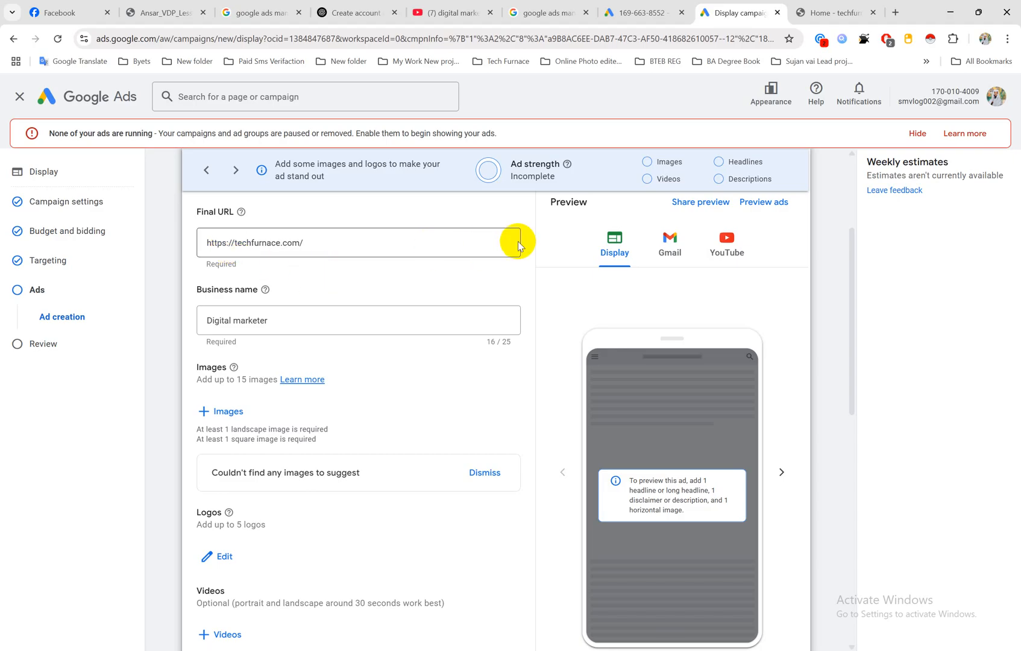
Step: Change the ad's business name to "Digital Marketing service" to fit the 25-character limit
click(262, 318)
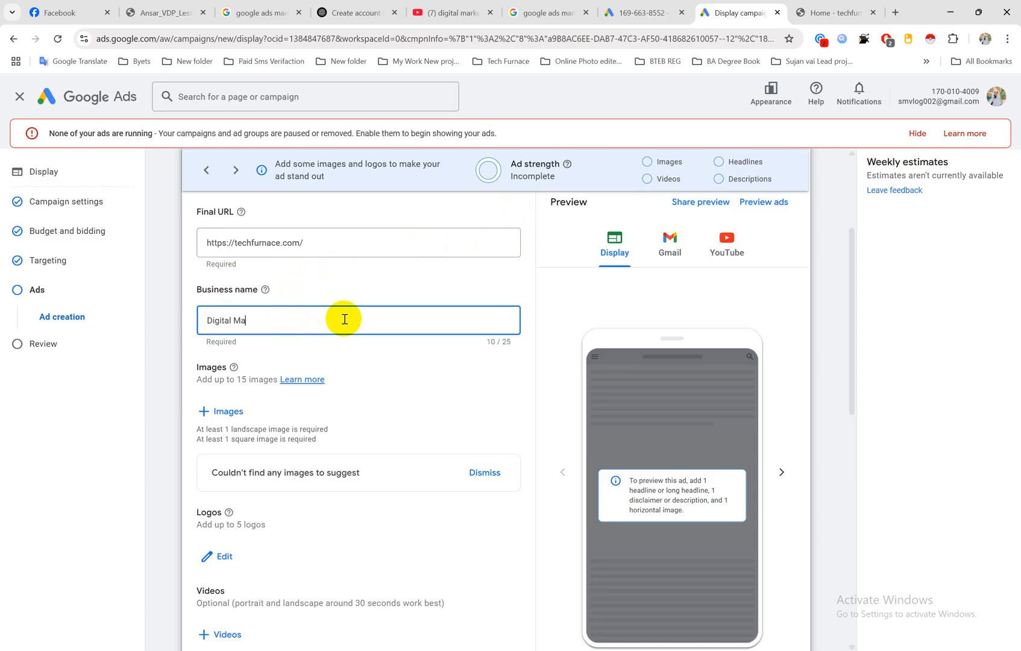
text(g )
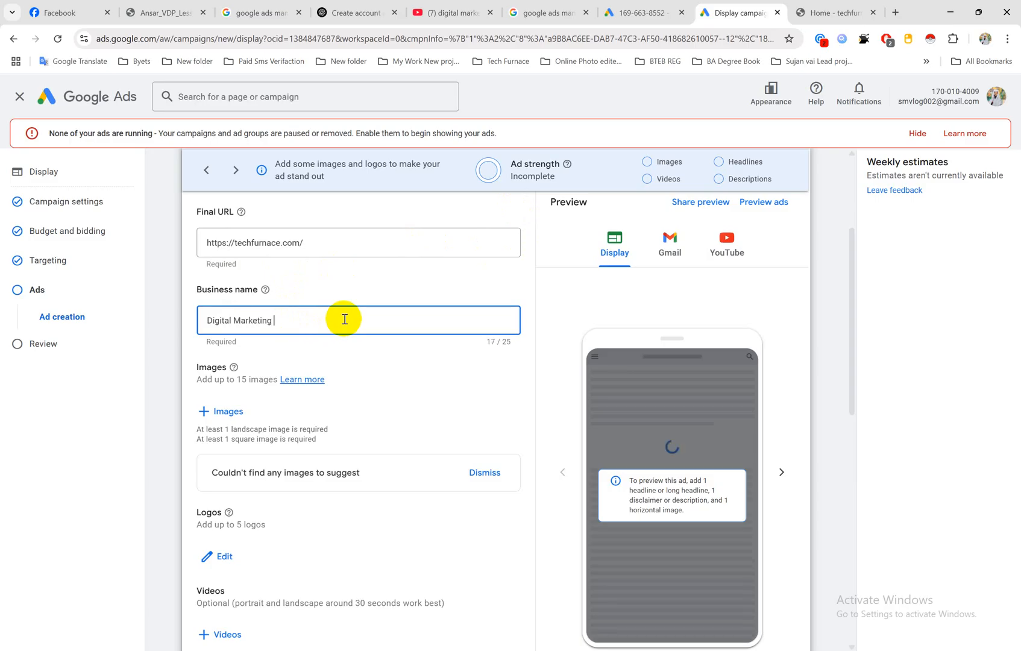
text(services)
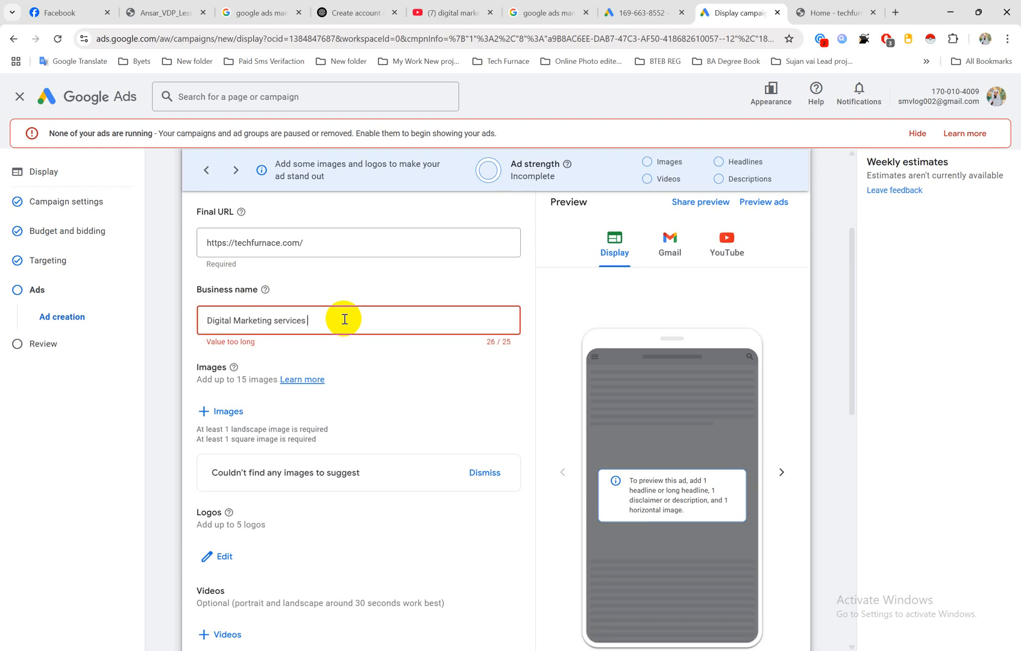
key(BackSpace)
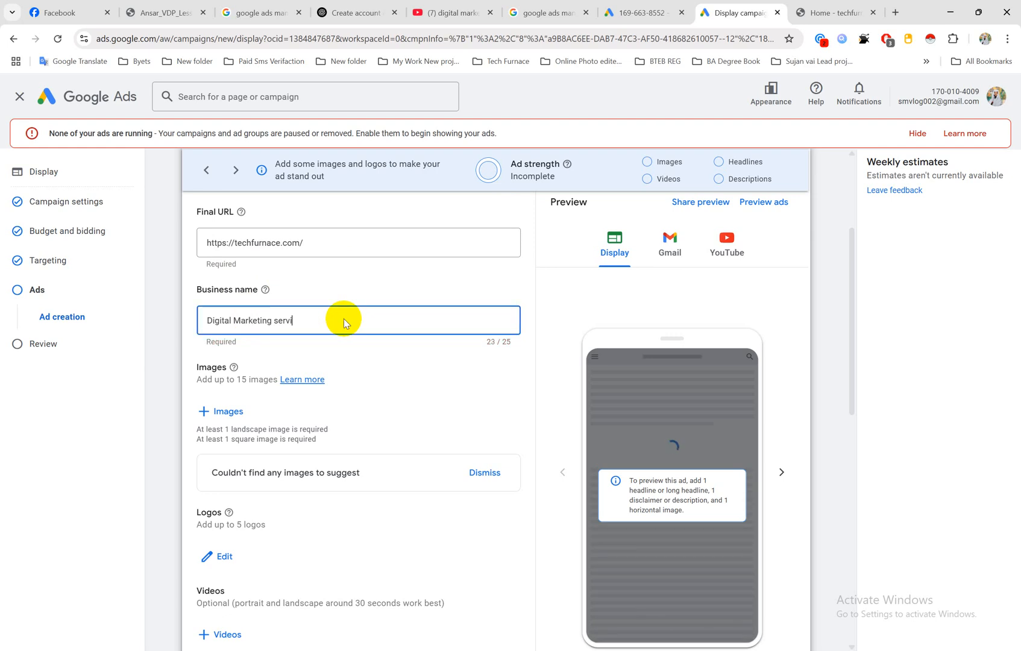
text(ce)
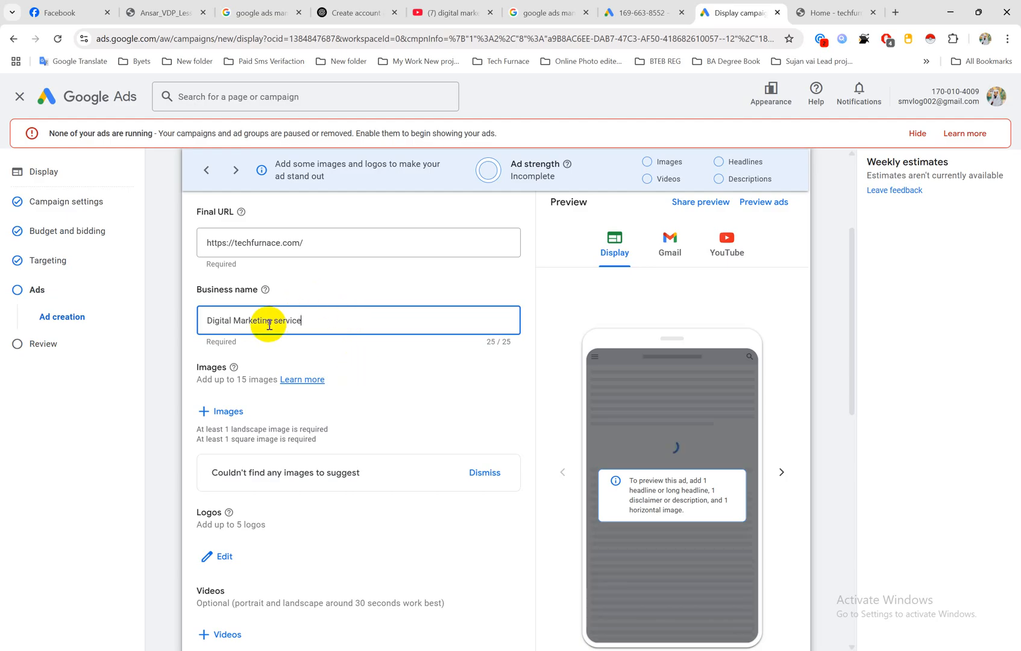
double_click(208, 368)
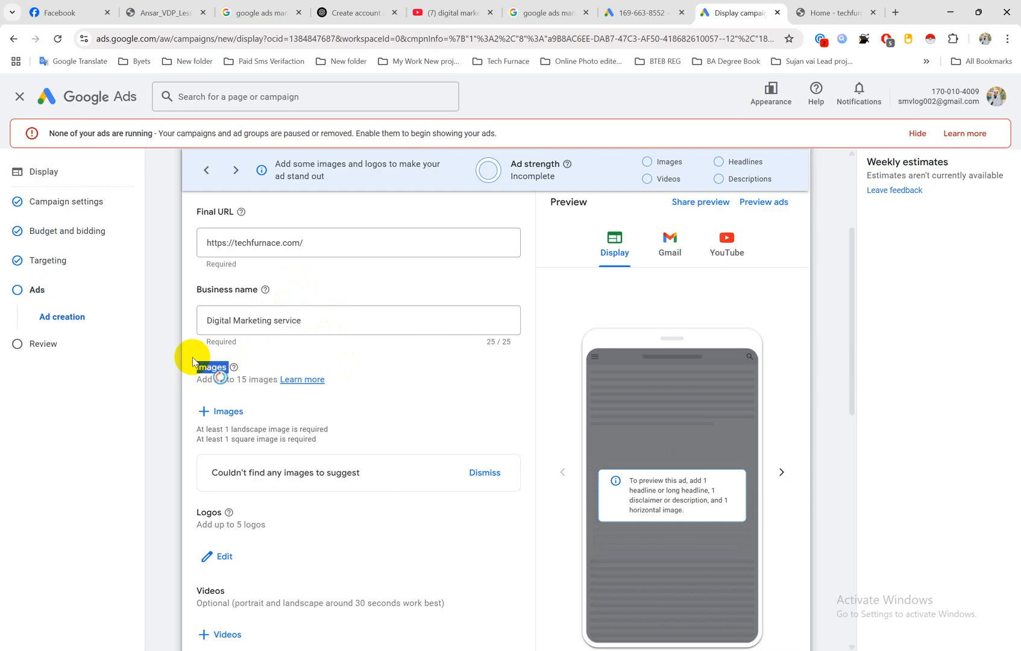
Step: Open a new blank browser tab with the address entry ready for input
click(844, 12)
click(895, 13)
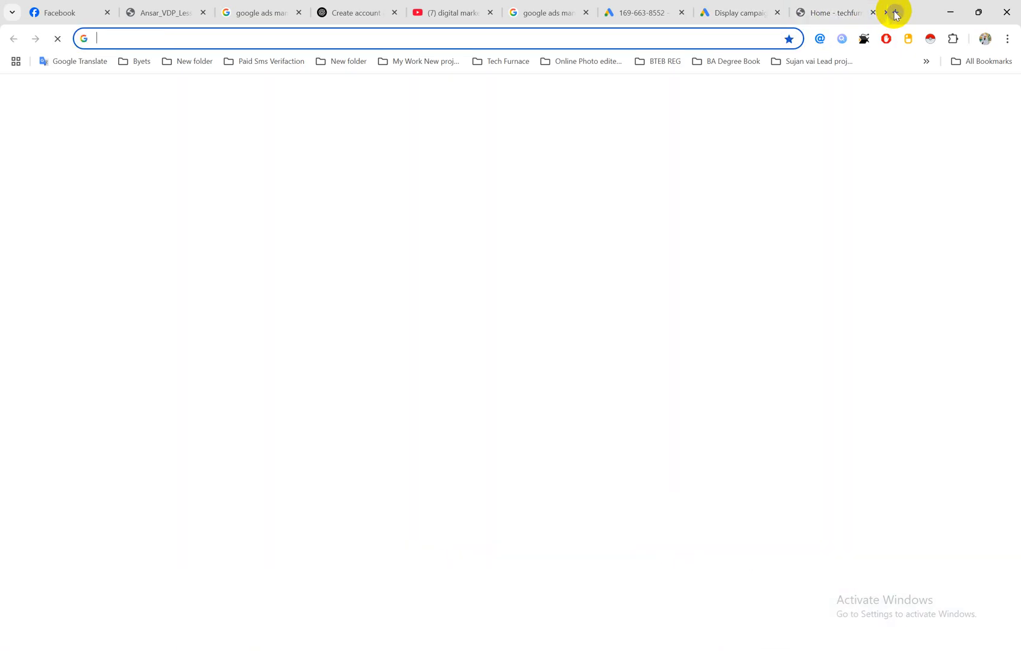
click(583, 39)
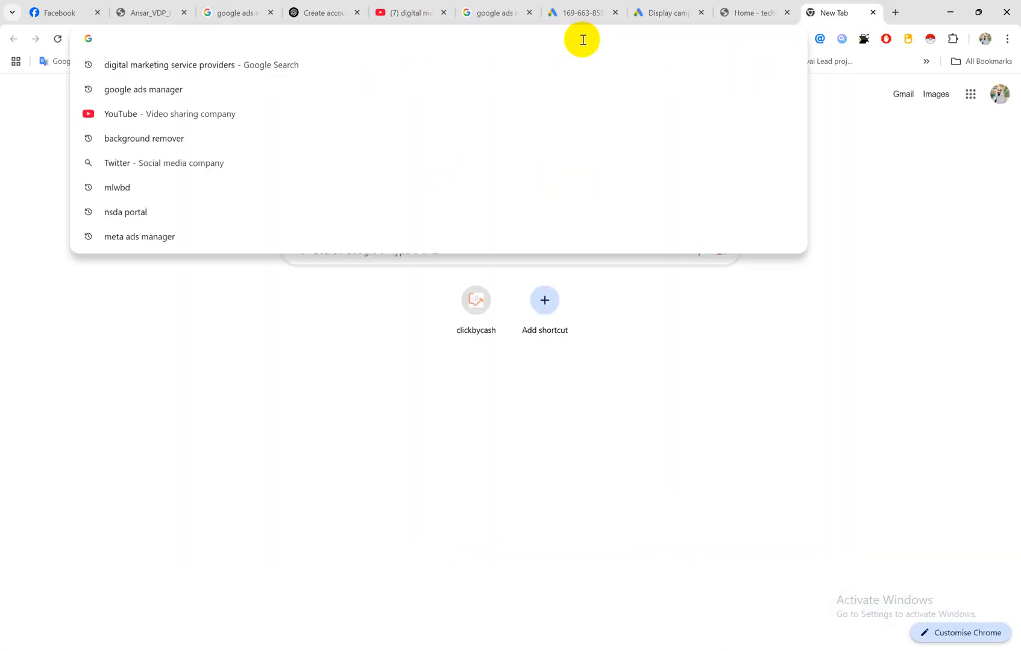
text(go)
key(BackSpace)
key(BackSpace)
key(BackSpace)
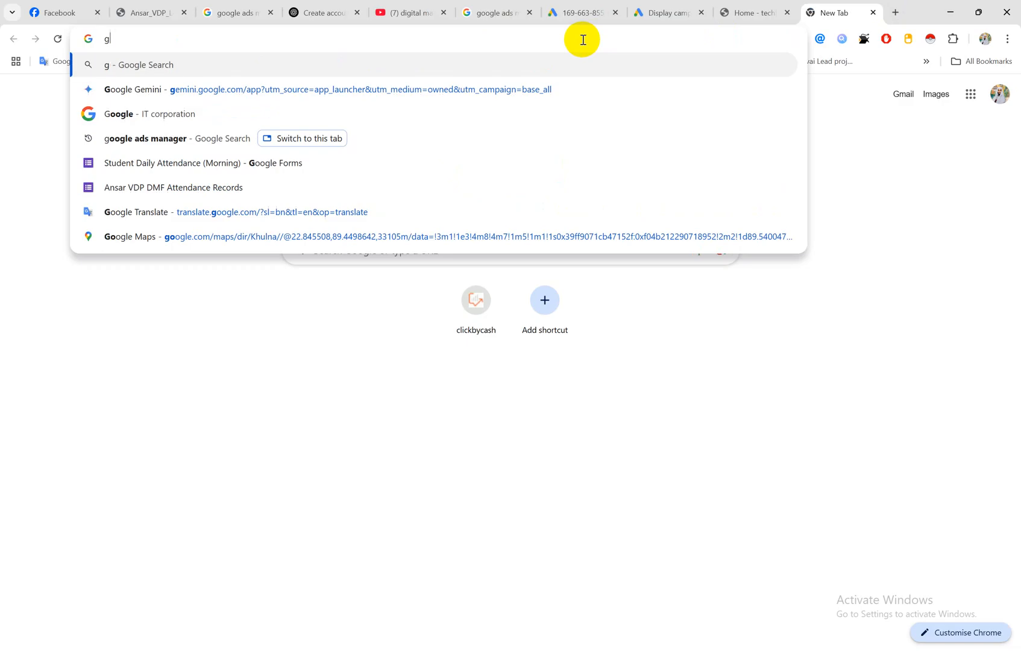
Step: Switch to the open ChatGPT conversation and ask for "google ads image size"
click(337, 12)
scroll(458, 482, down, 1)
click(446, 577)
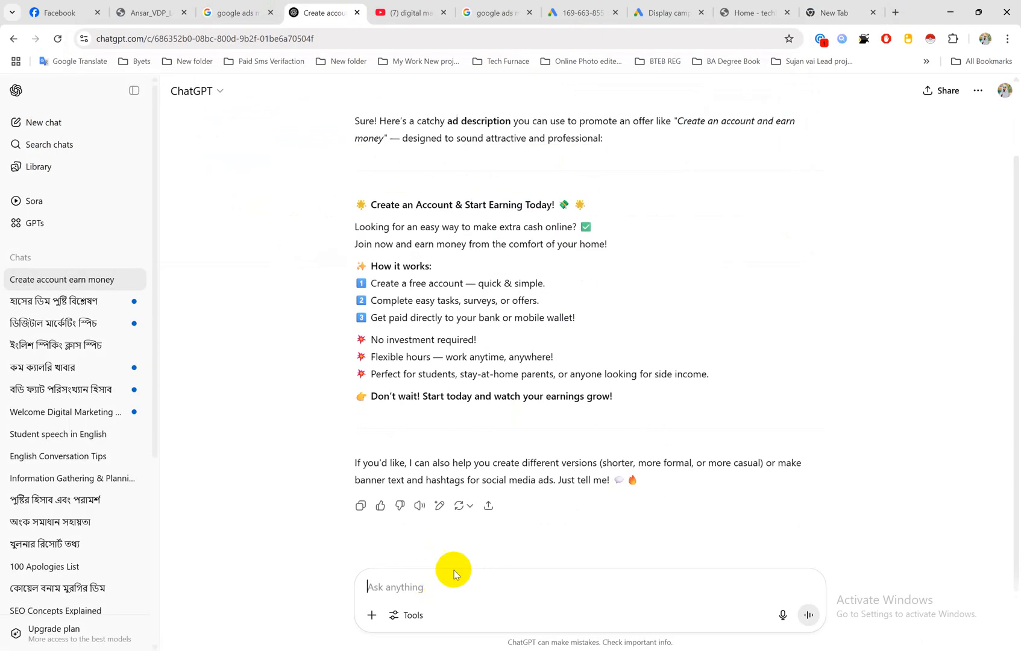
text(googl)
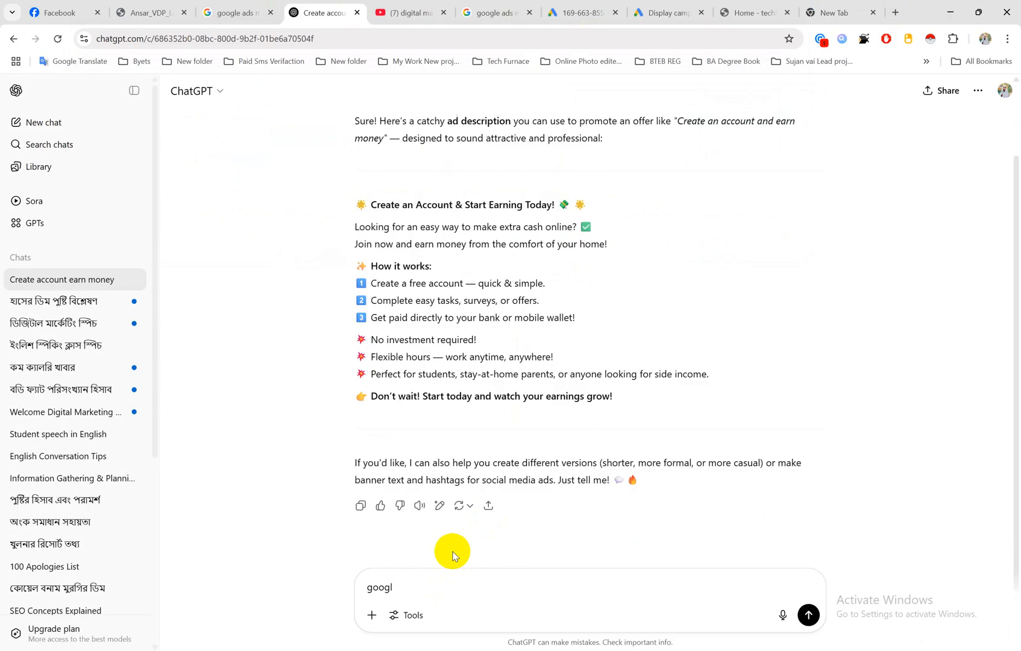
text(e ads image size)
key(Return)
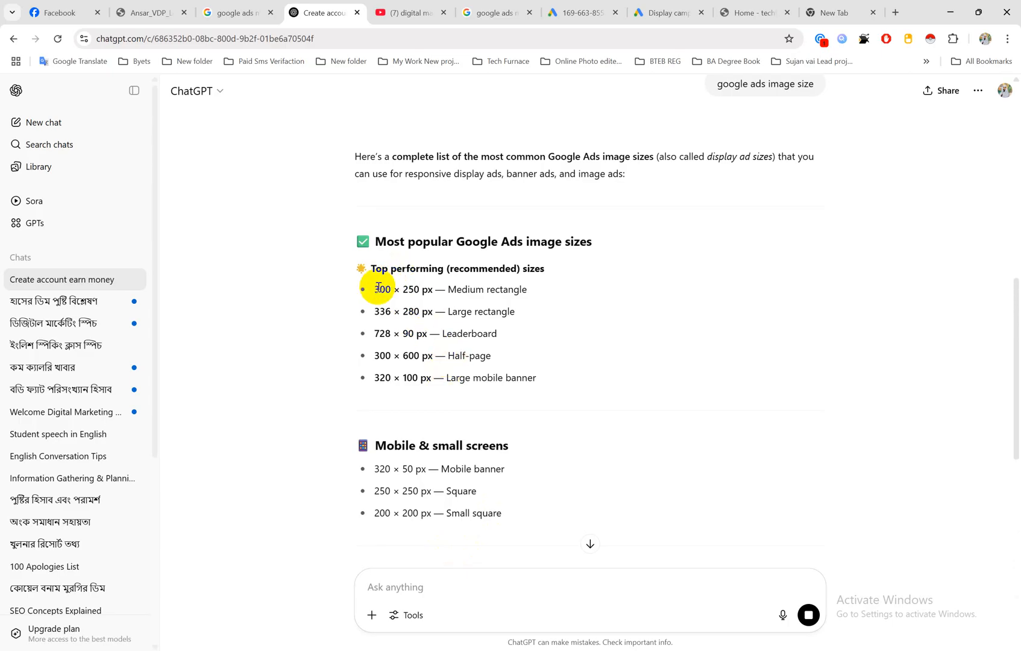
Step: Examine the top performing Google Ads image sizes in ChatGPT's answer and return to the Google Ads ad creation page
drag(374, 290, 447, 289)
click(435, 296)
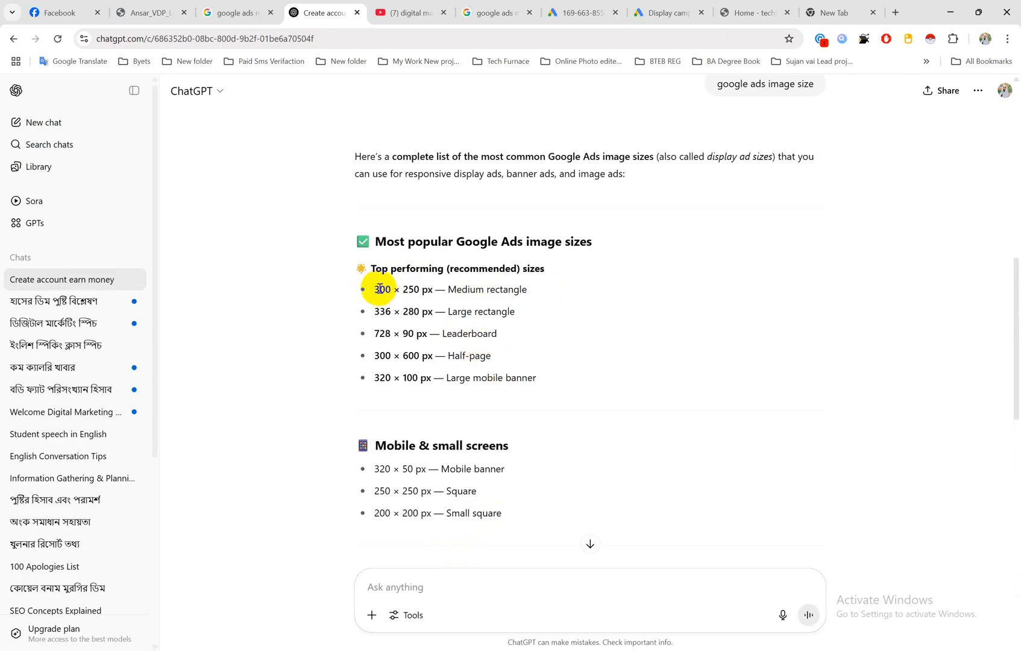
drag(379, 289, 402, 377)
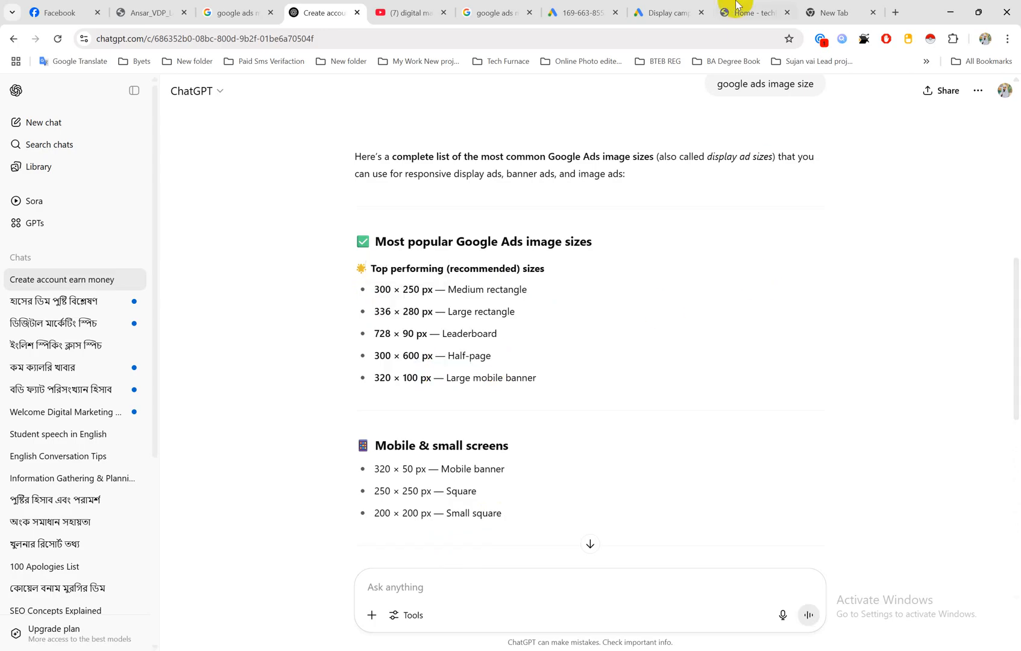
click(663, 12)
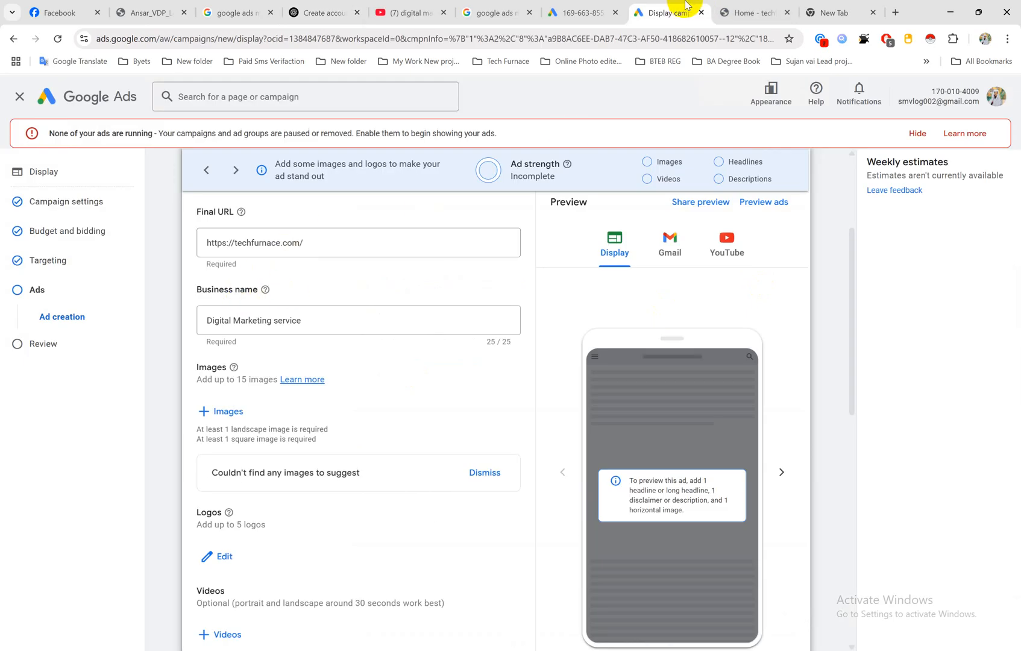
Step: Open canva.com in the blank browser tab
click(837, 12)
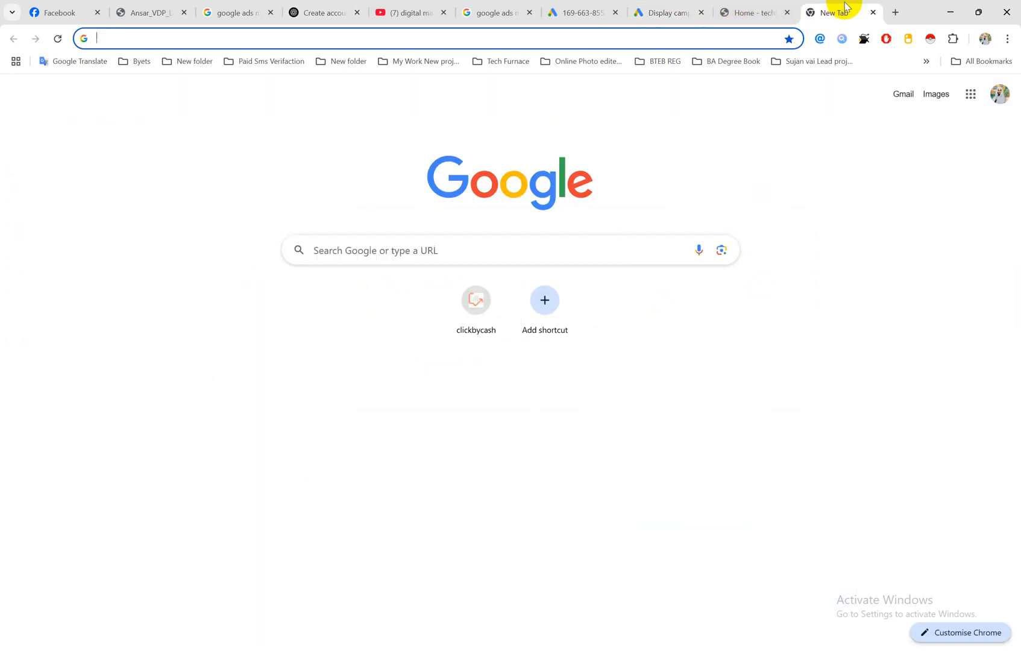
click(689, 38)
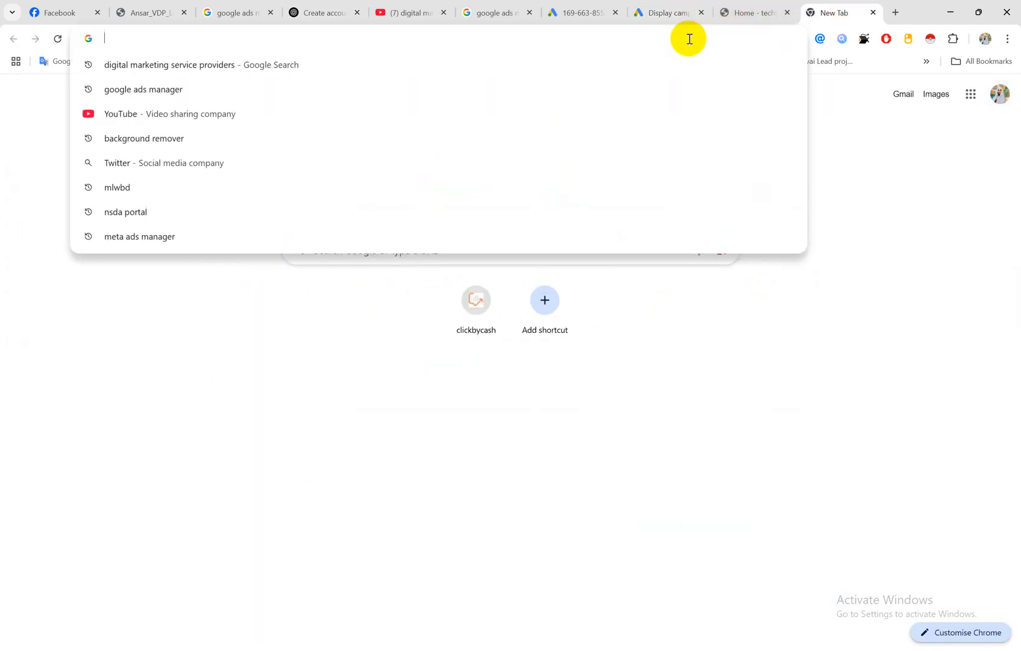
text(can)
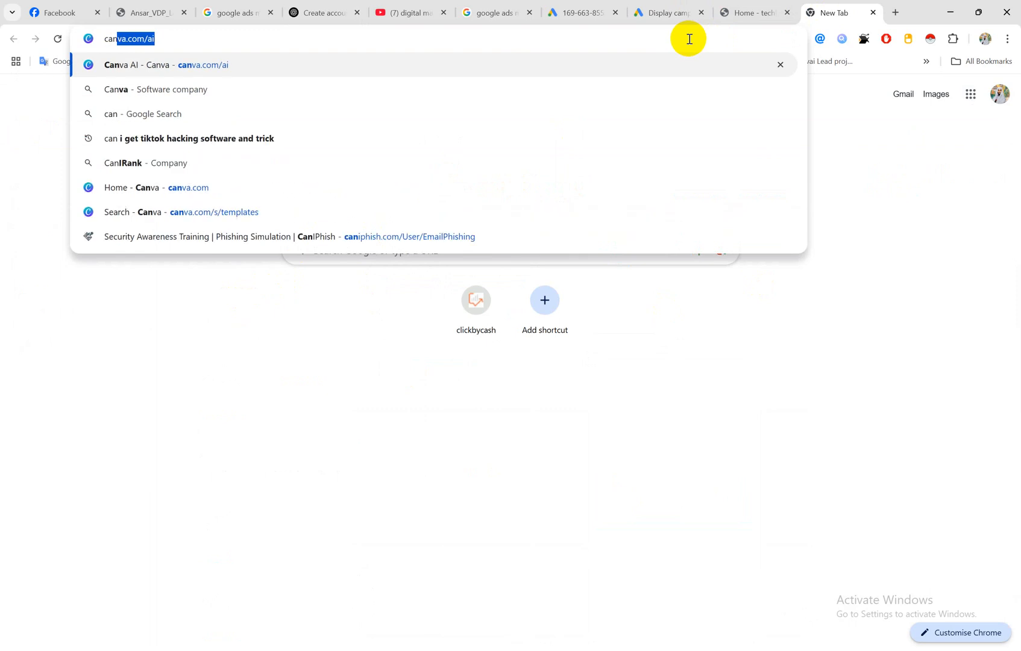
key(Right)
key(BackSpace)
key(BackSpace)
key(BackSpace)
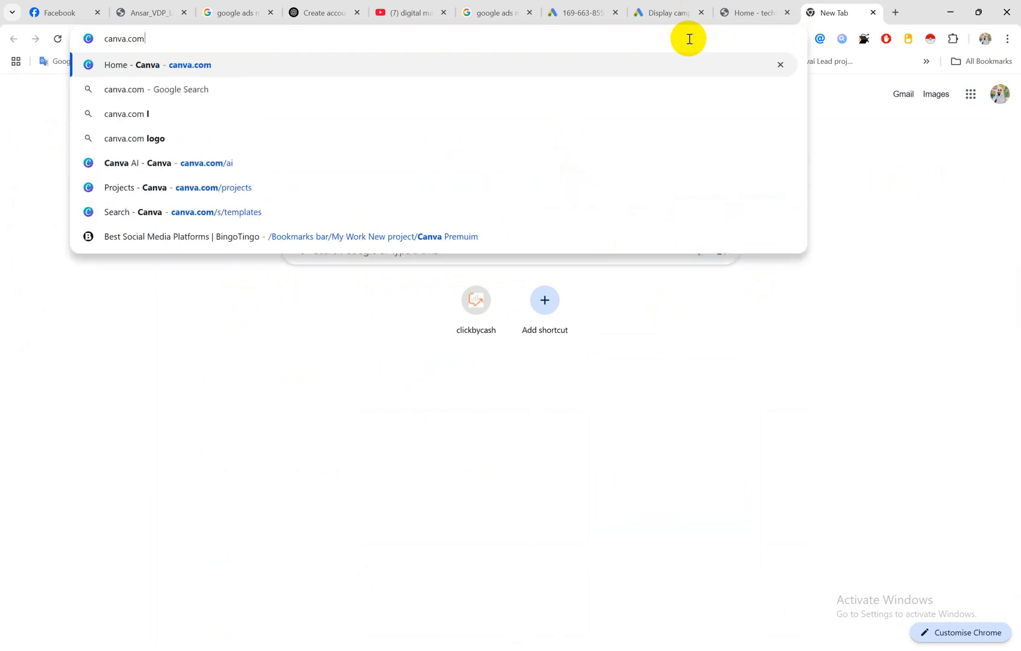
key(Return)
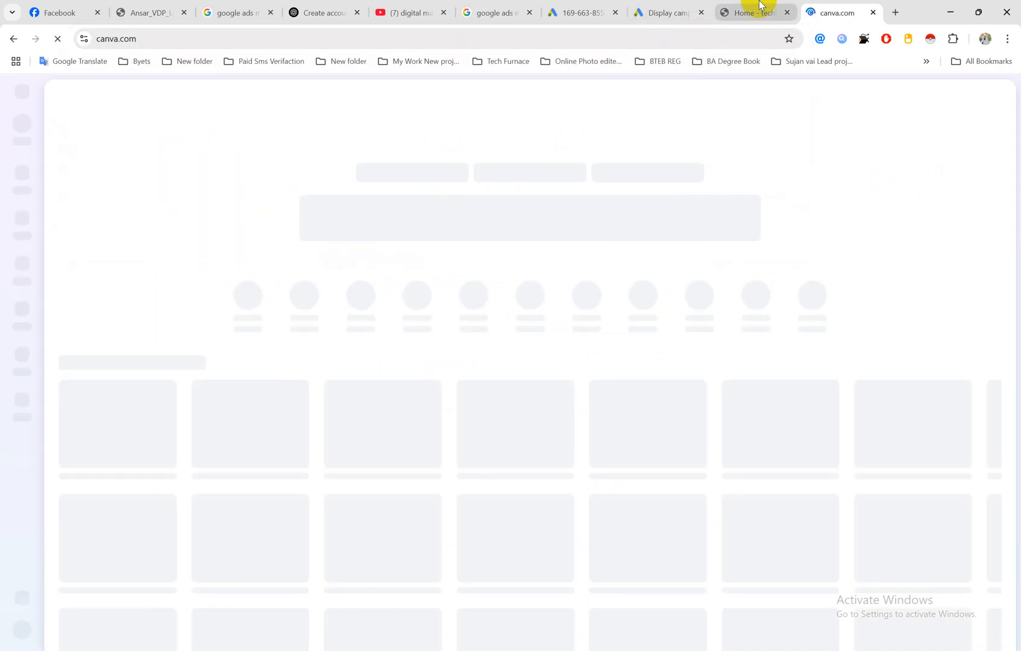
Step: Move the ChatGPT tab beside the techfurnace.com tab to recheck the medium rectangle image size, and return to Canva
click(755, 12)
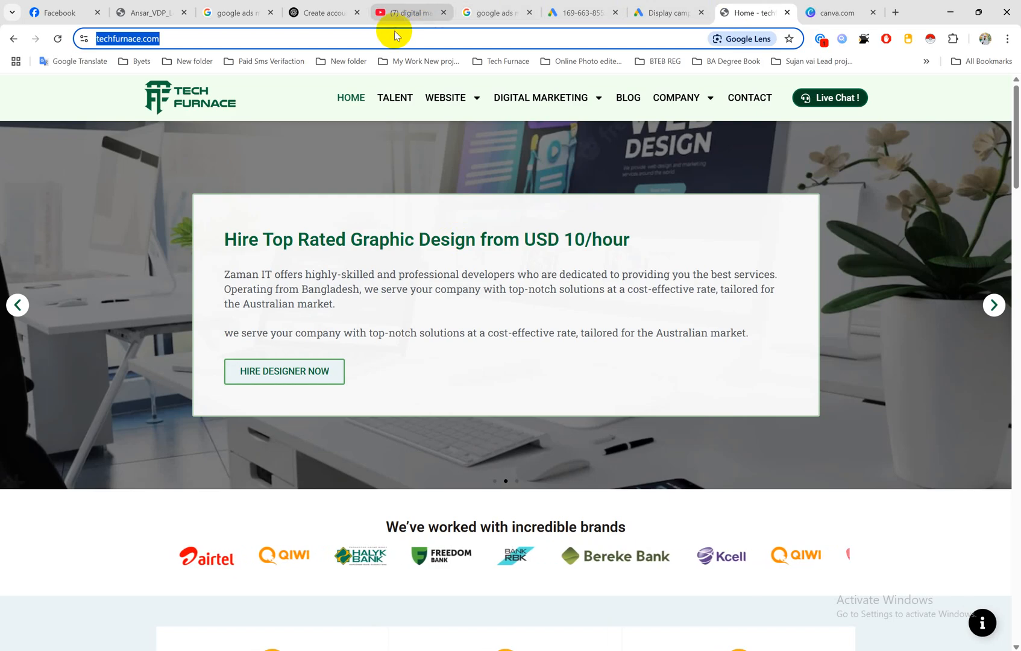
drag(334, 11, 683, 9)
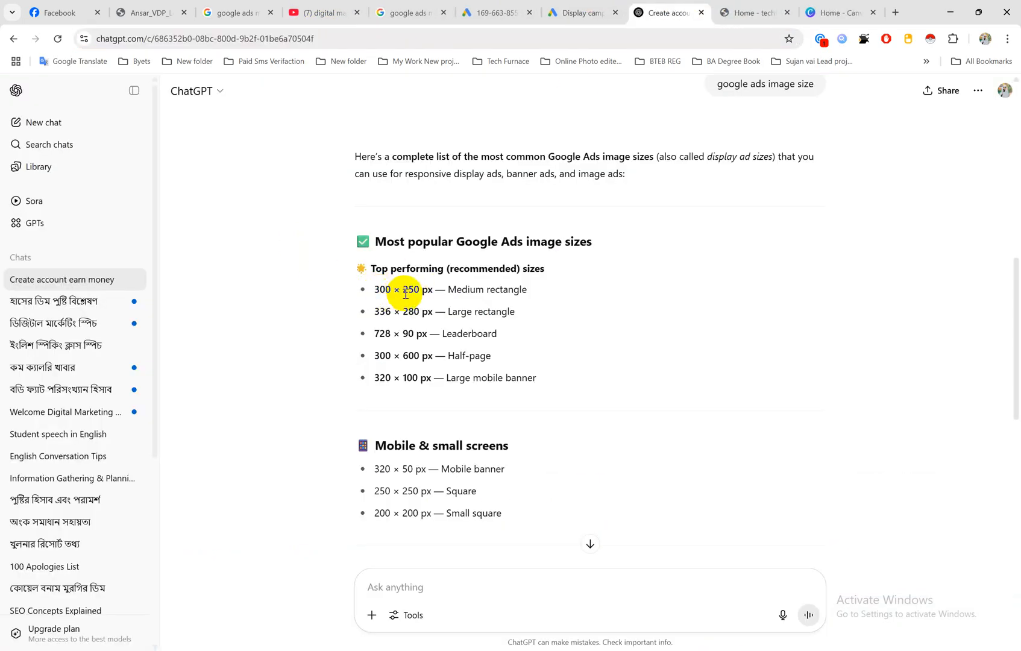
click(848, 10)
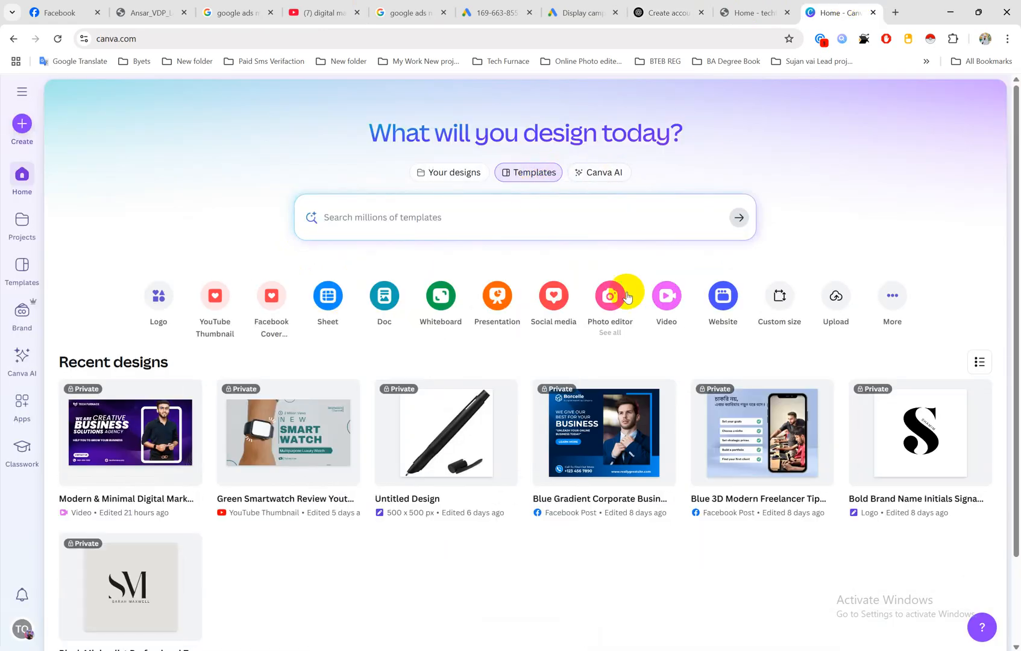
Step: Create a custom-size design of 300 × 250 px and apply the blue "Digital Marketing Agency" template to its page
click(775, 305)
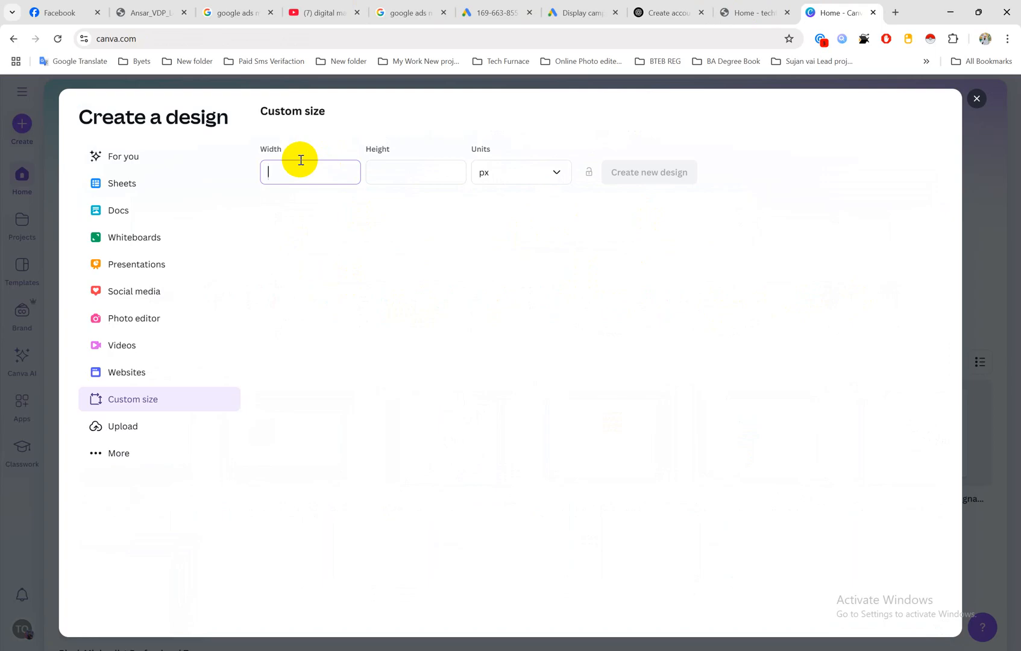
click(391, 168)
text(250)
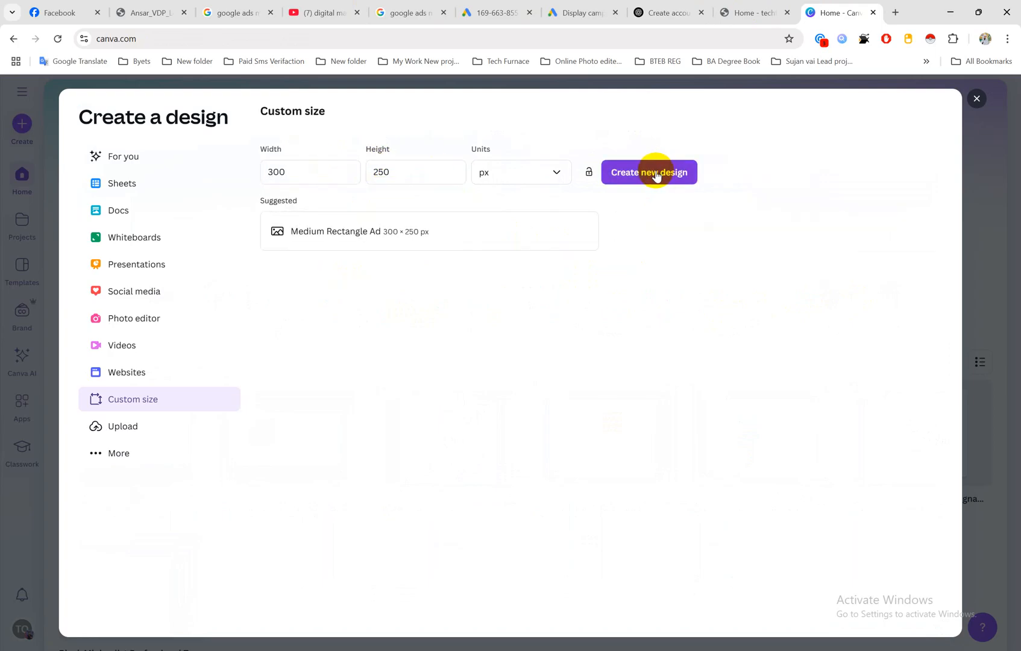
click(656, 172)
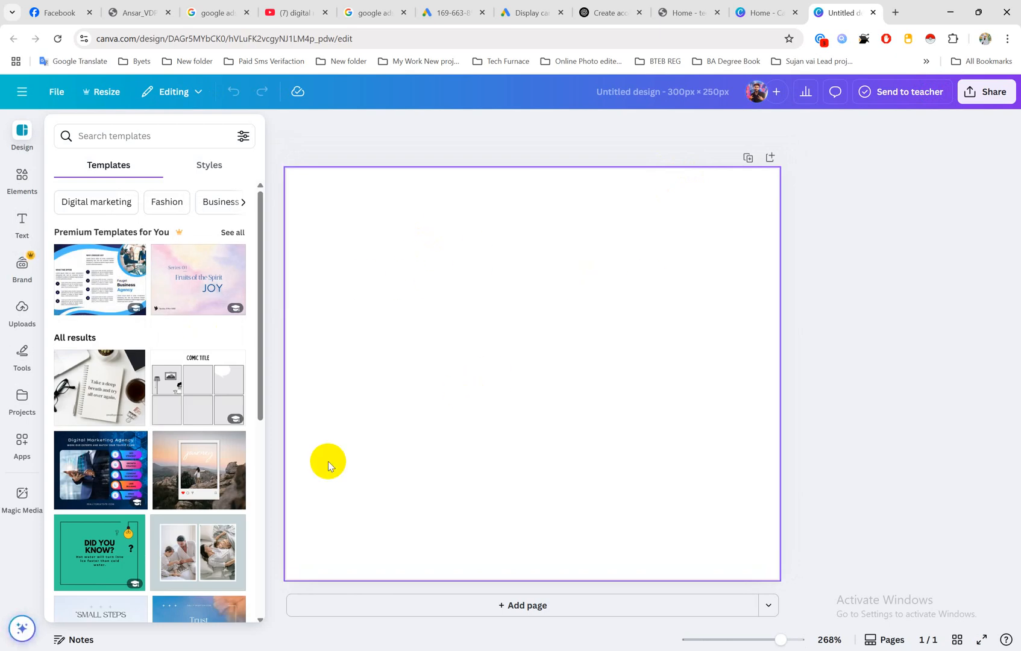
click(110, 470)
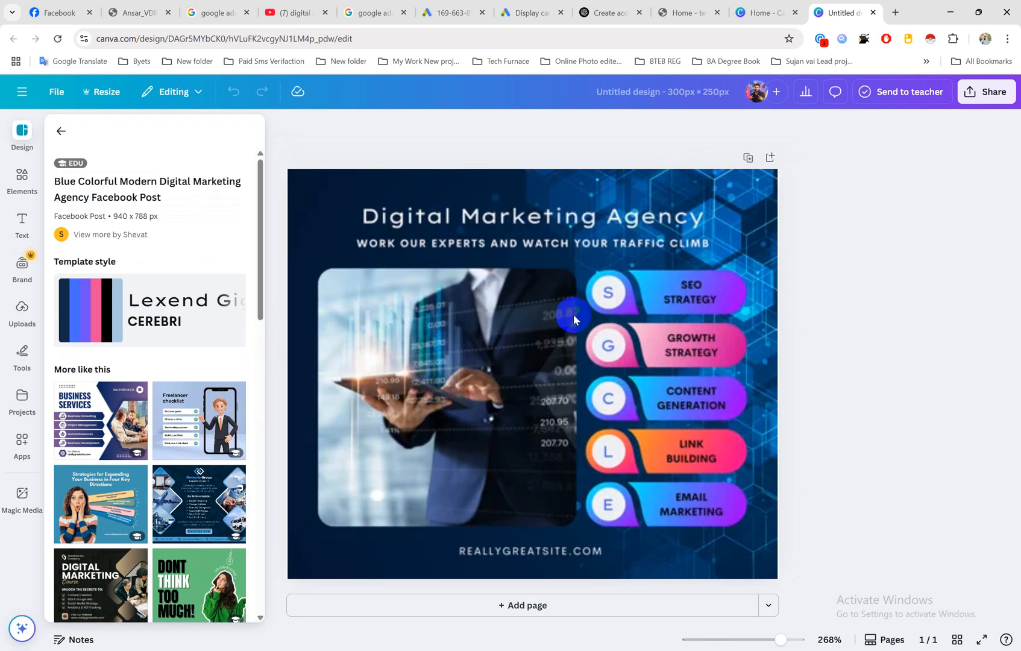
click(573, 313)
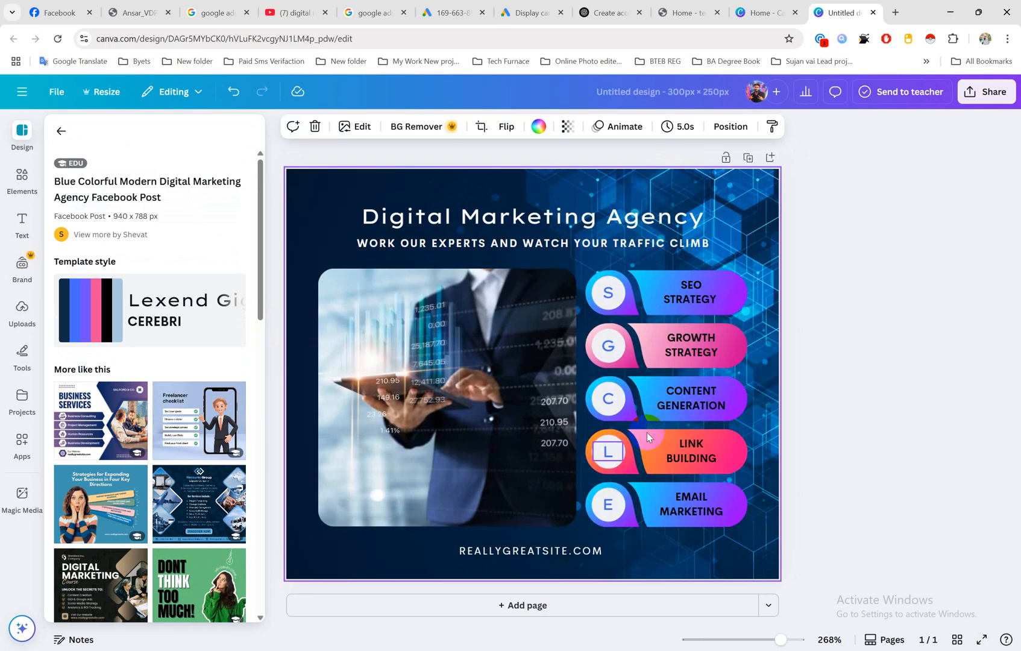
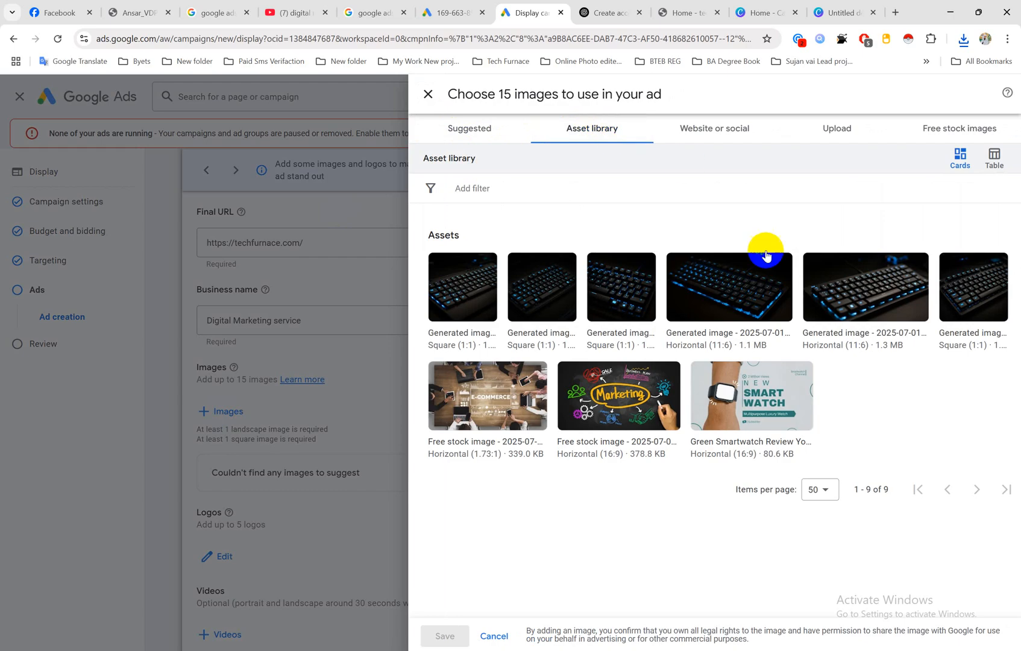
Step: Review the website and upload image sources, and search the free stock images for "digital marketing"
click(716, 132)
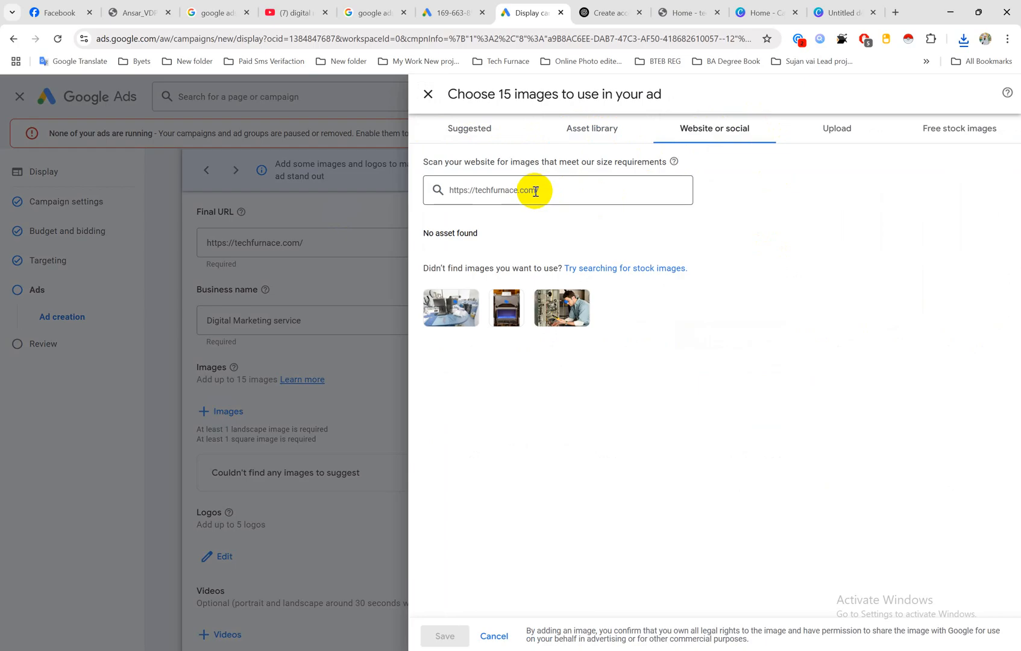
click(837, 134)
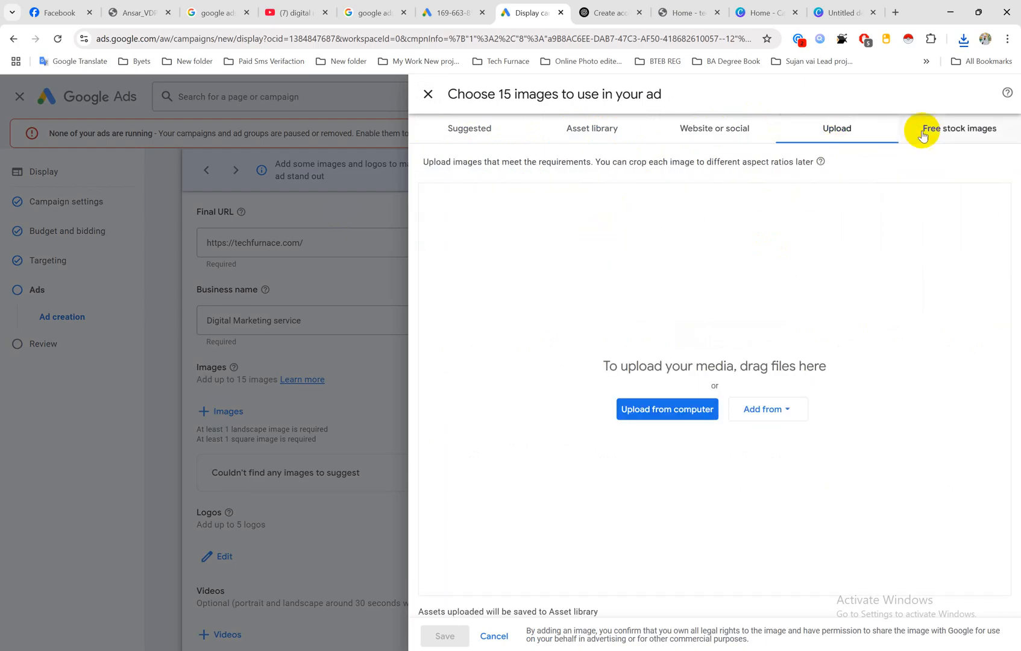
click(962, 133)
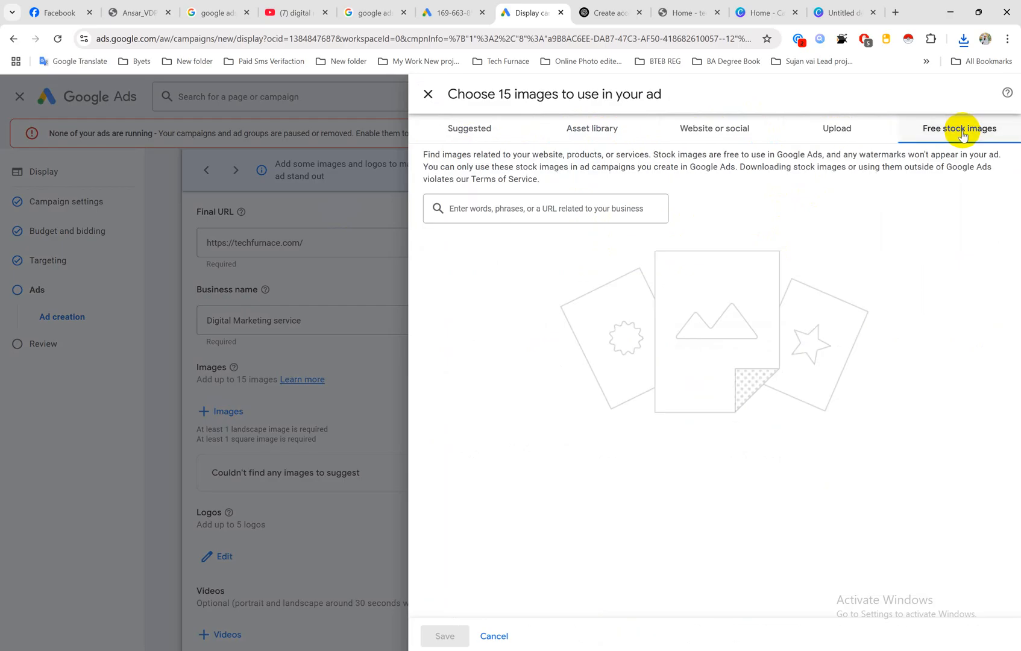
click(516, 212)
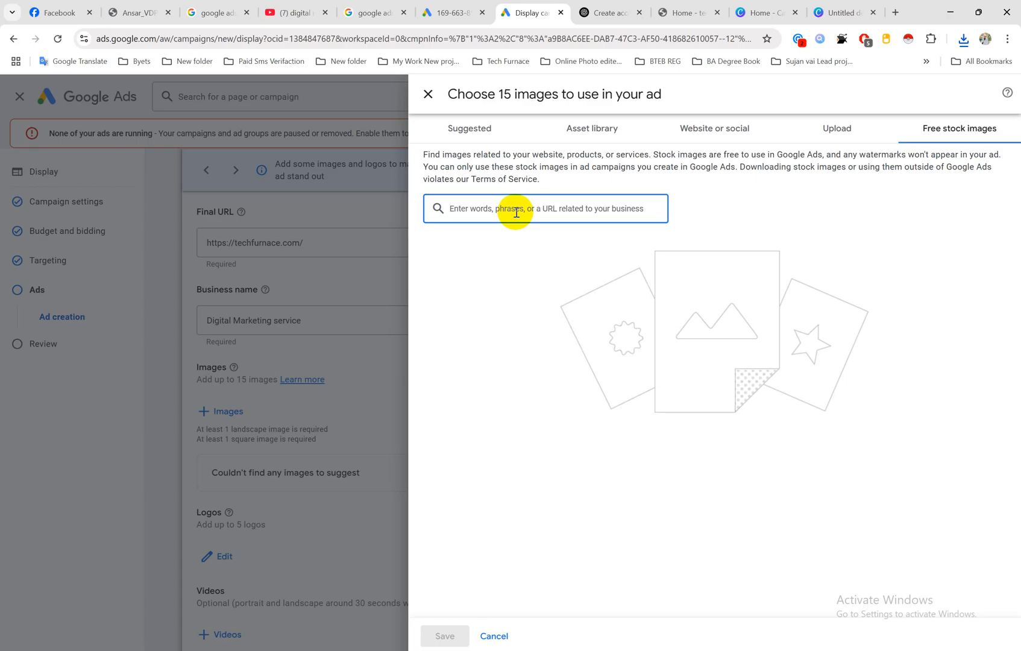
text(digital marketing)
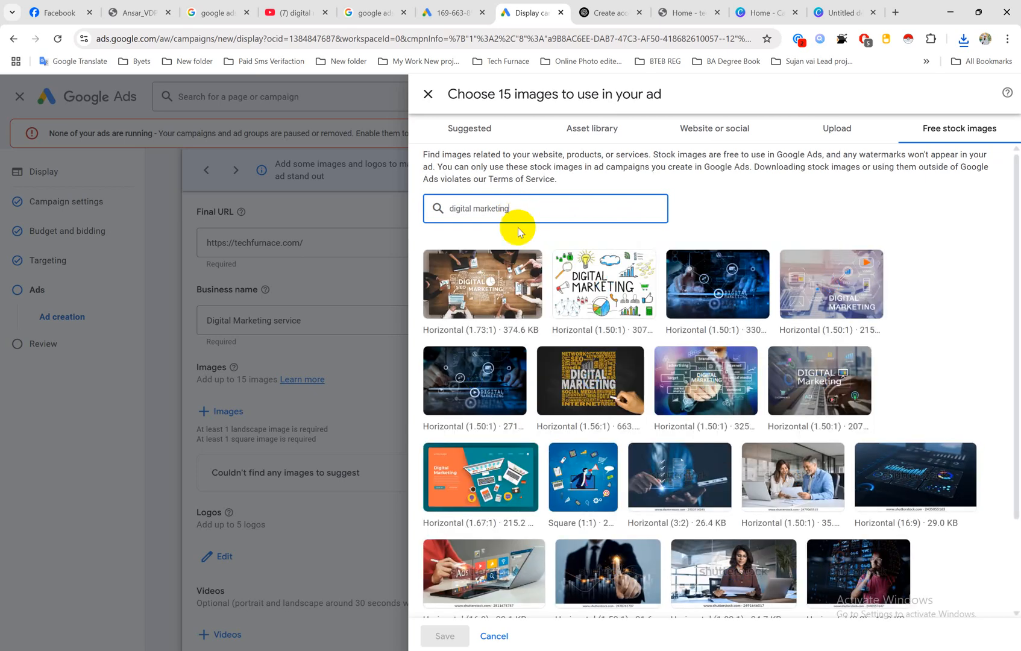
scroll(661, 289, down, 2)
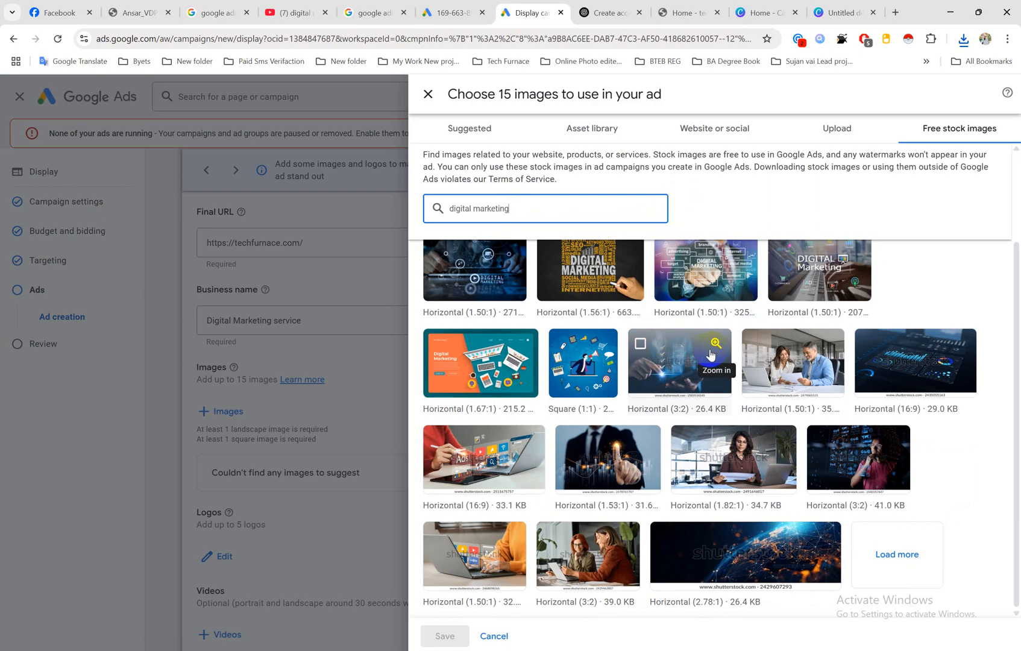
scroll(712, 354, up, 2)
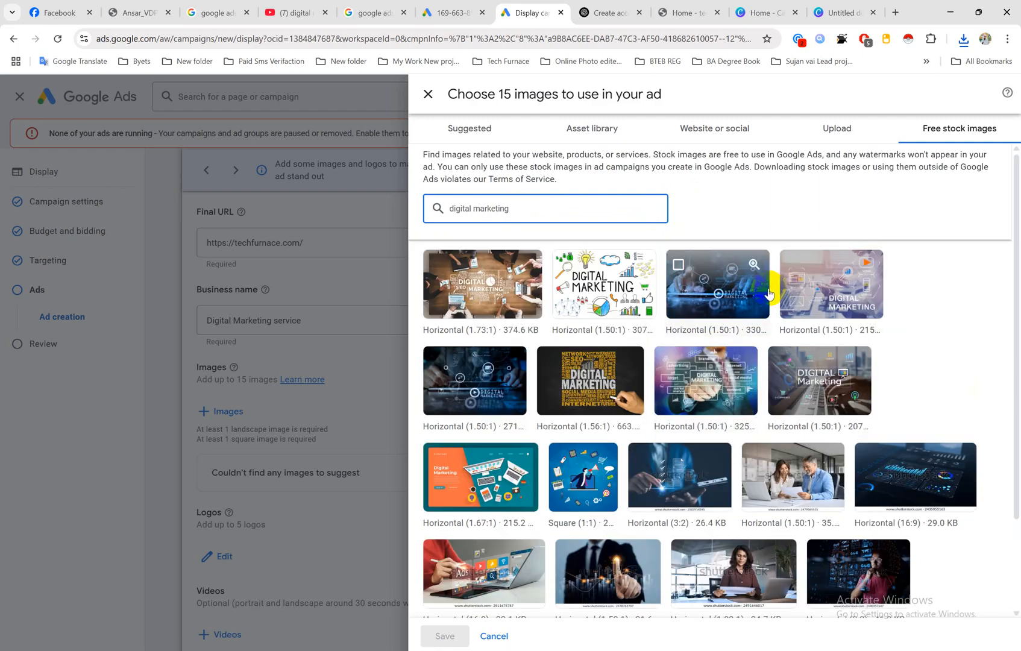
scroll(769, 294, down, 2)
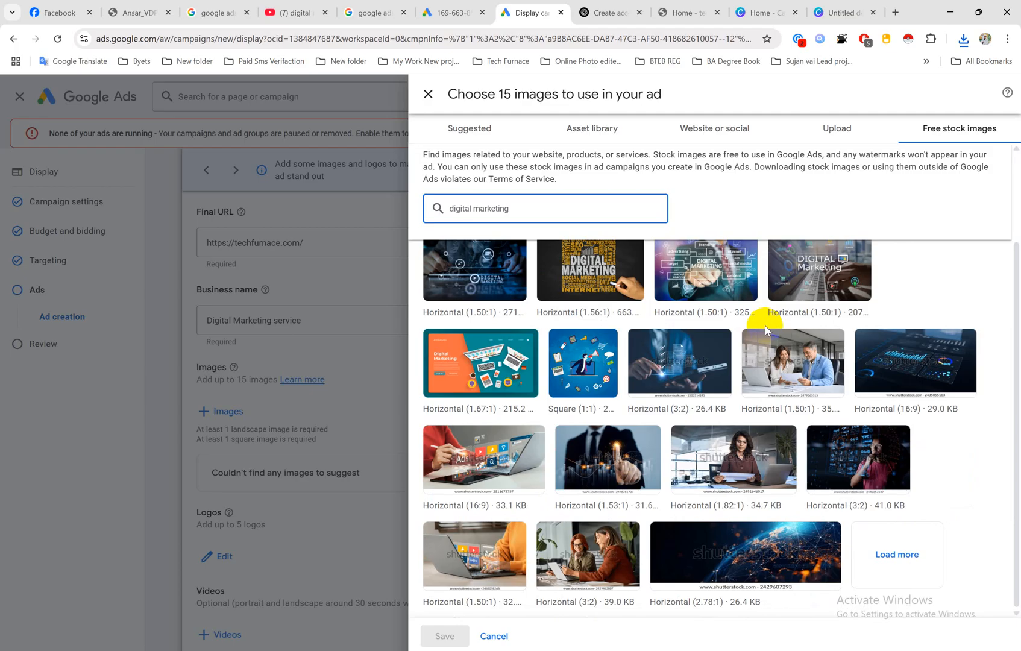
scroll(764, 325, up, 2)
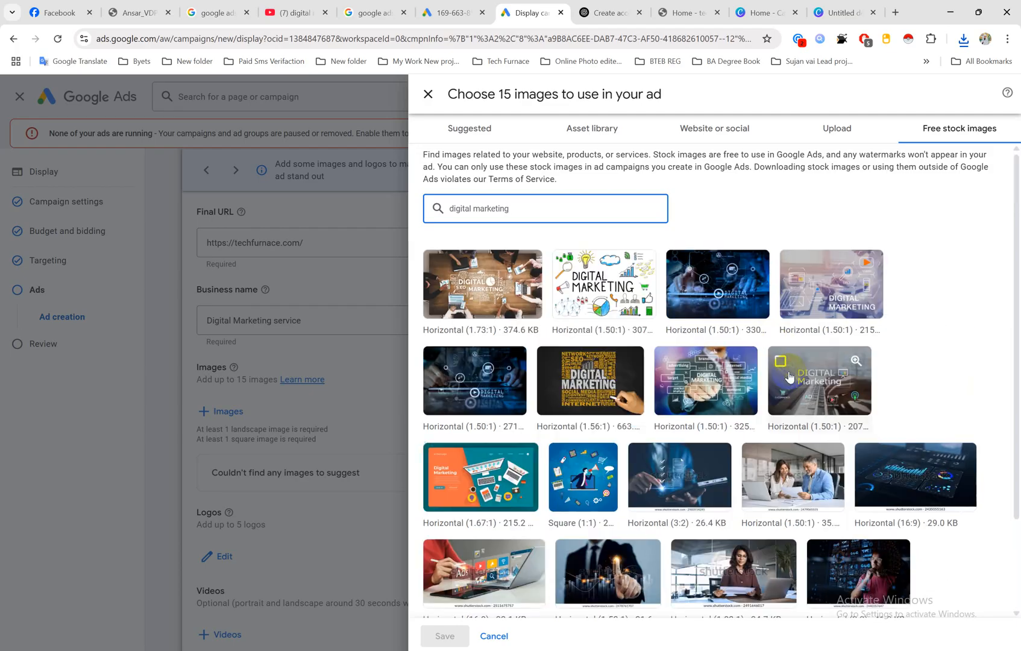
Step: Upload the "Untitled design (3)" image from the Downloads folder and save it to the ad's images
click(837, 130)
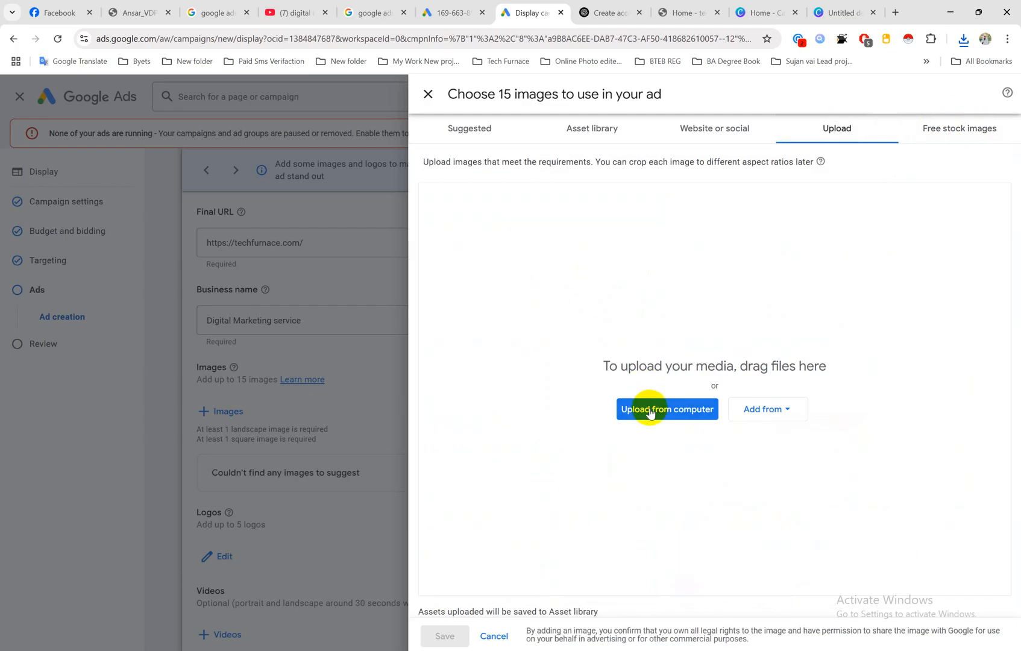
click(668, 411)
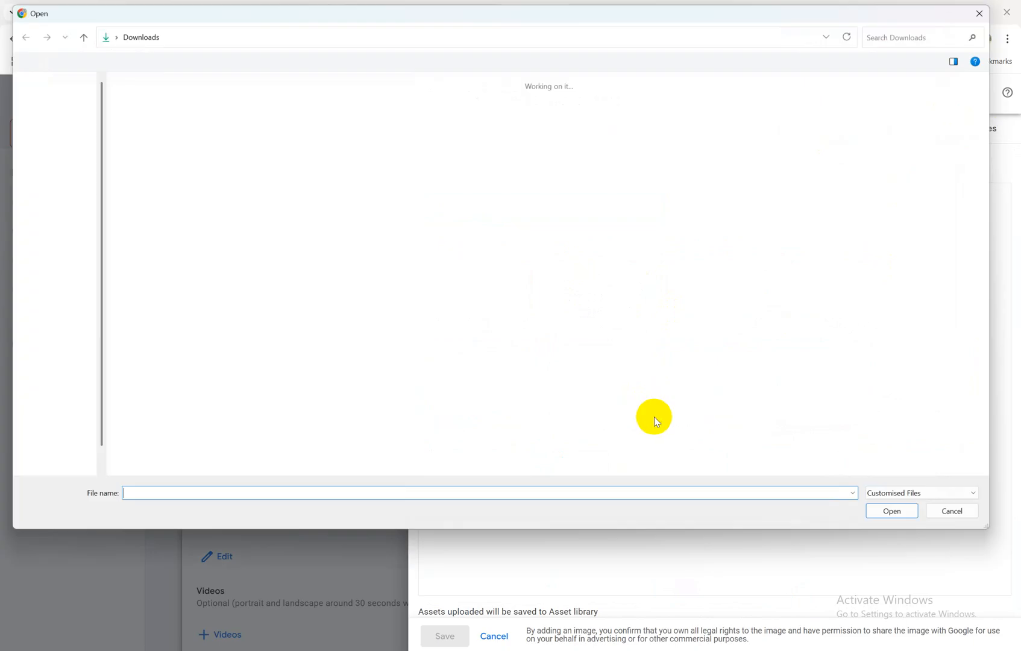
click(173, 151)
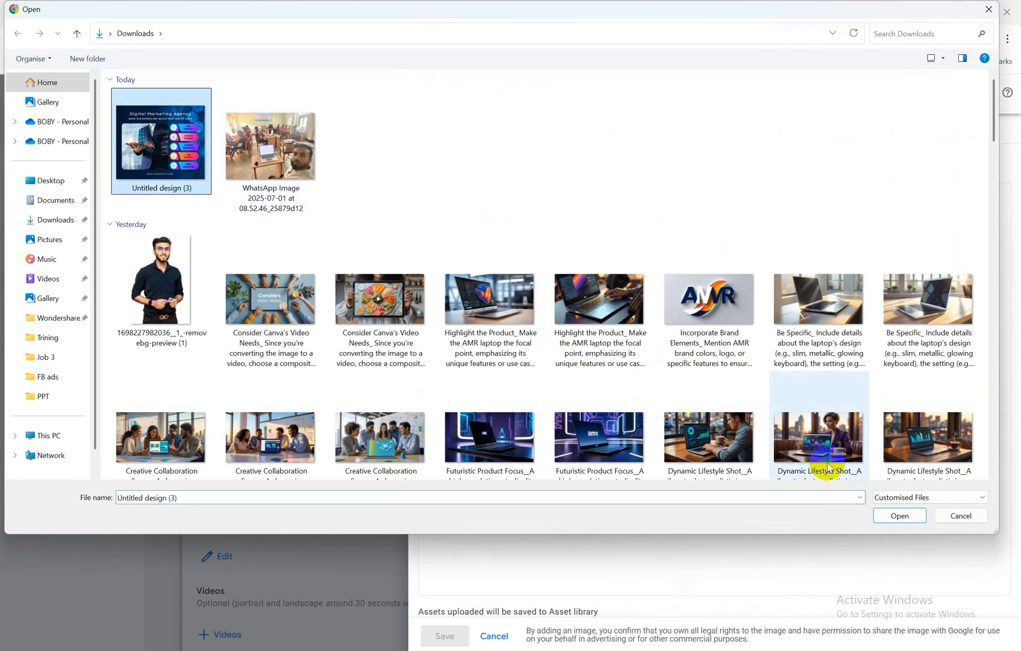
click(899, 515)
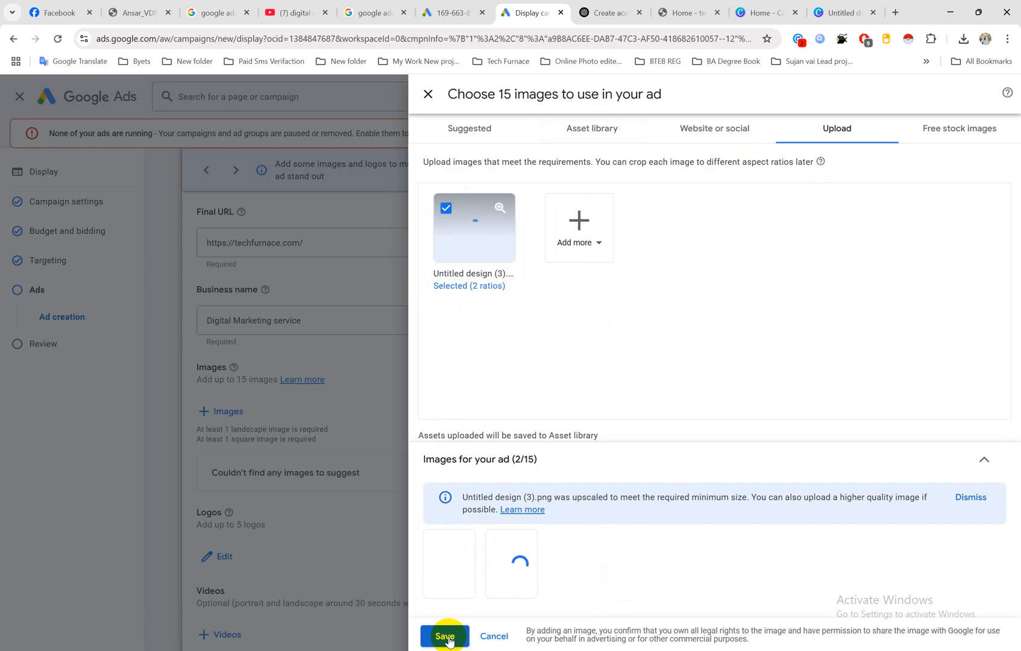
click(446, 637)
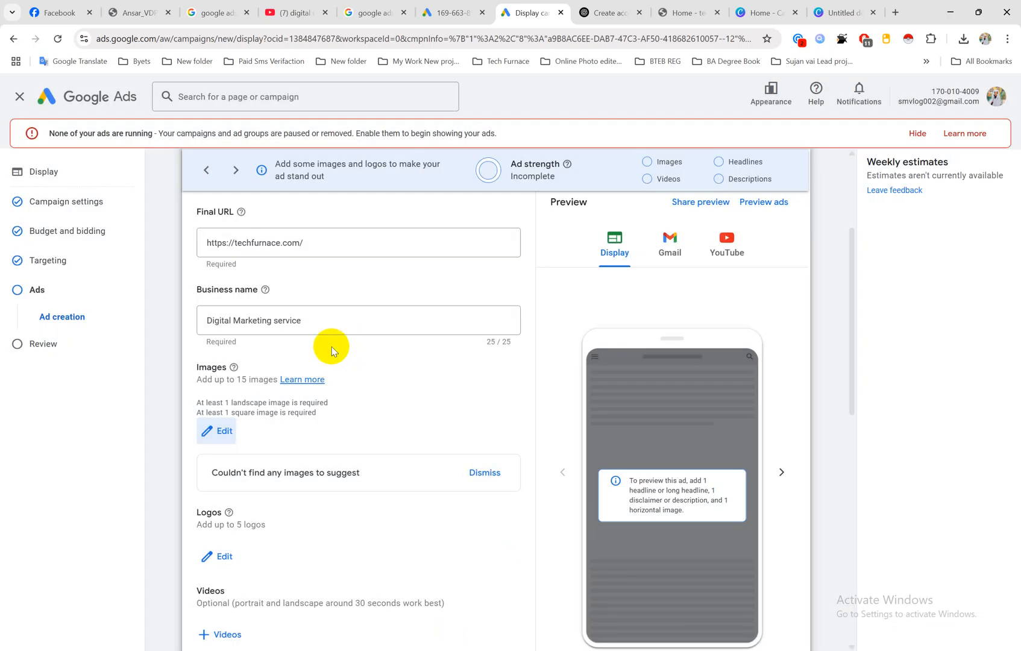
Step: Add the MiT logo "images.png" from the asset library as the ad's logo and save it
scroll(269, 360, down, 2)
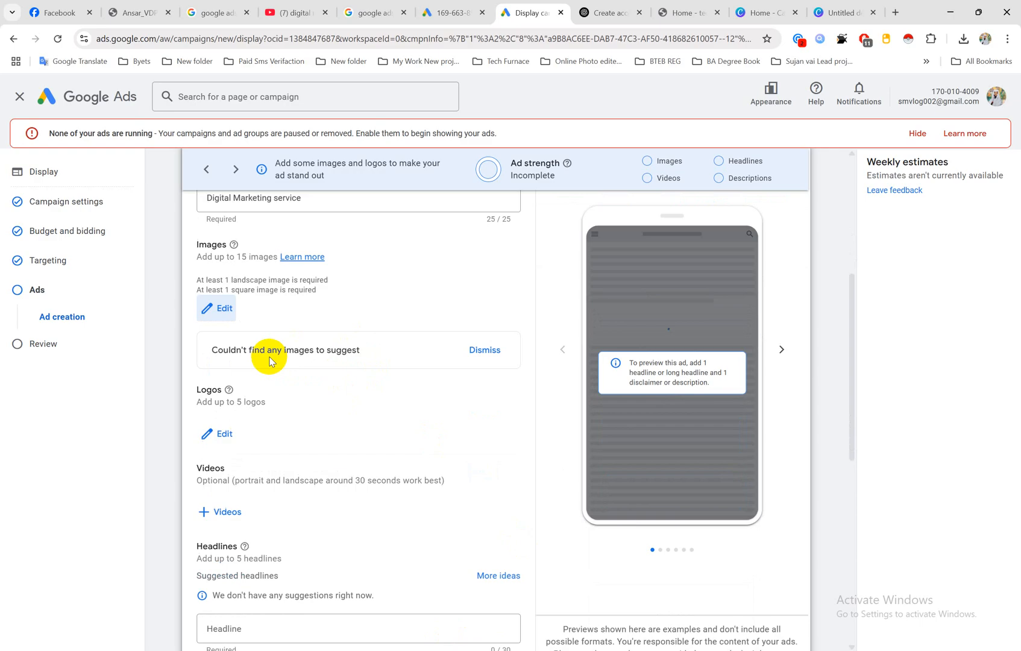
scroll(269, 361, down, 1)
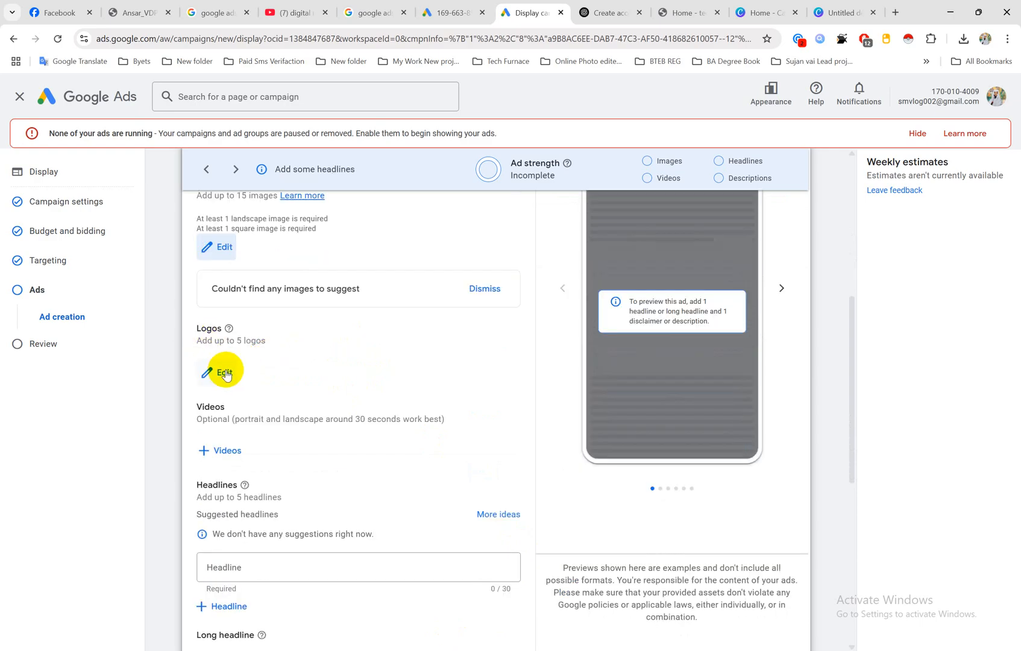
click(225, 373)
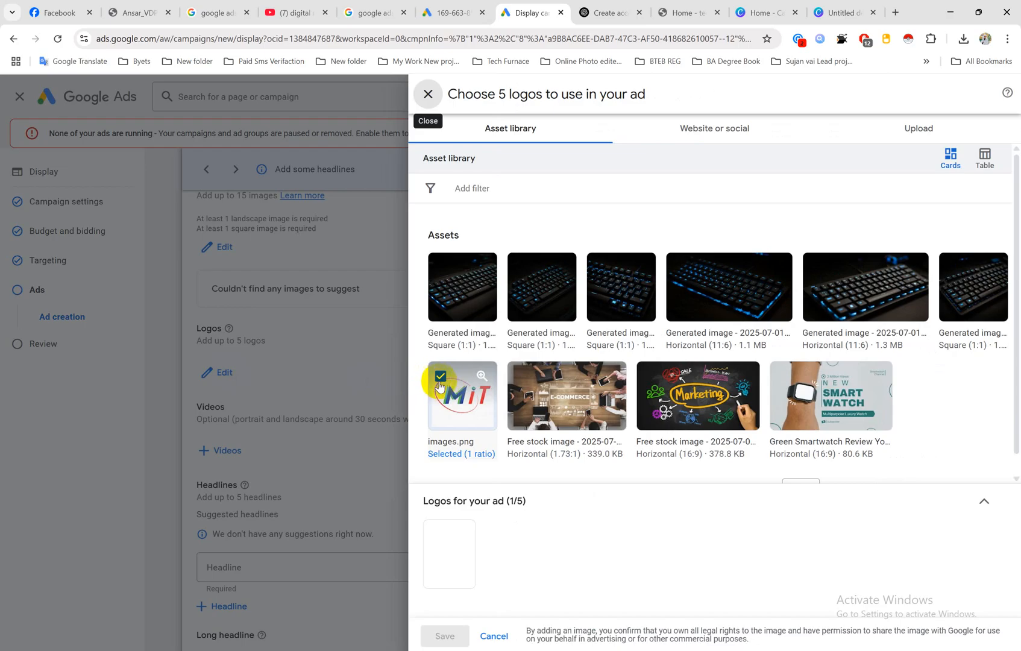
click(440, 378)
click(441, 378)
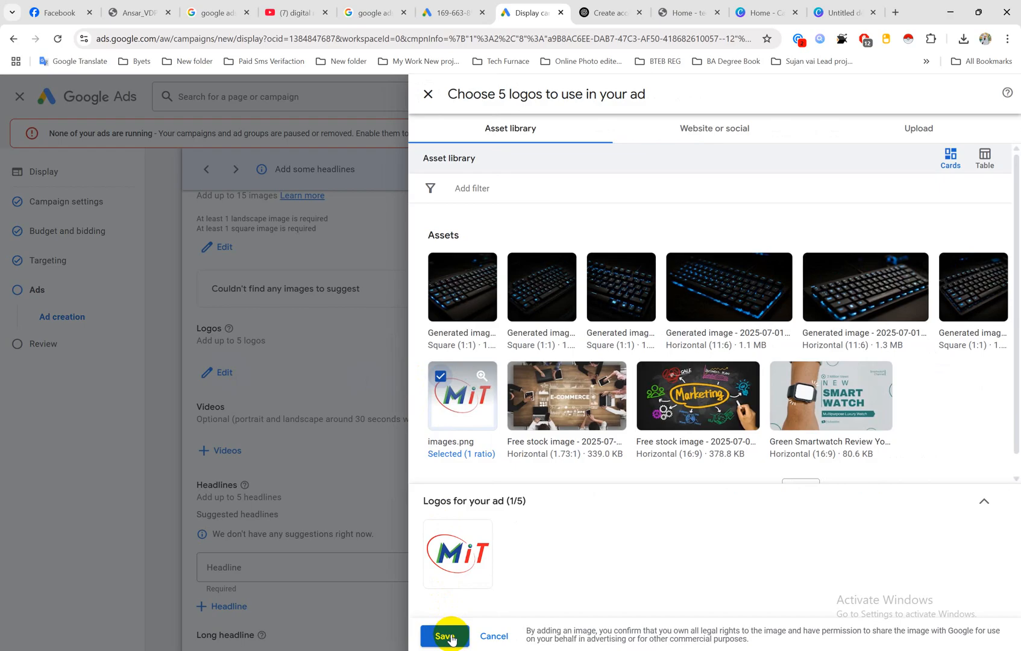
click(445, 636)
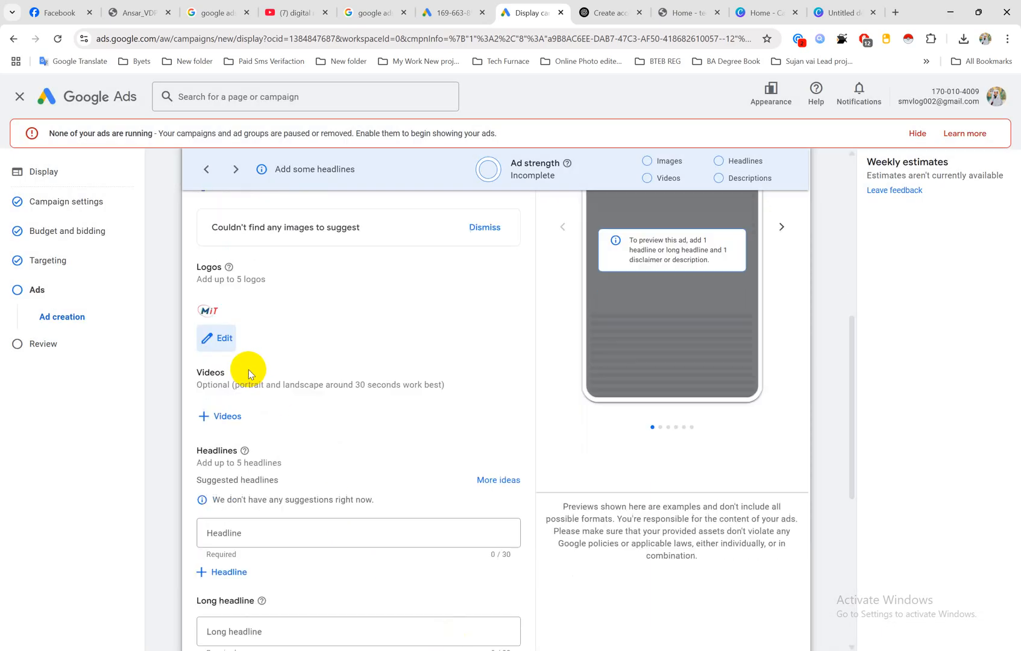
Step: Open the video picker for the ad, check its asset library, and start a YouTube video search
scroll(249, 374, down, 1)
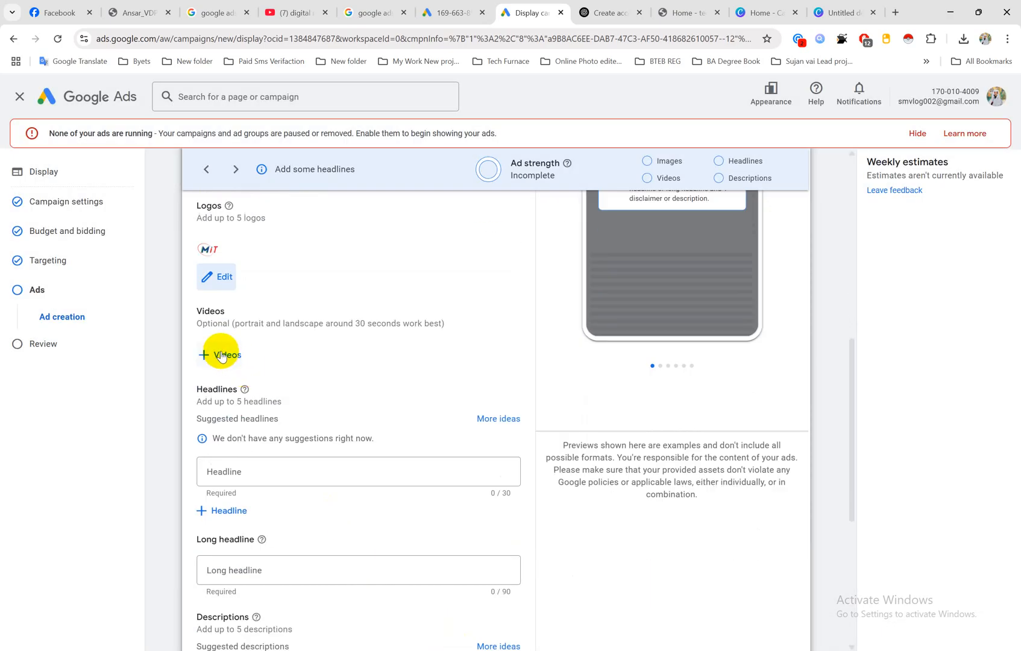
drag(198, 322, 228, 326)
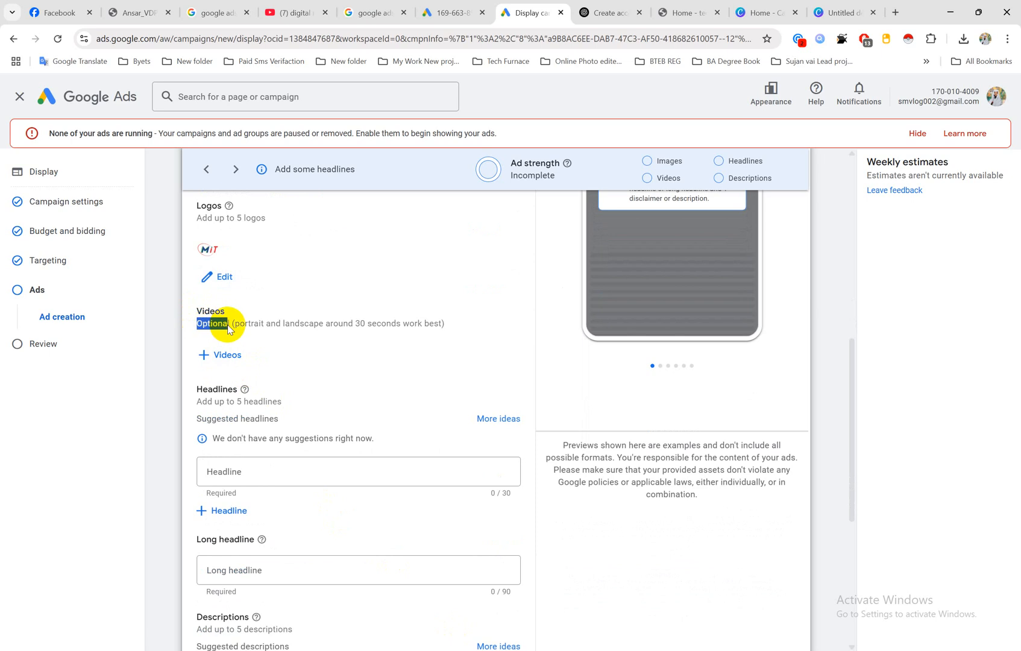
click(217, 323)
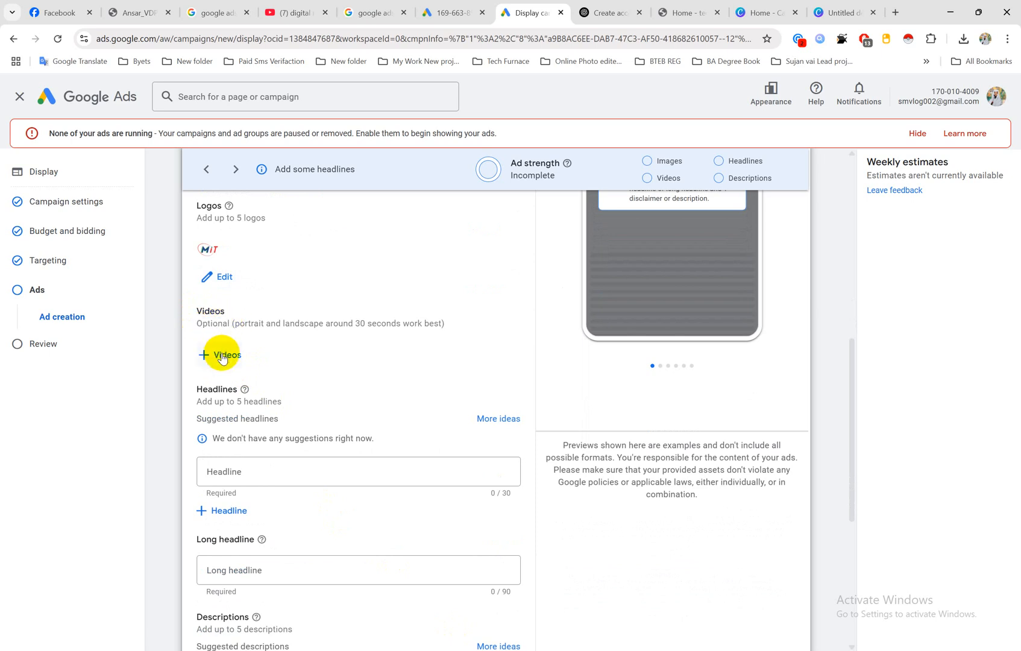
click(222, 355)
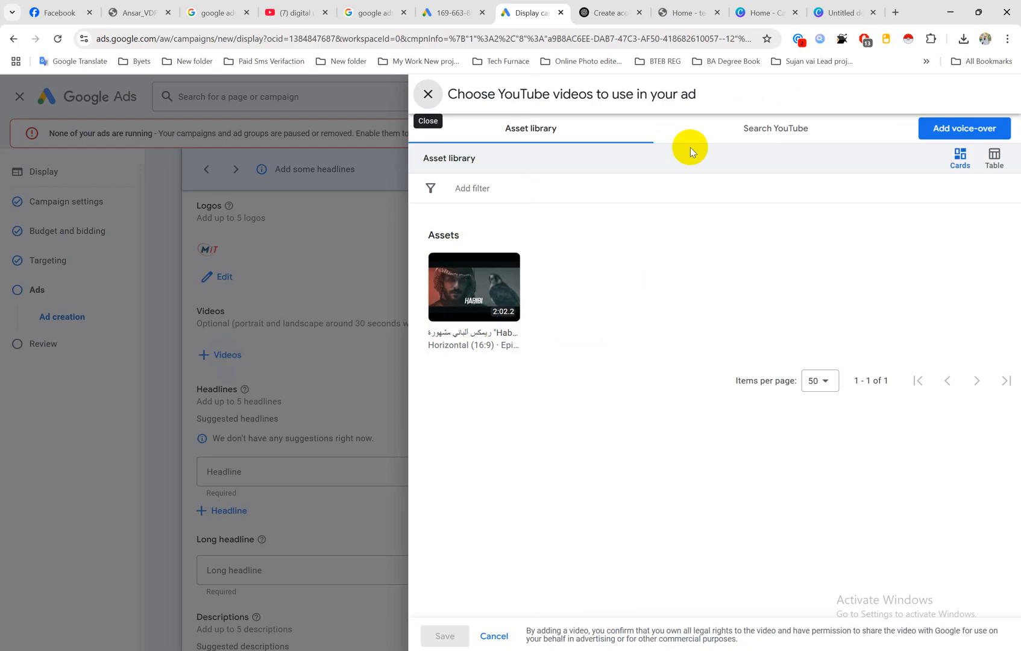
click(792, 133)
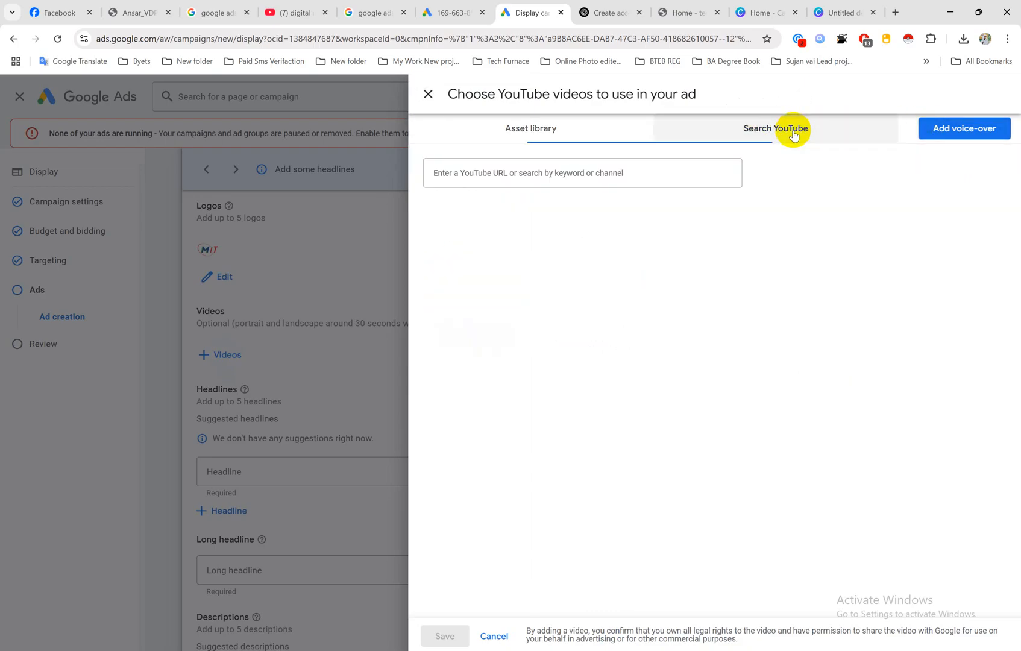
click(541, 134)
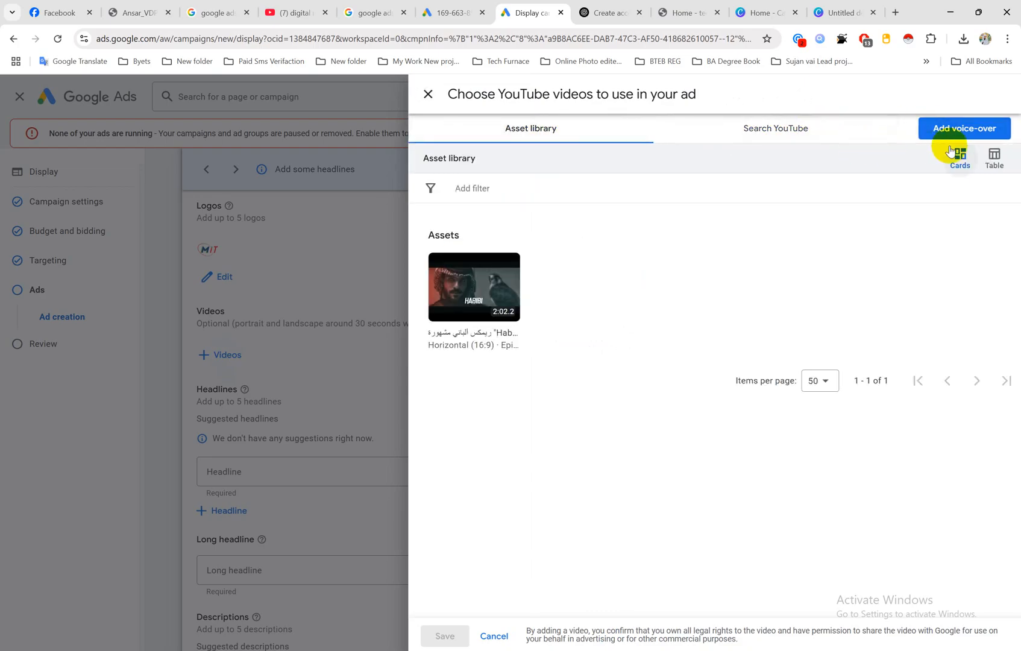
click(785, 130)
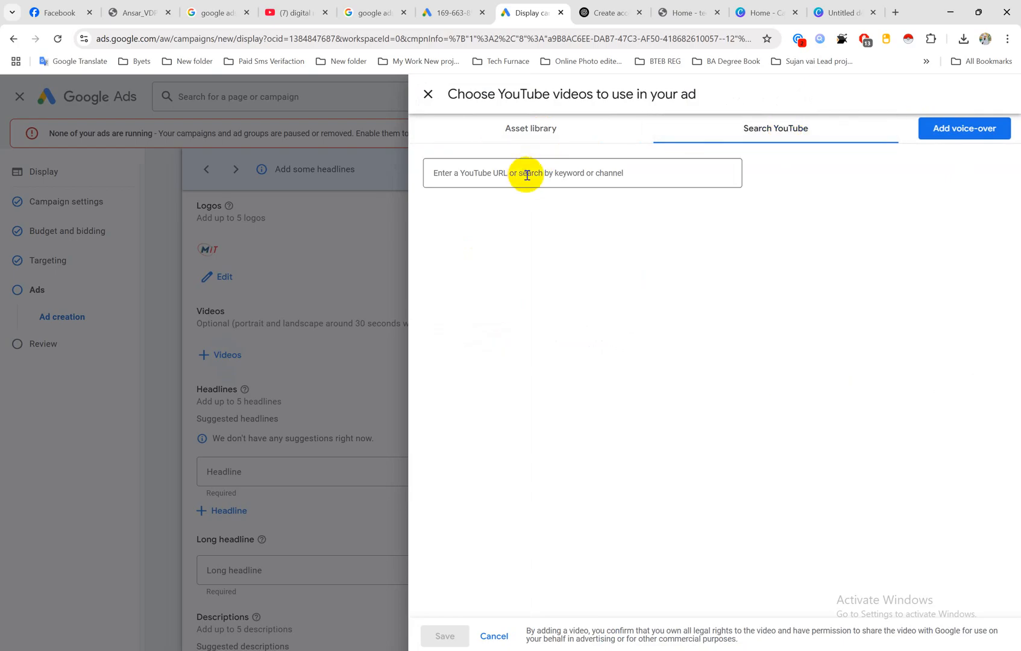
click(627, 172)
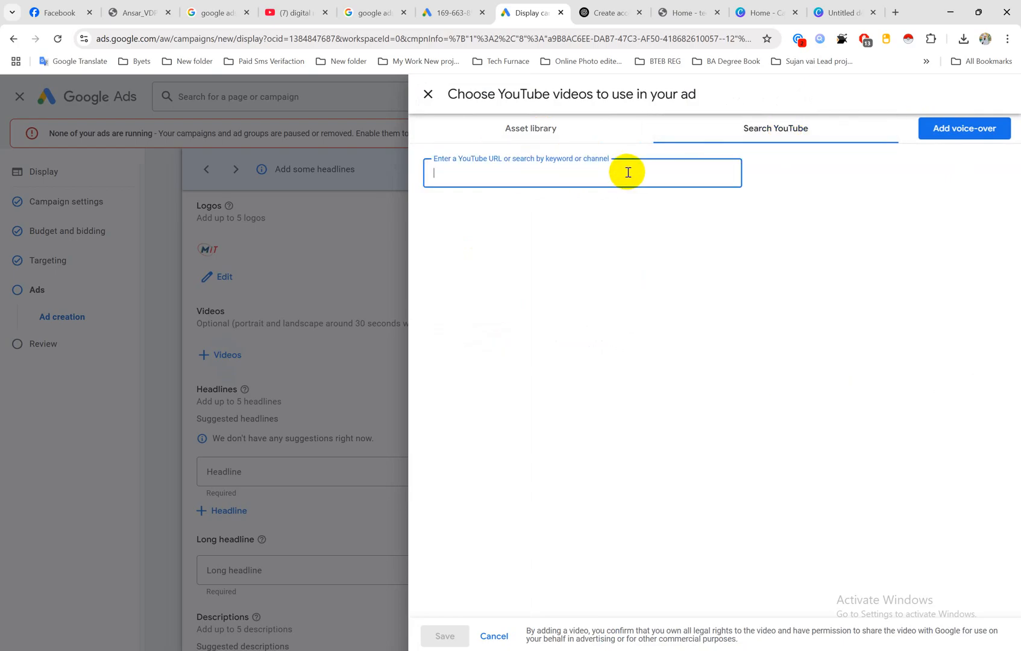
text(https://techfurnace.com/)
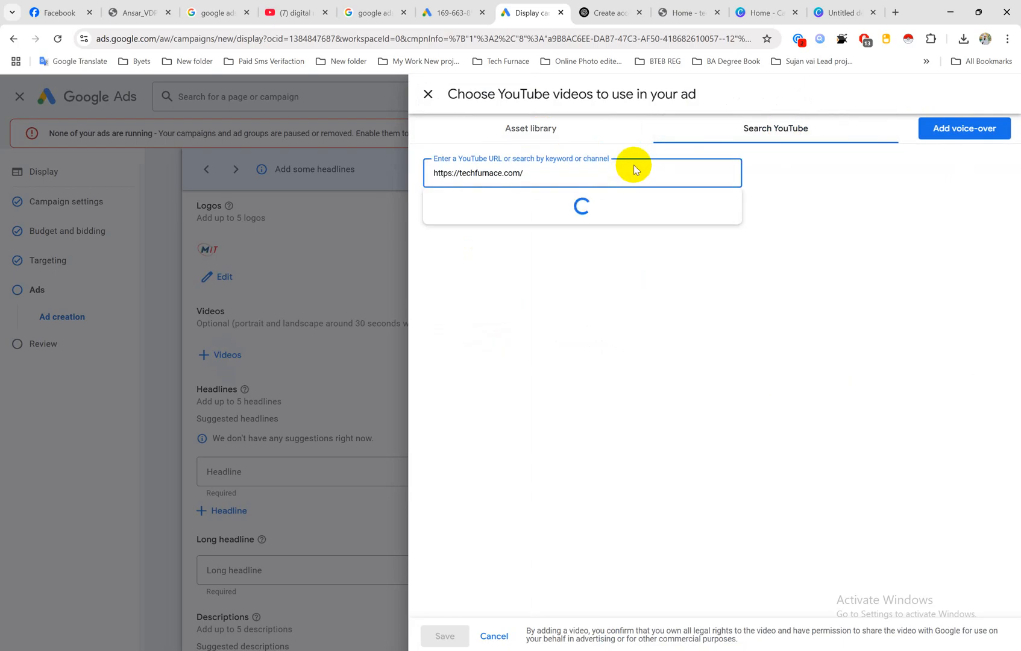
key(ctrl+a)
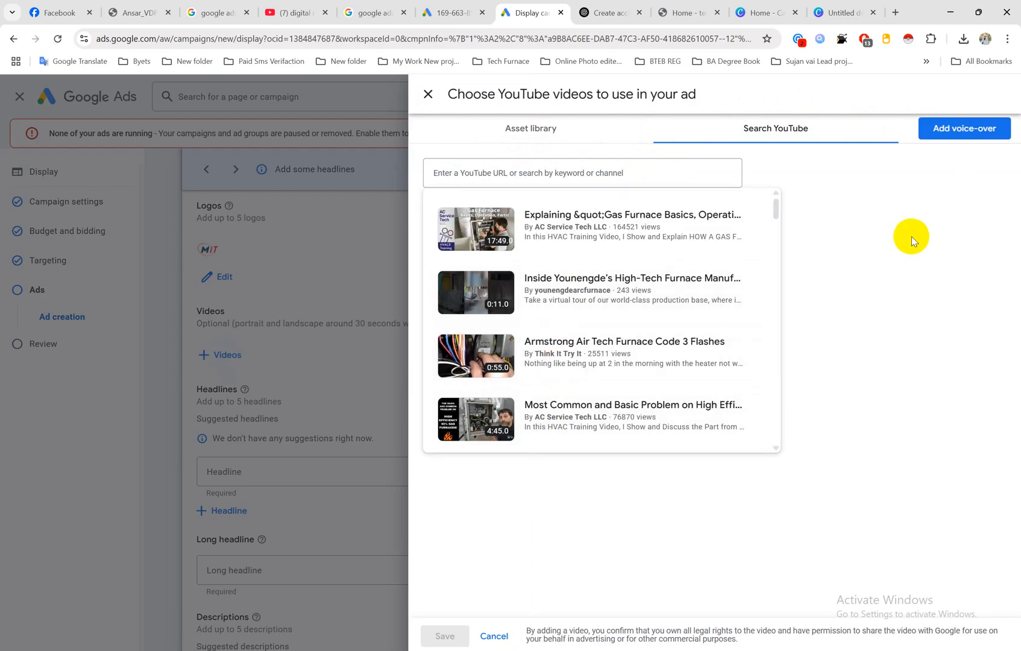
click(911, 237)
Step: Search YouTube for "digital marketing" videos to use in the ad
click(551, 170)
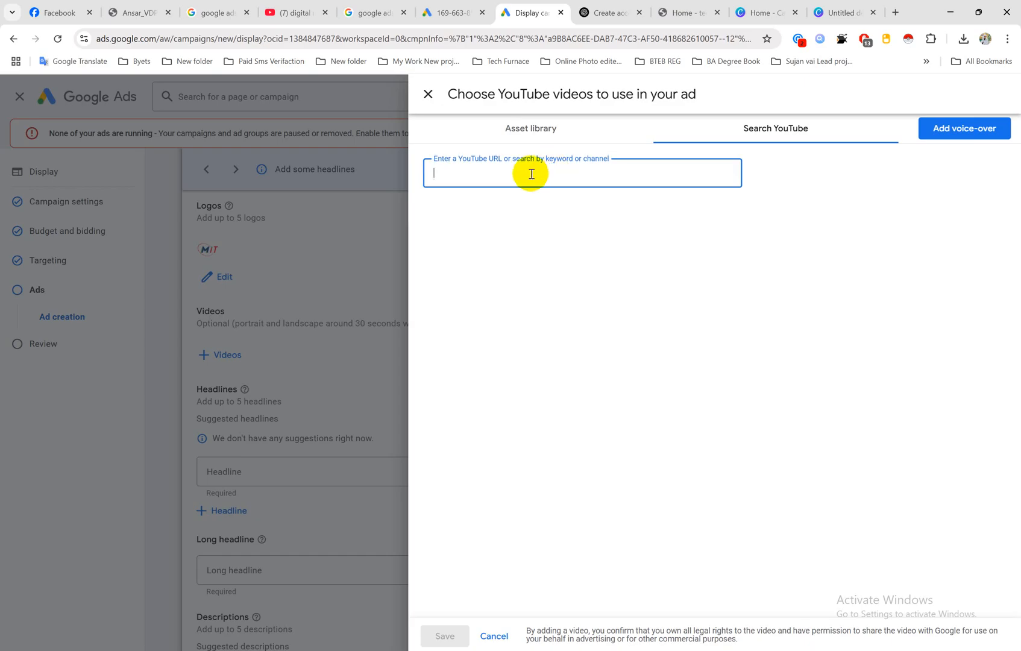
text(digital)
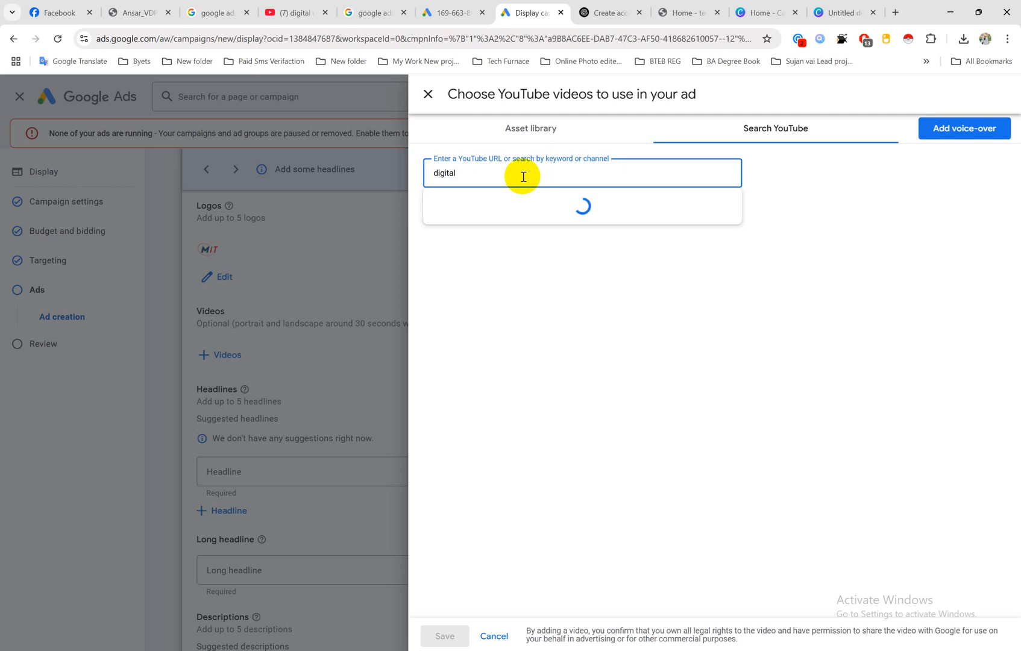
scroll(523, 177, down, 4)
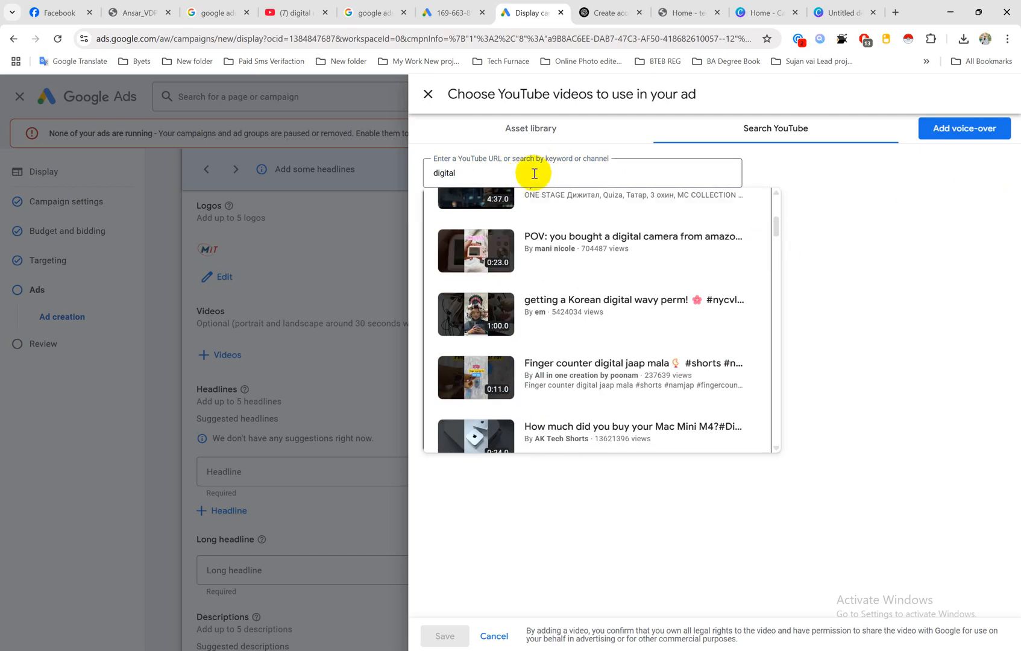
click(535, 177)
text(ma)
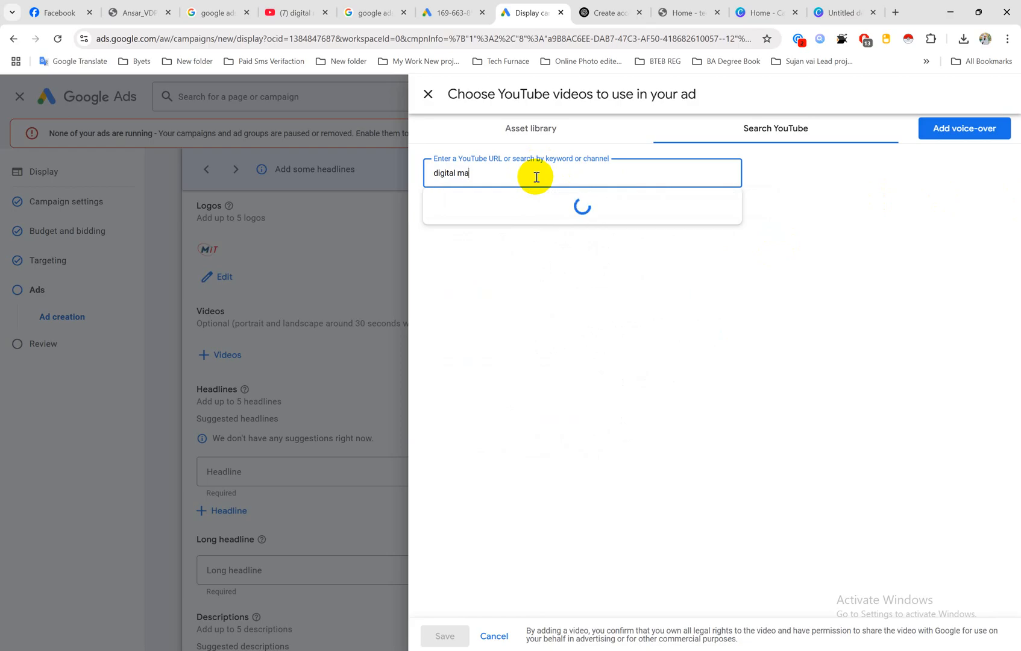
text(rketing)
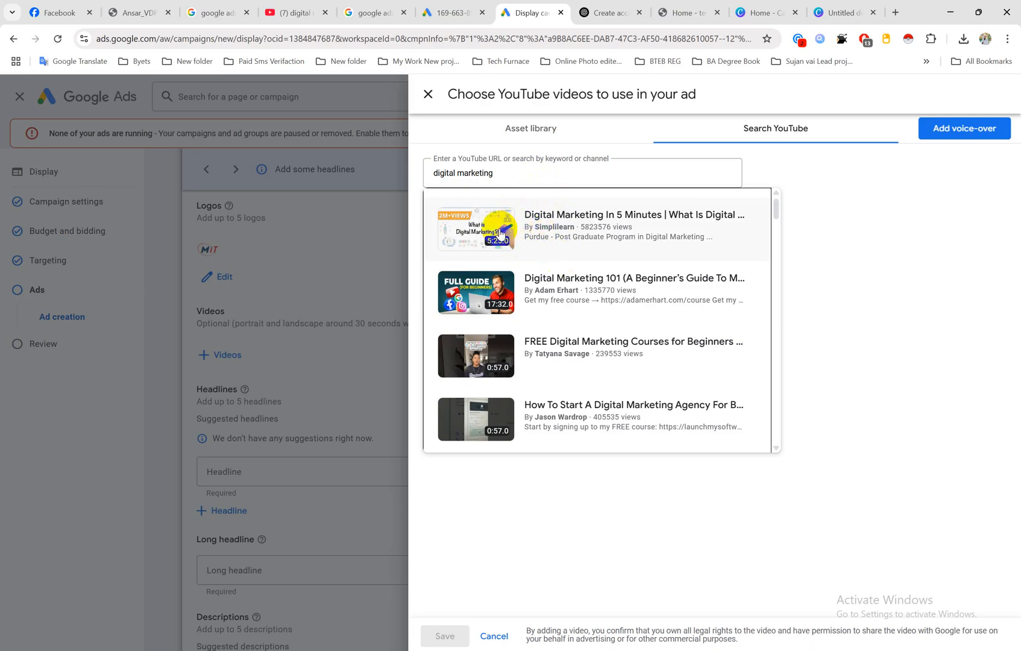
Step: Select the "Digital Marketing In 5 Minutes" and "Digital Marketing 101" videos and save them to the ad
click(581, 216)
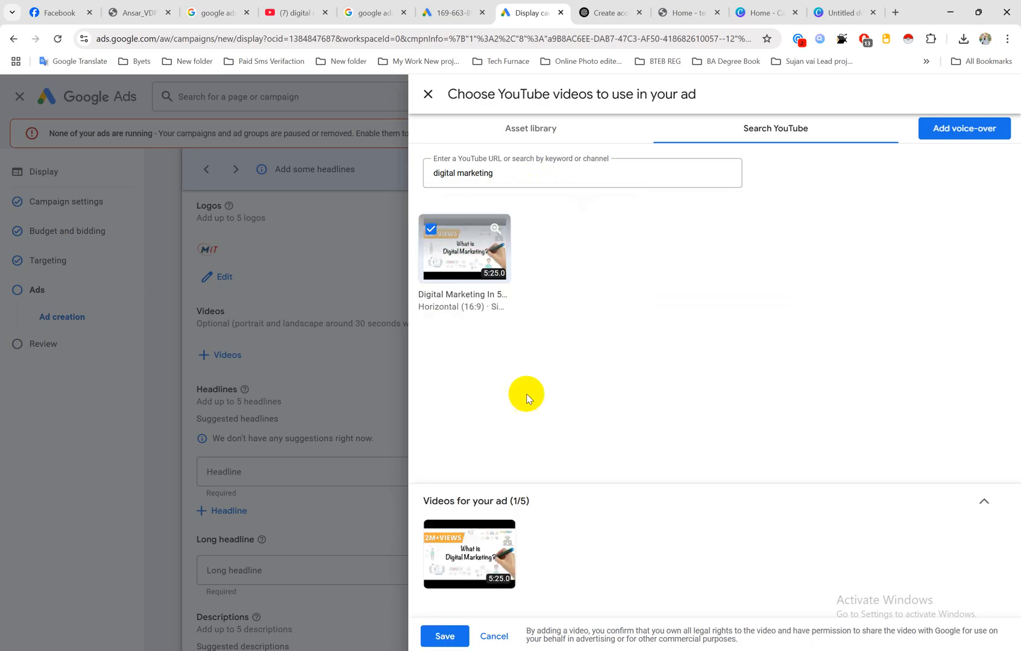
click(529, 175)
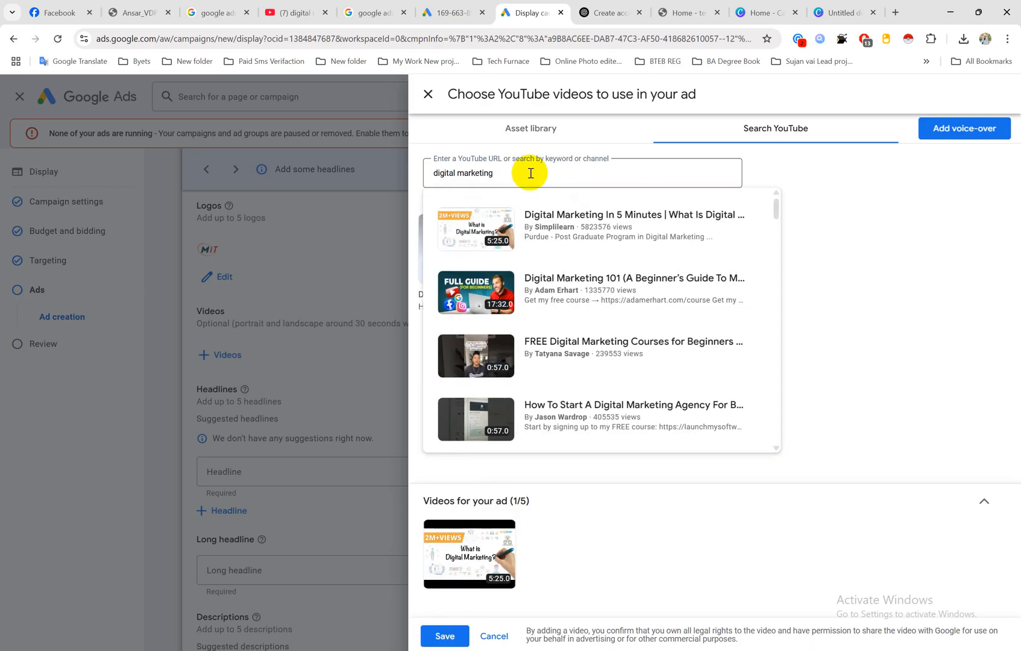
click(523, 291)
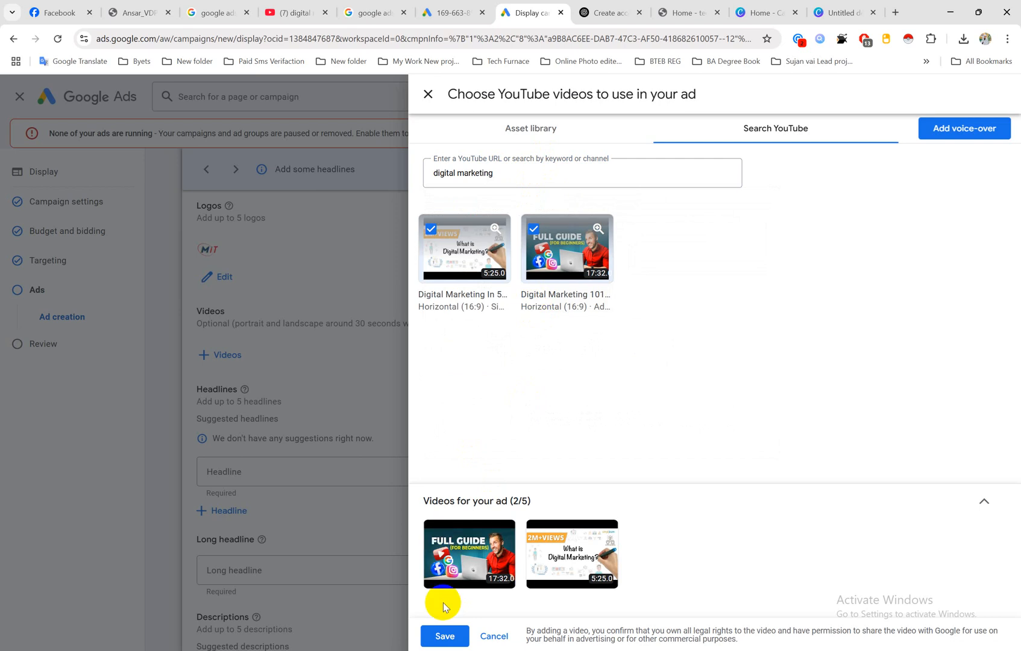
click(528, 170)
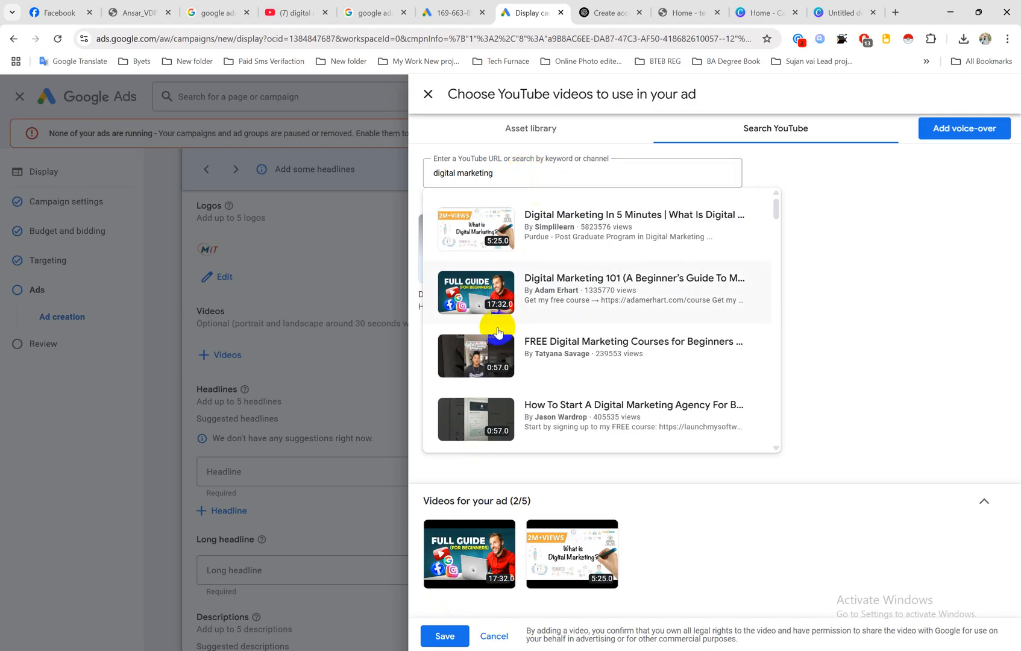
click(444, 636)
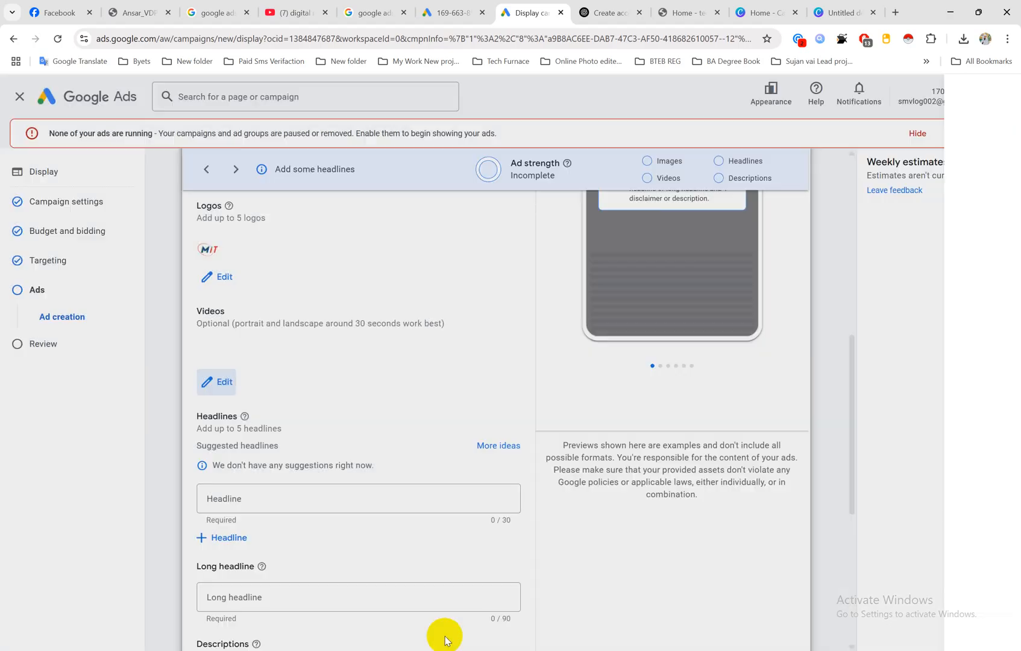
scroll(314, 421, down, 2)
scroll(314, 424, up, 3)
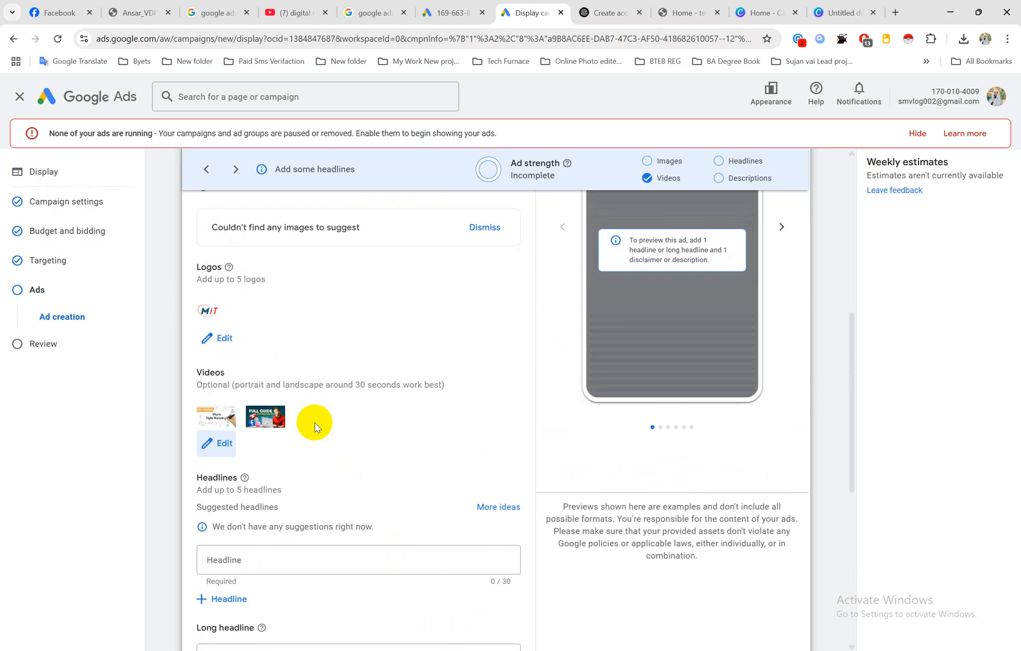
Step: Copy the phrase "Create an account and earn money" from the ChatGPT ad description and return to the Google Ads headline
scroll(314, 425, down, 2)
click(259, 439)
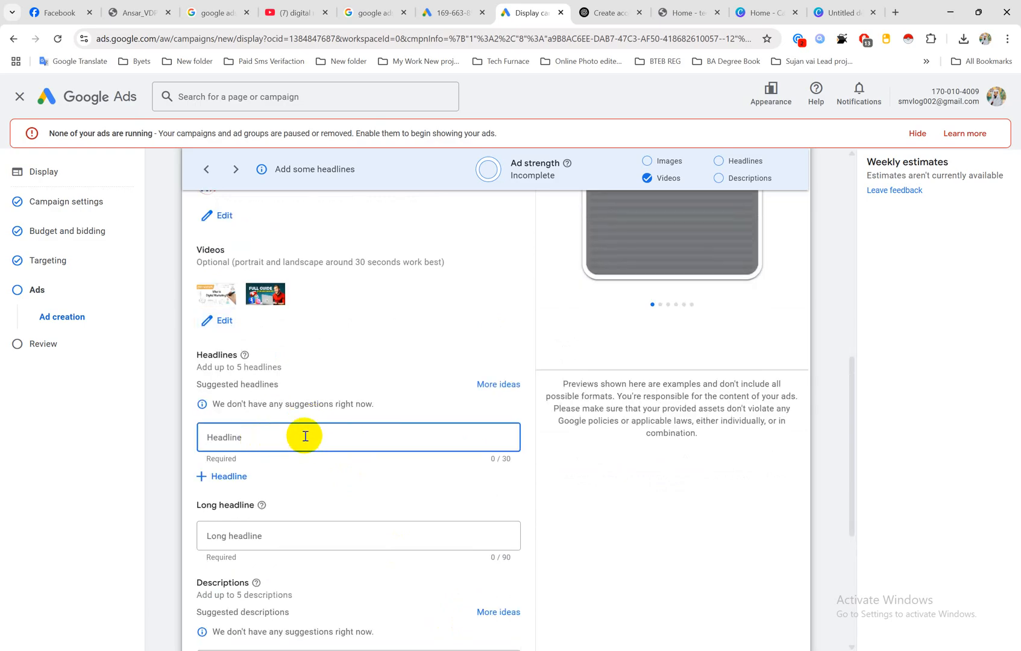
click(588, 12)
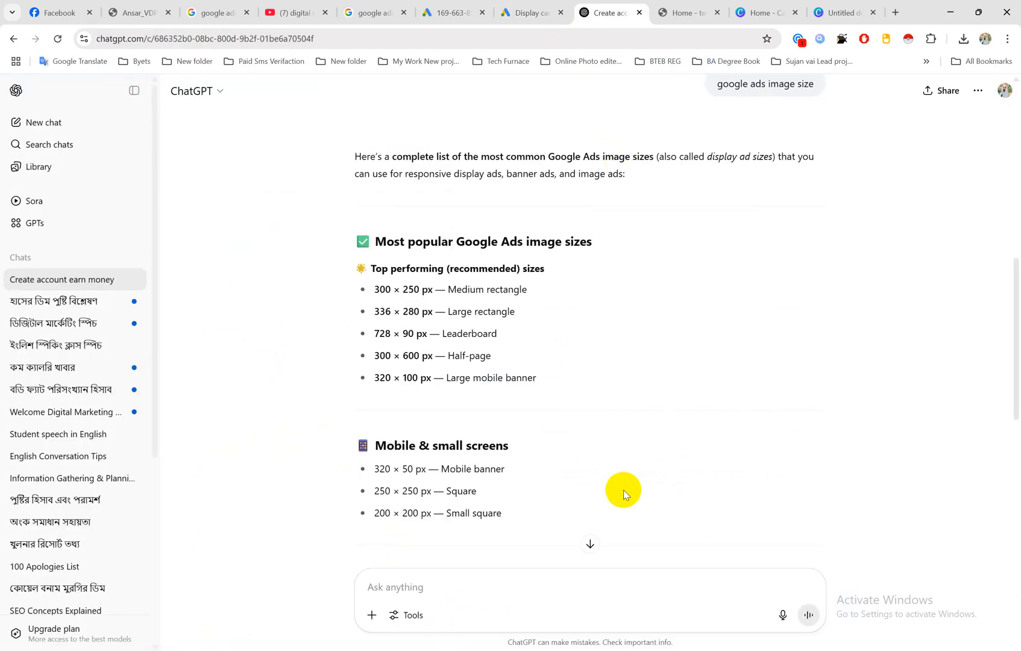
scroll(615, 371, up, 8)
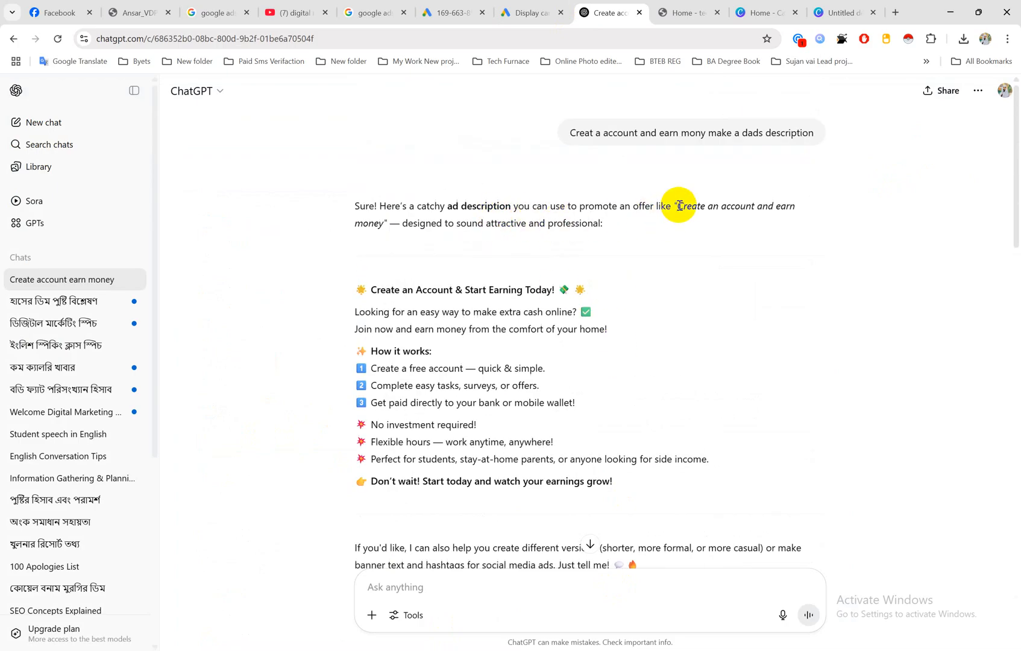
drag(677, 210, 387, 222)
key(ctrl+c)
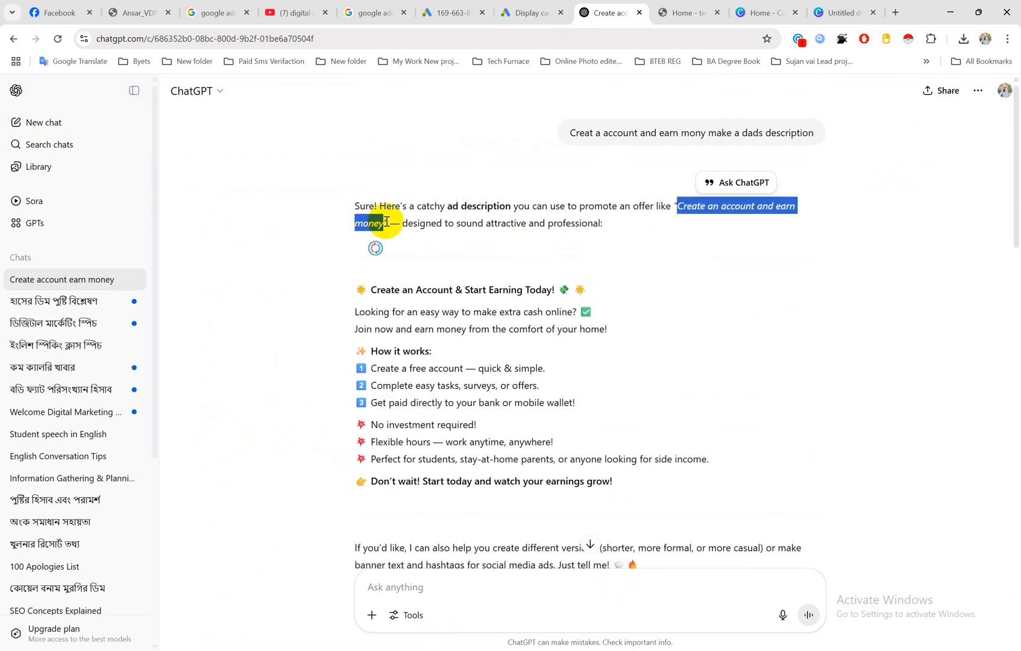
click(702, 11)
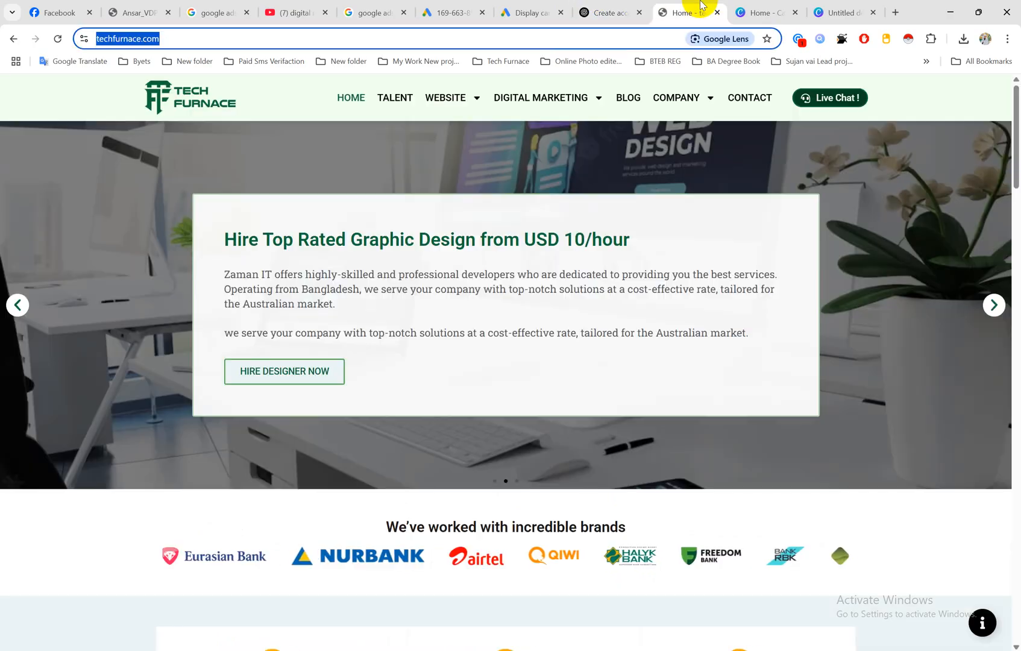
click(522, 12)
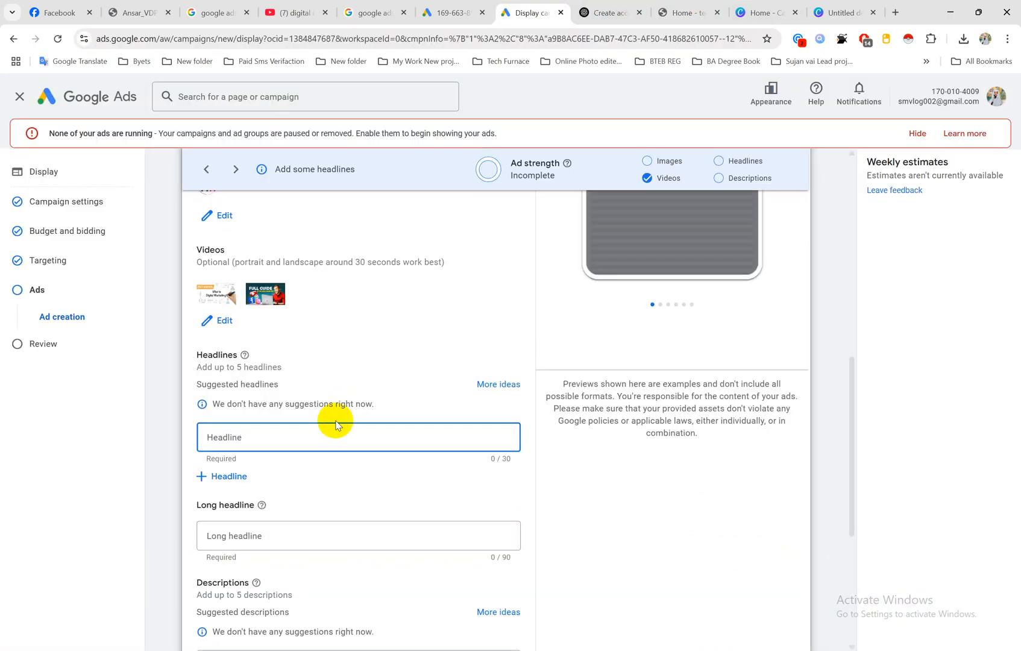
key(ctrl+v)
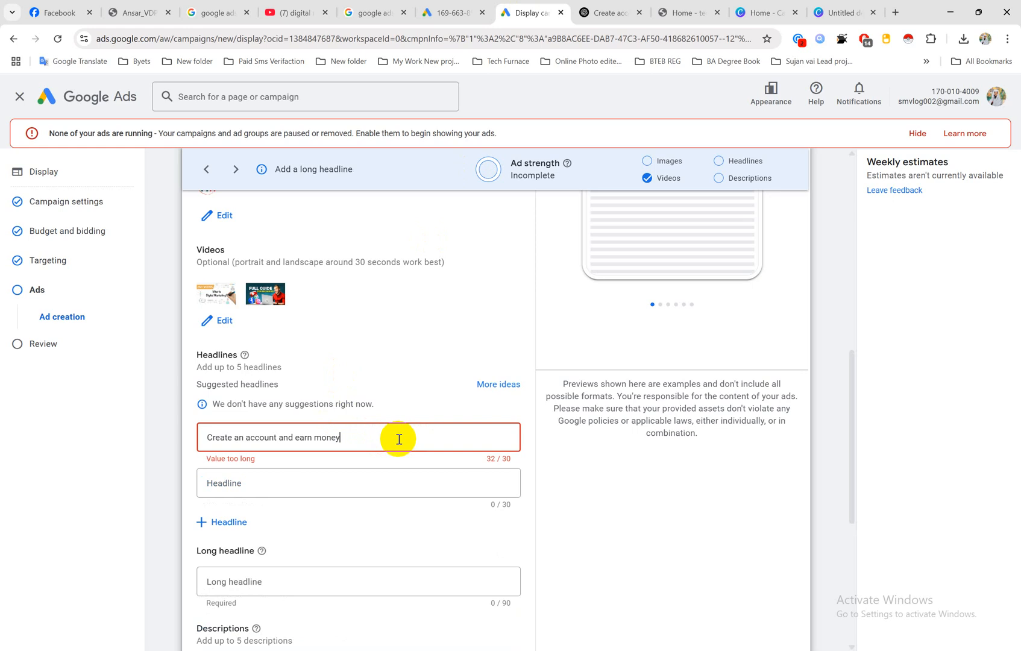
key(BackSpace)
key(BackSpace)
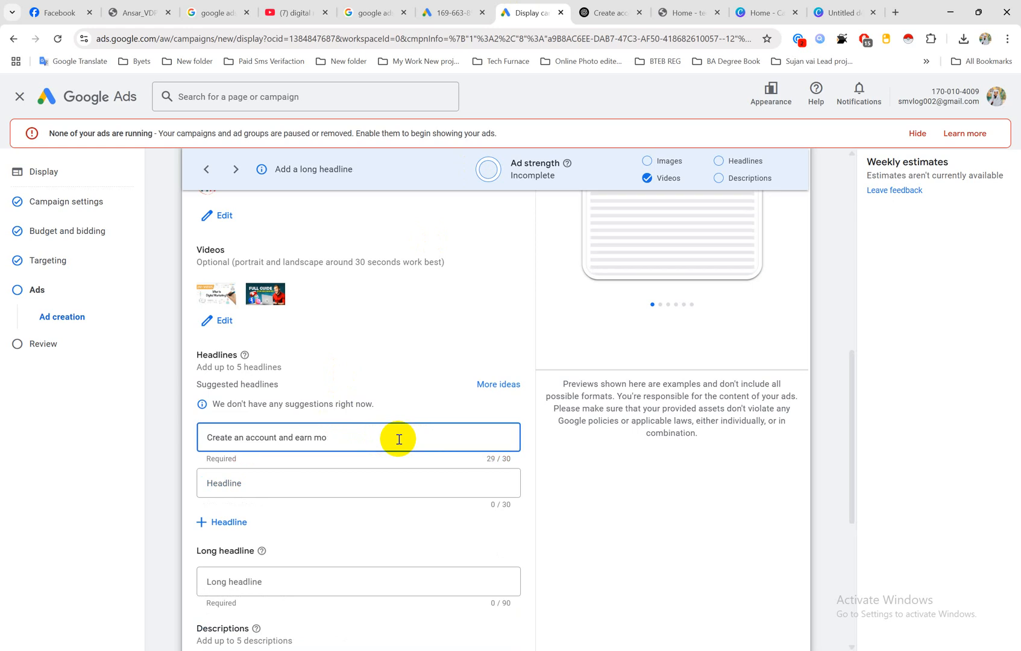
key(ctrl+z)
key(ctrl+z)
key(ctrl+z)
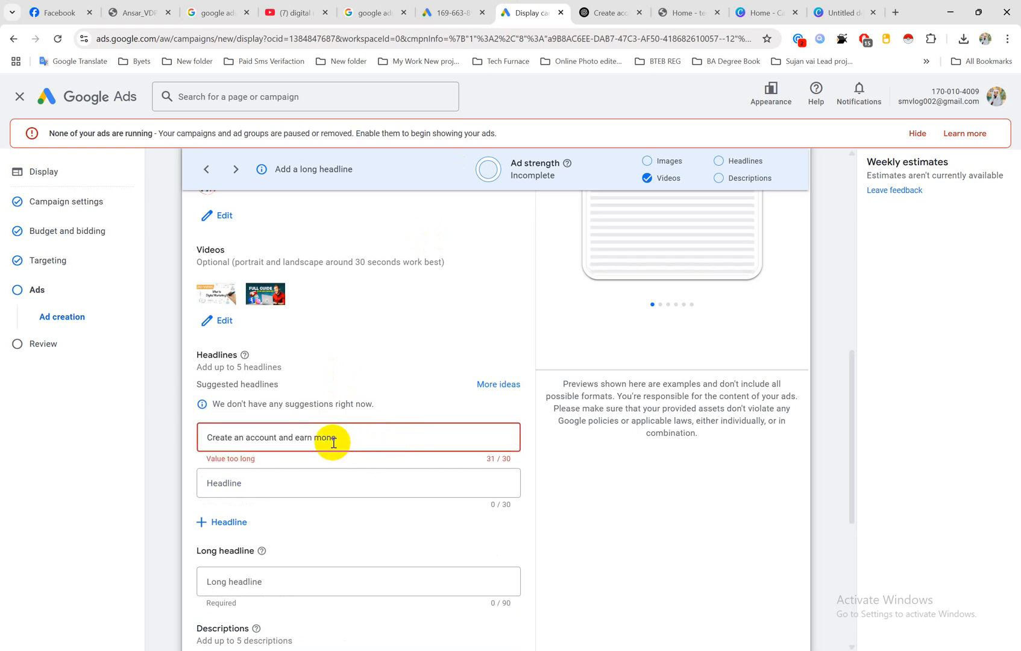
Step: Paste the copied phrase as the first headline and shorten it to "Create an account earn money"
key(ctrl+v)
click(295, 437)
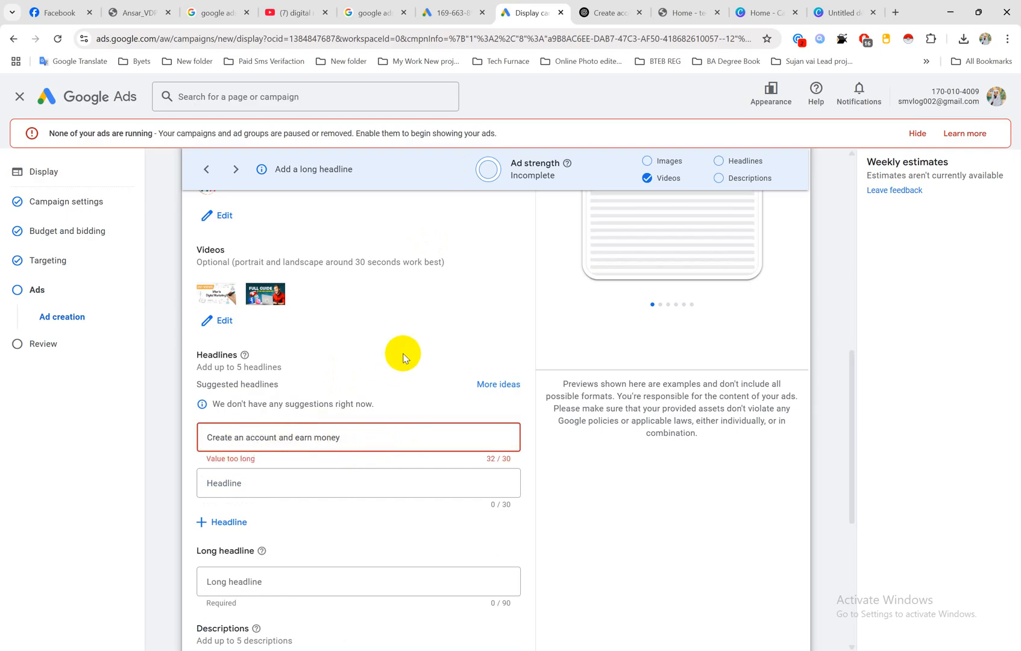
key(BackSpace)
key(BackSpace)
key(BackSpace)
key(BackSpace)
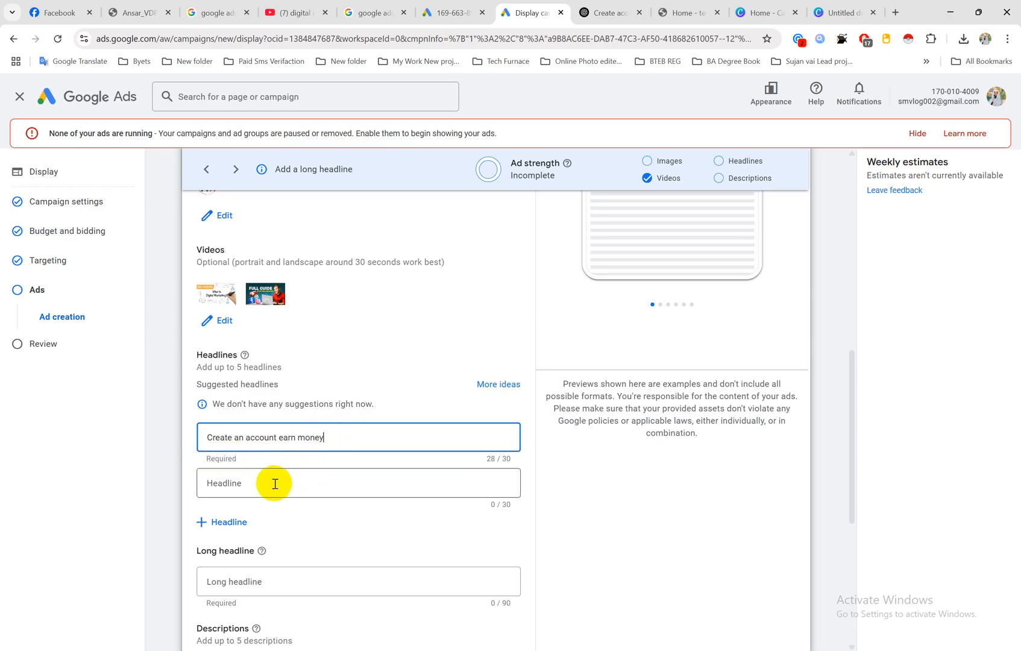
Step: Copy "Create an account and earn money" — designed to sound attractive and professional" from ChatGPT into the Google Ads long headline
scroll(282, 474, down, 1)
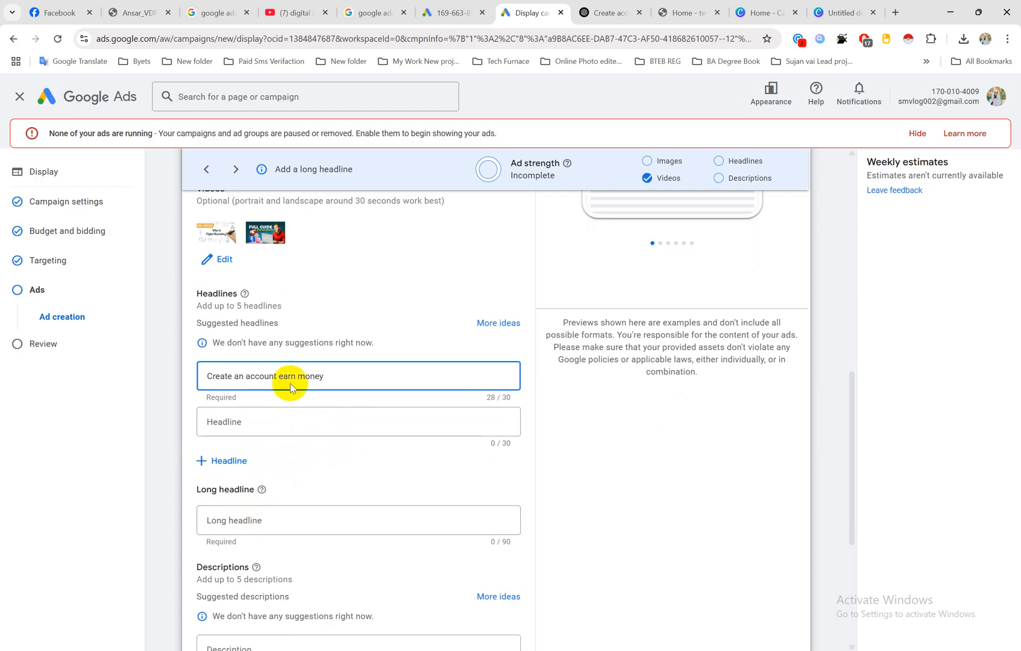
click(602, 12)
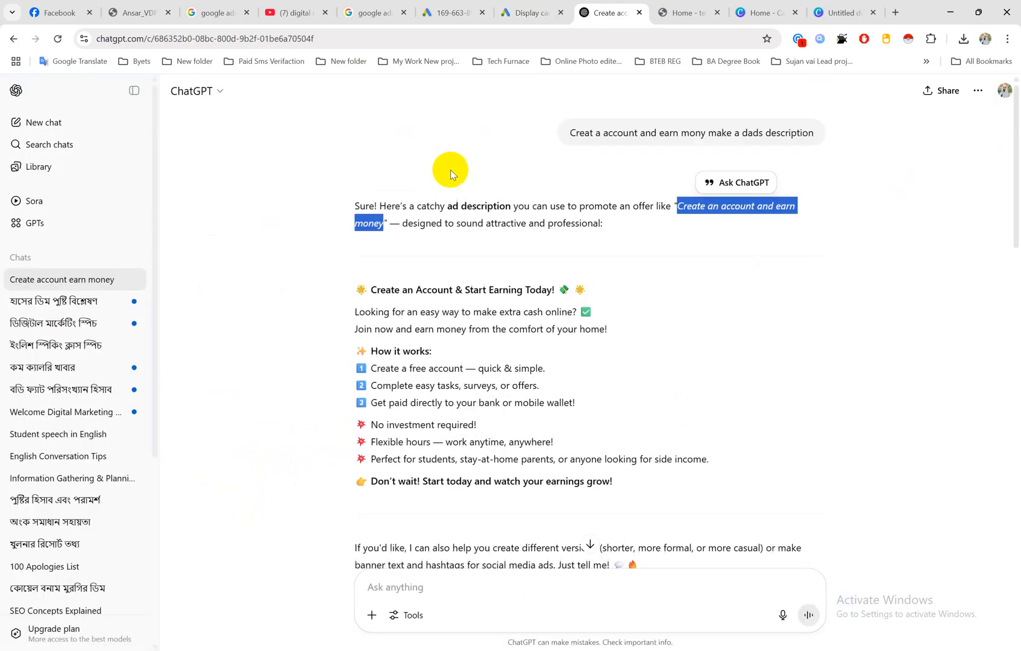
click(499, 225)
drag(679, 206, 608, 223)
key(ctrl+c)
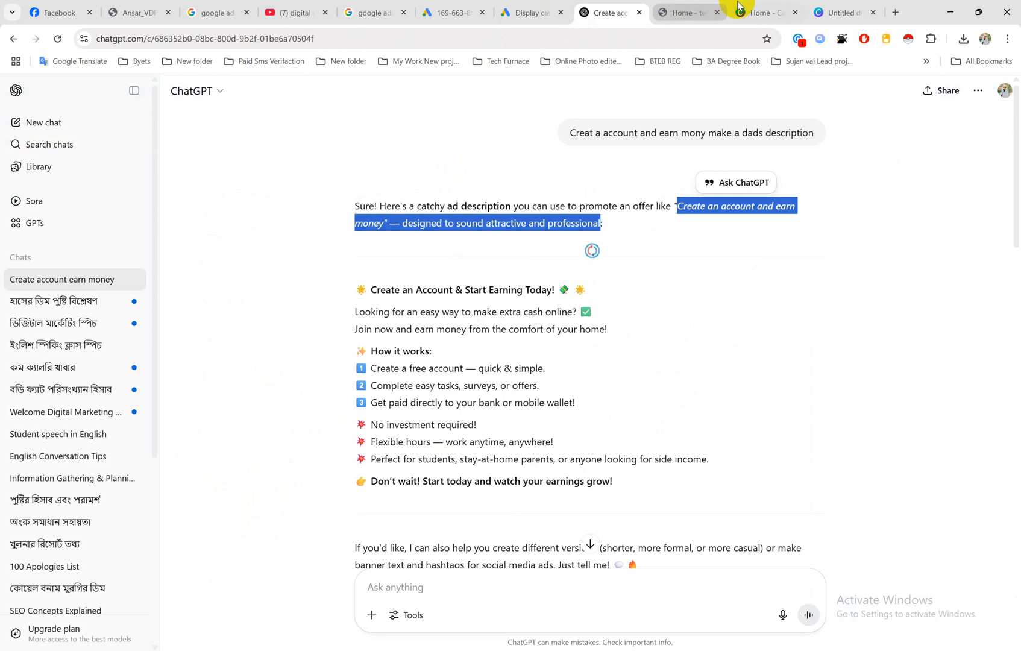
click(523, 12)
click(262, 526)
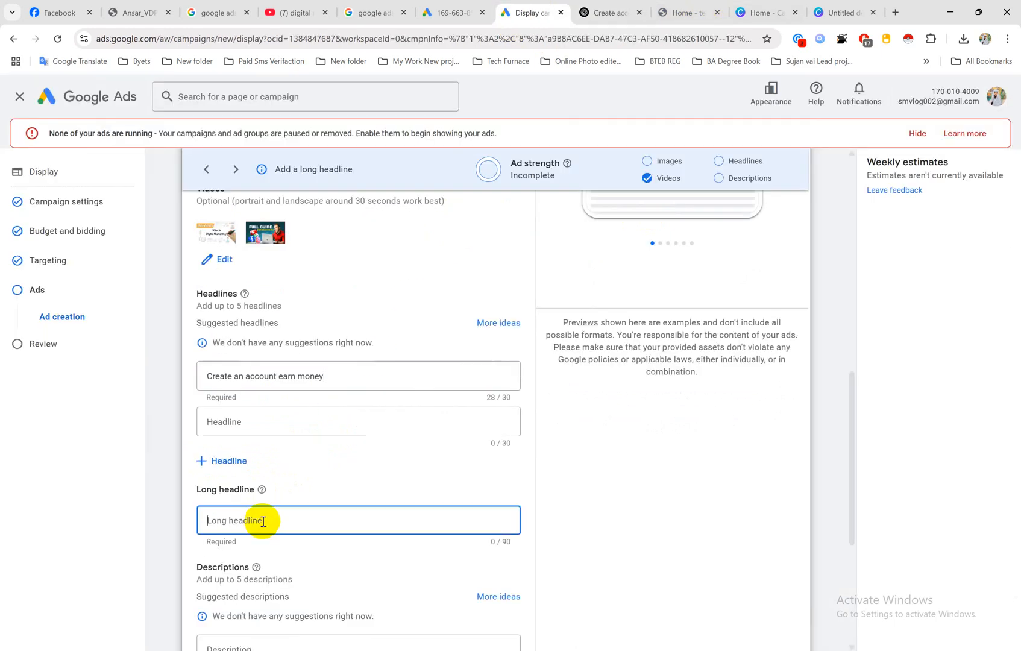
key(ctrl+v)
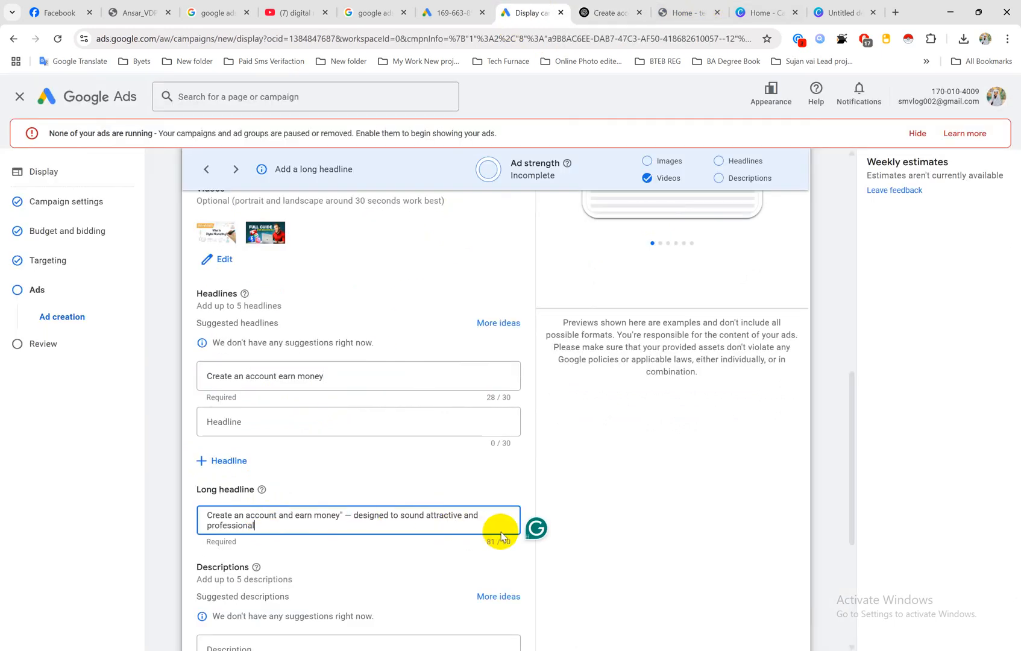
Step: Paste the copied text as the first description and edit it to "Create an account and earn money designed to sound attractive and professional"
scroll(364, 509, down, 2)
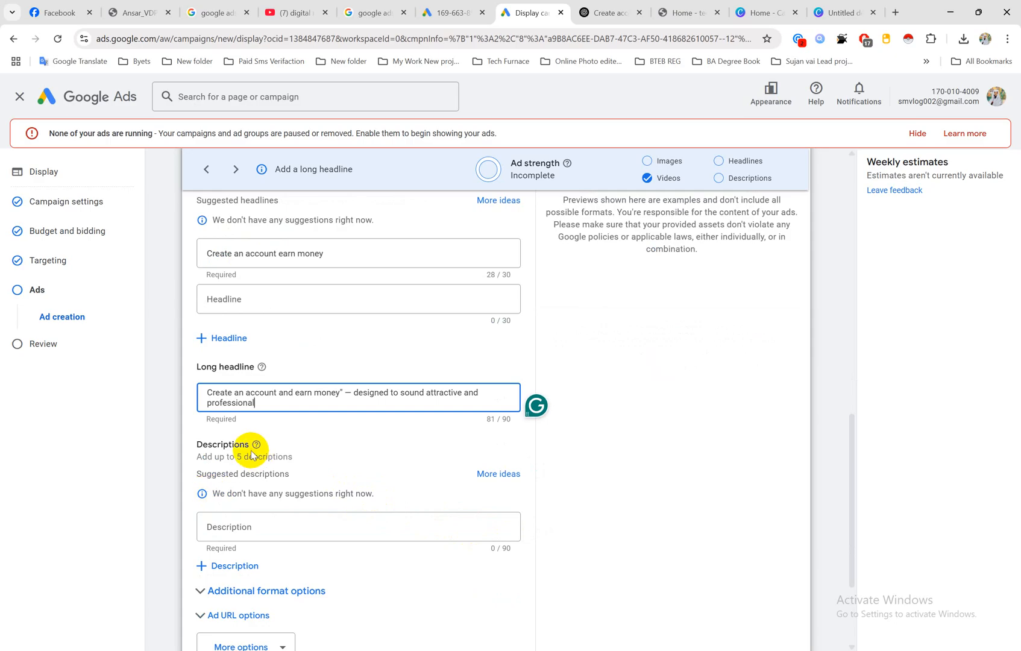
click(235, 524)
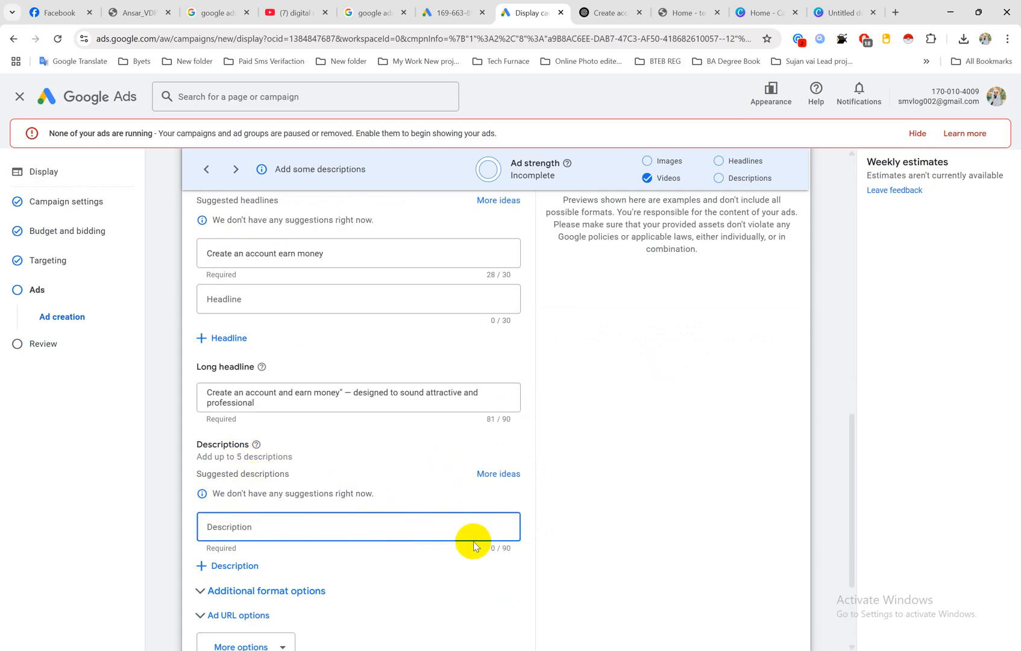
key(ctrl+v)
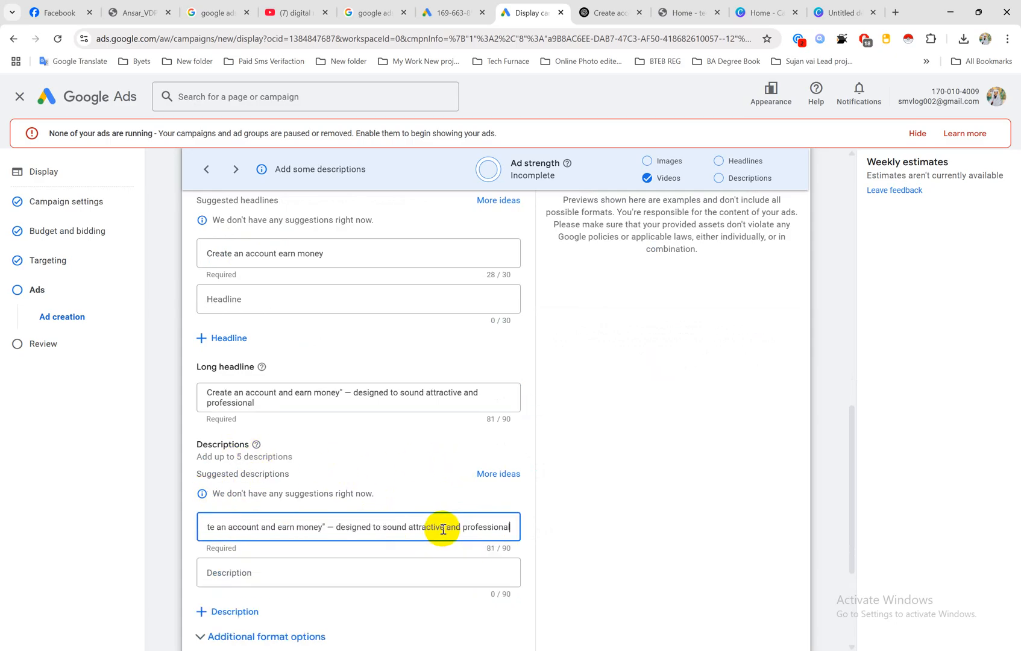
click(335, 527)
key(BackSpace)
key(BackSpace)
key(BackSpace)
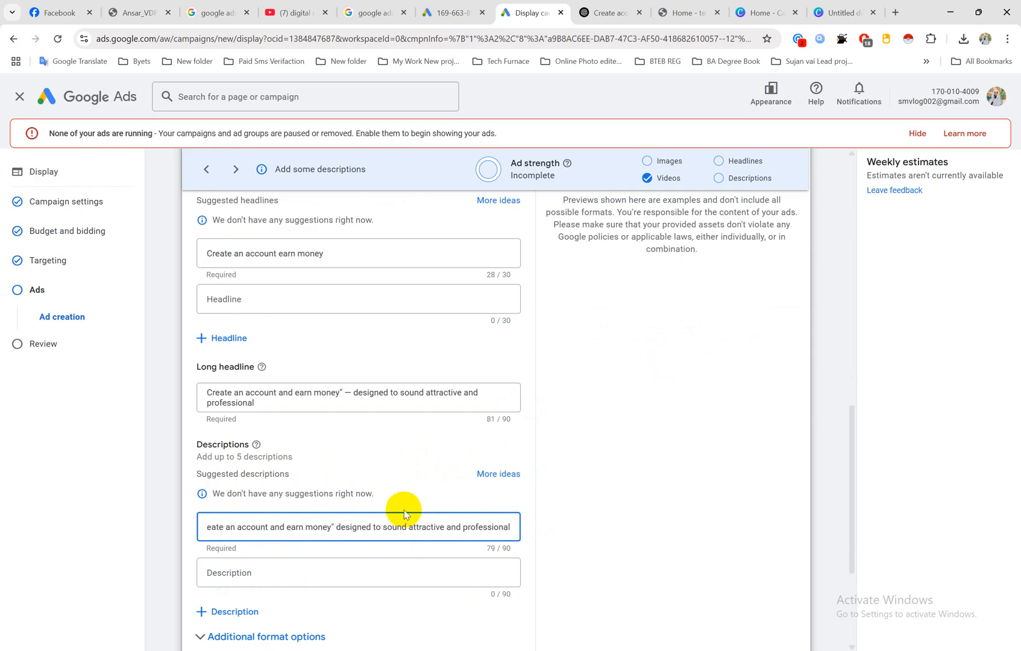
scroll(387, 512, down, 2)
scroll(387, 512, down, 1)
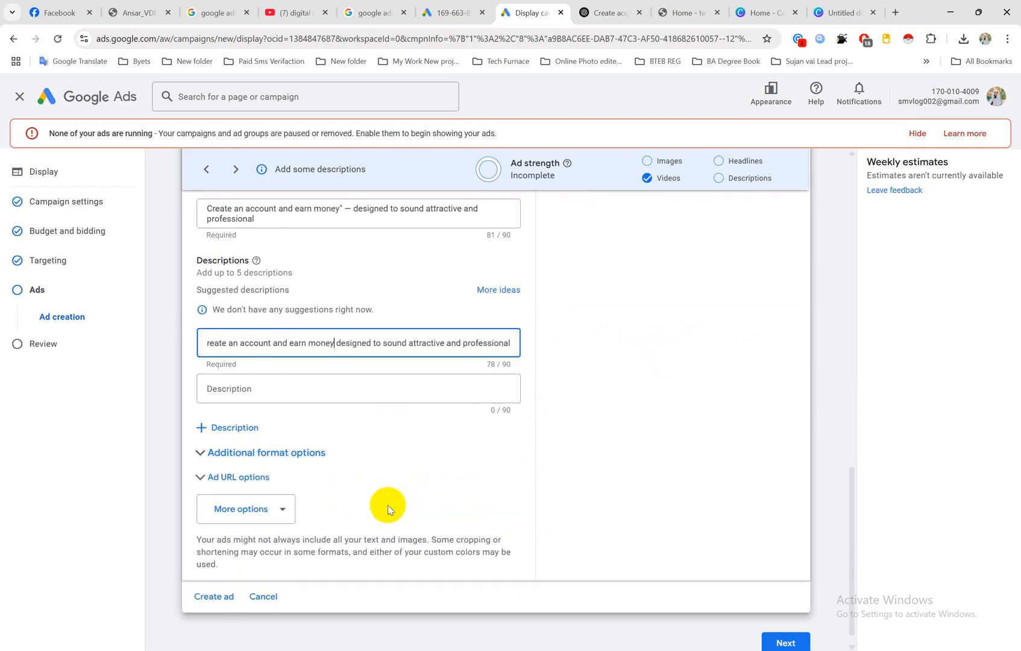
scroll(352, 482, up, 7)
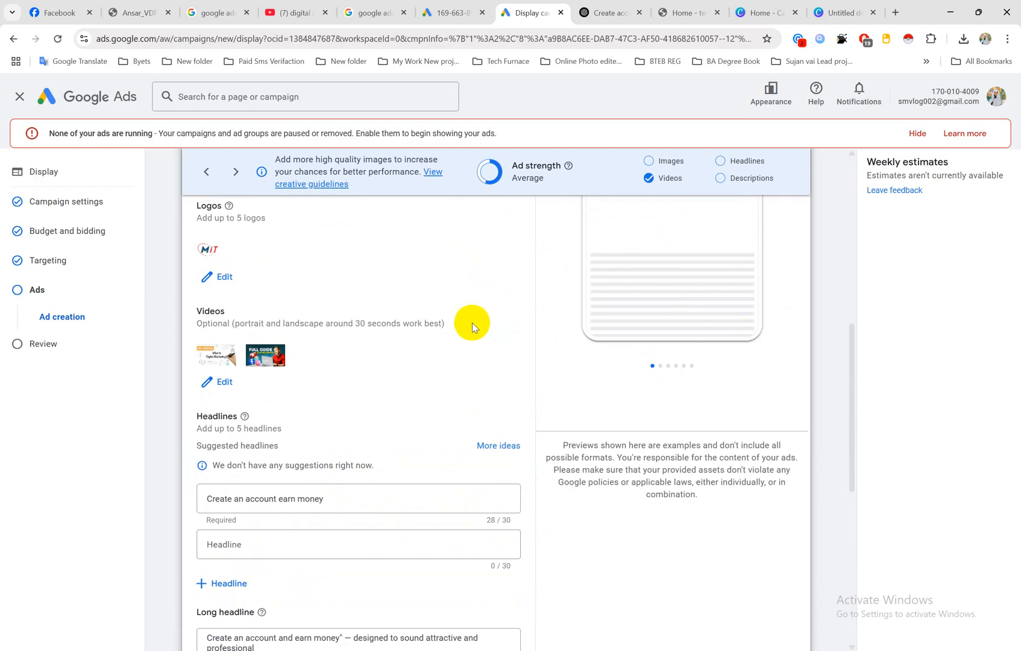
scroll(241, 482, down, 1)
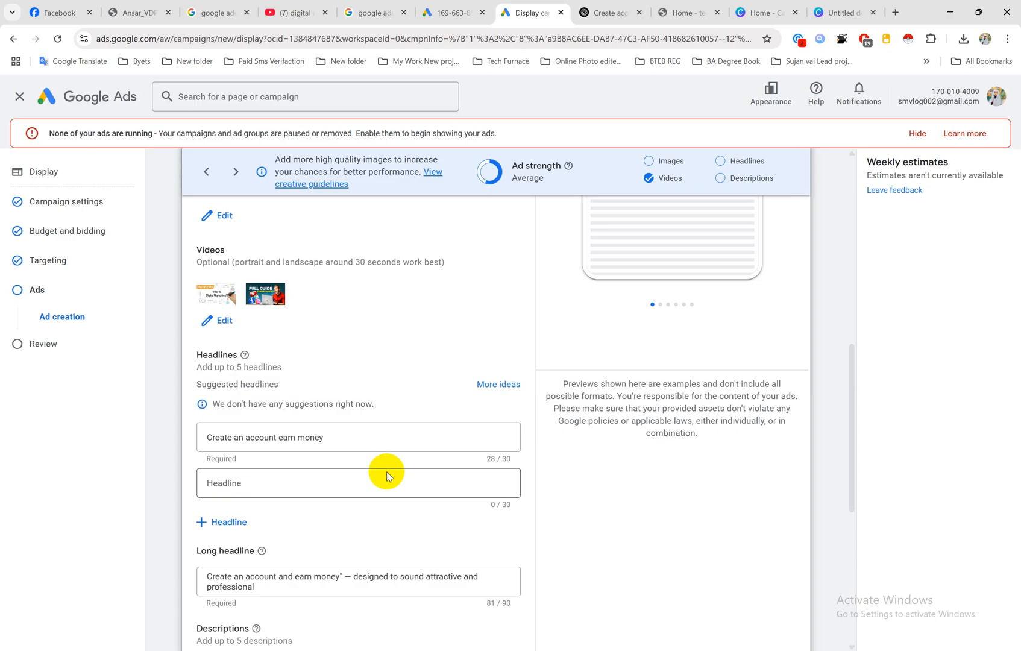
scroll(329, 452, down, 1)
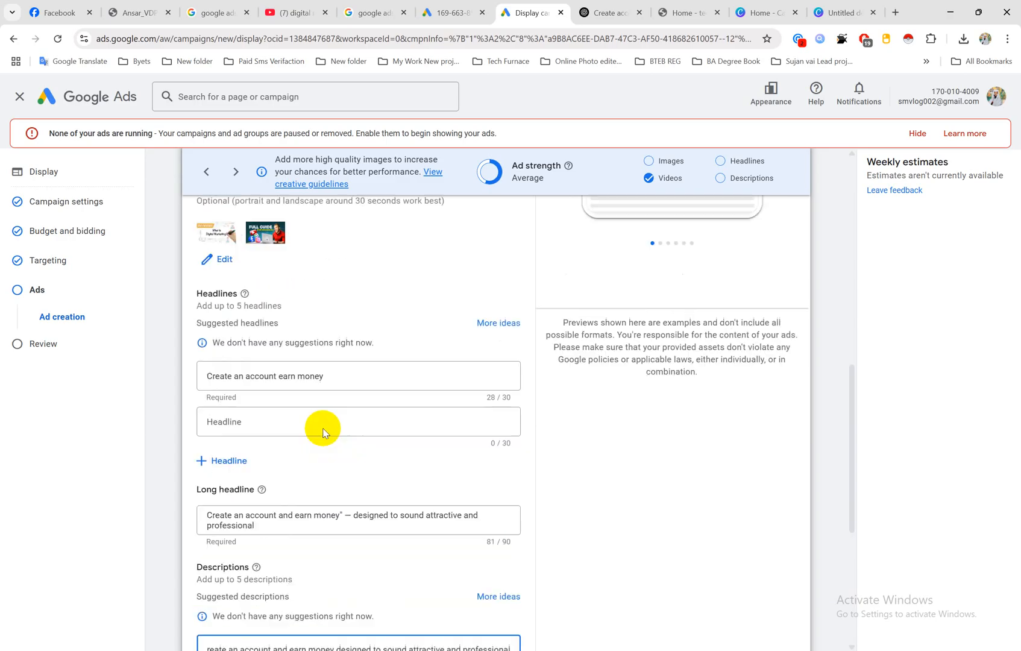
Step: Copy "Looking for an easy way to make extra cash online?" from the ChatGPT ad text into the second Google Ads description
scroll(295, 415, up, 2)
scroll(352, 464, down, 4)
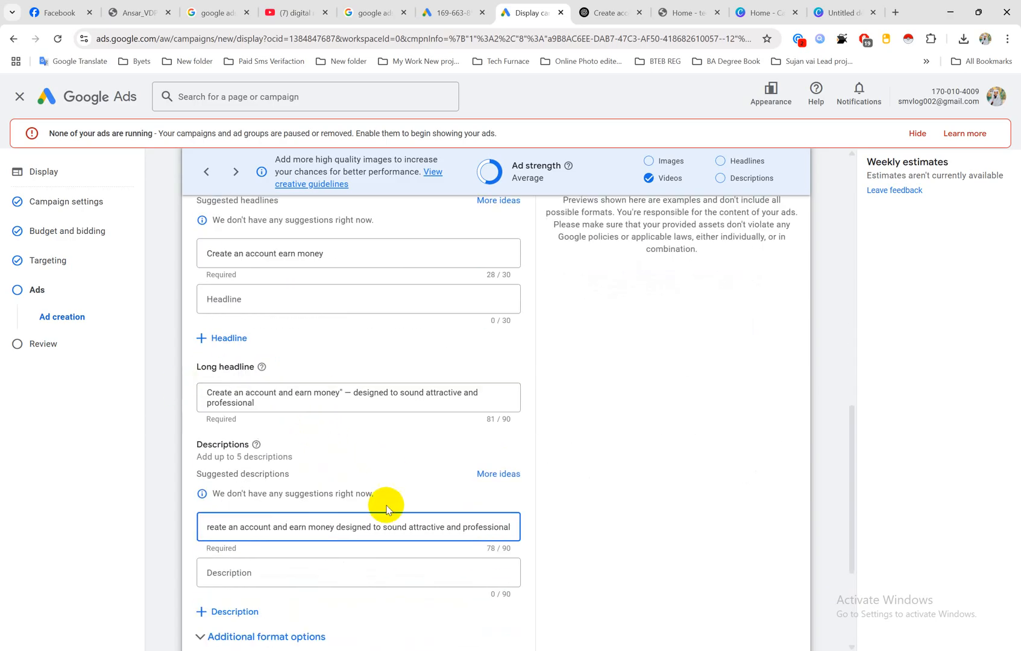
scroll(364, 476, down, 2)
click(237, 449)
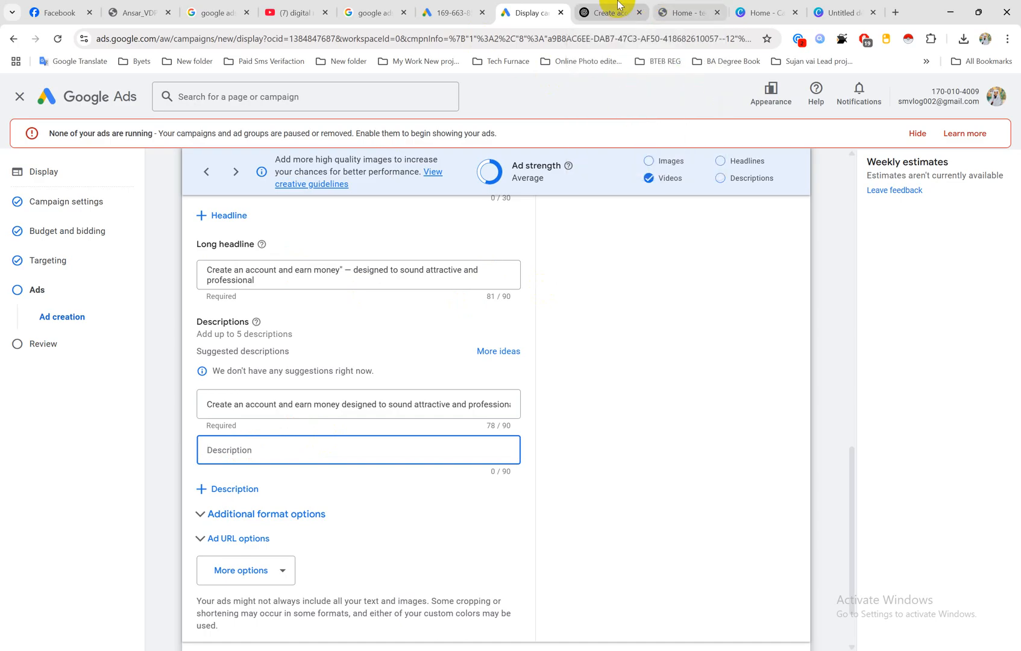
click(684, 9)
click(614, 11)
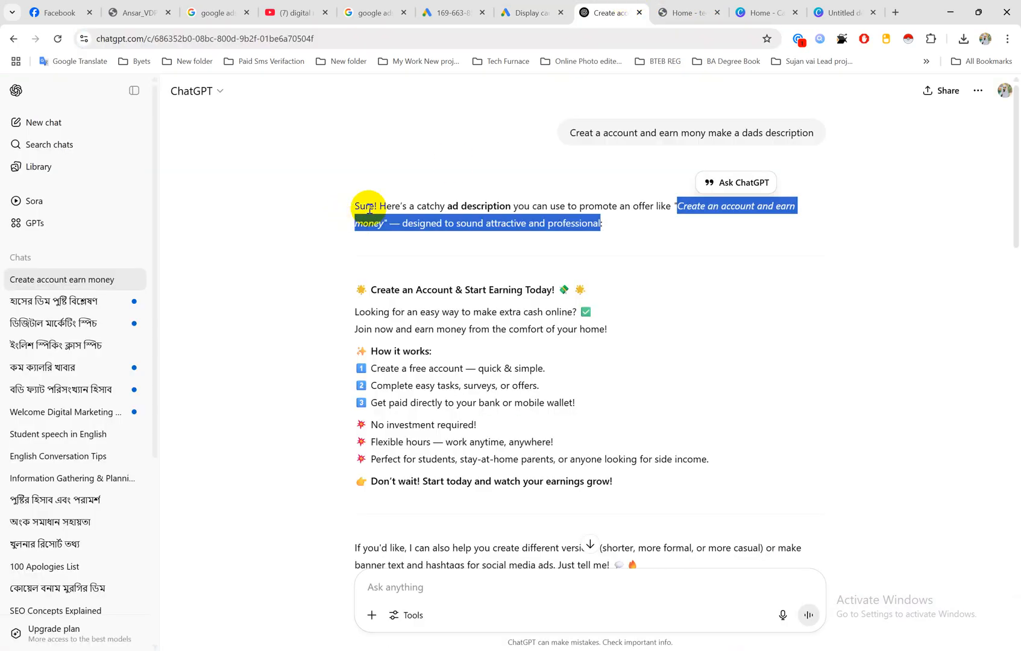
drag(347, 311, 576, 313)
key(ctrl+c)
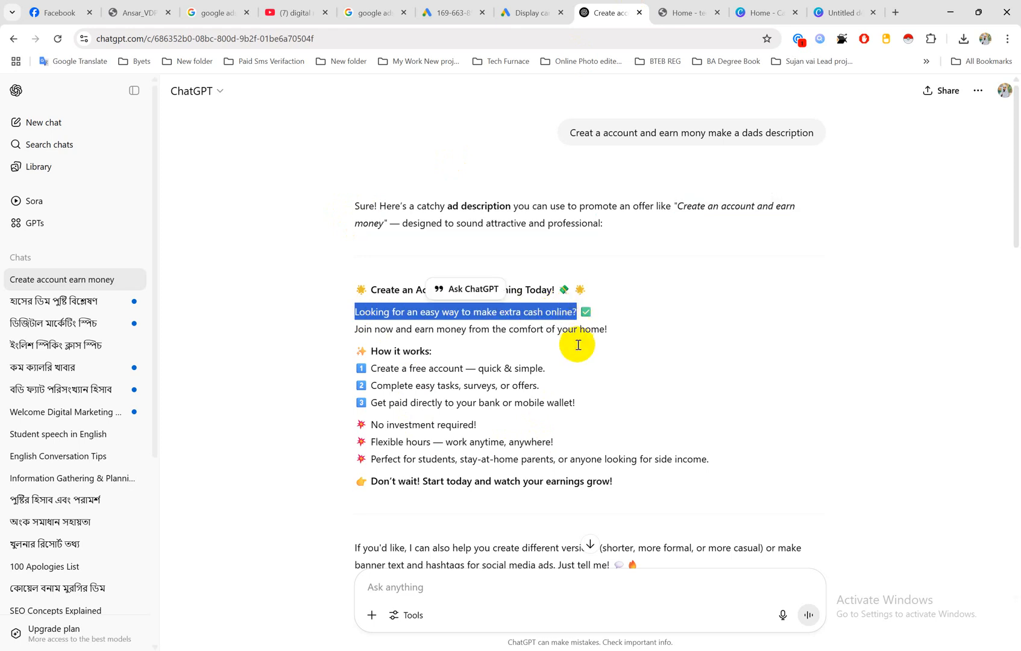
click(545, 11)
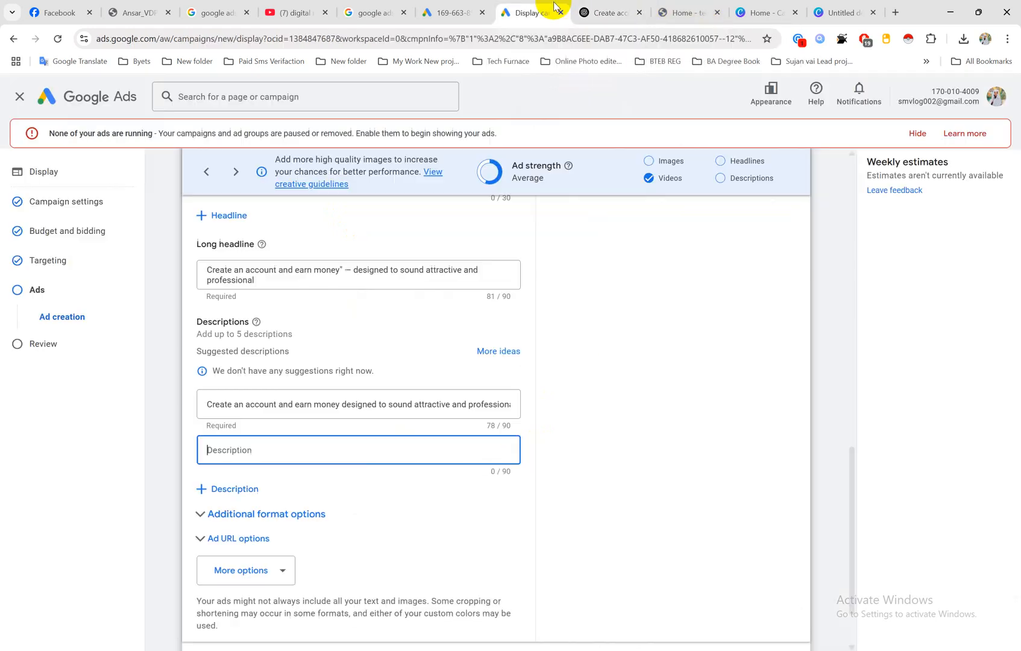
key(ctrl+v)
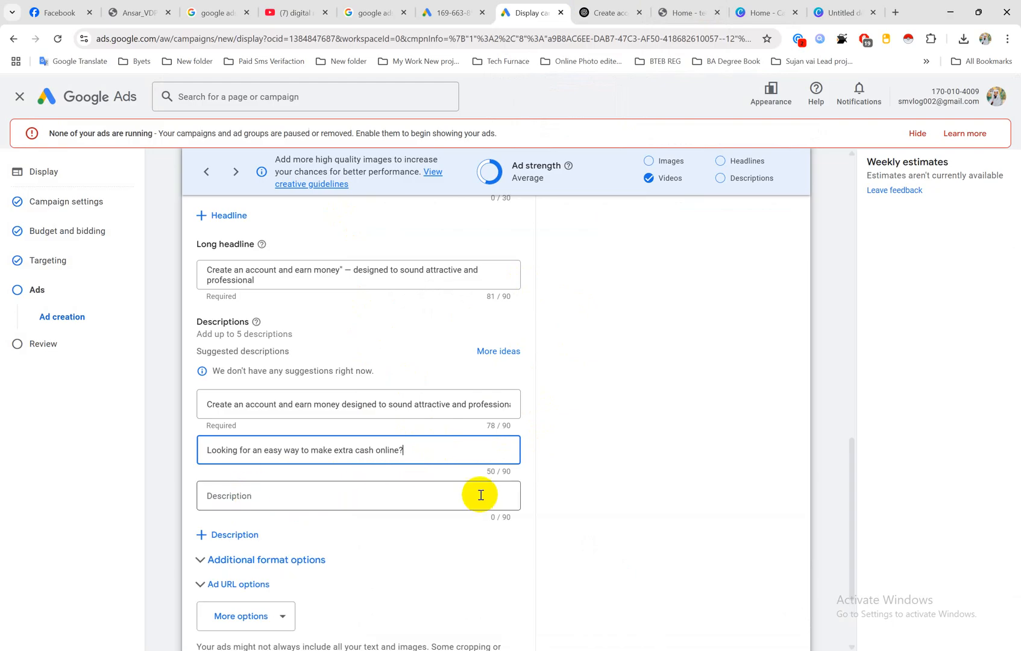
click(554, 481)
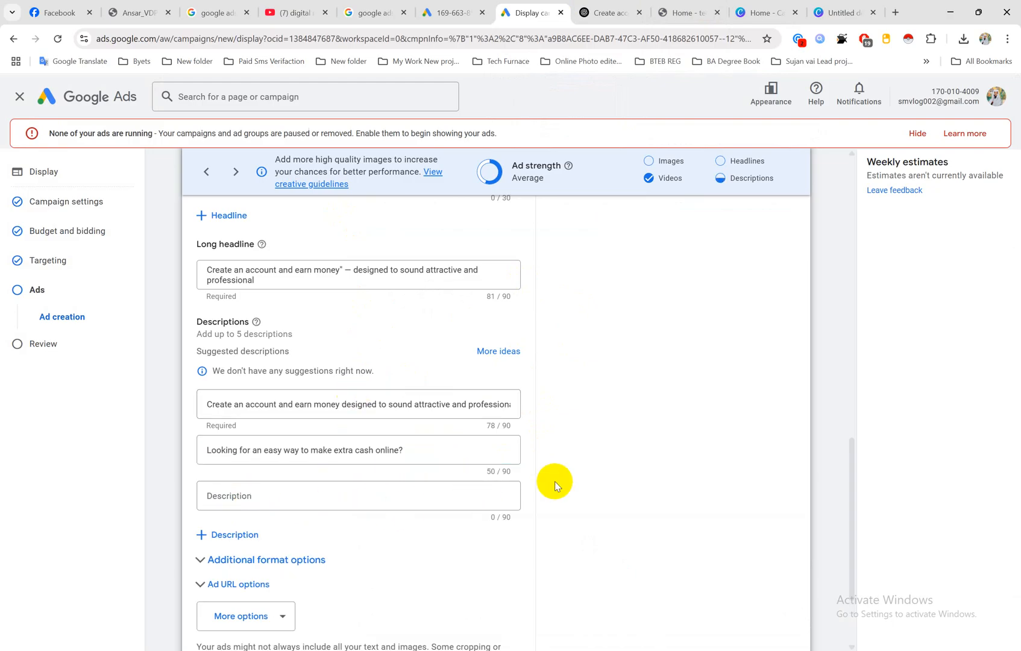
Step: Examine the ad's additional options and check through its images, logo, videos, headlines and descriptions
scroll(428, 475, down, 2)
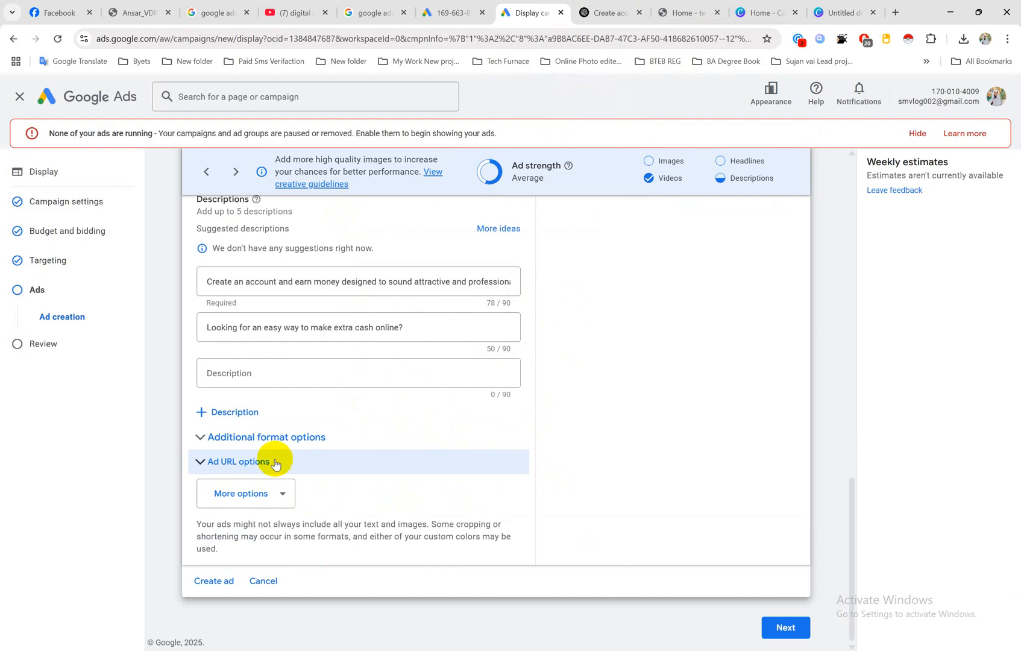
click(282, 492)
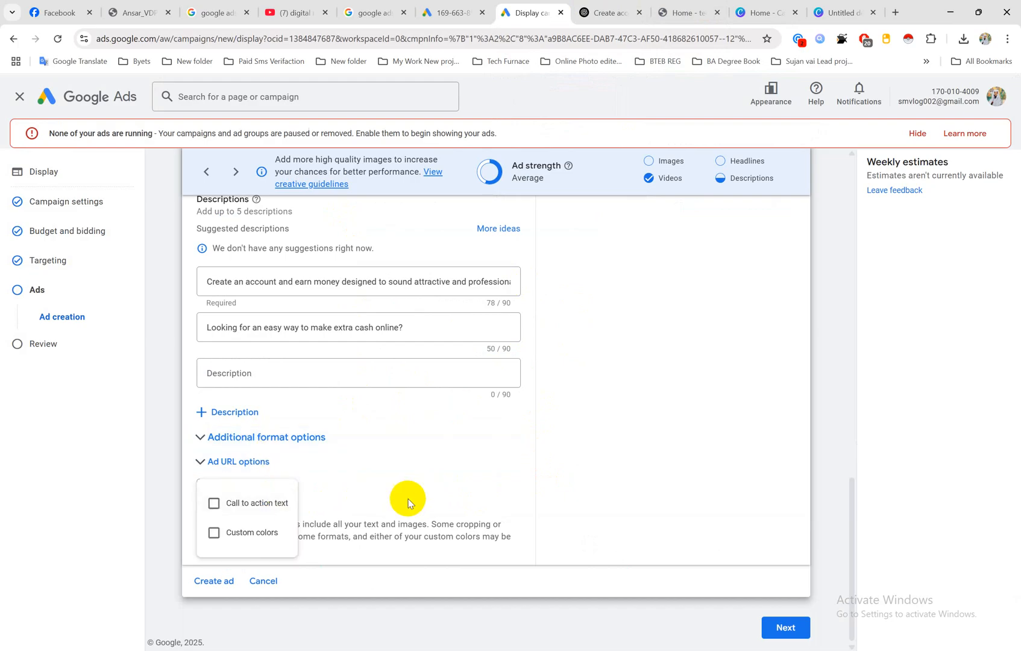
scroll(374, 389, up, 4)
scroll(368, 371, up, 4)
scroll(361, 361, down, 4)
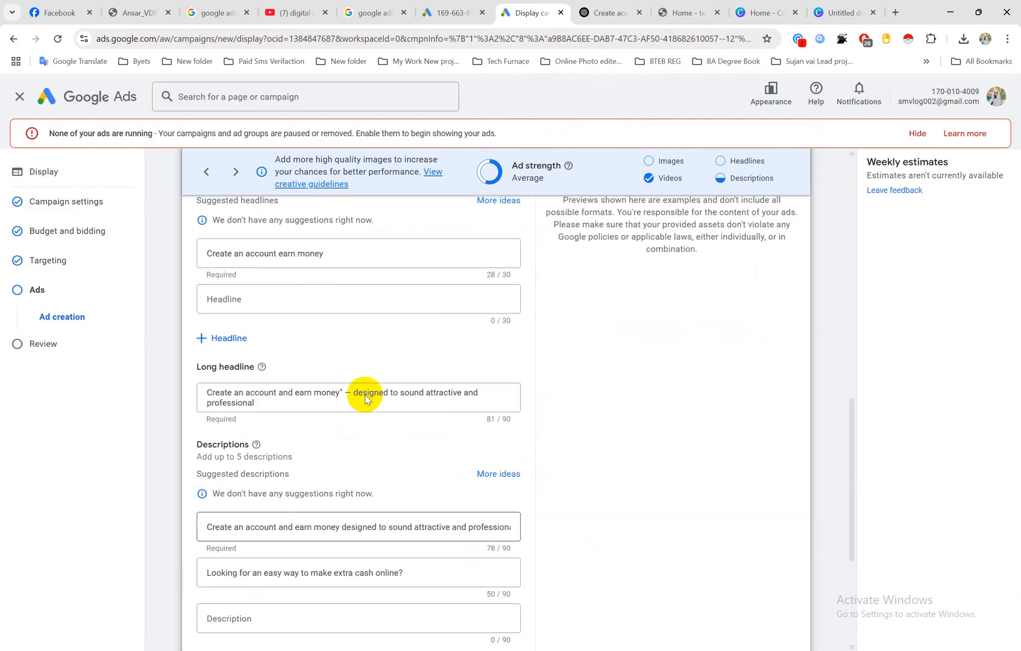
scroll(374, 386, up, 8)
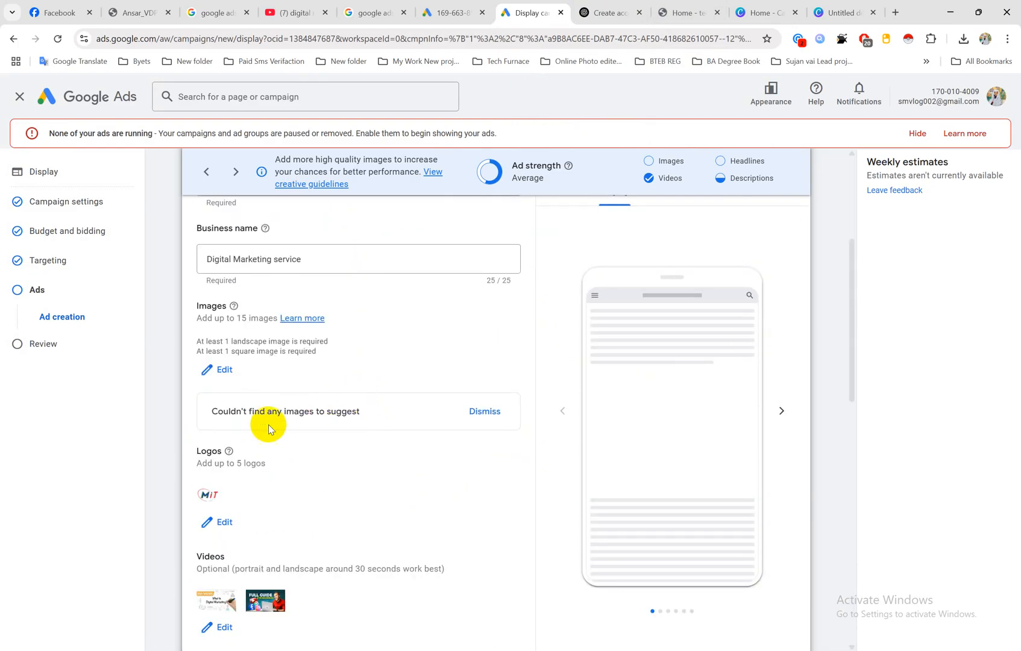
scroll(256, 422, up, 1)
scroll(254, 415, down, 10)
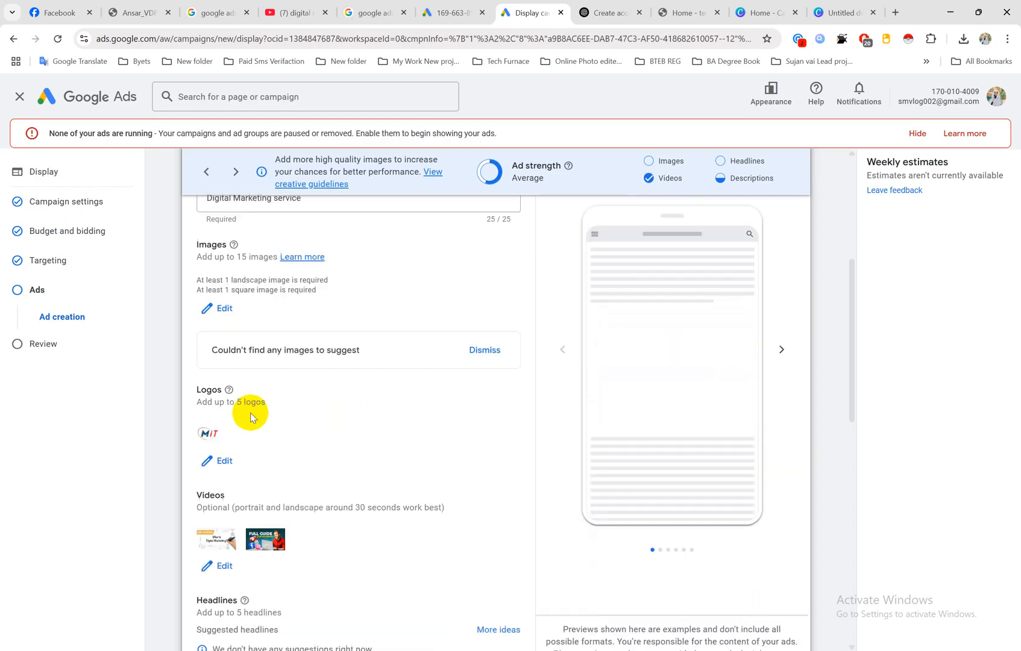
scroll(253, 414, down, 1)
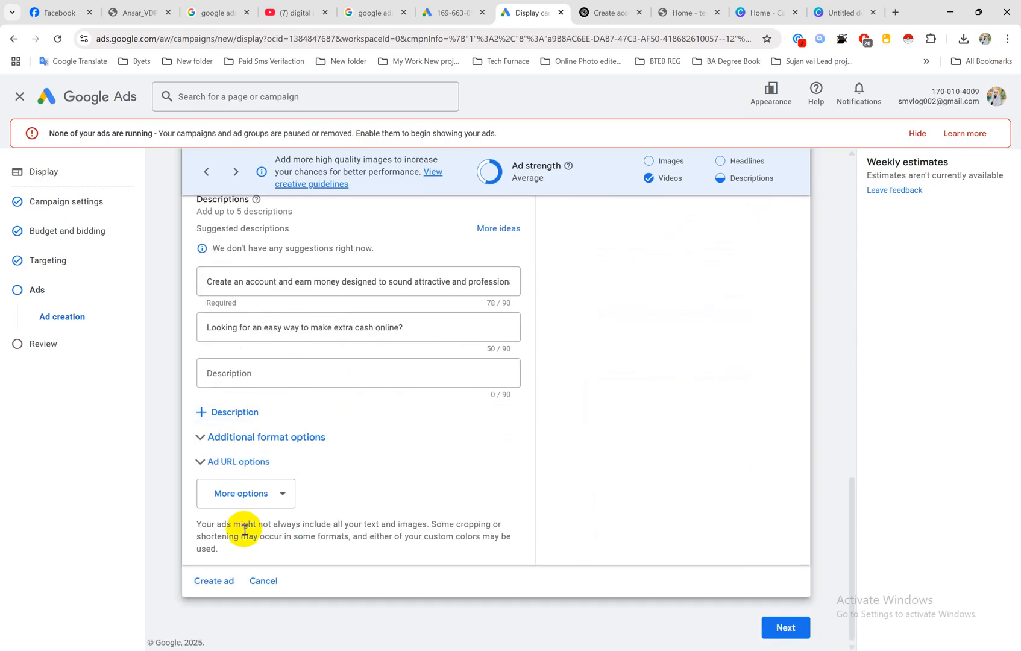
Step: Add call to action text to the ad and set it to Visit Site
click(277, 494)
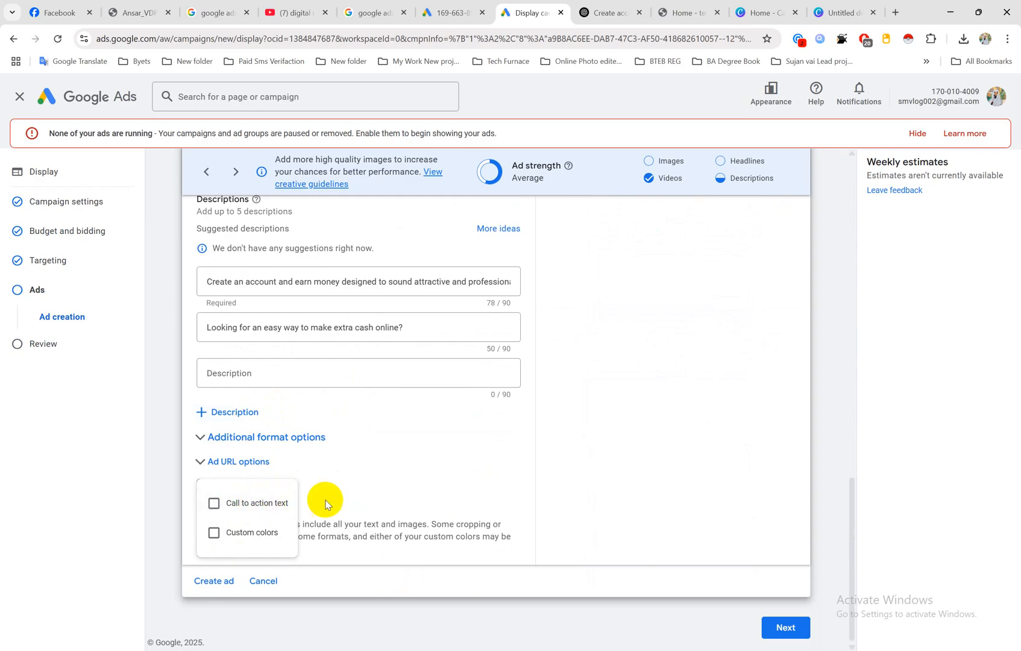
click(214, 505)
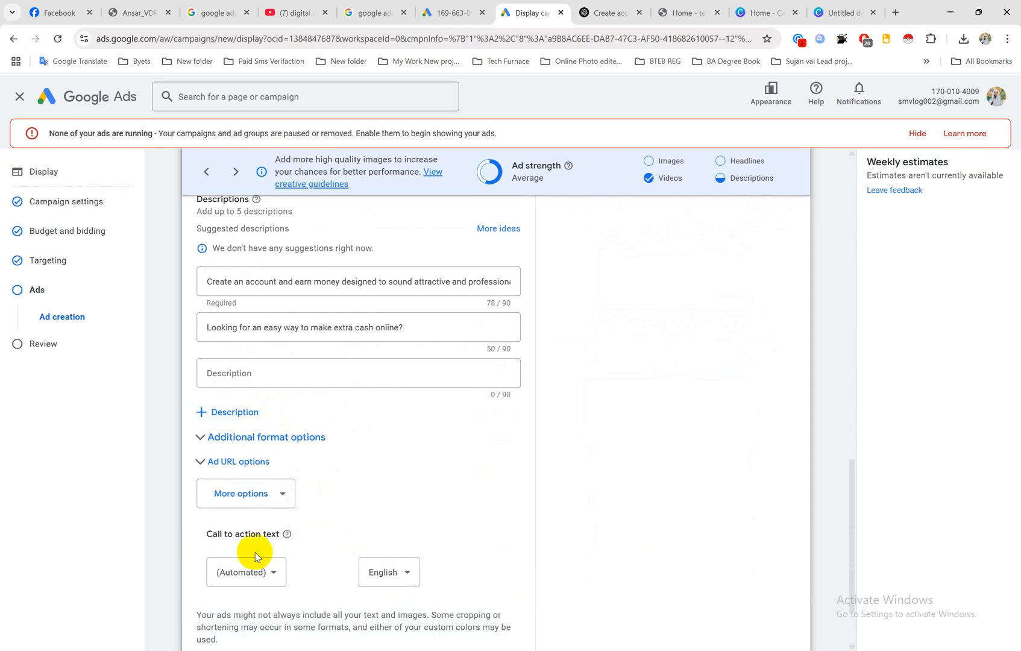
scroll(256, 553, down, 2)
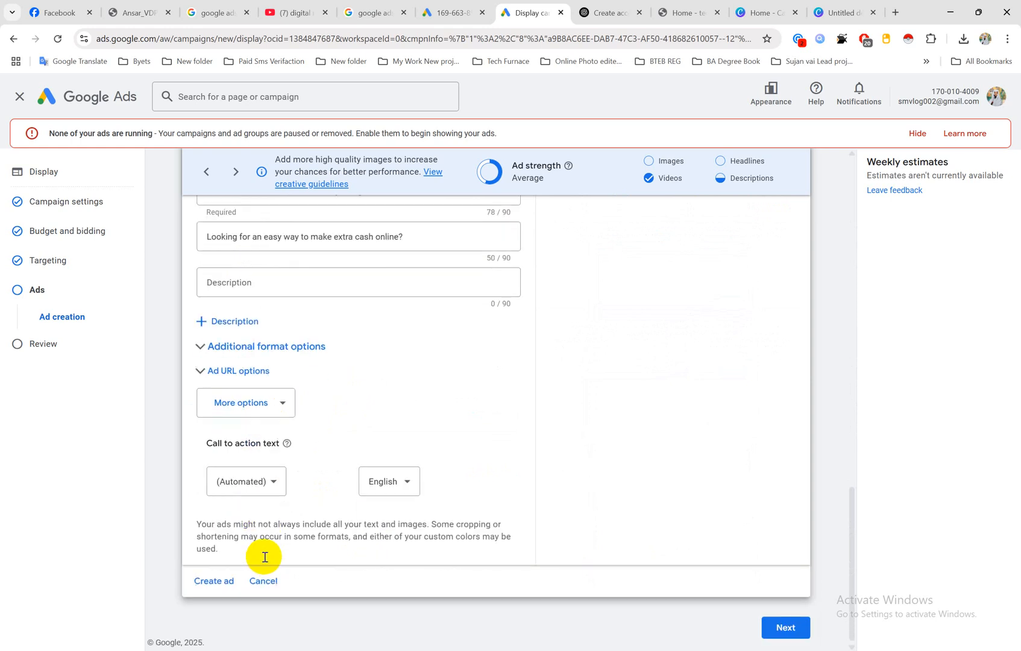
click(275, 483)
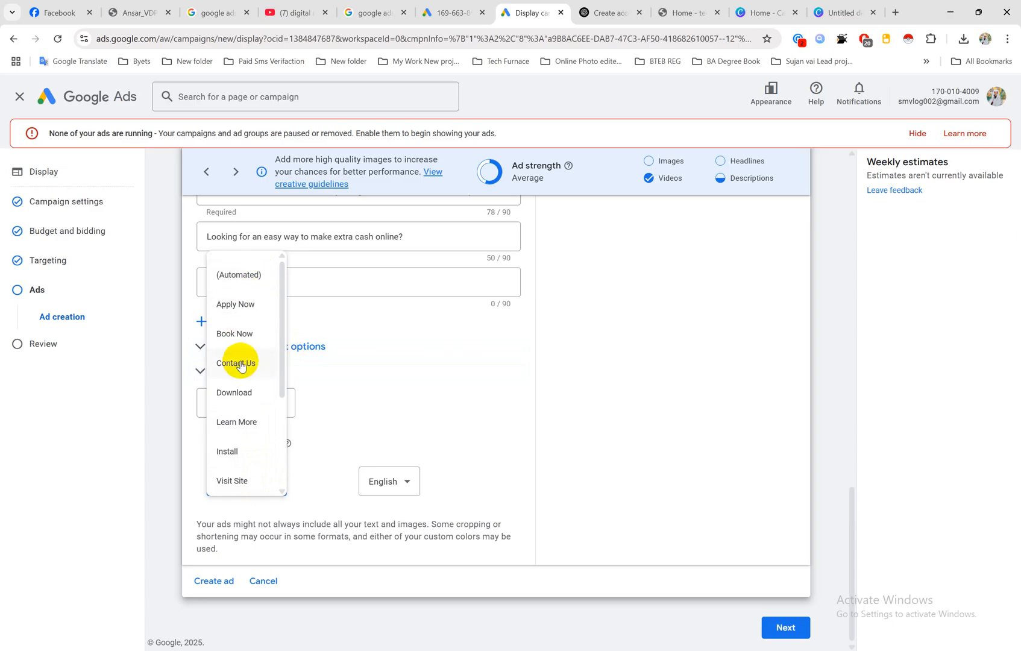
click(235, 482)
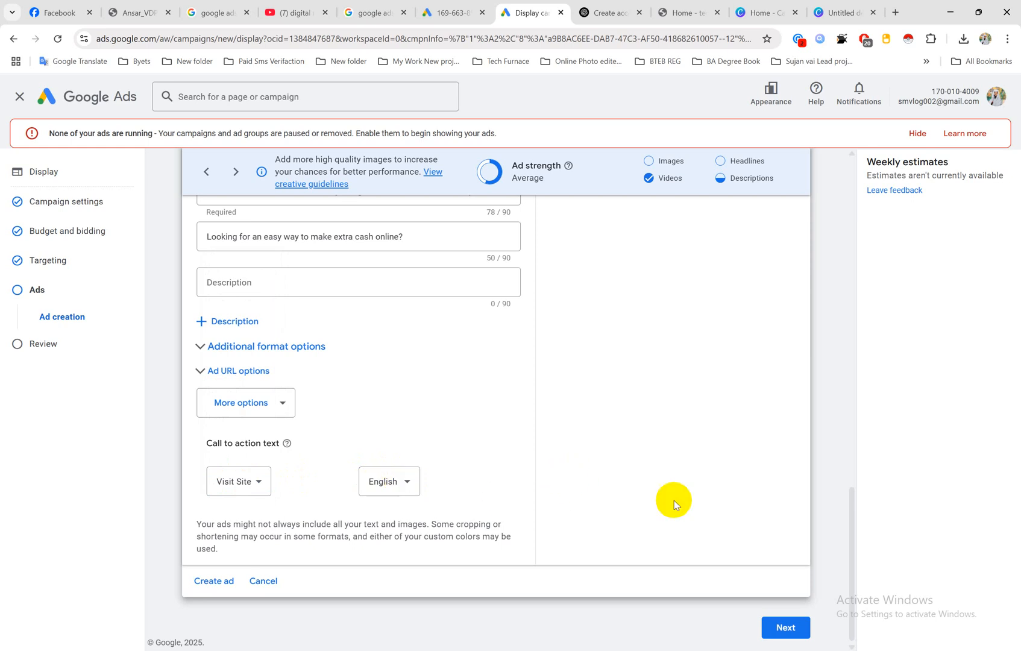
Step: Check the ad's YouTube preview and its assets, and create the responsive display ad
scroll(723, 479, up, 15)
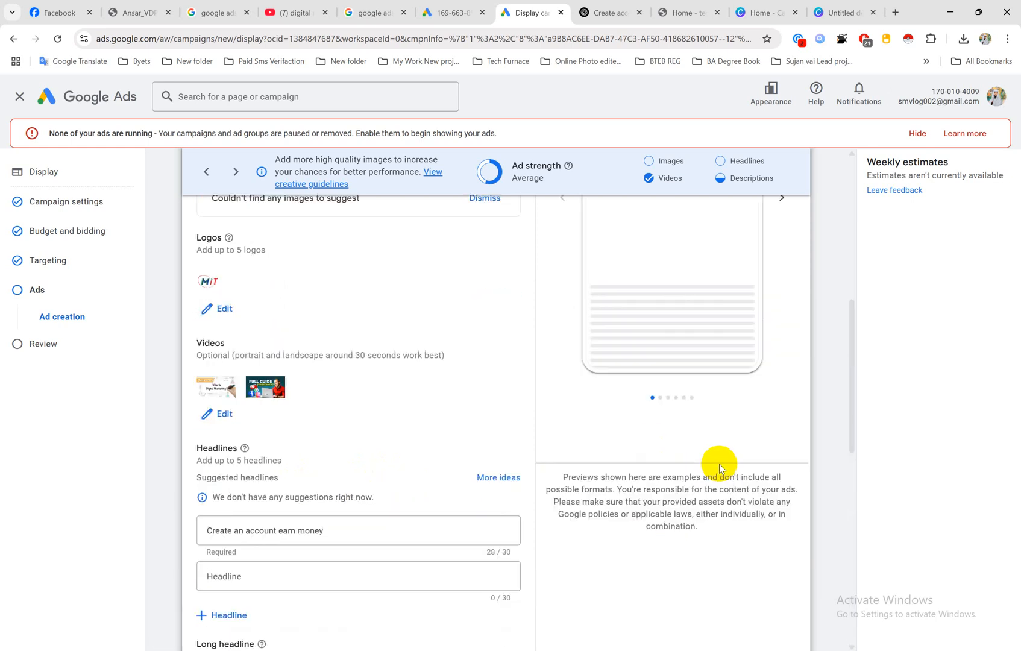
click(729, 424)
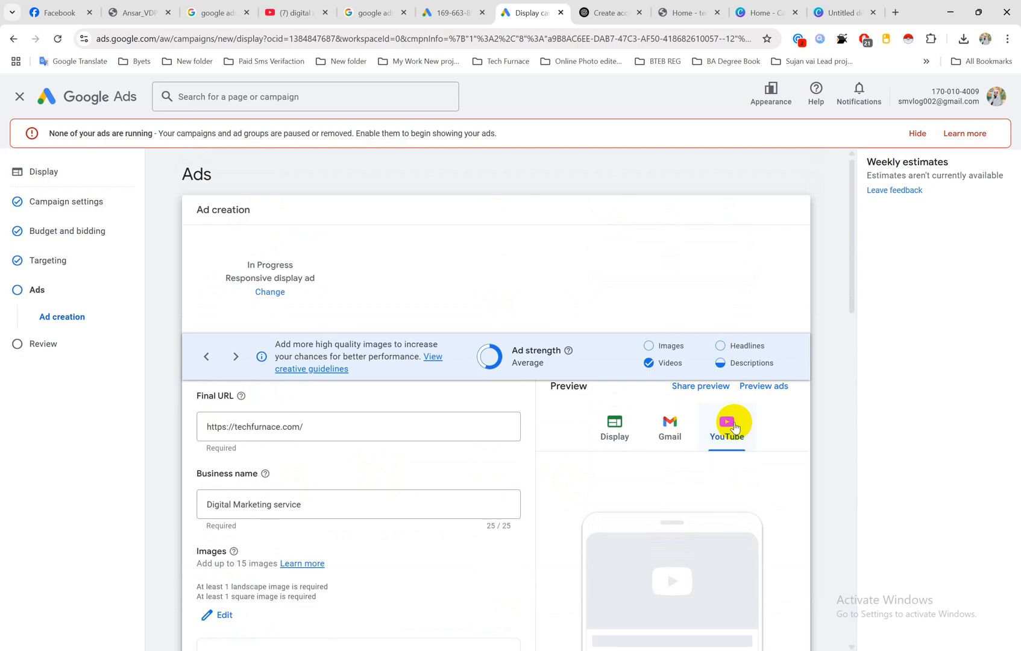
scroll(734, 426, down, 2)
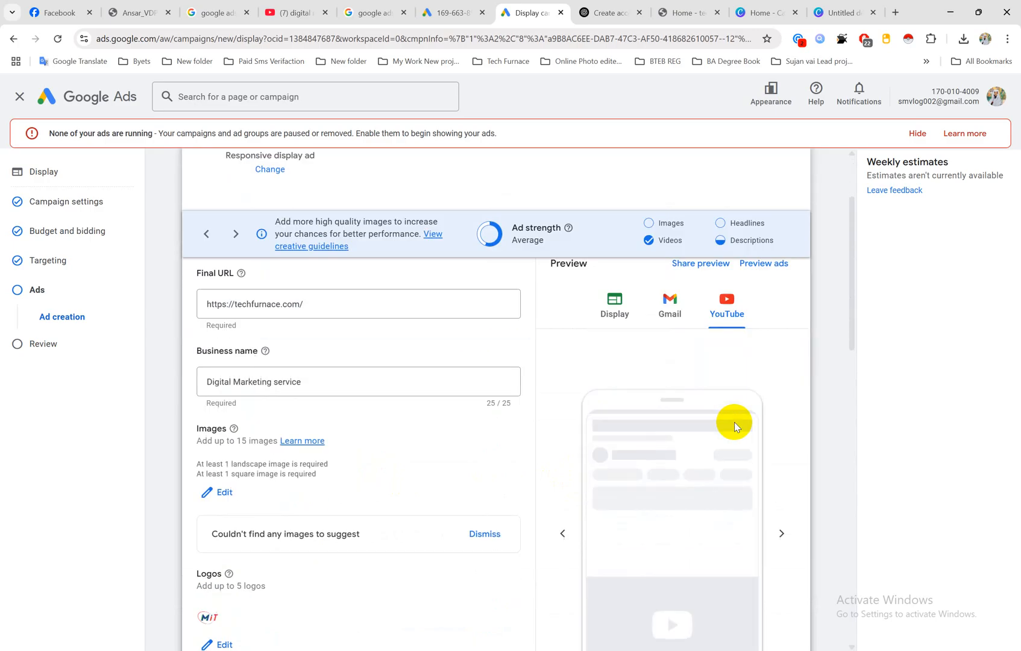
scroll(454, 476, down, 15)
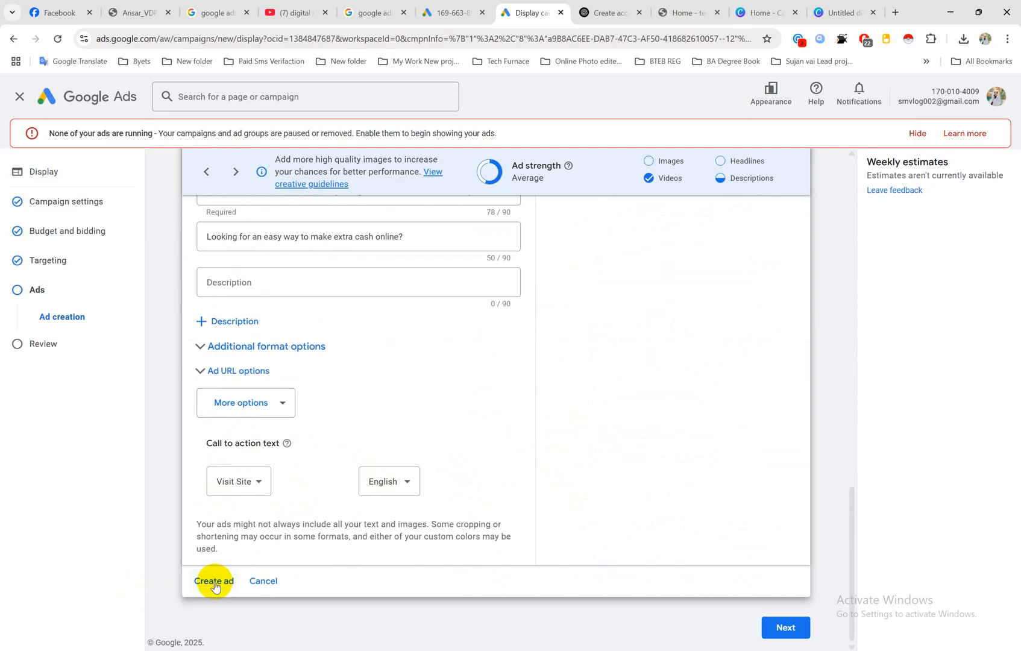
scroll(546, 386, up, 18)
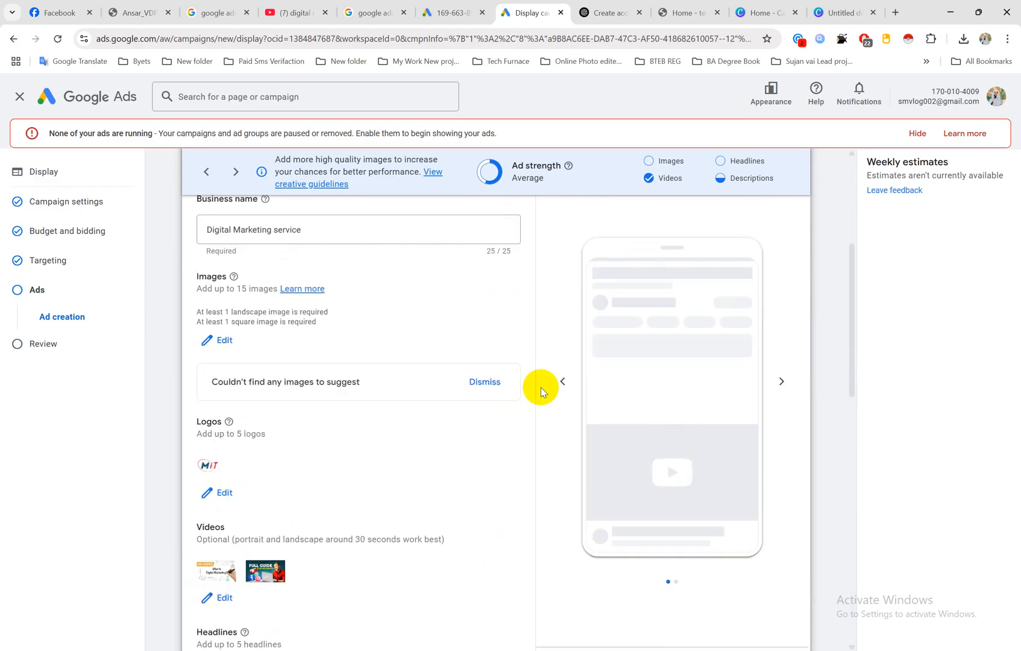
scroll(543, 397, down, 3)
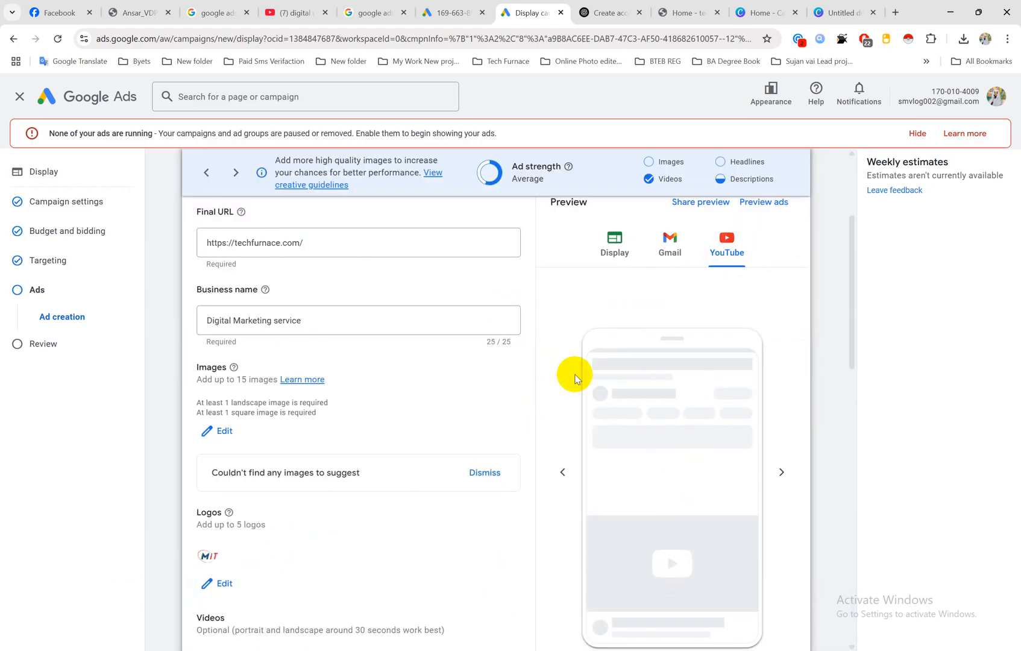
scroll(292, 467, down, 15)
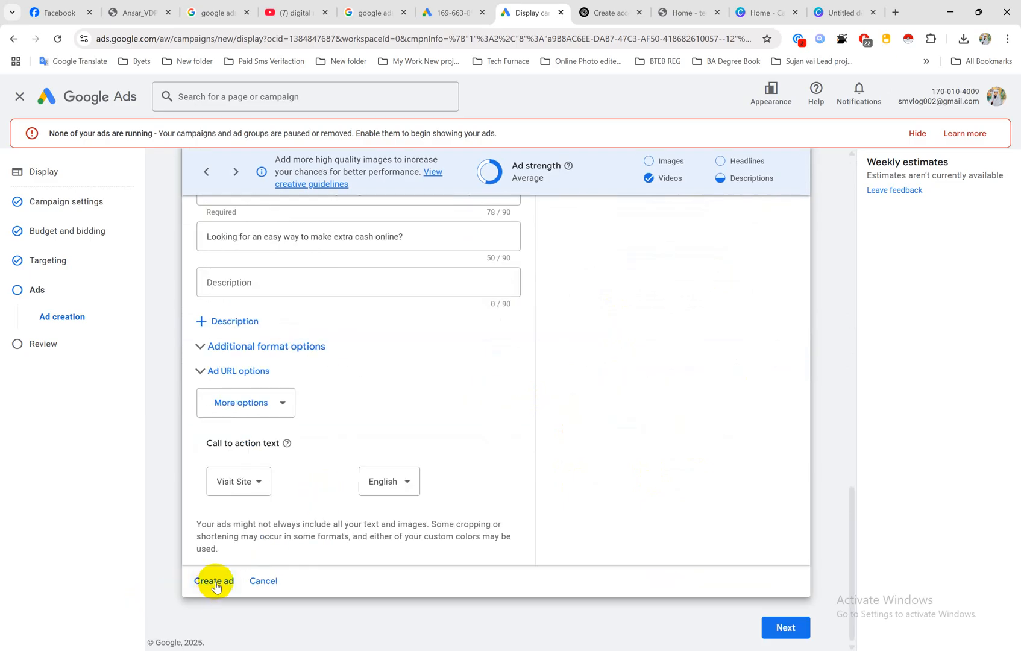
click(214, 581)
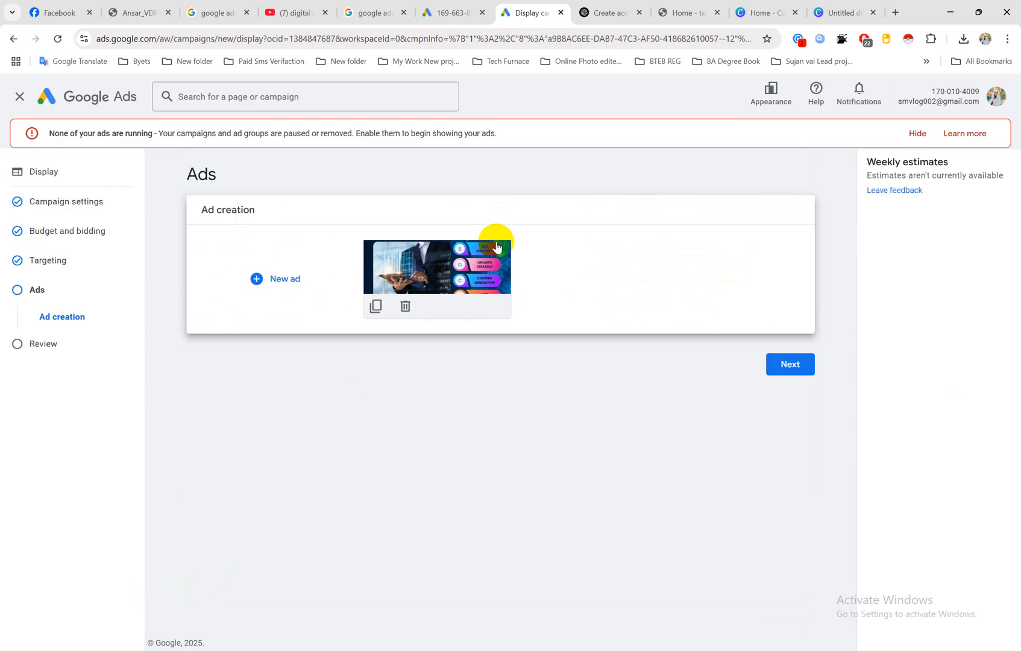
Step: Continue to the campaign review and name the campaign "Google ads"
click(789, 365)
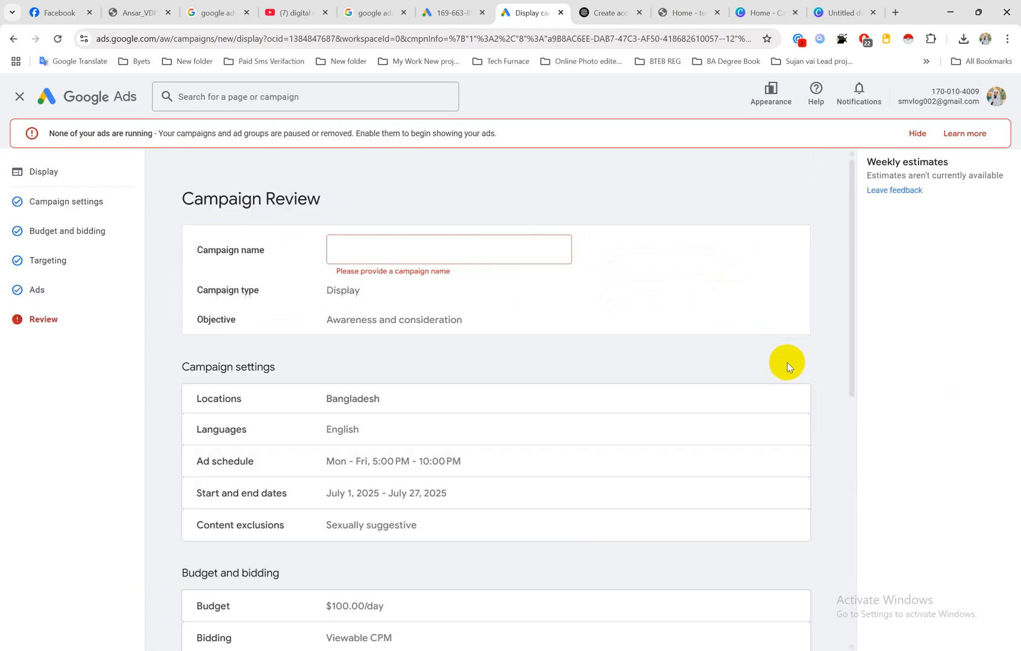
click(393, 246)
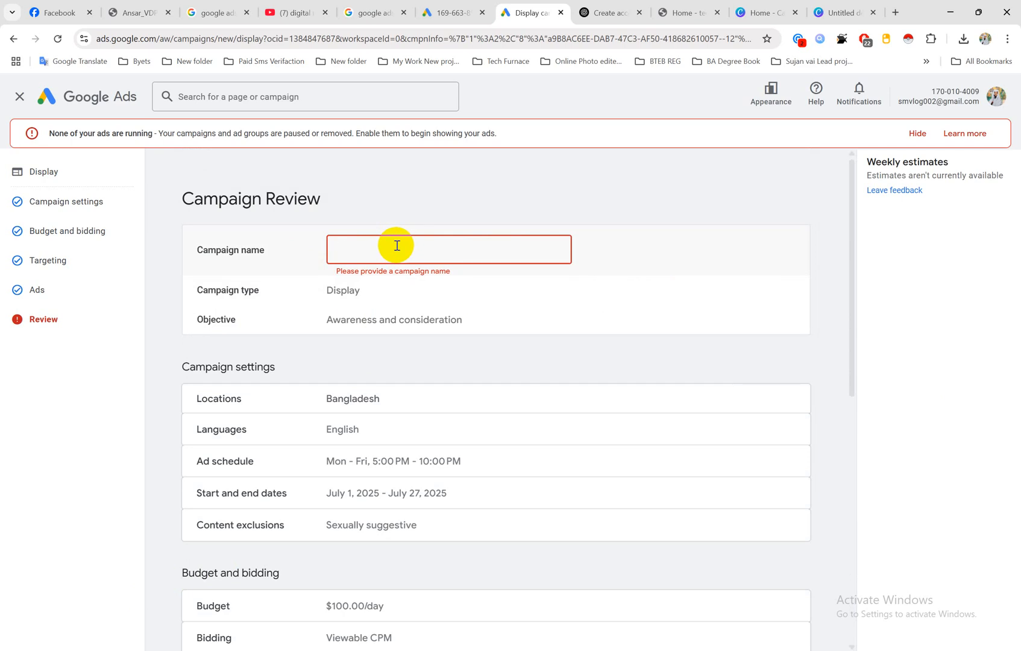
text(Googld)
key(BackSpace)
key(BackSpace)
key(BackSpace)
key(BackSpace)
text(gle ads)
click(476, 168)
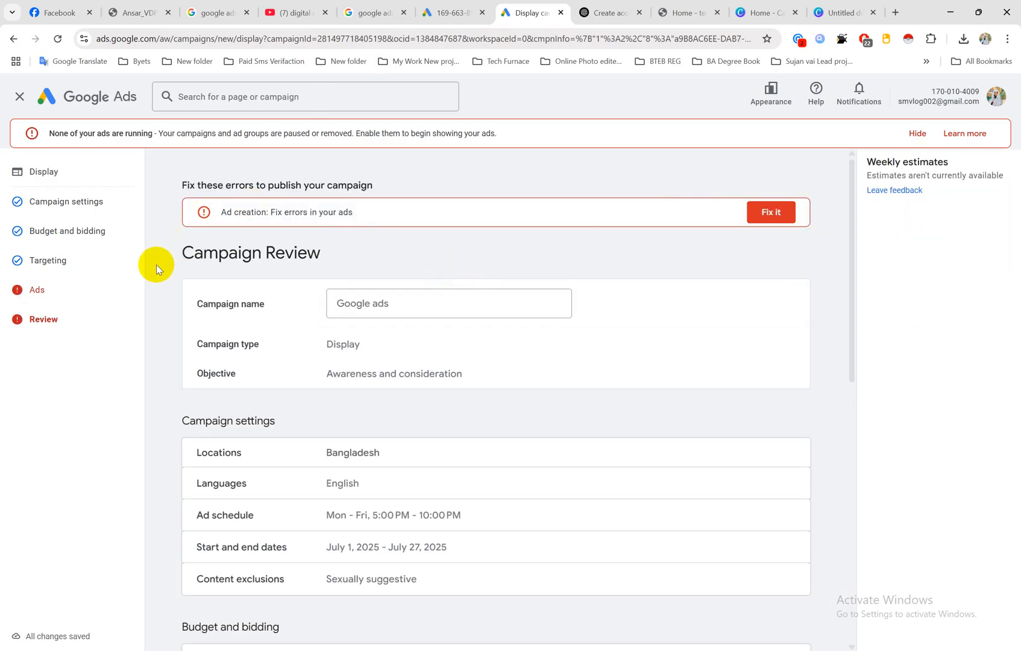
Step: Open the ad flagged with errors for fixing and remove the images.png logo from its selected logos
click(777, 214)
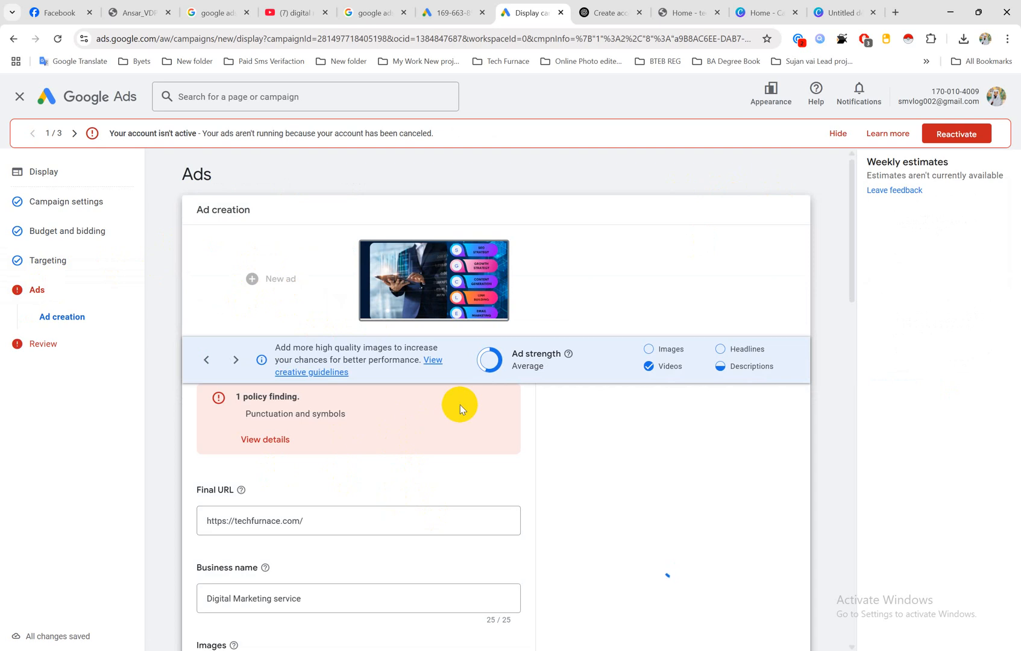
scroll(460, 405, down, 1)
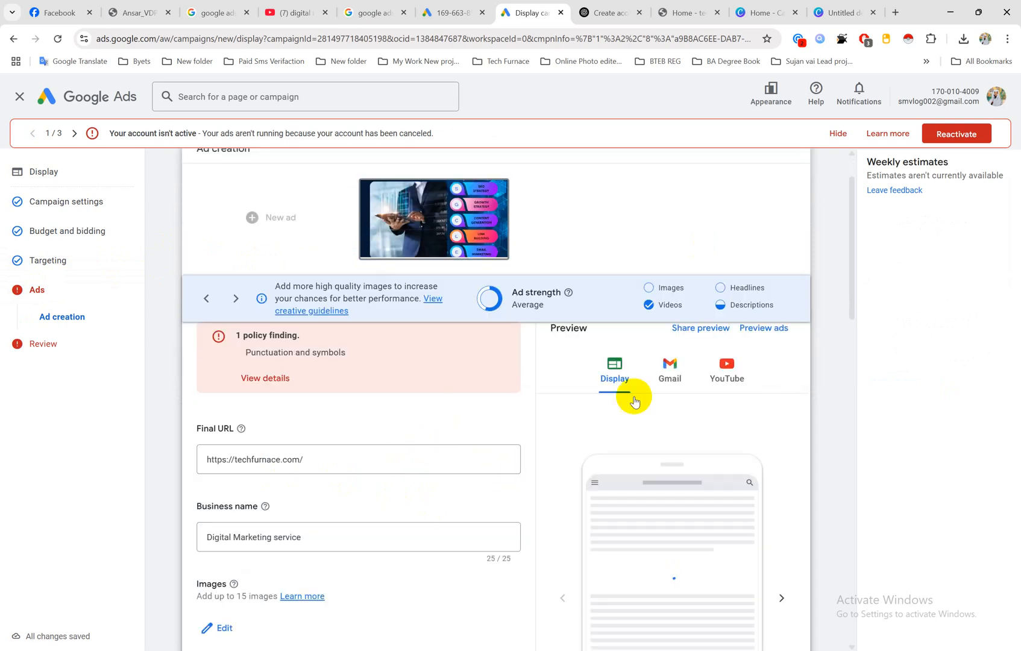
click(714, 377)
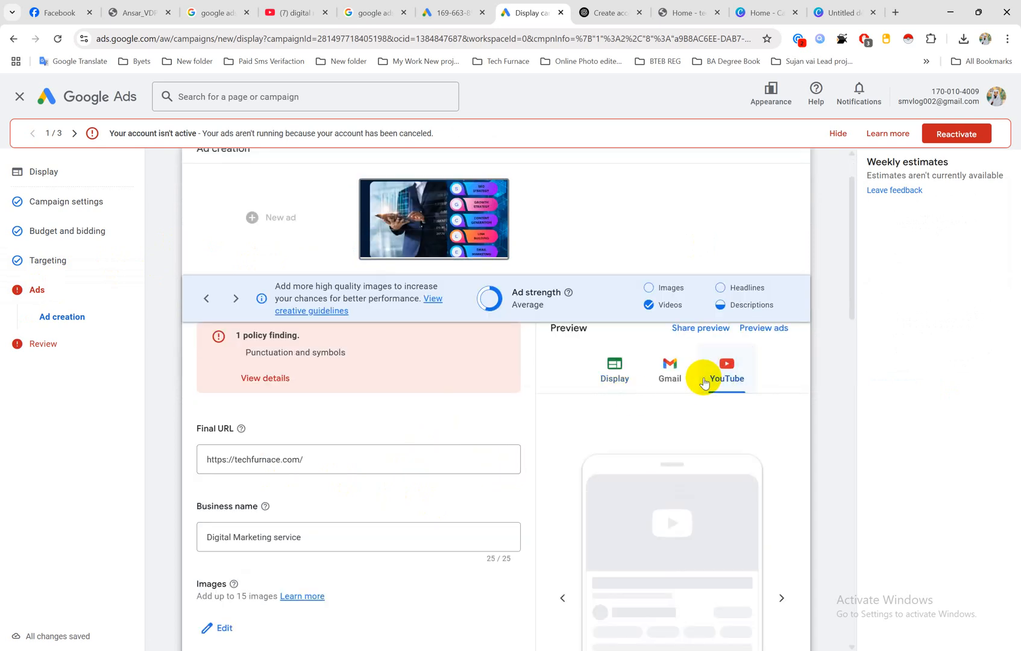
scroll(341, 482, down, 4)
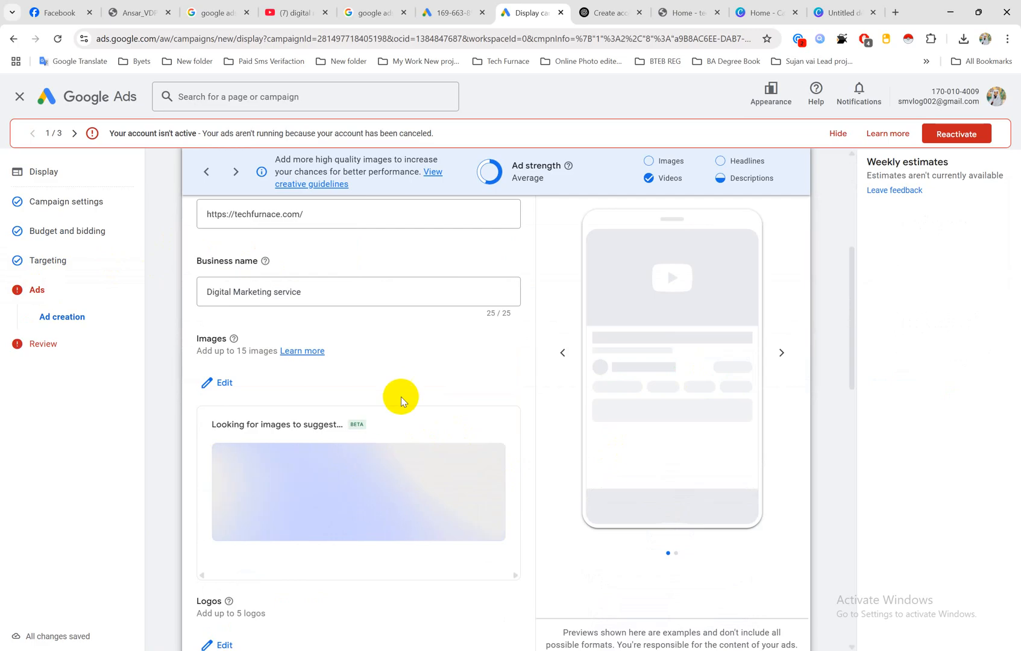
scroll(400, 398, down, 3)
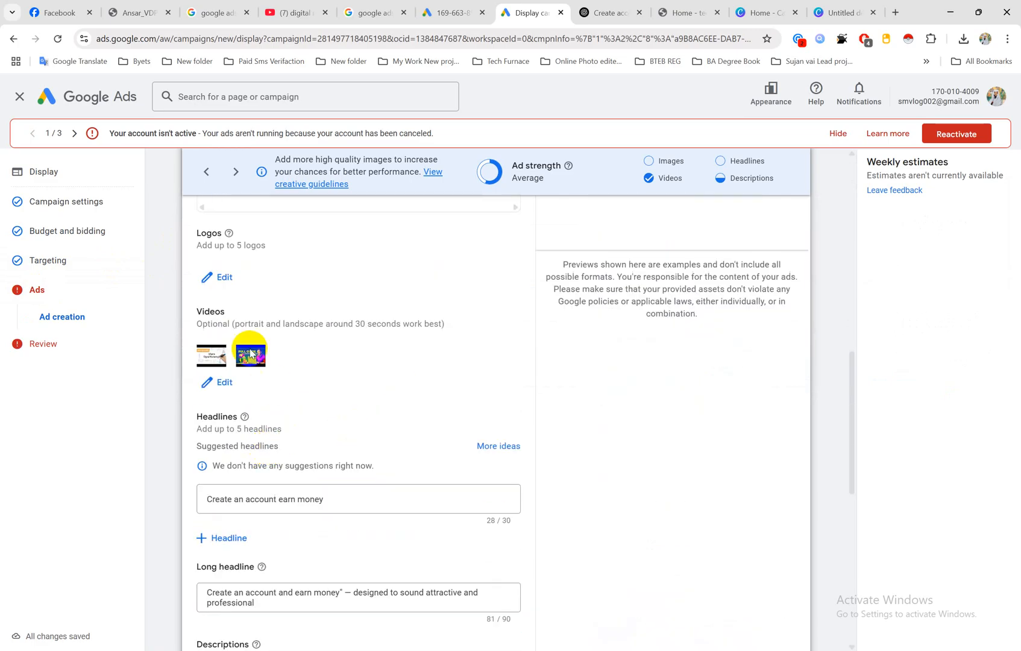
click(222, 266)
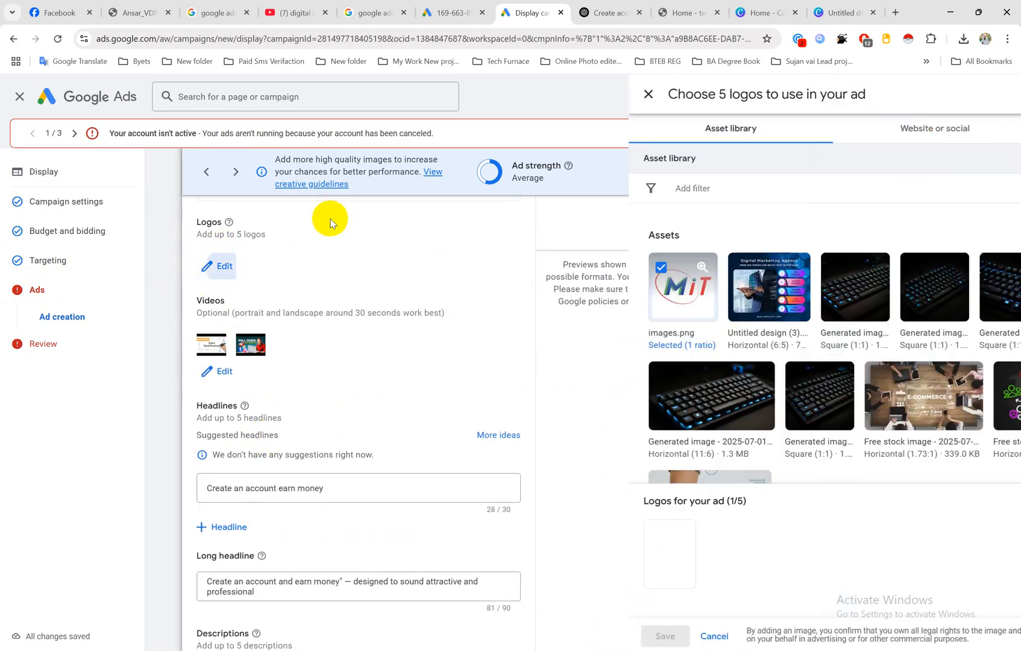
click(440, 267)
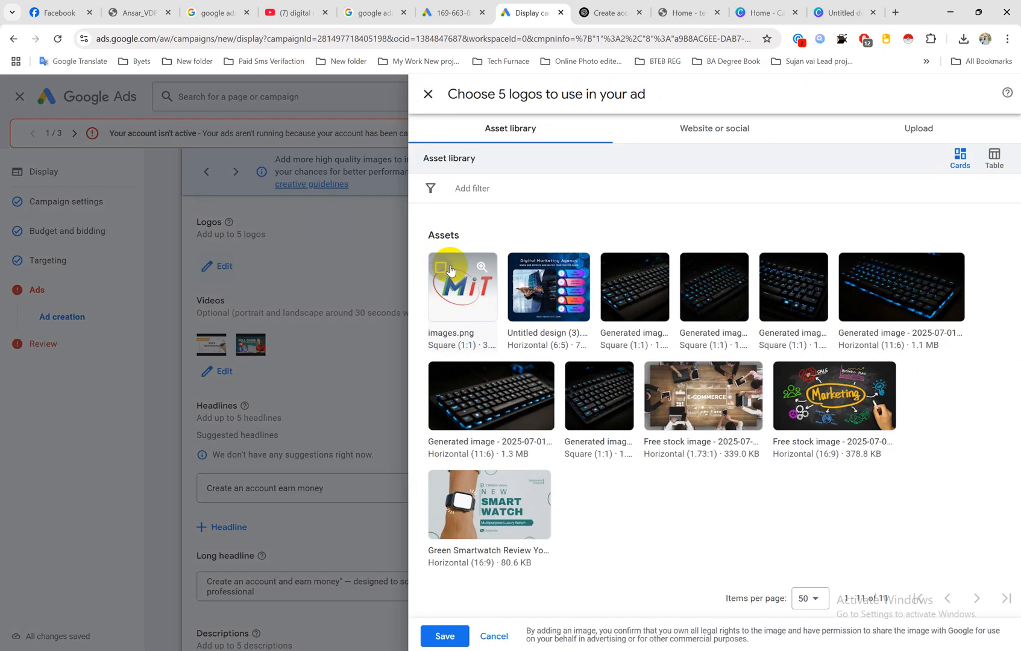
click(445, 636)
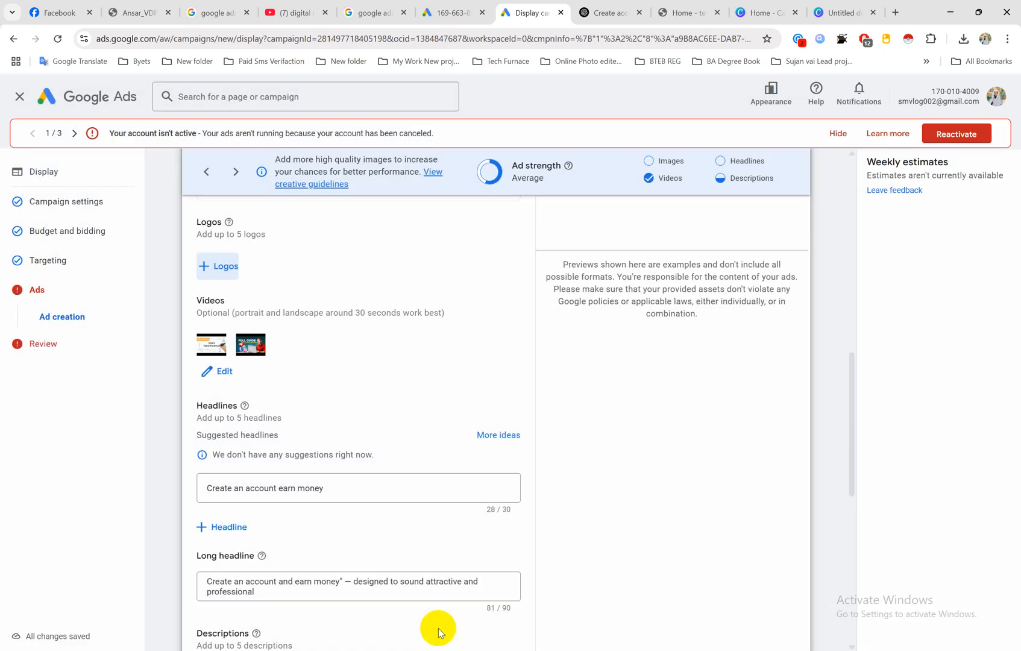
Step: Open the details of the ad's punctuation and symbols policy finding and choose to continue with the known issue
scroll(373, 416, up, 4)
scroll(347, 391, up, 6)
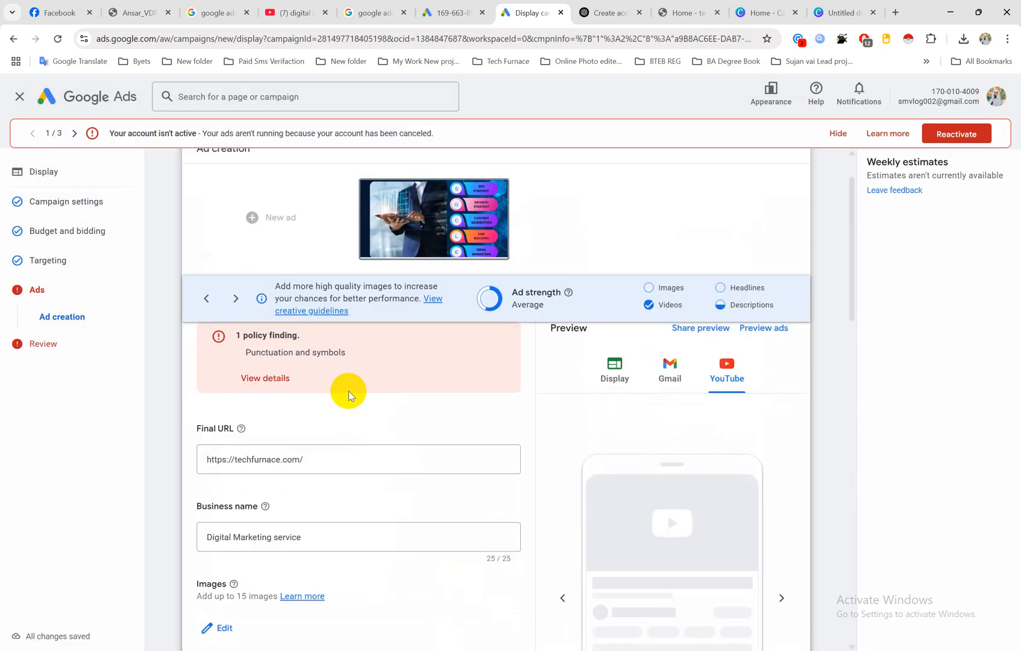
scroll(337, 397, down, 3)
scroll(332, 402, up, 3)
click(270, 378)
scroll(594, 488, down, 4)
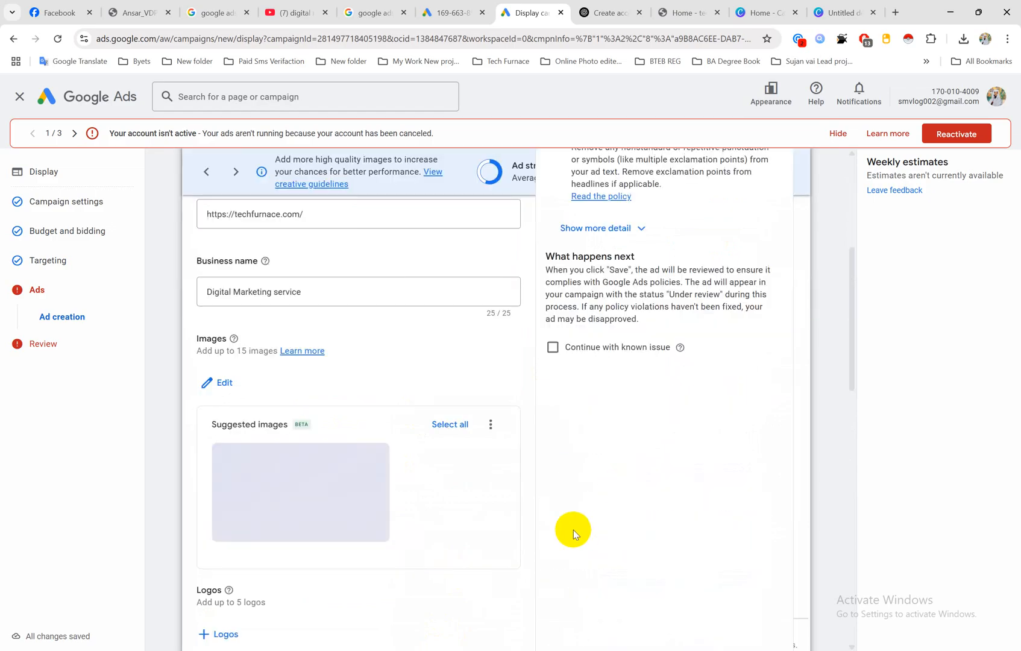
click(553, 348)
Step: Apply the changes to the responsive display ad and continue to the campaign review
scroll(364, 449, down, 15)
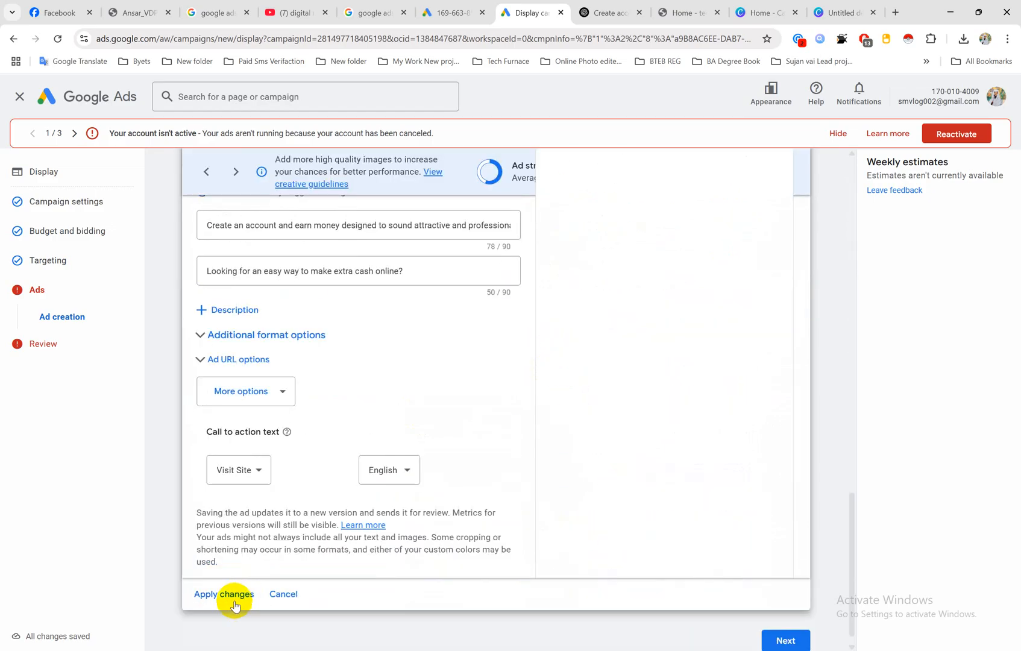
click(234, 595)
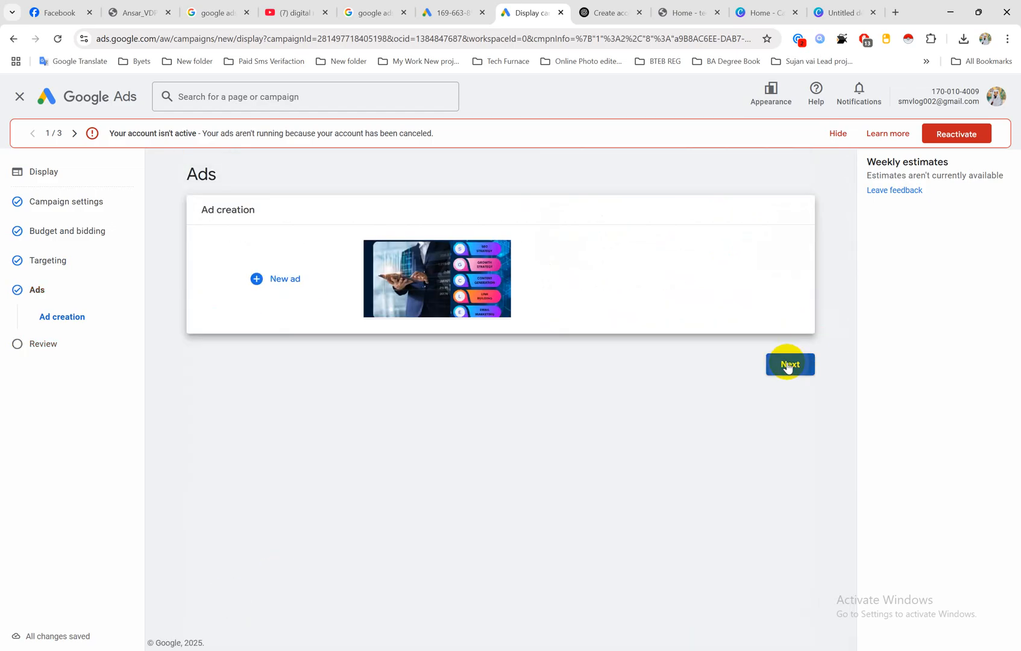
click(788, 365)
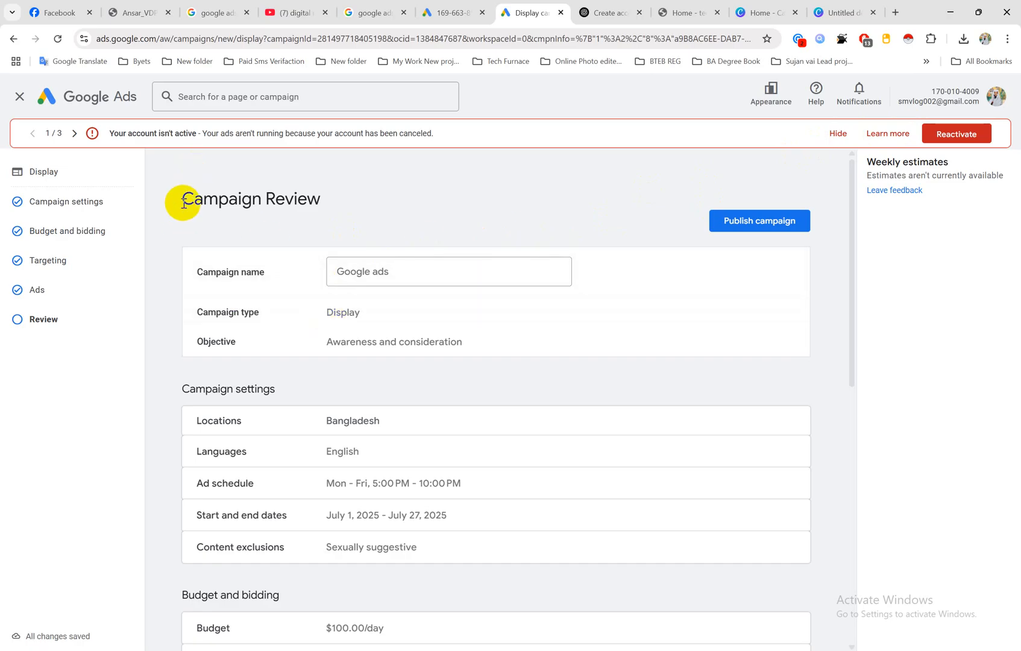
Step: Examine the campaign review, checking the name, type, objective, campaign settings, budget, bidding, ad group targeting and ads
drag(184, 202, 309, 201)
click(241, 248)
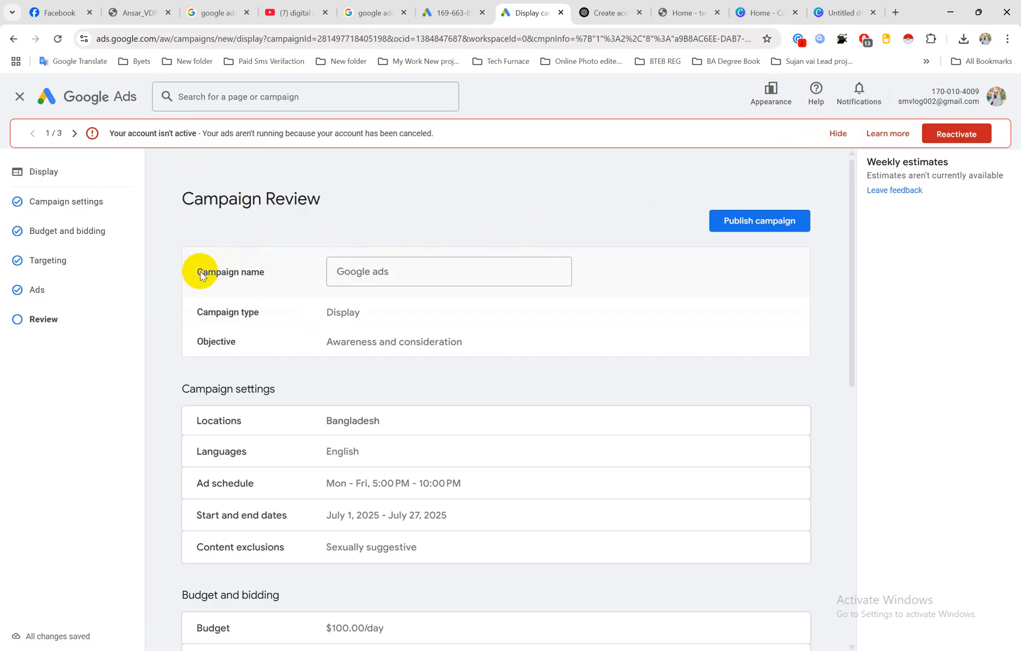
drag(201, 275, 428, 266)
drag(203, 312, 375, 303)
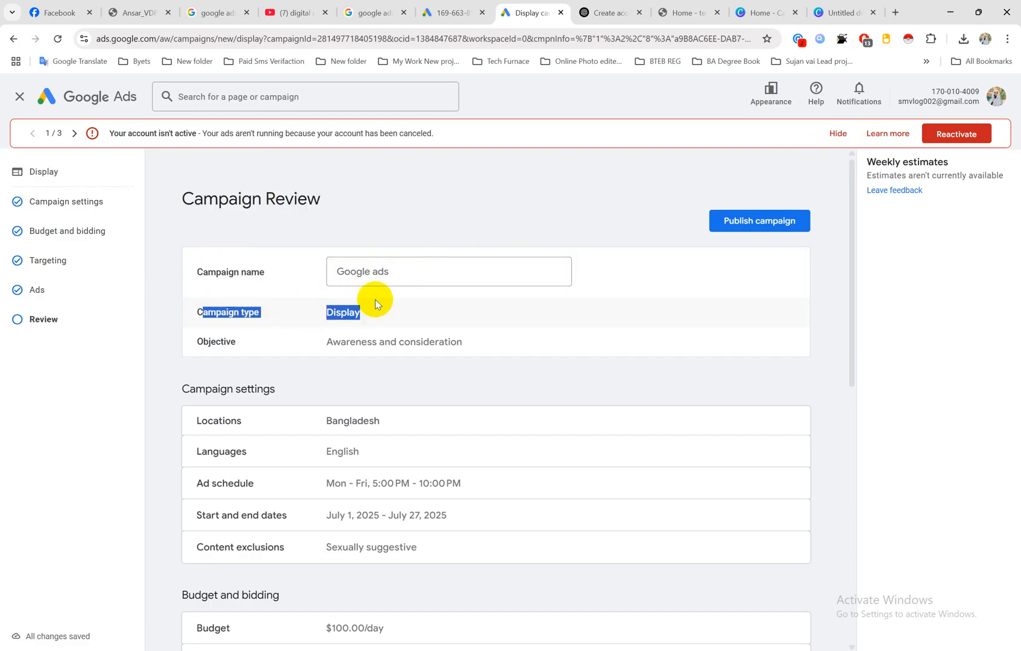
click(375, 303)
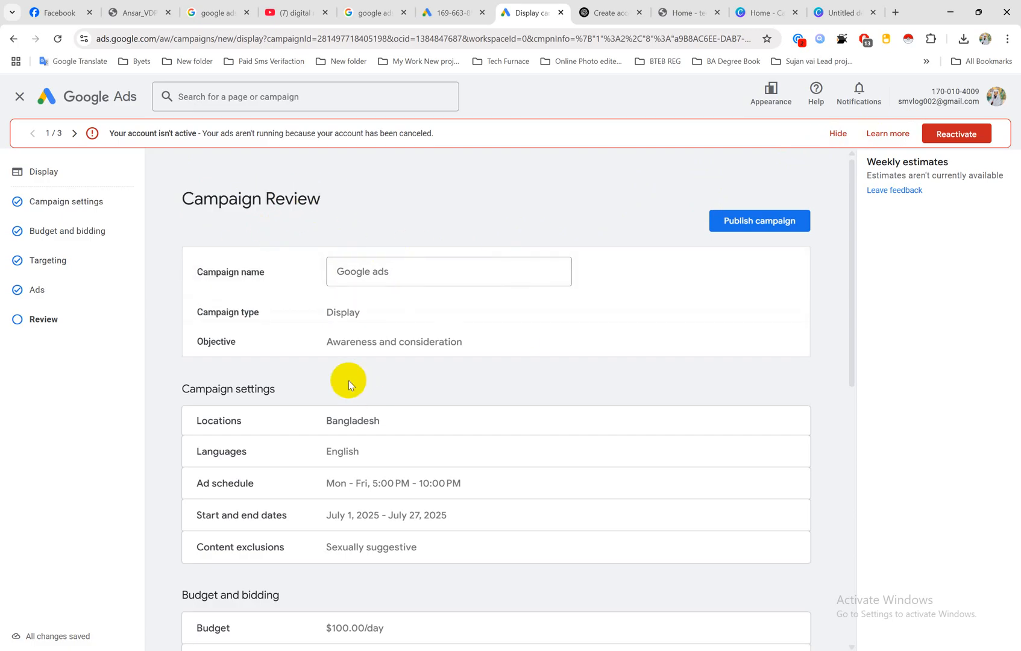
scroll(455, 343, down, 3)
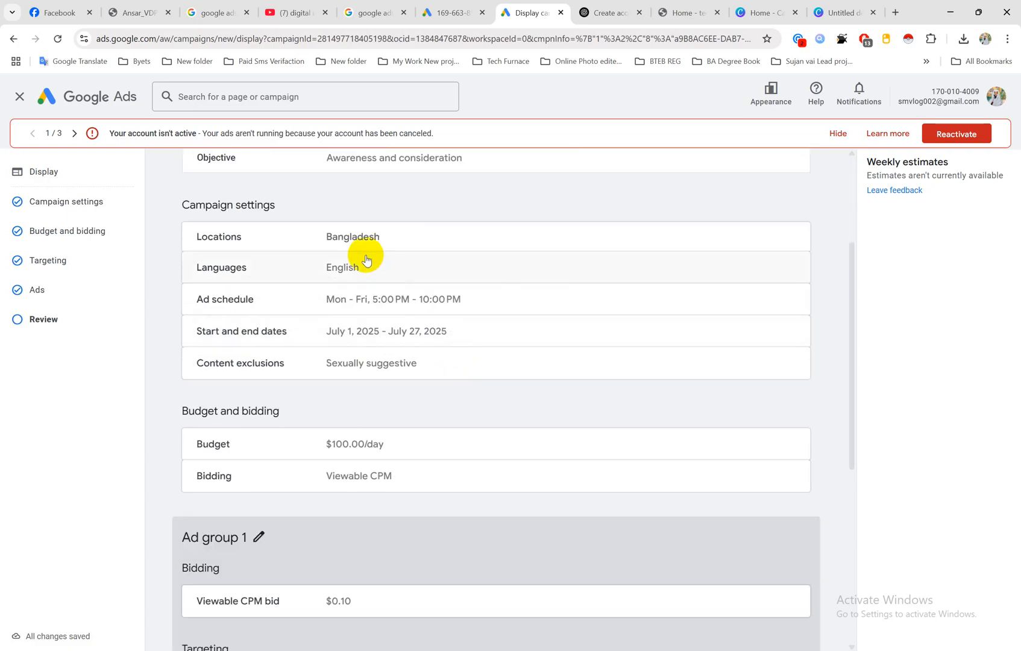
scroll(424, 368, down, 2)
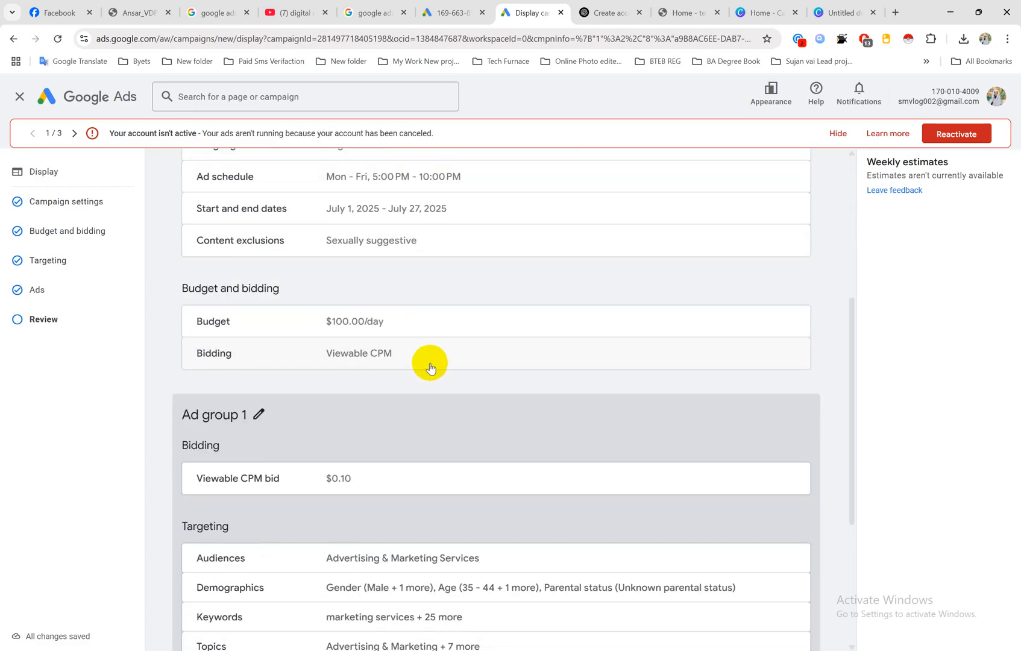
scroll(429, 369, down, 3)
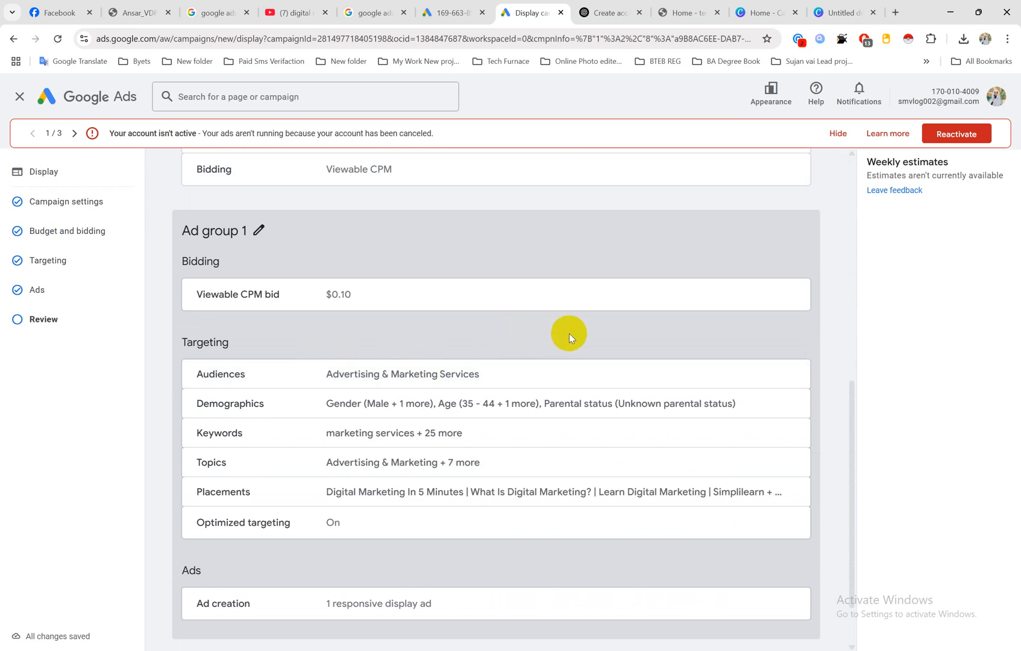
scroll(569, 338, down, 1)
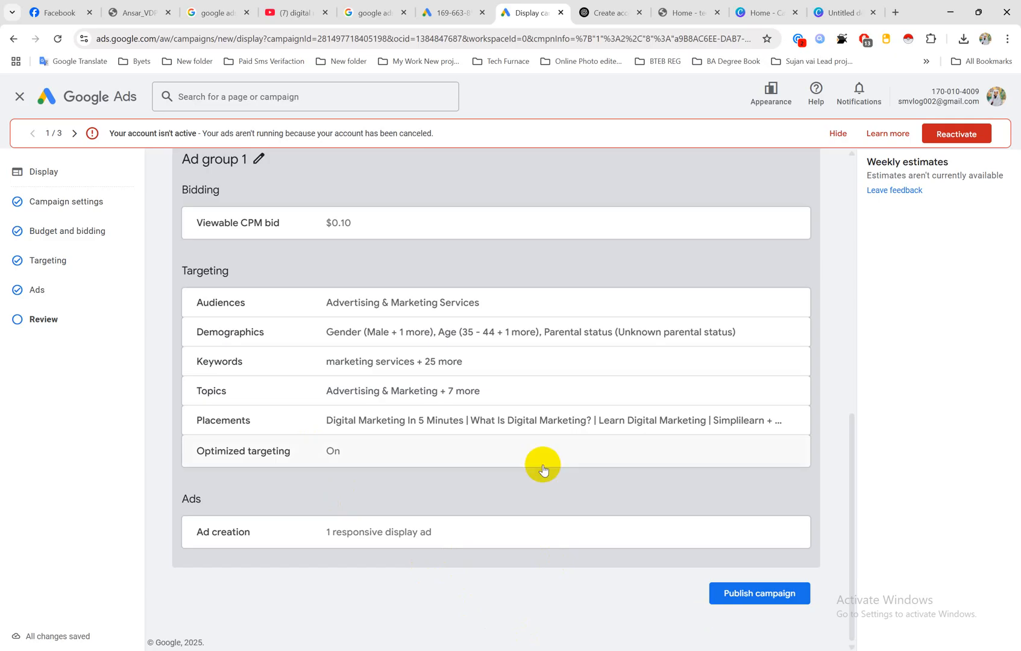
scroll(542, 468, up, 5)
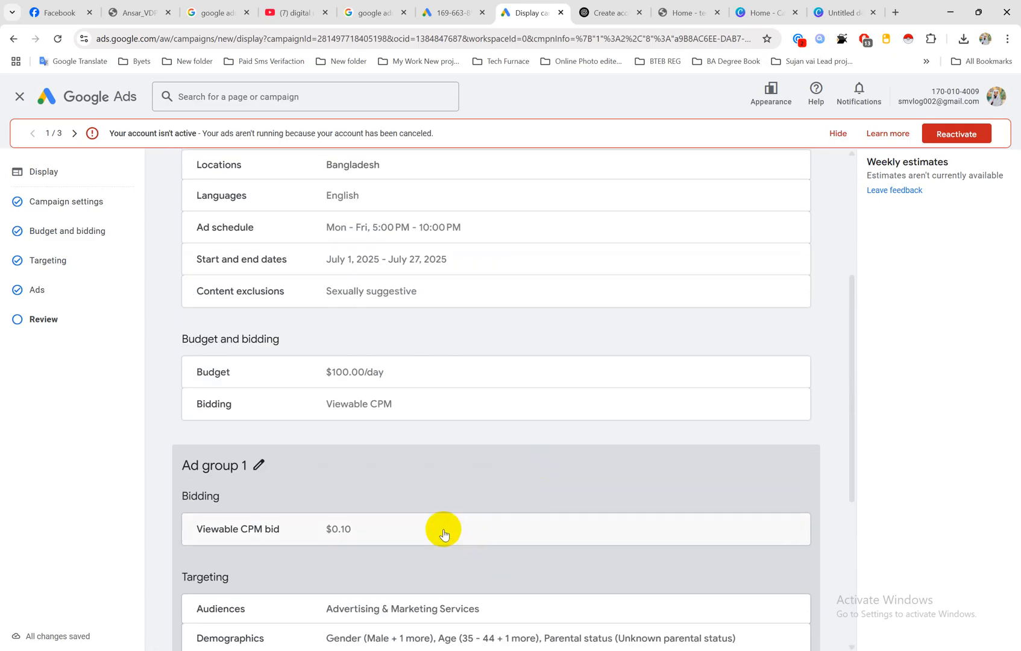